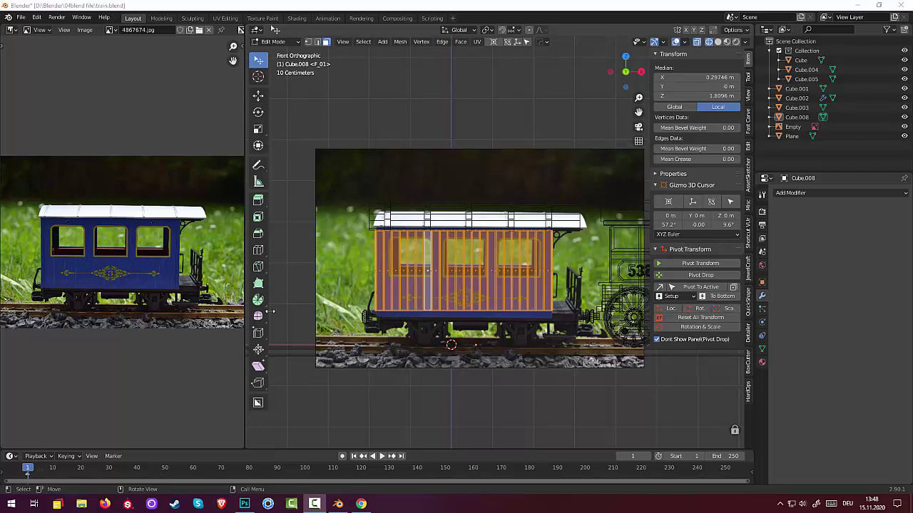
- Bisect Cube.008 with a horizontal cut along the window tops, then select the whole mesh
{"action": "left_click", "coordinate": [258, 268]}
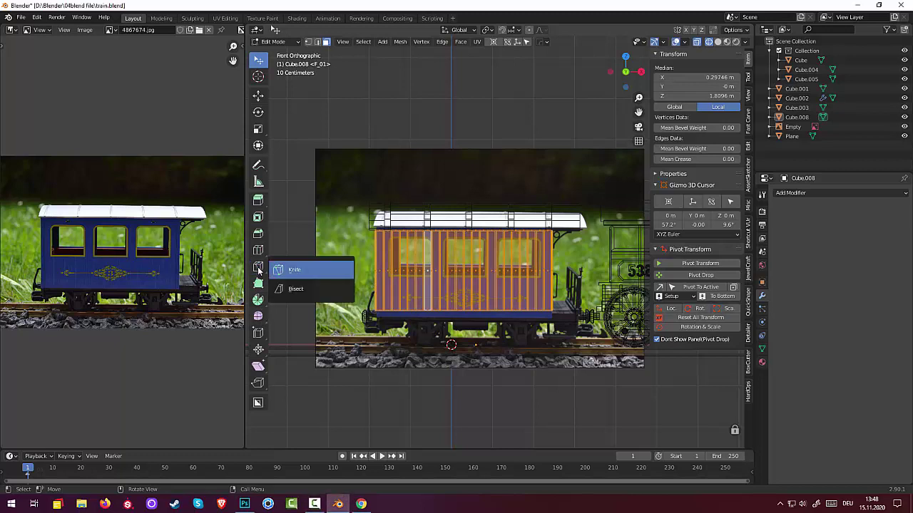
{"action": "left_click", "coordinate": [295, 288]}
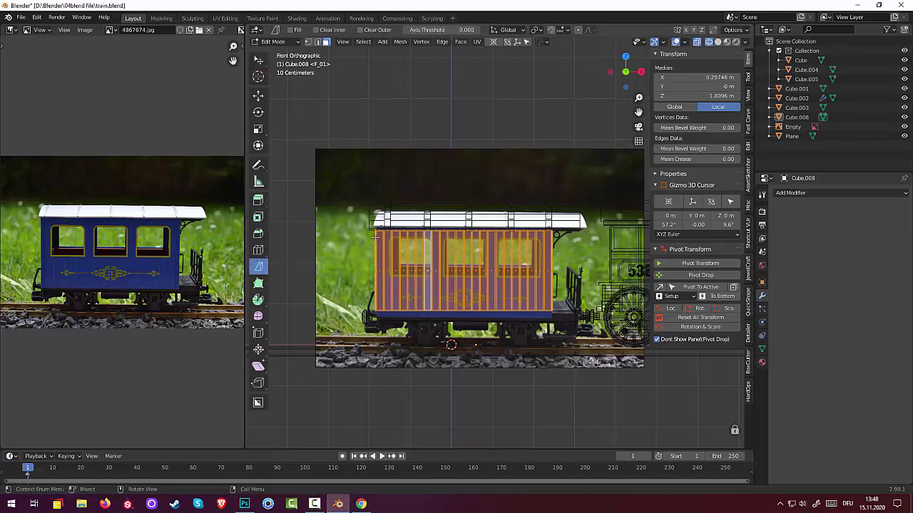
{"action": "left_click_drag", "start_coordinate": [374, 238], "coordinate": [576, 237]}
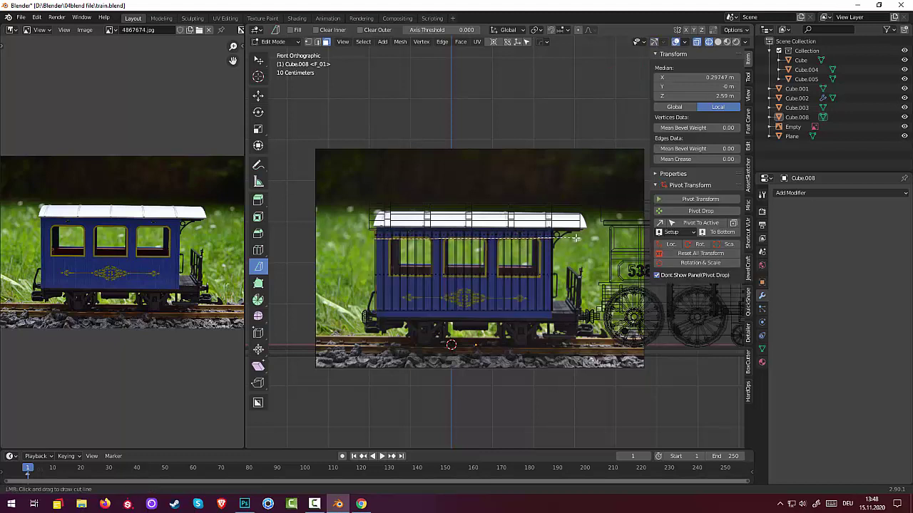
{"action": "left_click_drag", "start_coordinate": [576, 237], "coordinate": [574, 240]}
{"action": "left_click", "coordinate": [574, 240]}
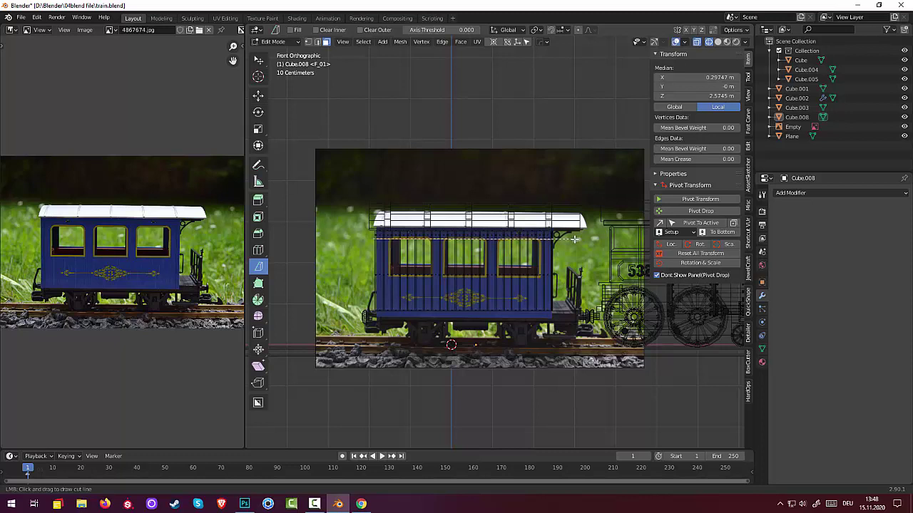
{"action": "left_click", "coordinate": [574, 239]}
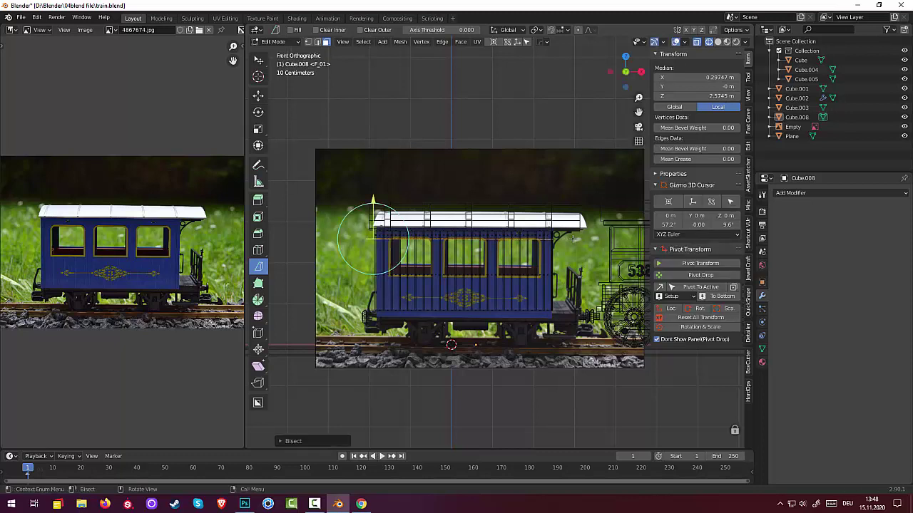
{"action": "left_click_drag", "start_coordinate": [372, 199], "coordinate": [373, 197]}
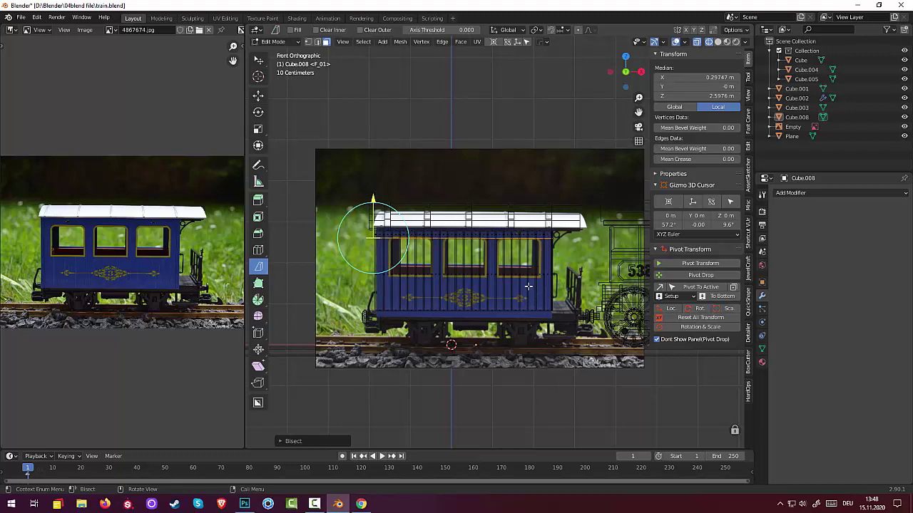
{"action": "left_click_drag", "start_coordinate": [528, 314], "coordinate": [528, 285]}
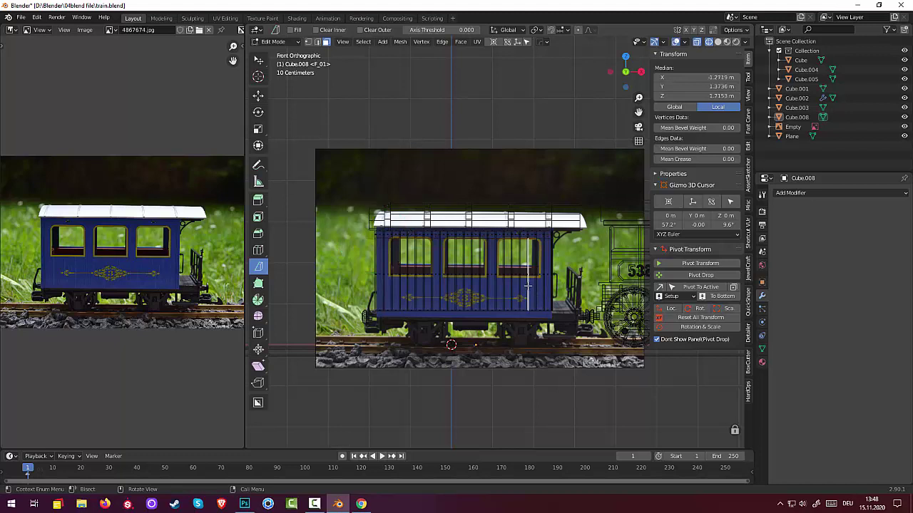
{"action": "key", "text": "a"}
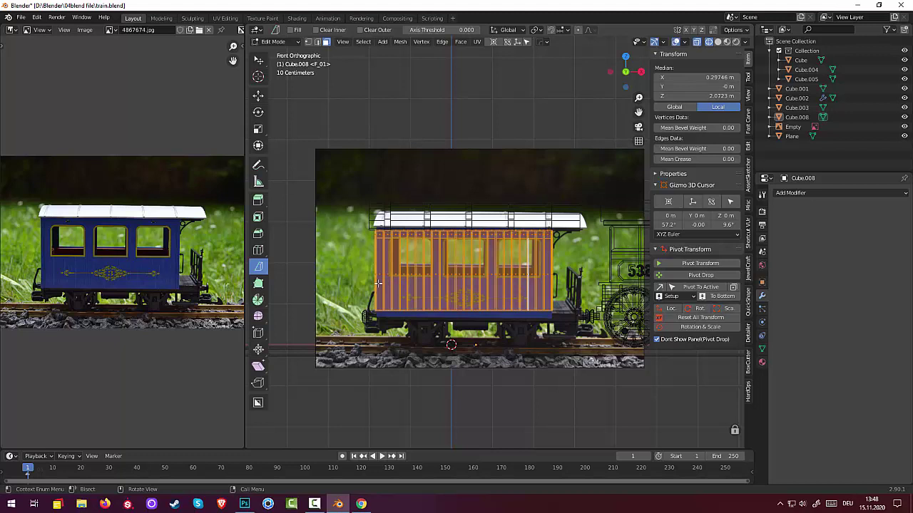
- Add a second horizontal Bisect cut across the carriage at window height, then deselect all
{"action": "left_click", "coordinate": [259, 269]}
{"action": "left_click", "coordinate": [292, 292]}
{"action": "left_click_drag", "start_coordinate": [377, 276], "coordinate": [583, 278]}
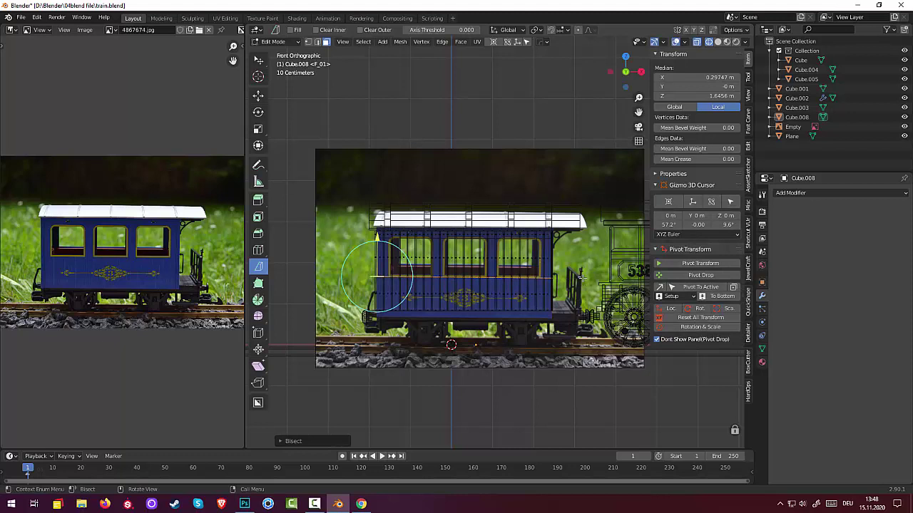
{"action": "key", "text": "alt+a"}
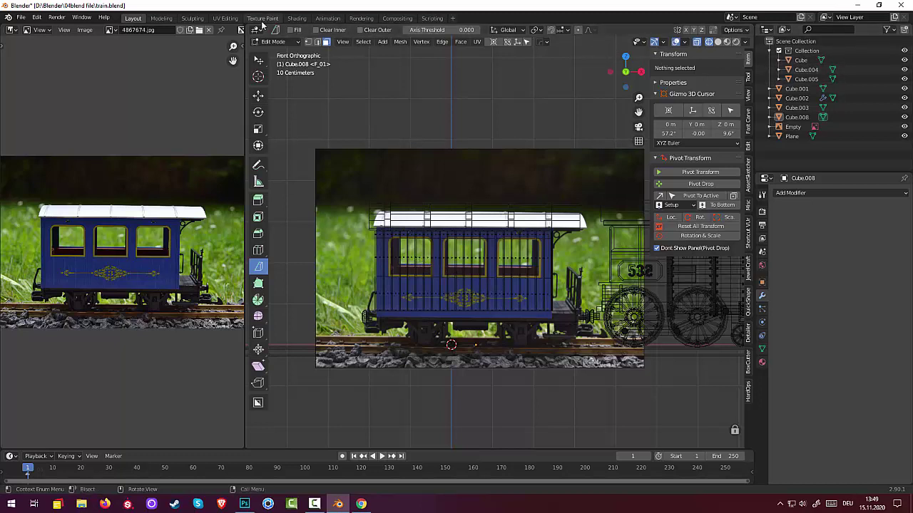
- Switch to Object Mode with solid shading and X-ray off, viewing the carriage side
{"action": "left_click", "coordinate": [269, 41]}
{"action": "left_click", "coordinate": [272, 54]}
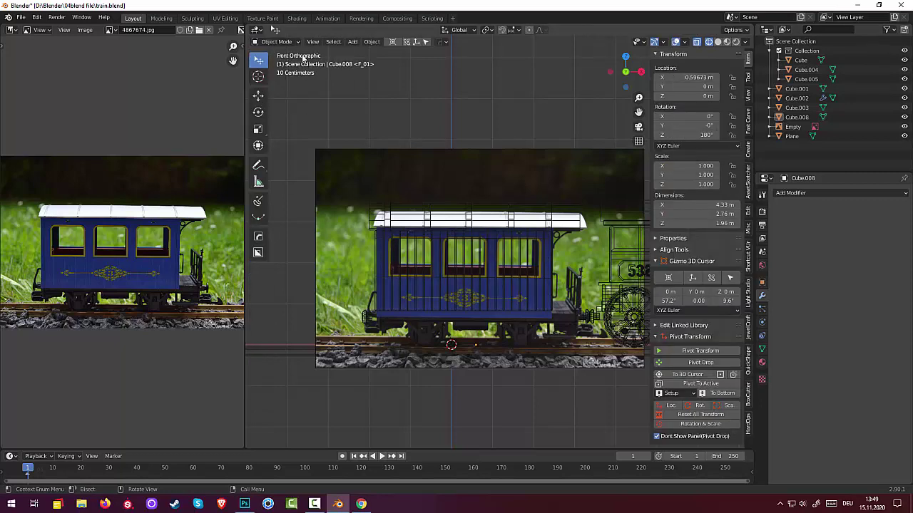
{"action": "left_click", "coordinate": [718, 41]}
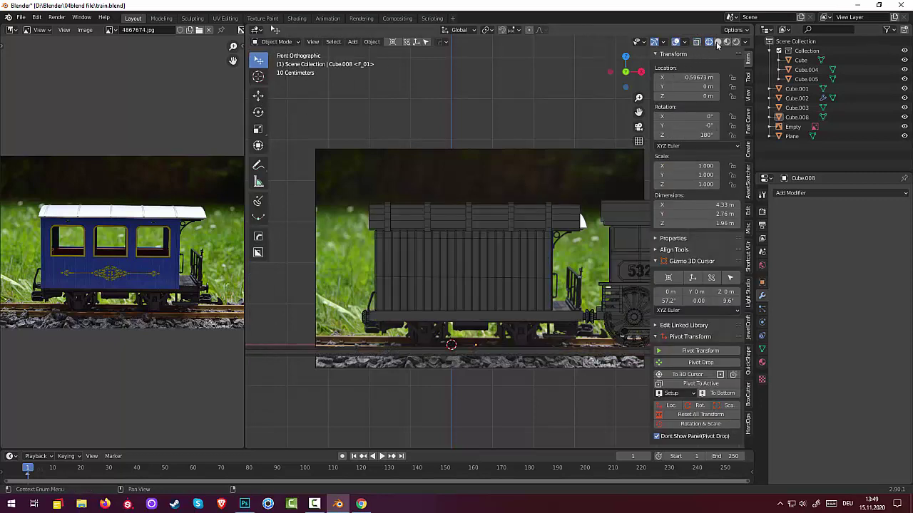
{"action": "left_click", "coordinate": [696, 41]}
{"action": "scroll", "coordinate": [489, 346], "scroll_direction": "up", "scroll_amount": 2}
{"action": "mouse_move", "coordinate": [488, 342]}
{"action": "middle_mouse_down"}
{"action": "mouse_move", "coordinate": [607, 338]}
{"action": "mouse_move", "coordinate": [580, 355]}
{"action": "mouse_move", "coordinate": [608, 335]}
{"action": "mouse_move", "coordinate": [645, 333]}
{"action": "mouse_move", "coordinate": [300, 329]}
{"action": "mouse_move", "coordinate": [368, 332]}
{"action": "middle_mouse_up"}
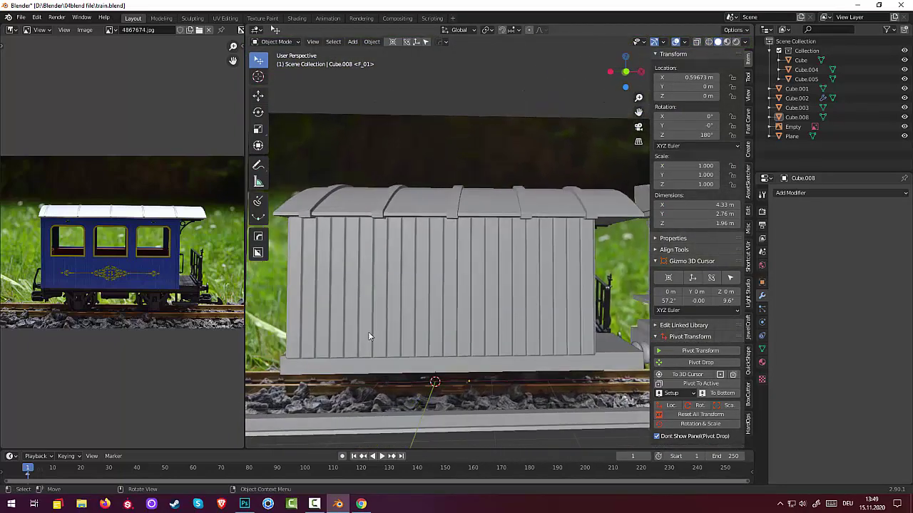
- Reselect Cube.008 in Edit Mode and select the face strip at the first window edge
{"action": "left_click", "coordinate": [407, 322]}
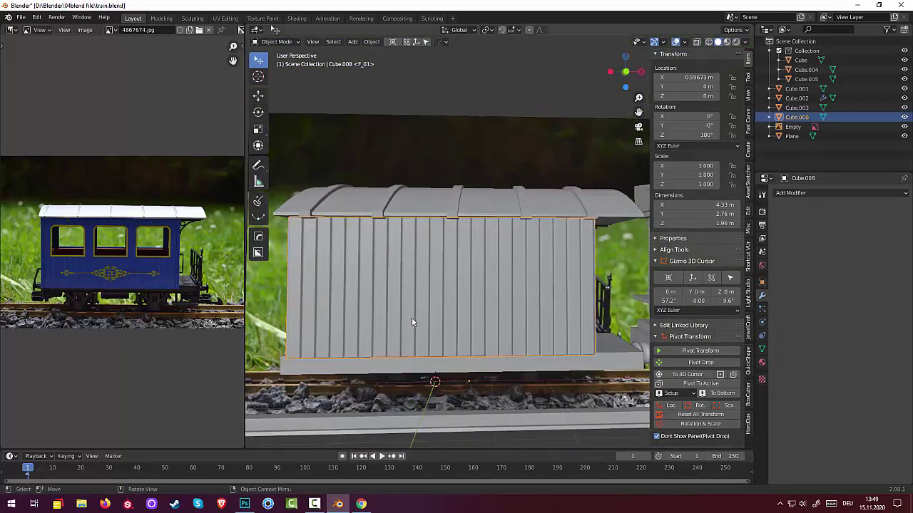
{"action": "left_click", "coordinate": [277, 41]}
{"action": "left_click", "coordinate": [276, 57]}
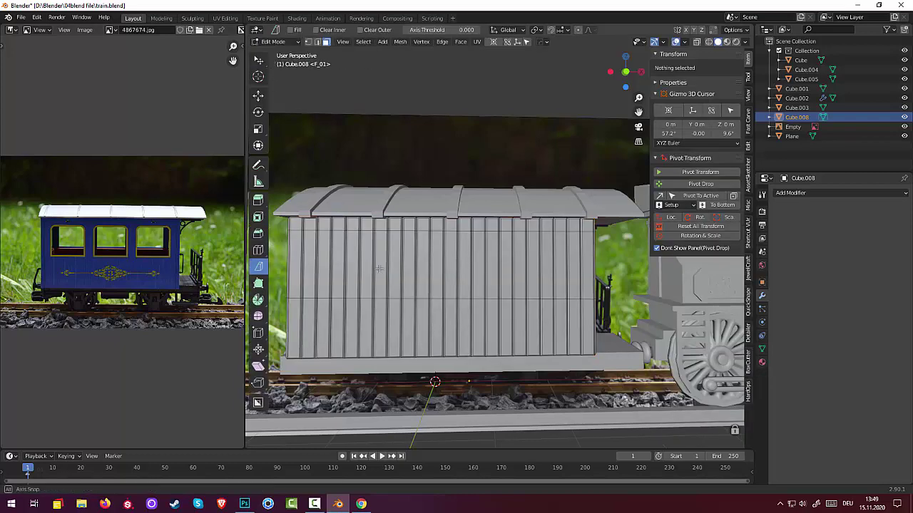
{"action": "middle_click_drag", "start_coordinate": [367, 271], "coordinate": [380, 273]}
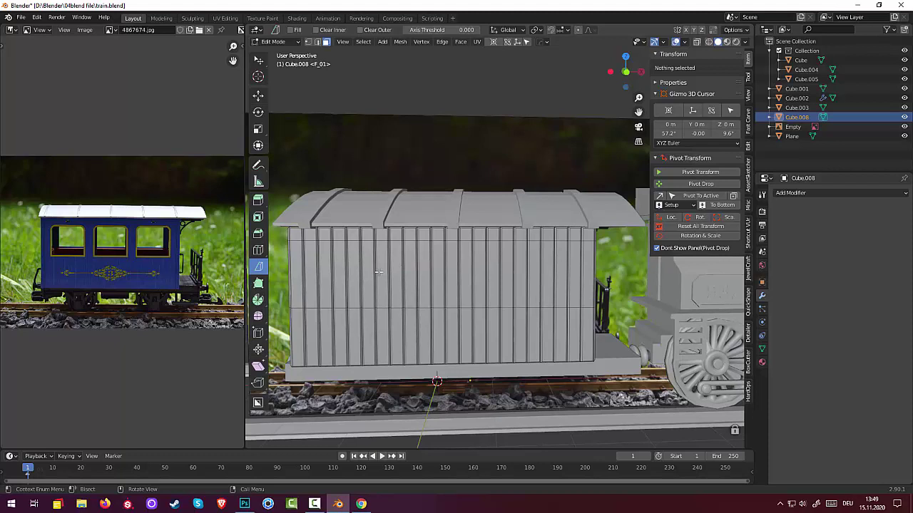
{"action": "left_click", "coordinate": [324, 262]}
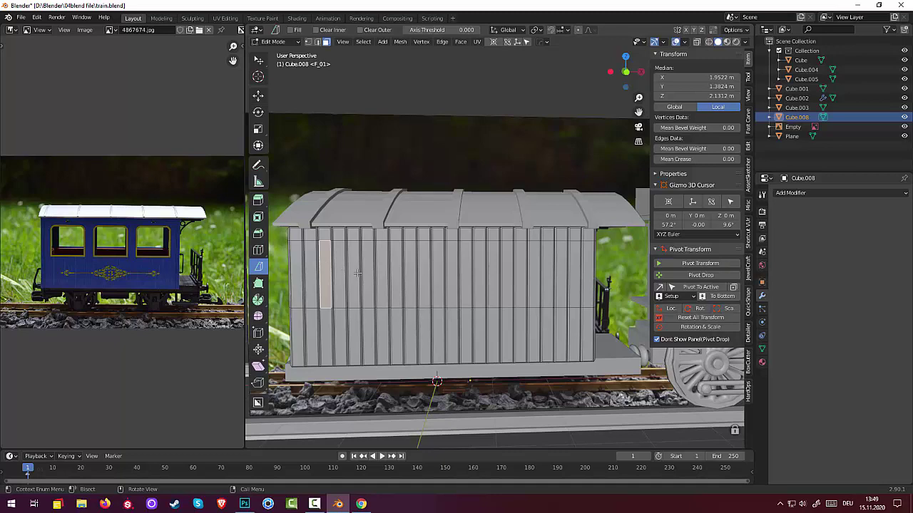
{"action": "middle_click_drag", "start_coordinate": [358, 273], "coordinate": [362, 274]}
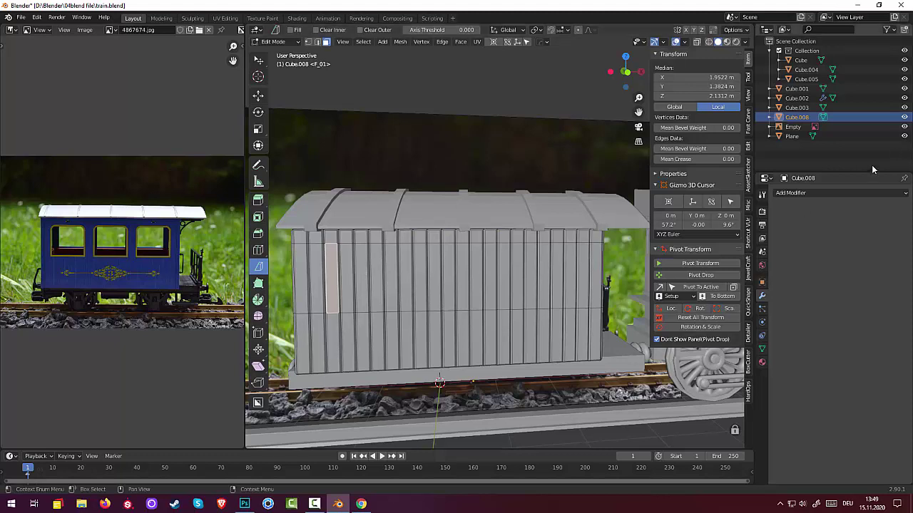
- Show the reference photo again with the carriage see-through in X-ray
{"action": "left_click", "coordinate": [904, 126]}
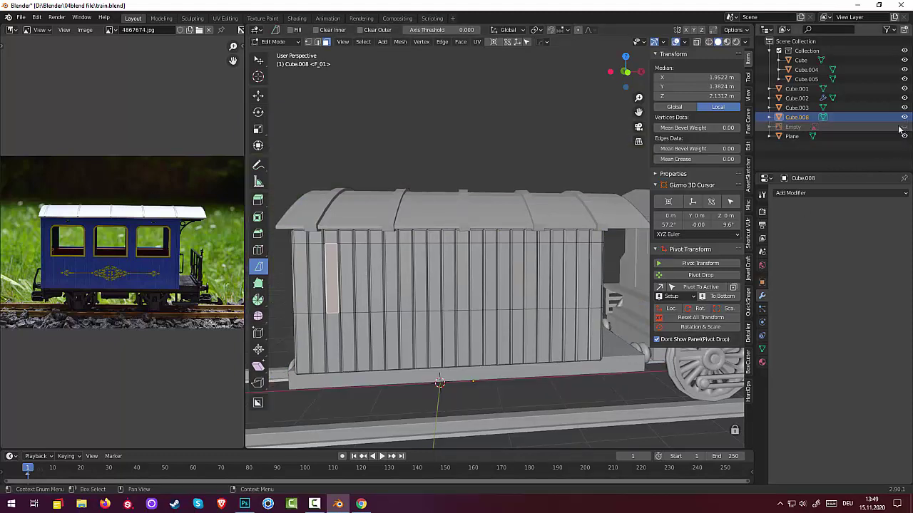
{"action": "left_click", "coordinate": [709, 42]}
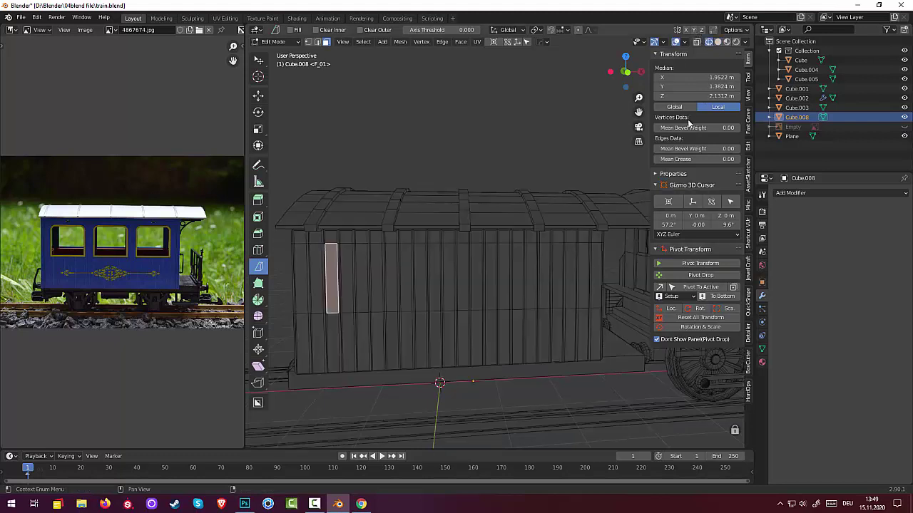
{"action": "left_click", "coordinate": [904, 126]}
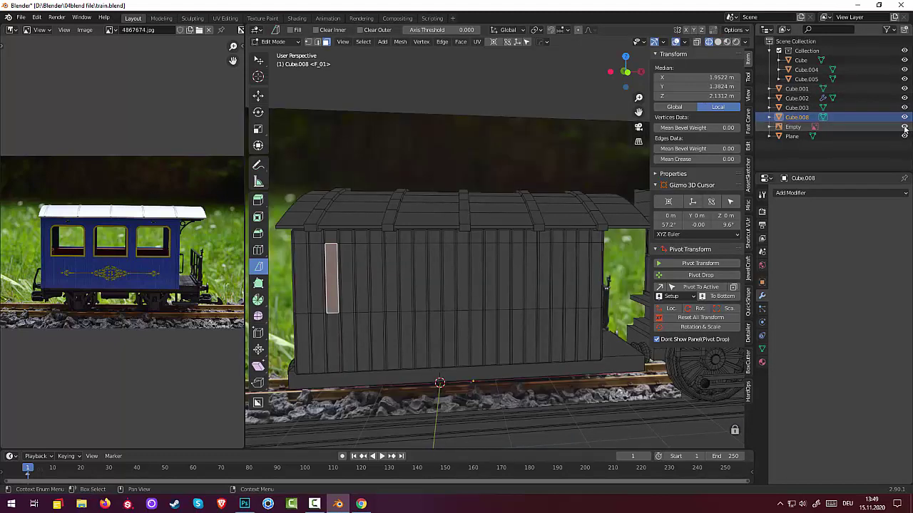
{"action": "left_click", "coordinate": [697, 42]}
- Switch to the orthographic end view (numpad 3), then the side view (numpad 1)
{"action": "middle_click_drag", "start_coordinate": [460, 263], "coordinate": [460, 260]}
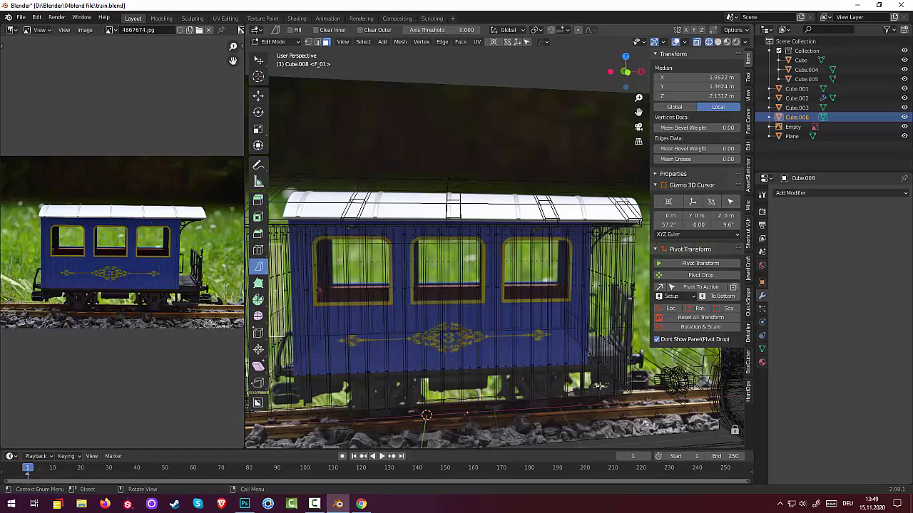
{"action": "key", "text": "KP_3"}
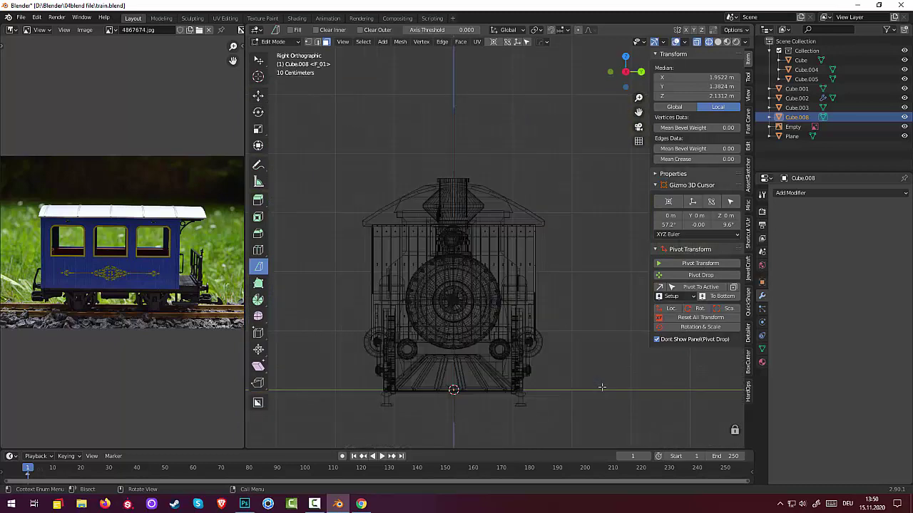
{"action": "middle_click_drag", "start_coordinate": [601, 387], "coordinate": [542, 378]}
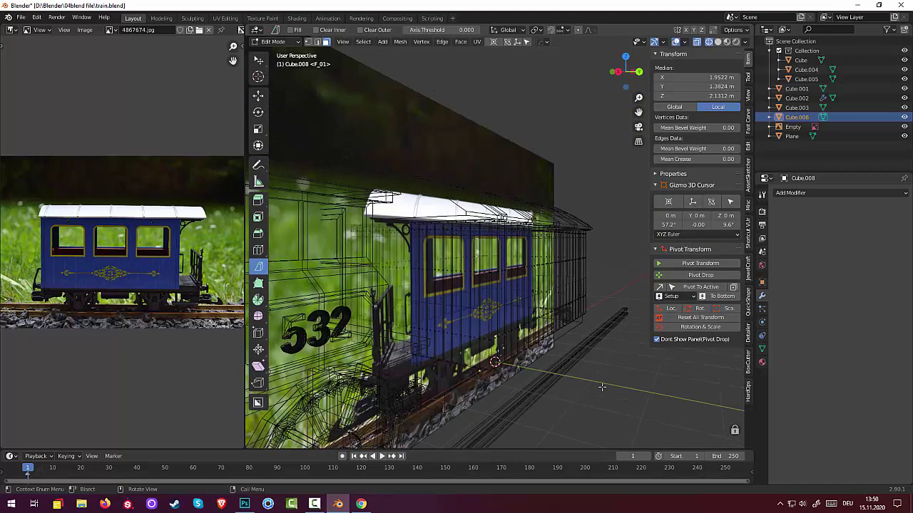
{"action": "key", "text": "KP_1"}
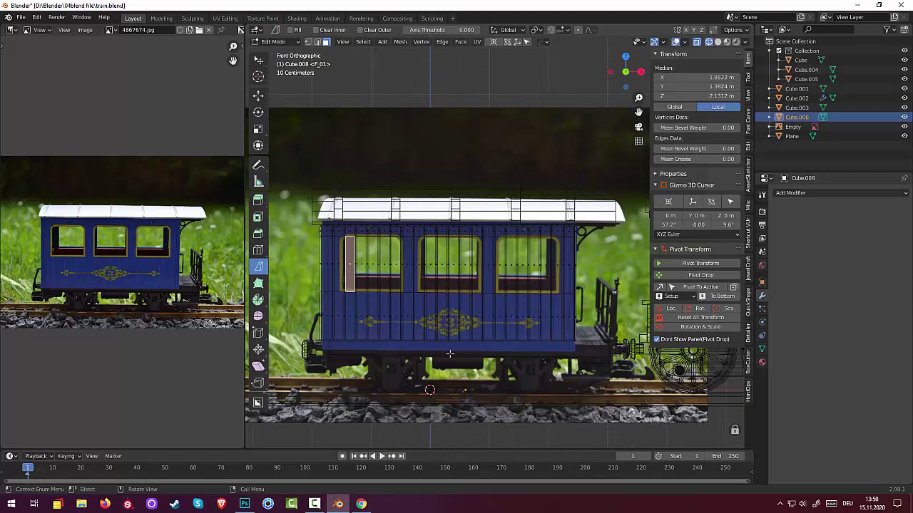
- Shift-select four adjacent face strips across the left window
{"action": "scroll", "coordinate": [450, 354], "scroll_direction": "up", "scroll_amount": 2}
{"action": "left_click", "coordinate": [335, 257], "text": "shift"}
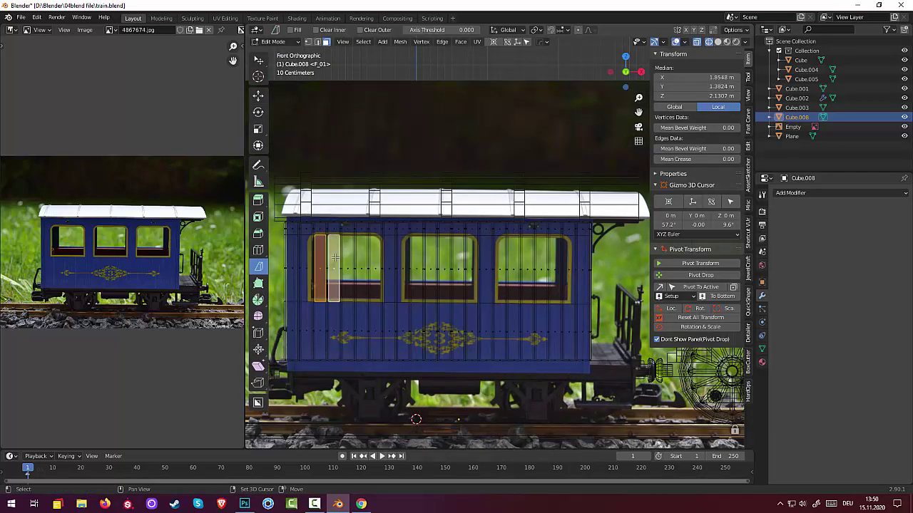
{"action": "left_click", "coordinate": [349, 258], "text": "shift"}
{"action": "left_click", "coordinate": [361, 256], "text": "shift"}
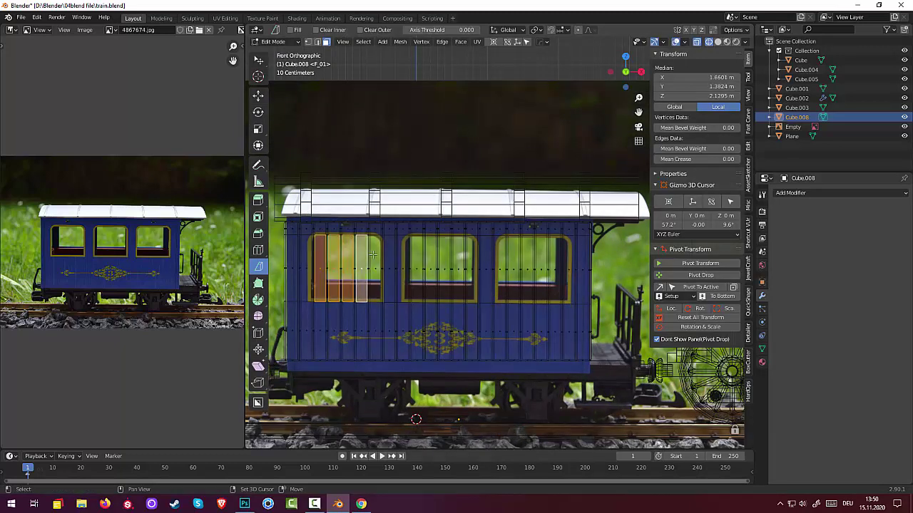
{"action": "left_click", "coordinate": [372, 254], "text": "shift"}
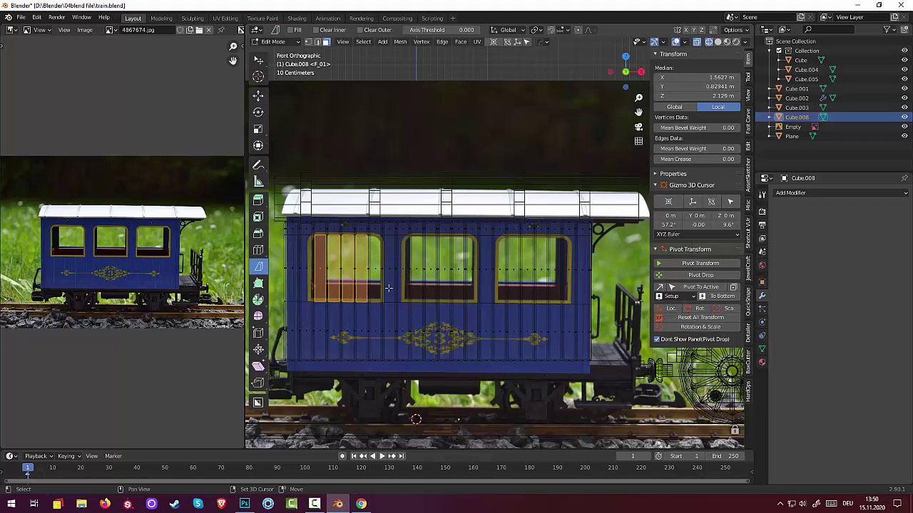
- Select a single face strip at the left edge of the middle window
{"action": "left_click", "coordinate": [420, 262], "text": "shift"}
{"action": "left_click", "coordinate": [414, 297]}
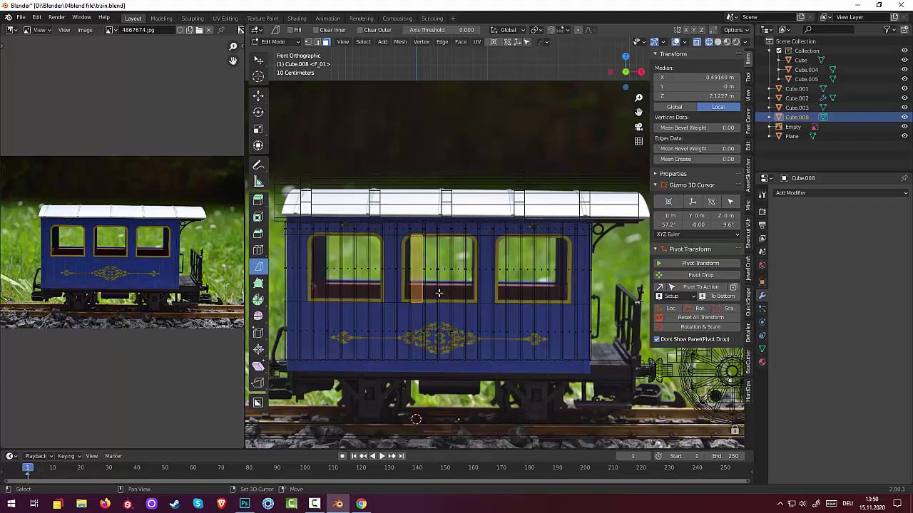
{"action": "left_click", "coordinate": [429, 295], "text": "alt"}
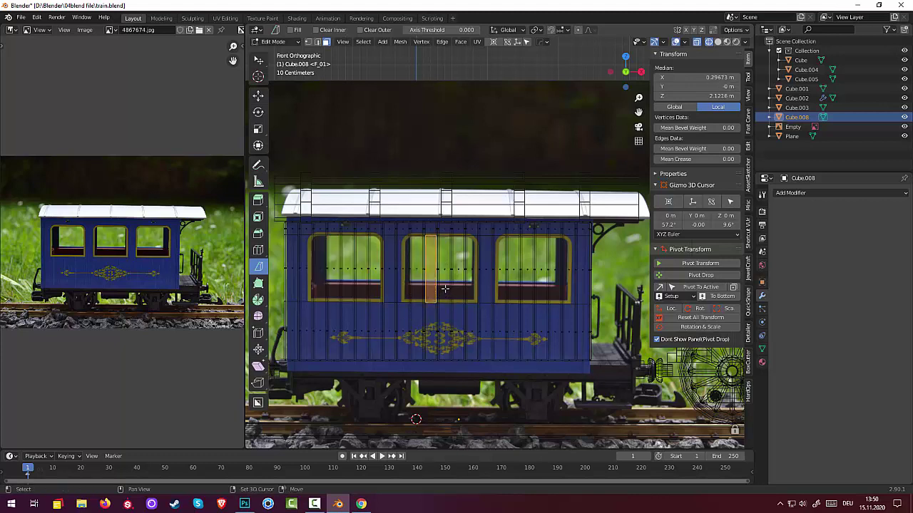
{"action": "left_click", "coordinate": [417, 287], "text": "alt"}
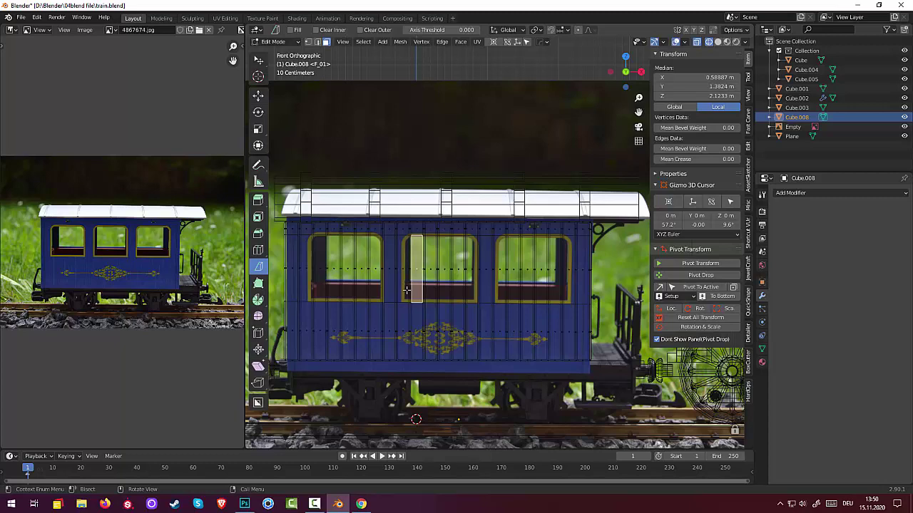
- Hide the reference photo, switch to Solid shading, and select the first window's face strips
{"action": "left_click", "coordinate": [904, 128]}
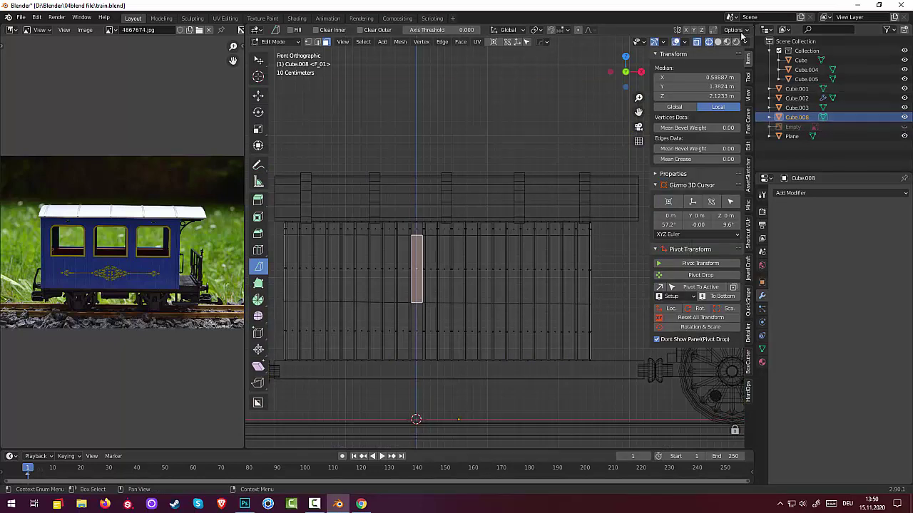
{"action": "left_click", "coordinate": [718, 42]}
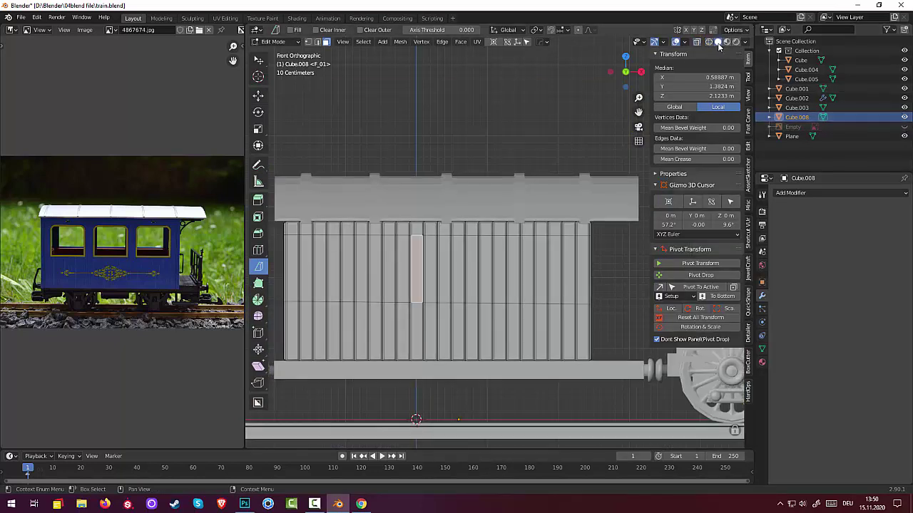
{"action": "left_click", "coordinate": [317, 266]}
{"action": "left_click", "coordinate": [333, 266], "text": "shift"}
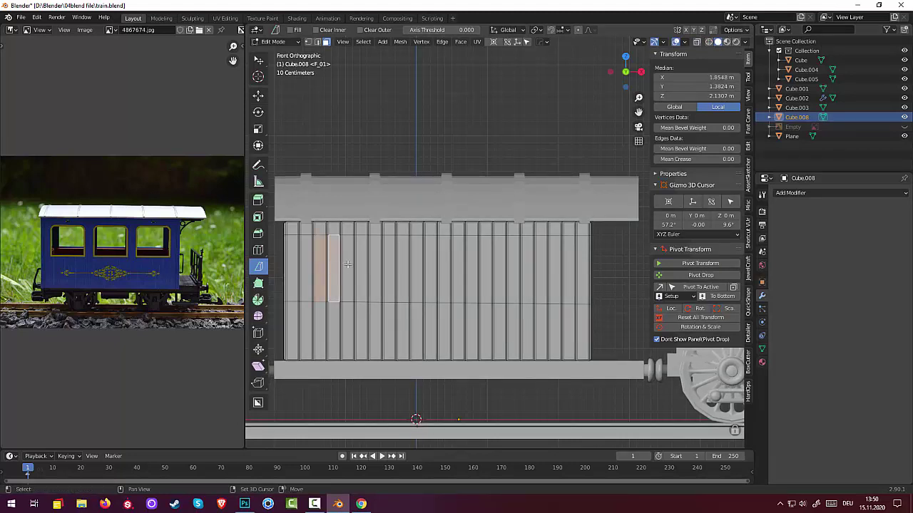
{"action": "left_click", "coordinate": [347, 265], "text": "shift"}
{"action": "left_click", "coordinate": [360, 264], "text": "shift"}
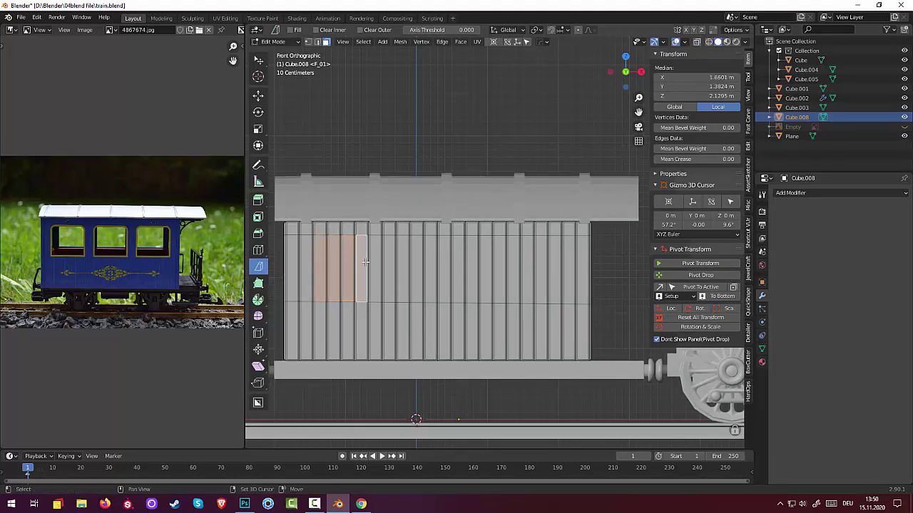
- Extend the selection across the middle and third window strips, adding missed strips
{"action": "left_click", "coordinate": [404, 264], "text": "shift"}
{"action": "left_click", "coordinate": [417, 264], "text": "shift"}
{"action": "left_click", "coordinate": [430, 264], "text": "shift"}
{"action": "left_click", "coordinate": [444, 263], "text": "shift"}
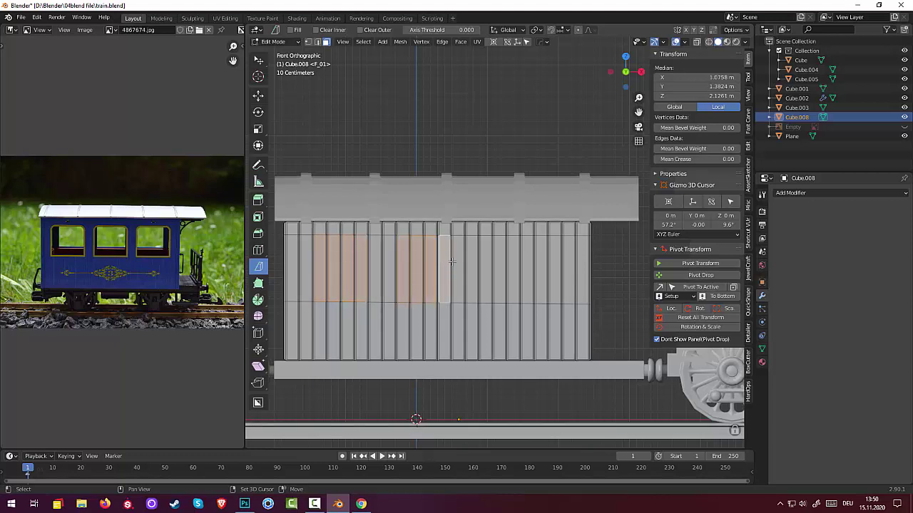
{"action": "left_click", "coordinate": [497, 265], "text": "shift"}
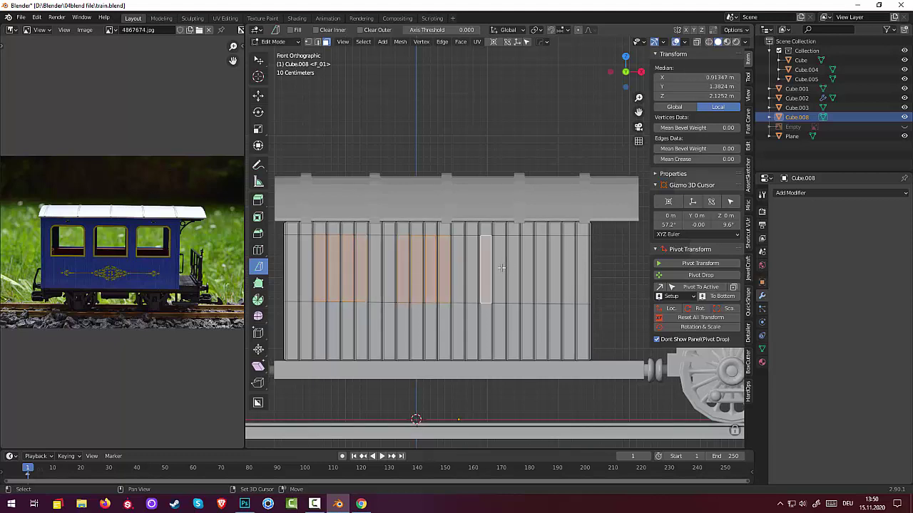
{"action": "left_click", "coordinate": [502, 267], "text": "shift"}
{"action": "left_click", "coordinate": [519, 268], "text": "shift"}
{"action": "left_click", "coordinate": [528, 267], "text": "shift"}
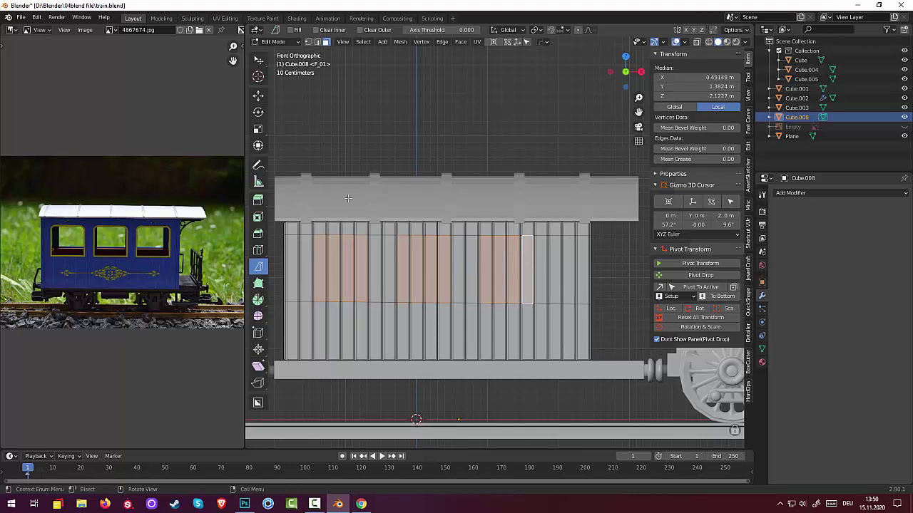
{"action": "left_click", "coordinate": [374, 253], "text": "shift"}
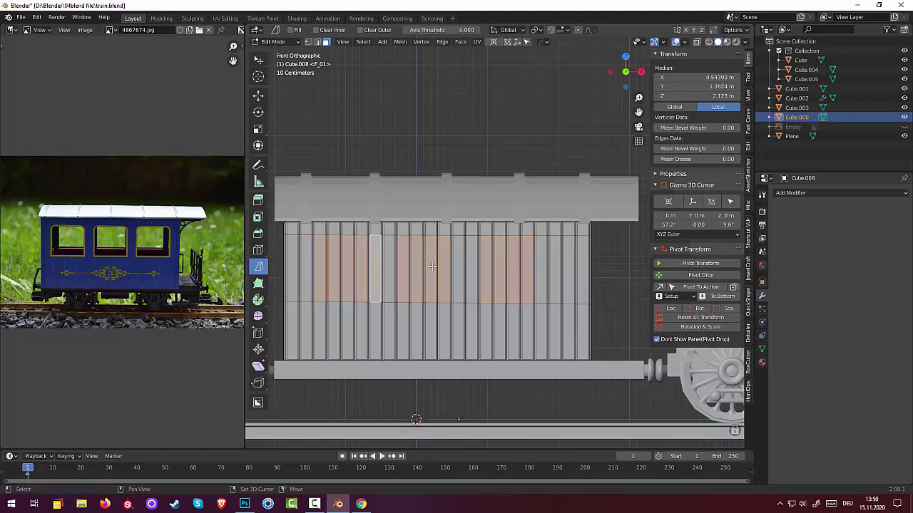
{"action": "left_click", "coordinate": [462, 254], "text": "shift"}
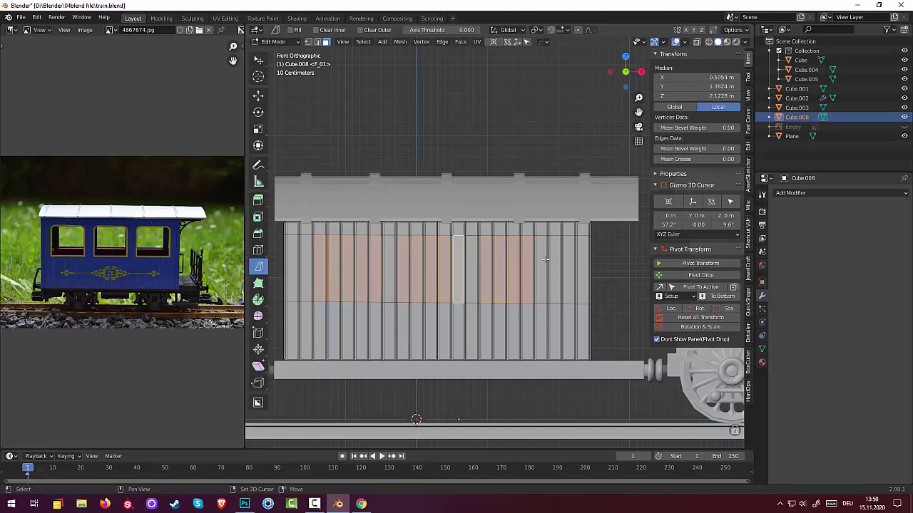
{"action": "left_click", "coordinate": [540, 260], "text": "shift"}
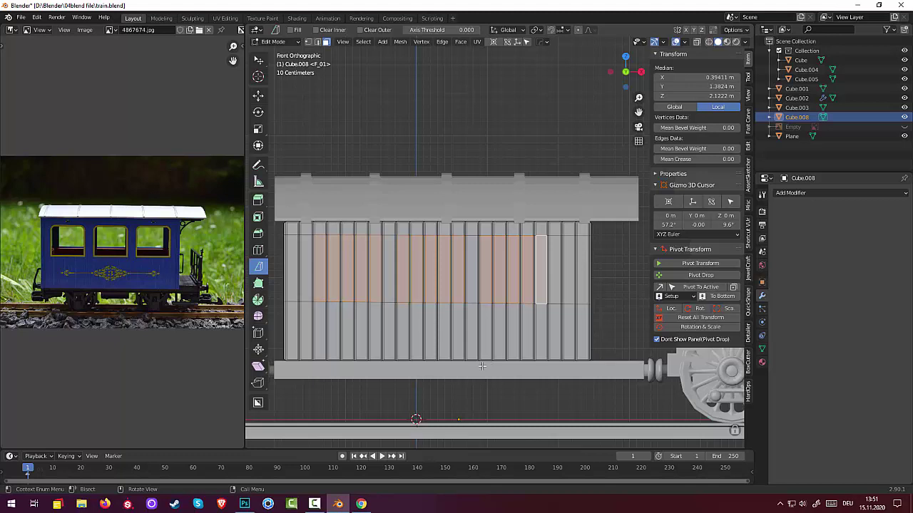
- Reselect the right window's face strips, starting from the carriage's right end
{"action": "left_click", "coordinate": [569, 266]}
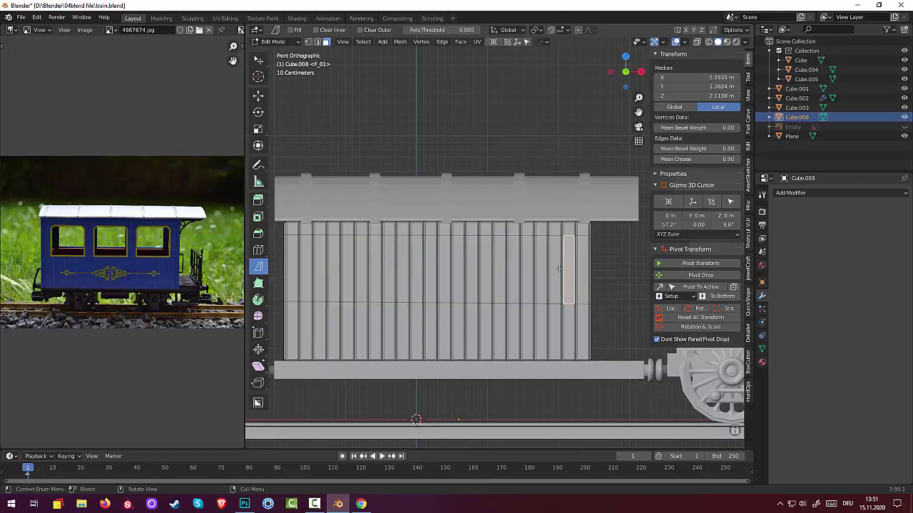
{"action": "left_click", "coordinate": [559, 269], "text": "shift"}
{"action": "left_click", "coordinate": [541, 273], "text": "shift"}
{"action": "left_click", "coordinate": [527, 276], "text": "shift"}
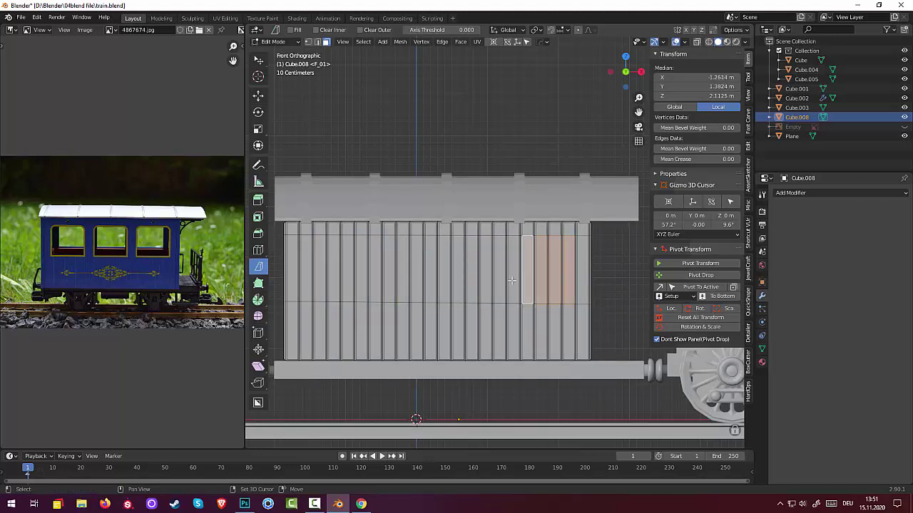
{"action": "left_click", "coordinate": [511, 290], "text": "shift"}
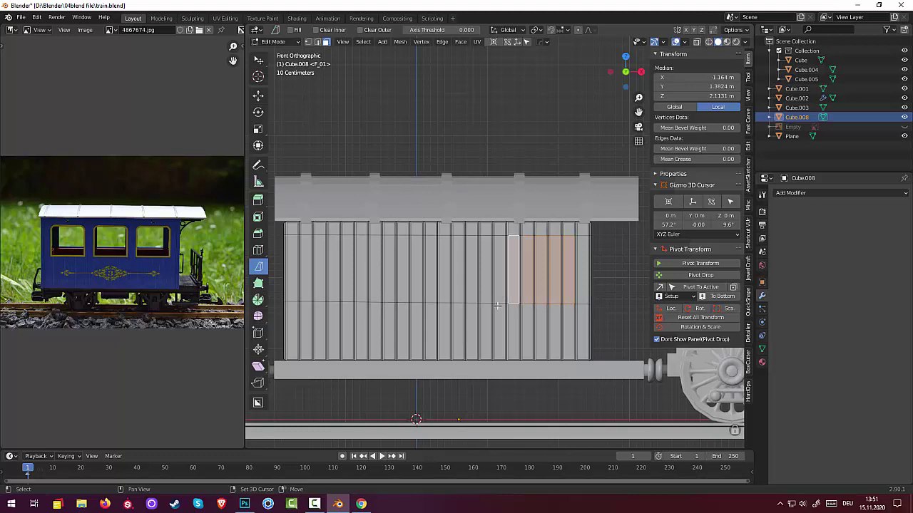
- Add the left and middle window face strips to the selection
{"action": "left_click", "coordinate": [308, 271], "text": "shift"}
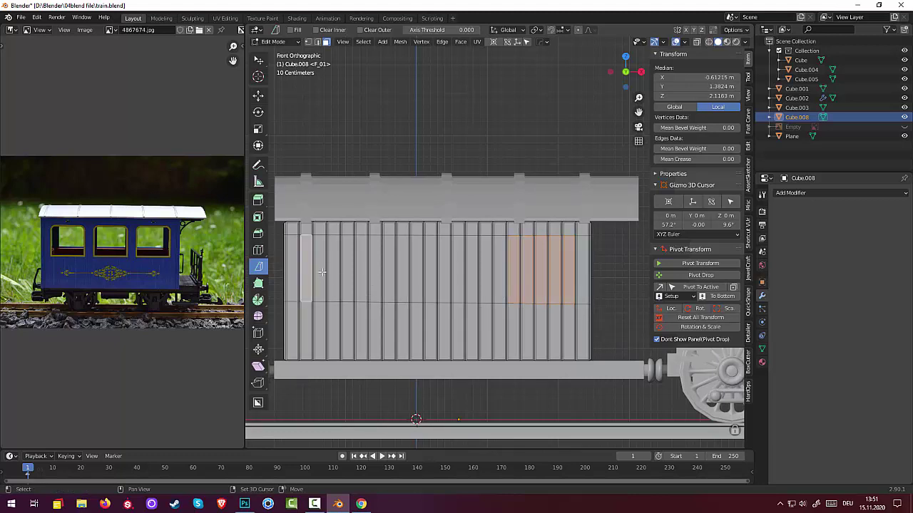
{"action": "left_click", "coordinate": [320, 273], "text": "shift"}
{"action": "left_click", "coordinate": [347, 279], "text": "shift"}
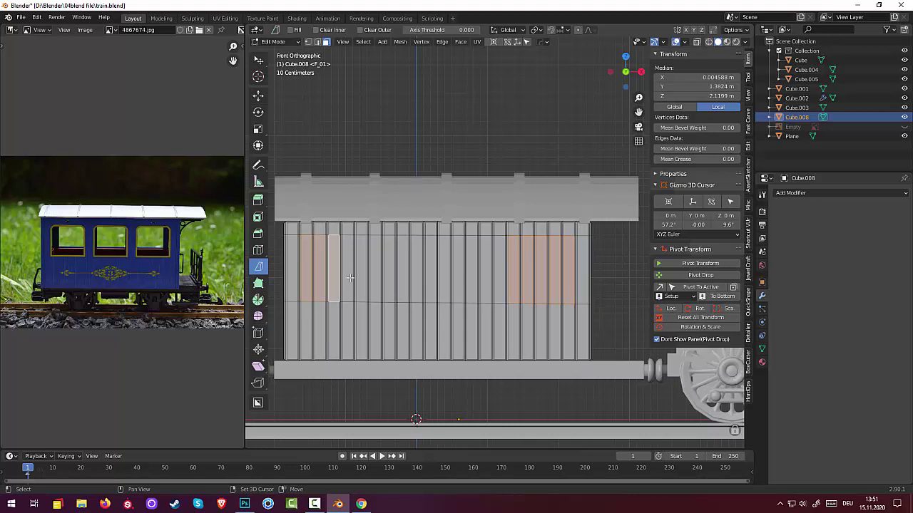
{"action": "left_click", "coordinate": [346, 274], "text": "shift"}
{"action": "left_click", "coordinate": [364, 276], "text": "shift"}
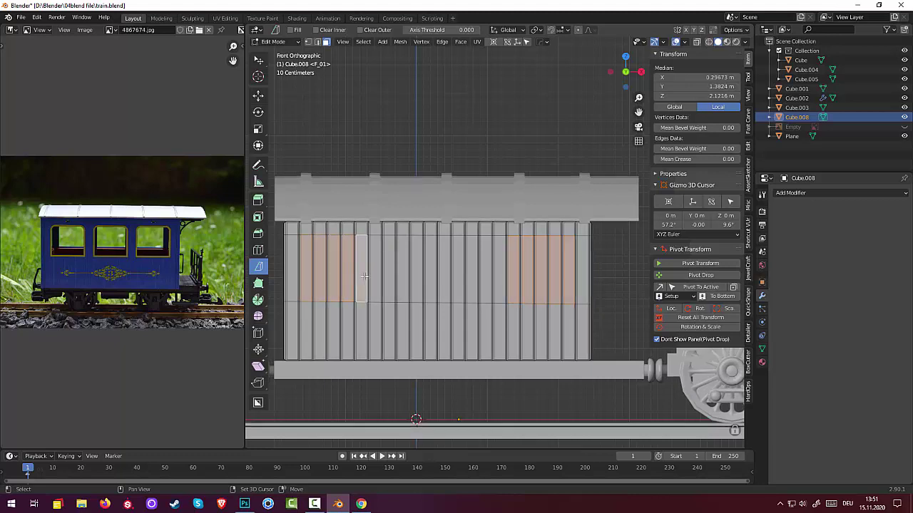
{"action": "left_click", "coordinate": [418, 297], "text": "shift"}
{"action": "left_click", "coordinate": [431, 292], "text": "shift"}
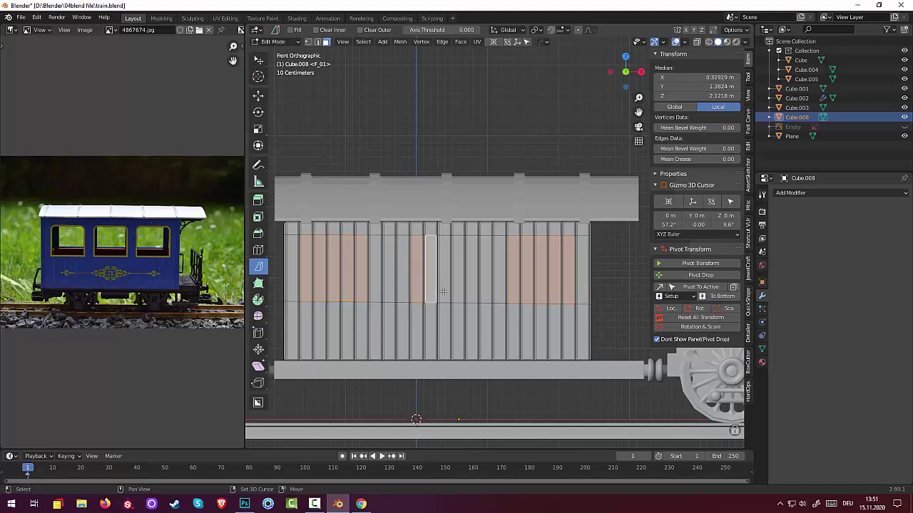
{"action": "left_click", "coordinate": [445, 293], "text": "shift"}
{"action": "left_click", "coordinate": [455, 290], "text": "shift"}
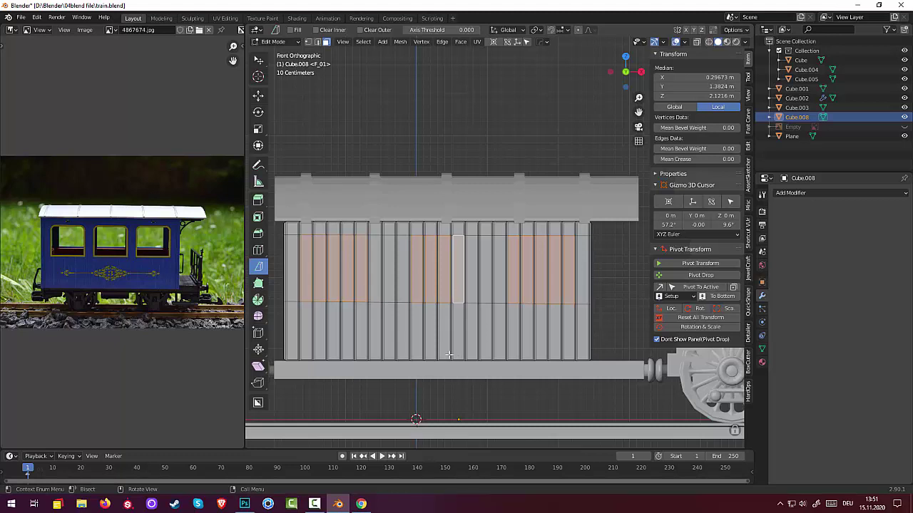
- Clear the selection and reselect the right and middle window face strips
{"action": "left_click", "coordinate": [472, 277]}
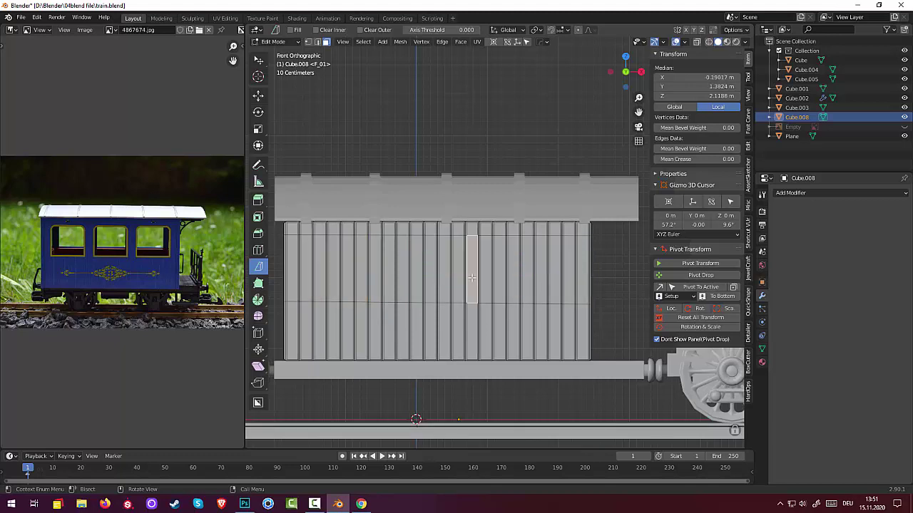
{"action": "left_click", "coordinate": [556, 266]}
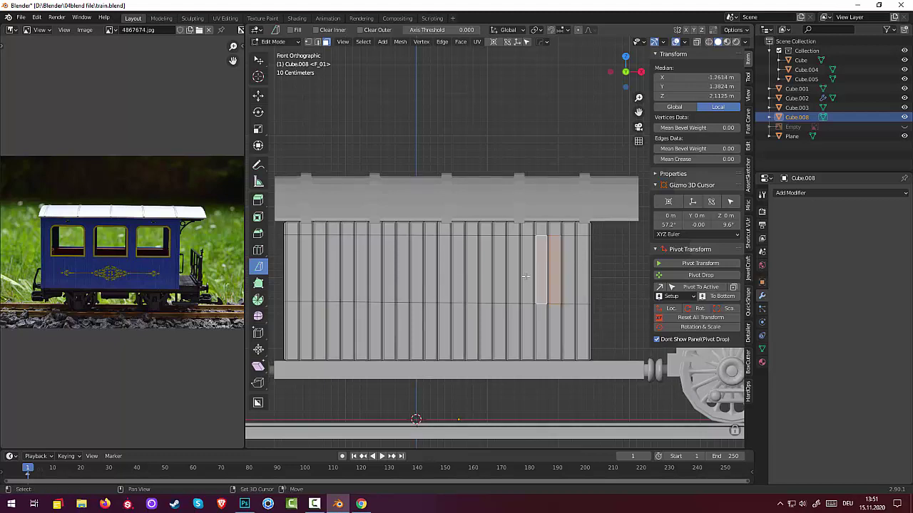
{"action": "left_click", "coordinate": [525, 276], "text": "shift"}
{"action": "left_click", "coordinate": [511, 278], "text": "shift"}
{"action": "left_click", "coordinate": [498, 283], "text": "shift"}
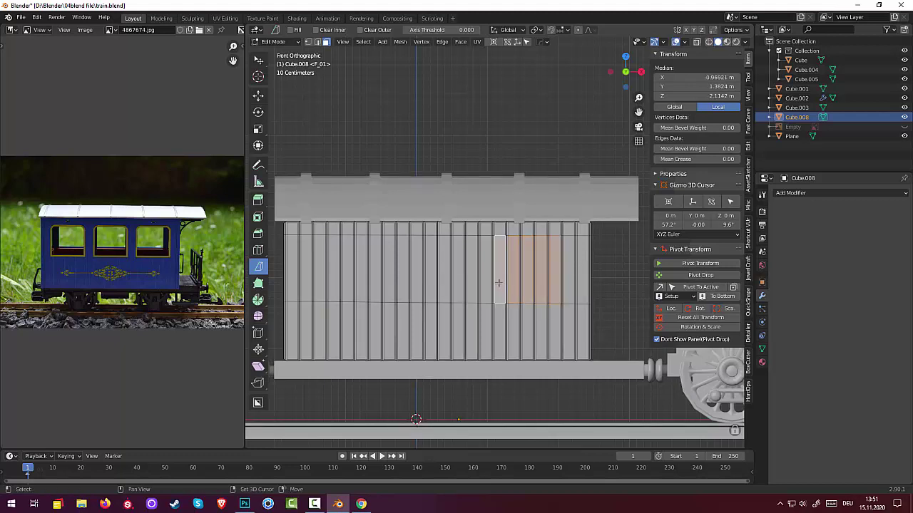
{"action": "left_click", "coordinate": [457, 277], "text": "shift"}
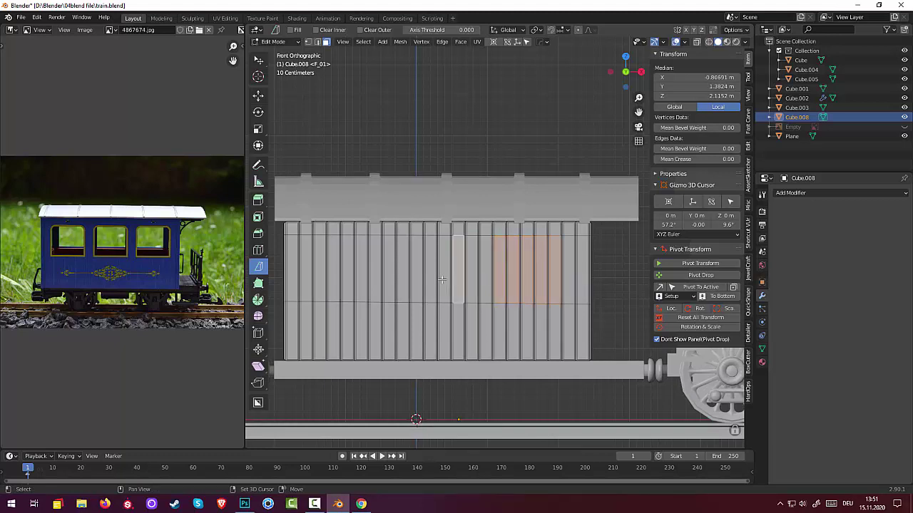
{"action": "left_click", "coordinate": [444, 280], "text": "shift"}
{"action": "left_click", "coordinate": [431, 281], "text": "shift"}
{"action": "left_click", "coordinate": [413, 283], "text": "shift"}
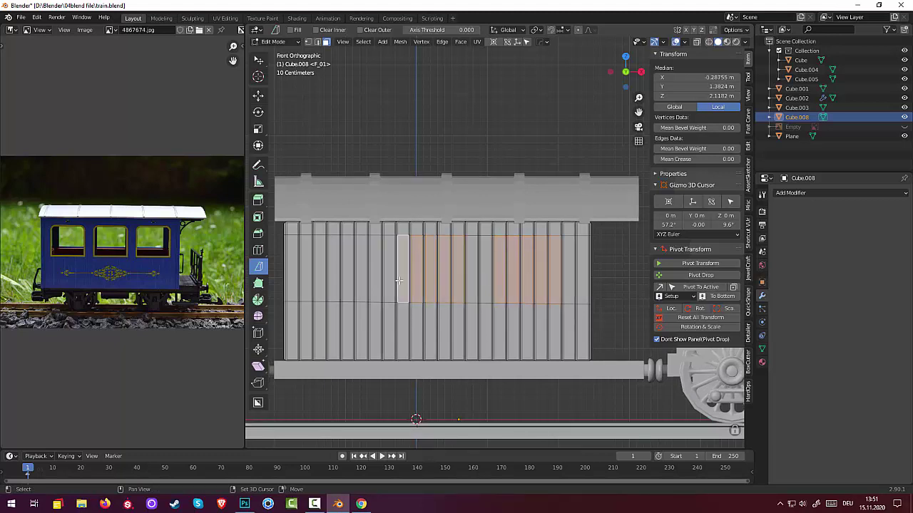
{"action": "left_click", "coordinate": [401, 282], "text": "shift"}
- Add the left window's face strips to complete all three window areas
{"action": "left_click", "coordinate": [361, 284], "text": "shift"}
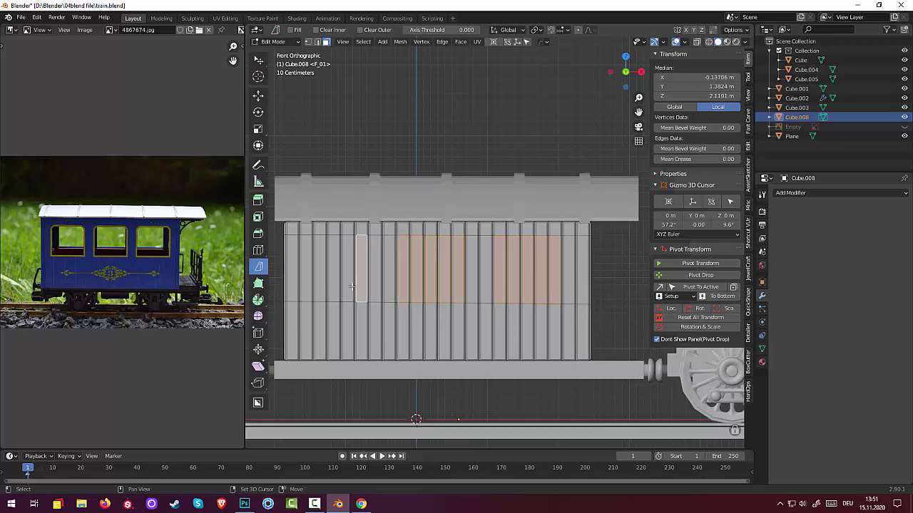
{"action": "left_click", "coordinate": [348, 282], "text": "shift"}
{"action": "left_click", "coordinate": [332, 284], "text": "shift"}
{"action": "left_click", "coordinate": [318, 280], "text": "shift"}
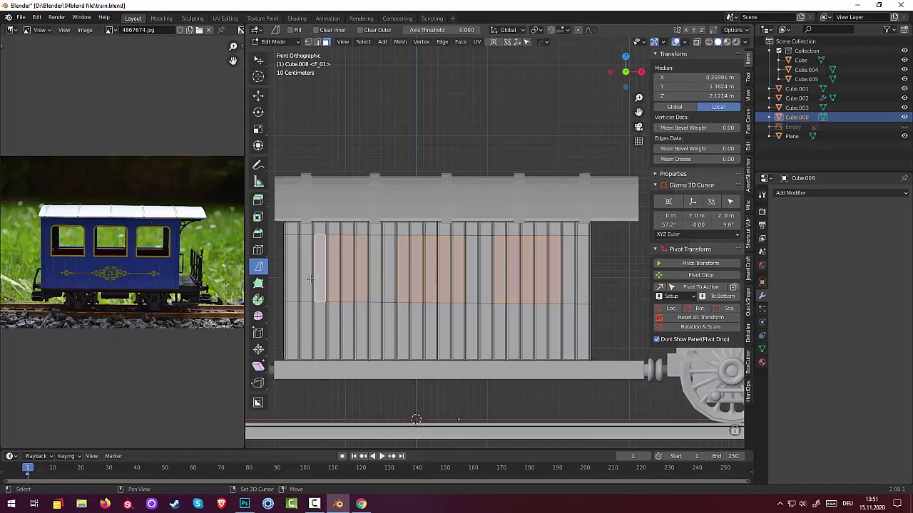
{"action": "left_click", "coordinate": [308, 279], "text": "shift"}
{"action": "mouse_move", "coordinate": [441, 344]}
{"action": "middle_mouse_down"}
{"action": "mouse_move", "coordinate": [407, 317]}
{"action": "mouse_move", "coordinate": [446, 334]}
{"action": "middle_mouse_up"}
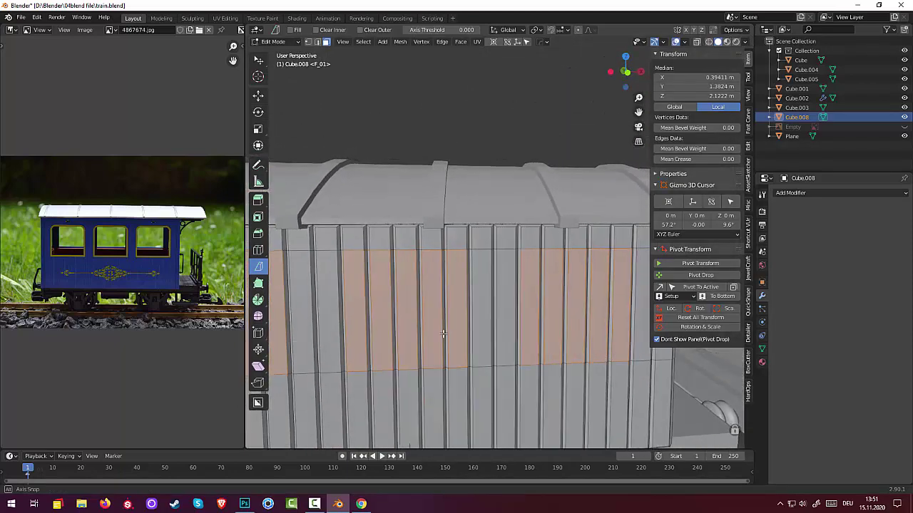
- Delete only the selected window faces to open the three windows
{"action": "scroll", "coordinate": [446, 335], "scroll_direction": "down", "scroll_amount": 2}
{"action": "scroll", "coordinate": [445, 333], "scroll_direction": "down", "scroll_amount": 2}
{"action": "scroll", "coordinate": [455, 324], "scroll_direction": "down", "scroll_amount": 1}
{"action": "middle_click_drag", "start_coordinate": [457, 323], "coordinate": [474, 324]}
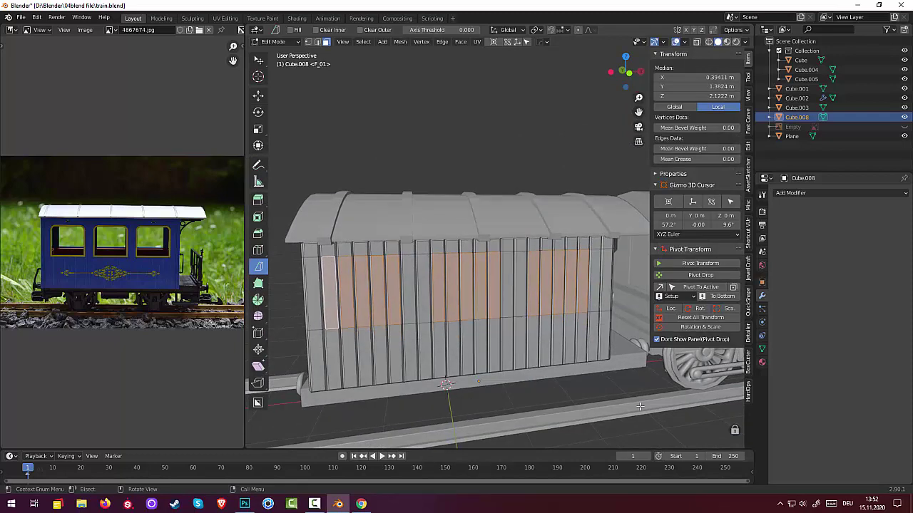
{"action": "key", "text": "x"}
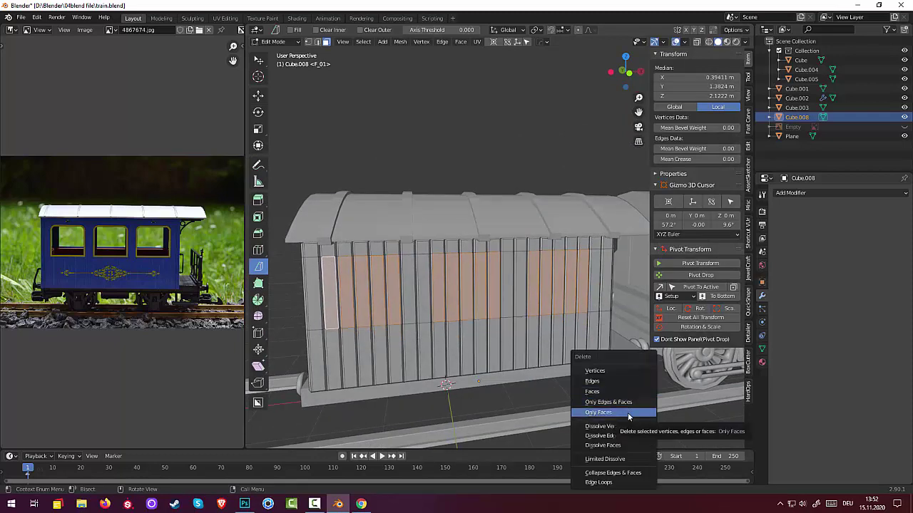
{"action": "left_click", "coordinate": [627, 413]}
- Inspect the new openings up close and select a run of lower wall plank faces
{"action": "mouse_move", "coordinate": [586, 358]}
{"action": "middle_mouse_down"}
{"action": "mouse_move", "coordinate": [598, 328]}
{"action": "mouse_move", "coordinate": [607, 368]}
{"action": "middle_mouse_up"}
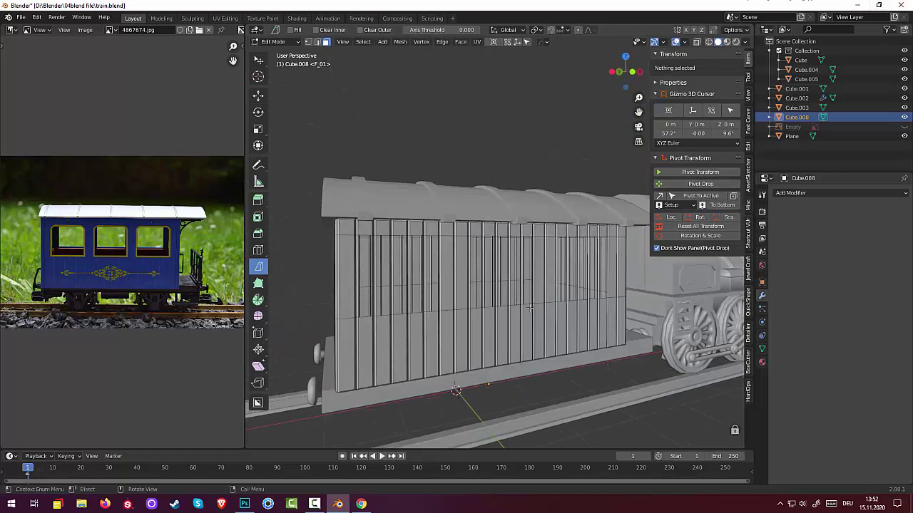
{"action": "mouse_move", "coordinate": [530, 308]}
{"action": "middle_mouse_down"}
{"action": "mouse_move", "coordinate": [500, 313]}
{"action": "mouse_move", "coordinate": [512, 300]}
{"action": "mouse_move", "coordinate": [303, 265]}
{"action": "middle_mouse_up"}
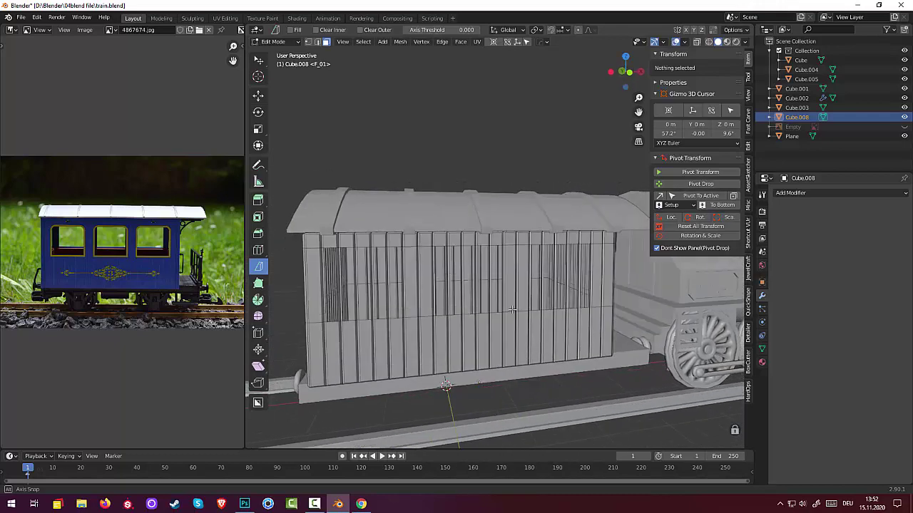
{"action": "left_click", "coordinate": [324, 271]}
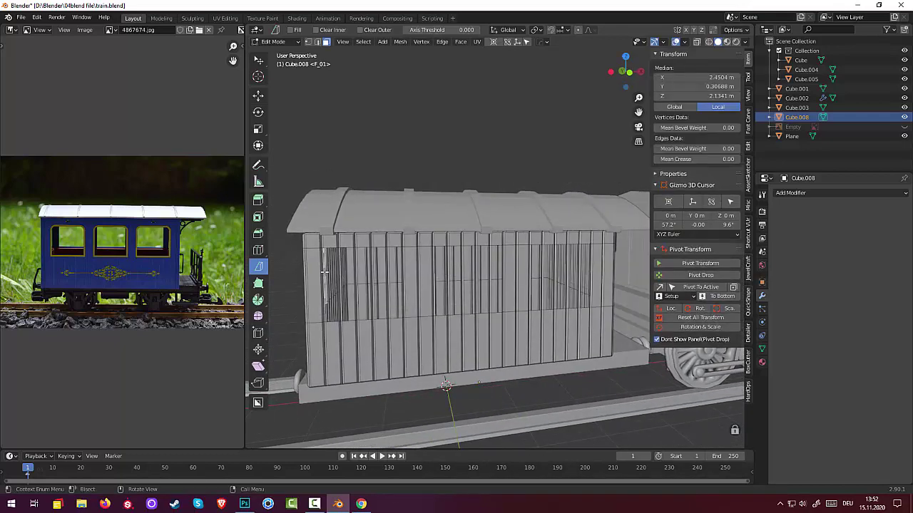
{"action": "scroll", "coordinate": [325, 271], "scroll_direction": "up", "scroll_amount": 3}
{"action": "scroll", "coordinate": [329, 273], "scroll_direction": "up", "scroll_amount": 3}
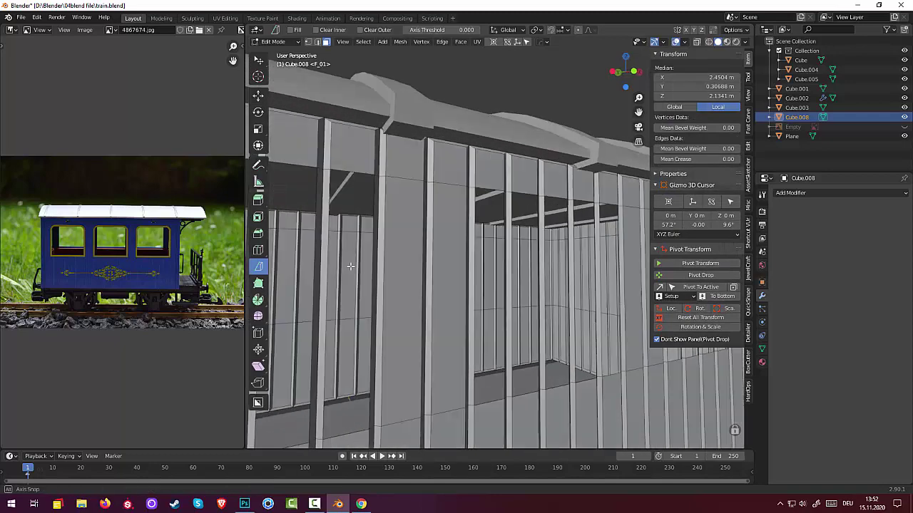
{"action": "middle_click_drag", "start_coordinate": [335, 274], "coordinate": [479, 405]}
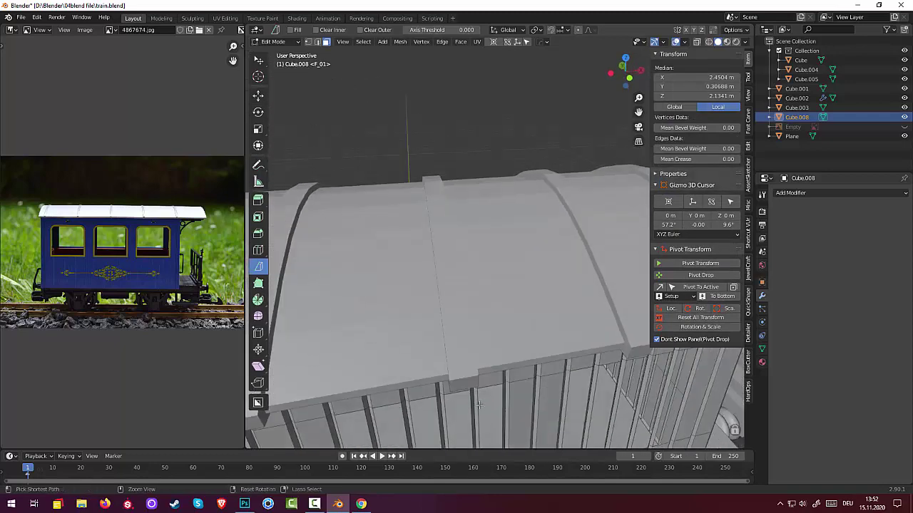
{"action": "left_click", "coordinate": [467, 445], "text": "ctrl"}
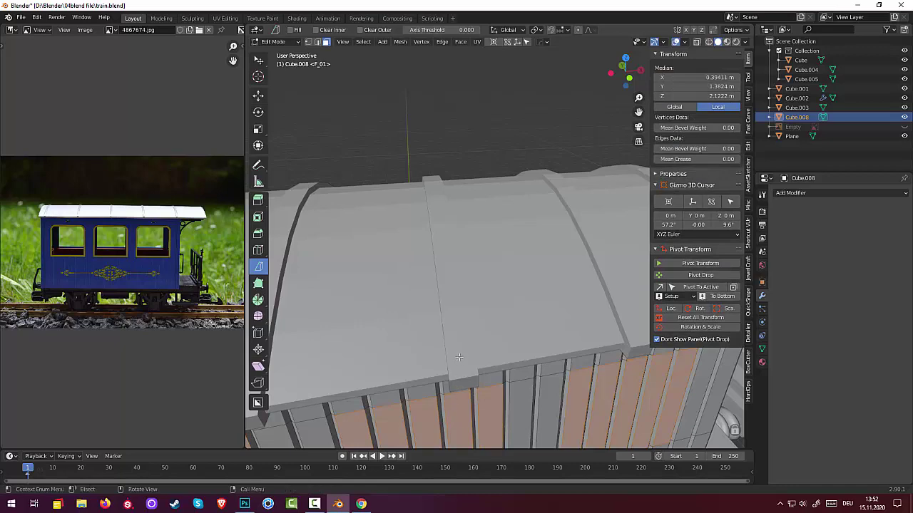
- Select a single plank face near the wall end, testing Select More/Less on it
{"action": "middle_click_drag", "start_coordinate": [458, 356], "coordinate": [371, 385]}
{"action": "scroll", "coordinate": [342, 396], "scroll_direction": "down", "scroll_amount": 4}
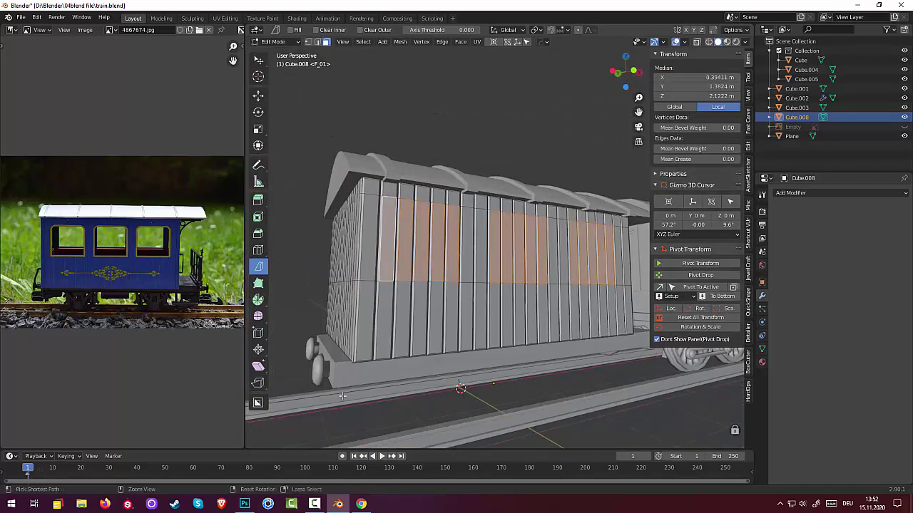
{"action": "key", "text": "ctrl+KP_Add"}
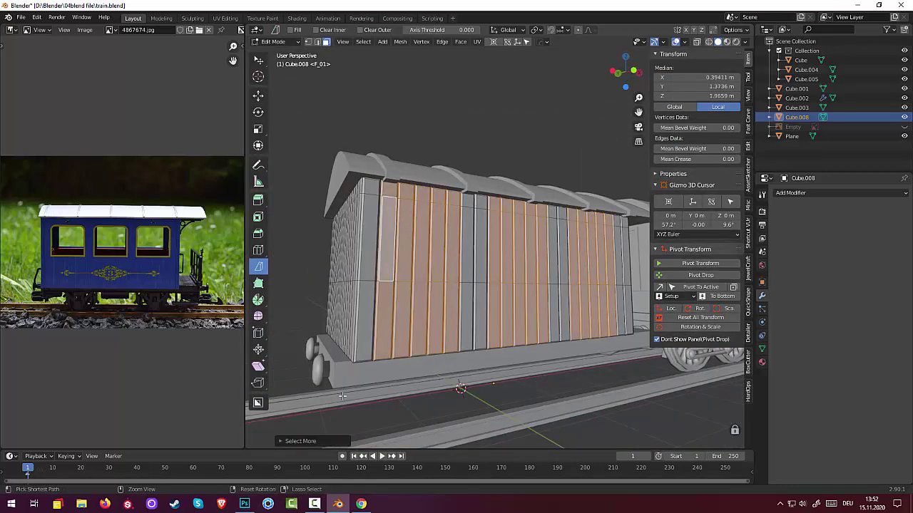
{"action": "key", "text": "ctrl+KP_Subtract"}
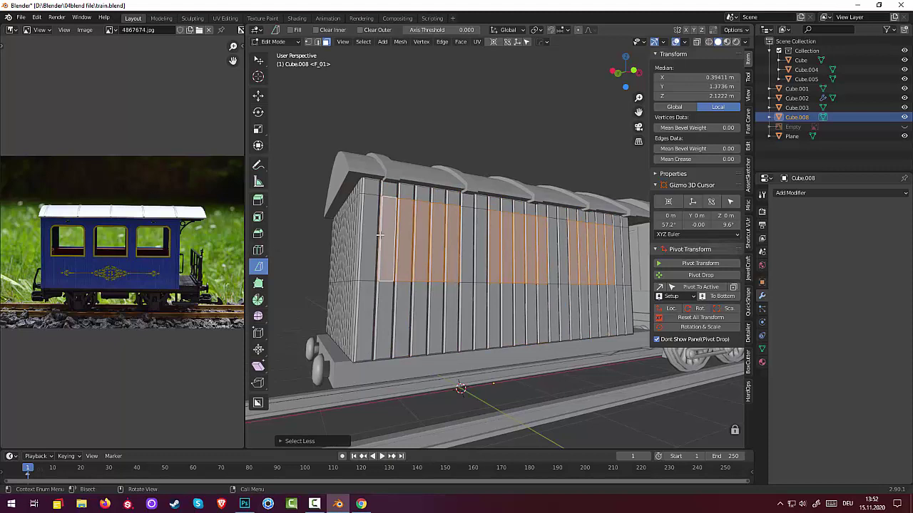
{"action": "left_click", "coordinate": [385, 232]}
{"action": "key", "text": "ctrl+KP_Add"}
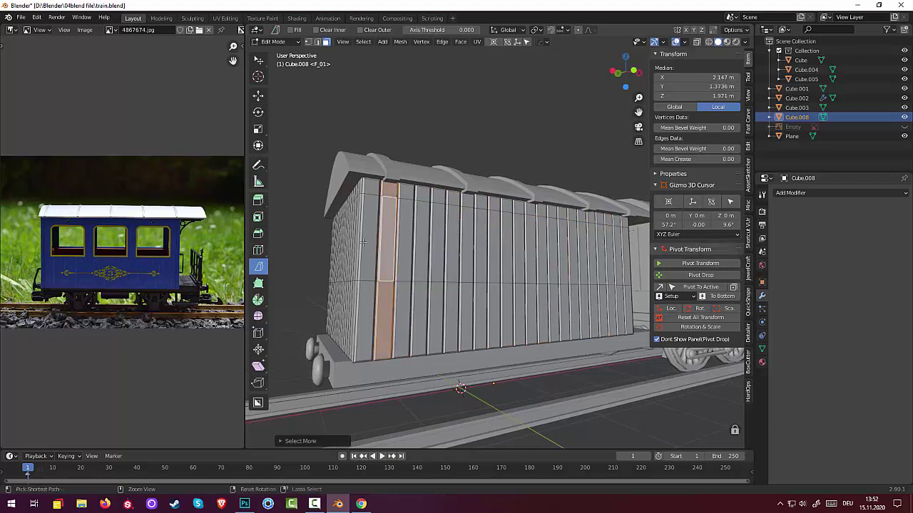
{"action": "key", "text": "ctrl+KP_Subtract"}
{"action": "scroll", "coordinate": [363, 243], "scroll_direction": "up", "scroll_amount": 2}
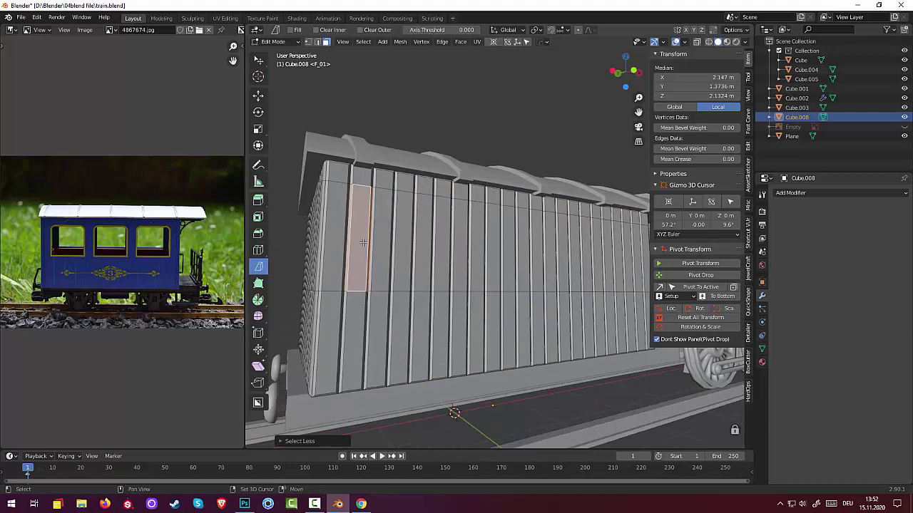
{"action": "middle_click_drag", "start_coordinate": [360, 239], "coordinate": [347, 262]}
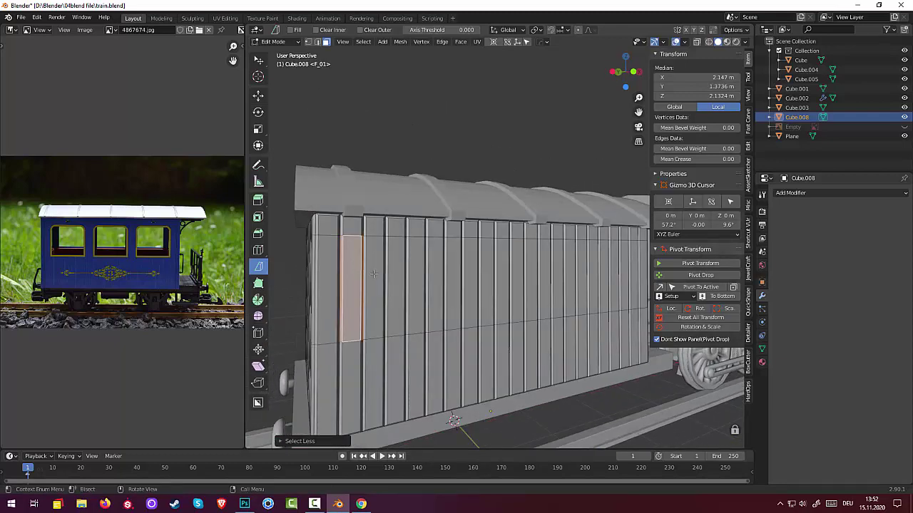
- Add neighbouring plank faces and grow them into adjacent full-height strips with Select More
{"action": "left_click", "coordinate": [373, 273], "text": "ctrl"}
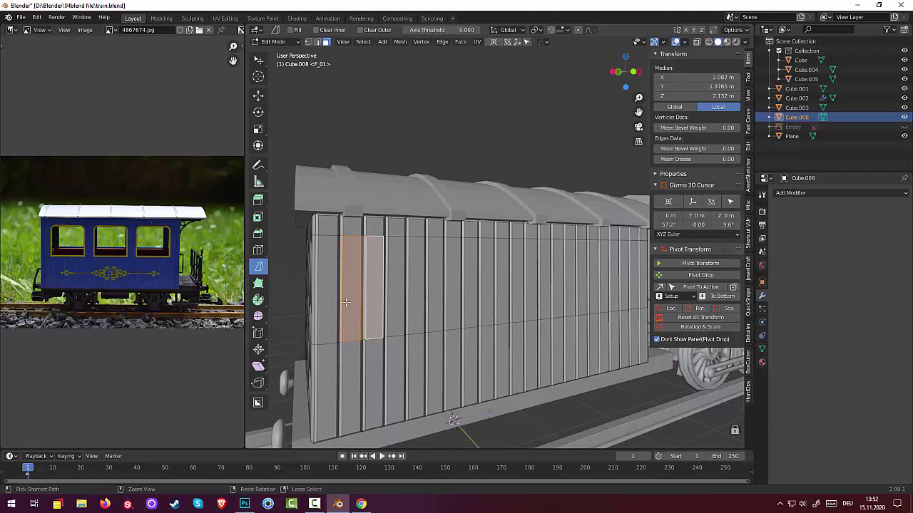
{"action": "key", "text": "ctrl+KP_Add"}
{"action": "key", "text": "ctrl+z"}
{"action": "key", "text": "ctrl+KP_Add"}
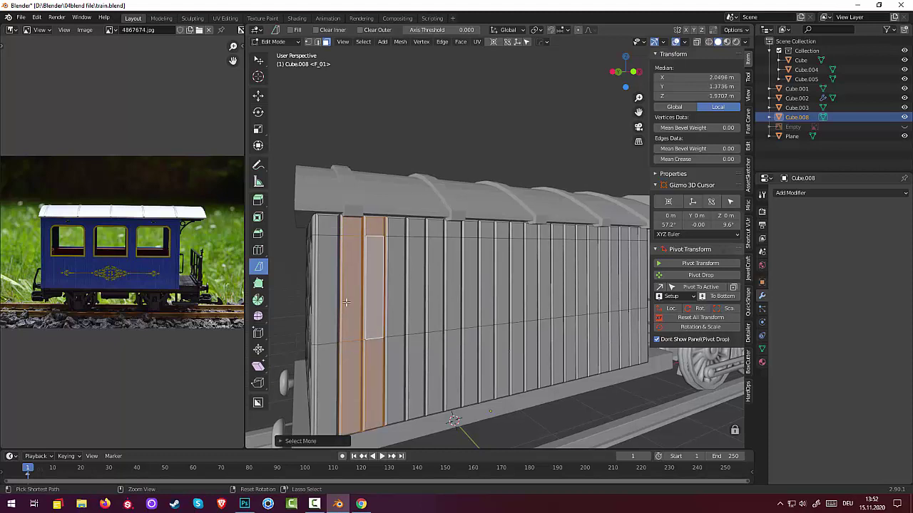
{"action": "left_click", "coordinate": [386, 286], "text": "ctrl"}
{"action": "key", "text": "ctrl+KP_Add"}
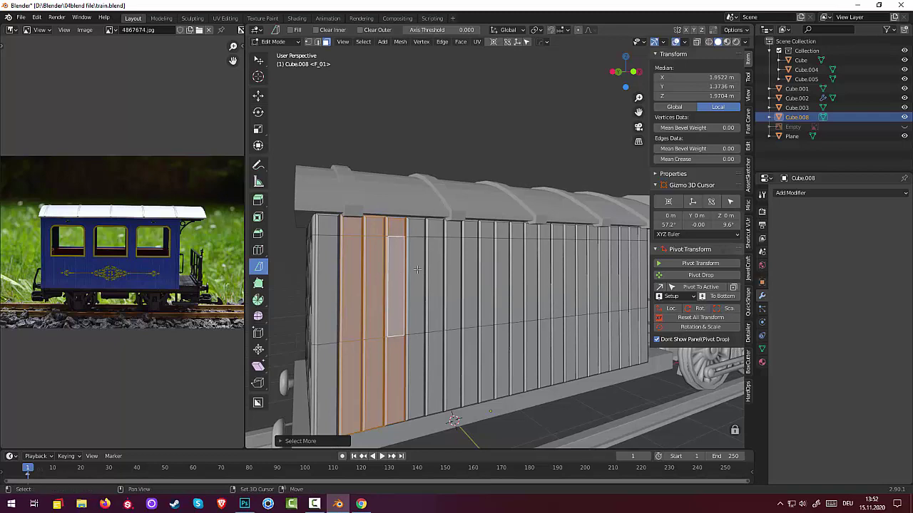
{"action": "left_click", "coordinate": [418, 270], "text": "ctrl"}
{"action": "key", "text": "ctrl+KP_Add"}
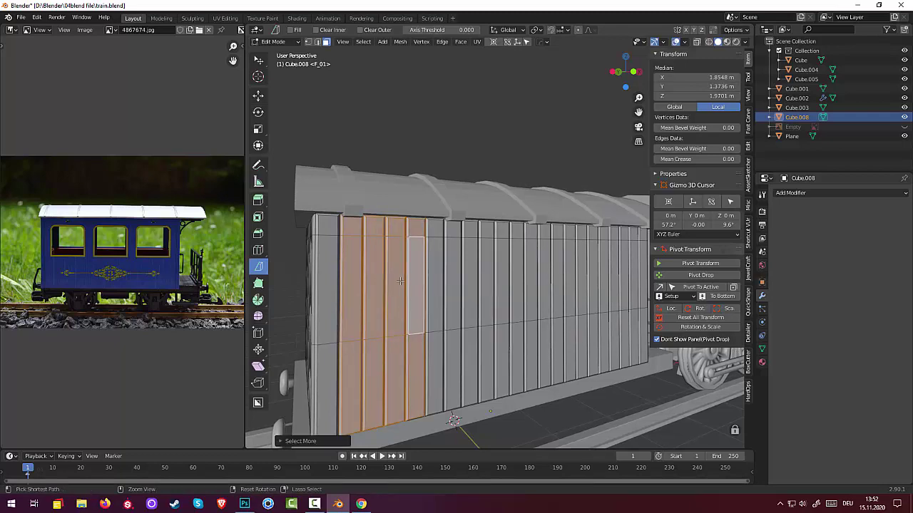
{"action": "middle_click_drag", "start_coordinate": [443, 114], "coordinate": [389, 121], "text": "shift"}
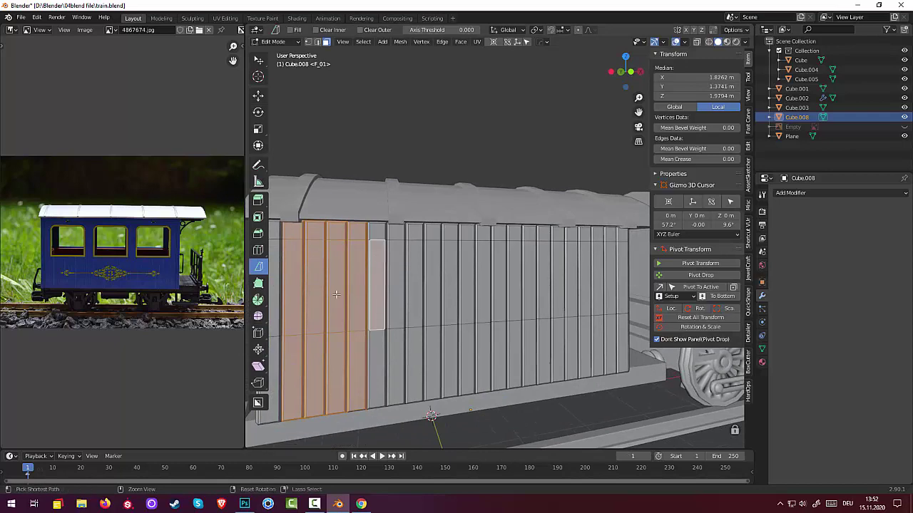
{"action": "key", "text": "ctrl+KP_Add"}
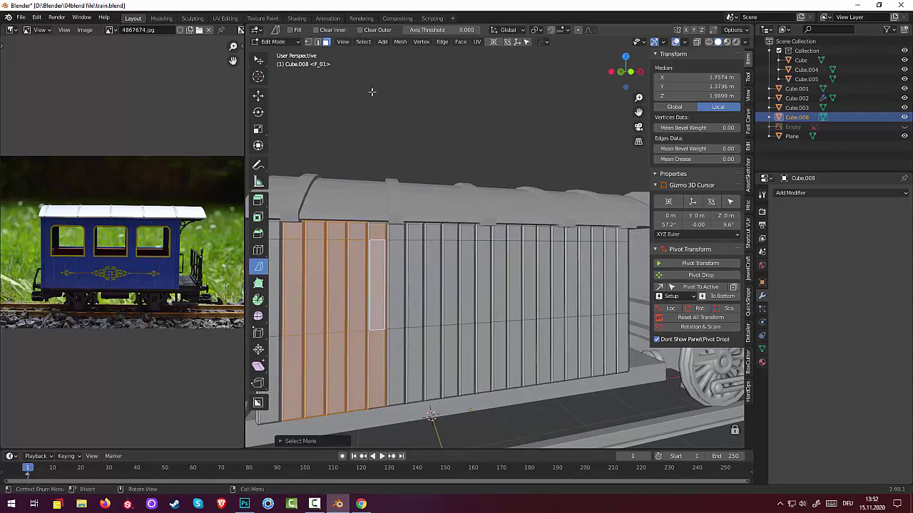
{"action": "middle_click_drag", "start_coordinate": [393, 244], "coordinate": [417, 228], "text": "shift"}
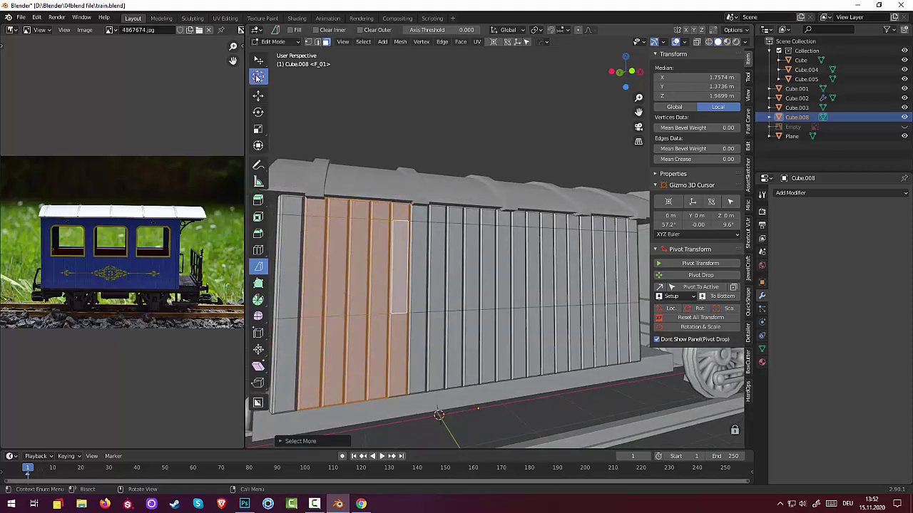
- With circle select, deselect the top row and lower half of the selected plank strips
{"action": "left_click_drag", "start_coordinate": [258, 60], "coordinate": [291, 101]}
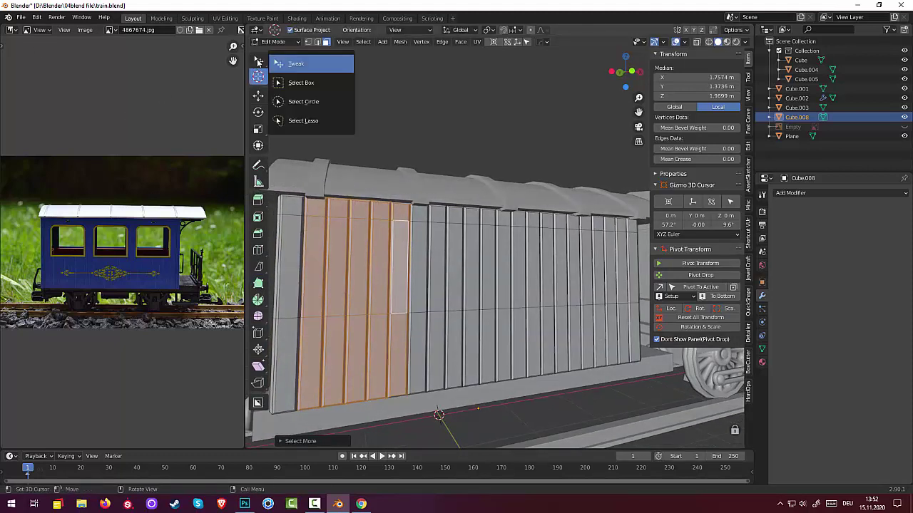
{"action": "left_click_drag", "start_coordinate": [314, 194], "coordinate": [440, 201], "text": "ctrl"}
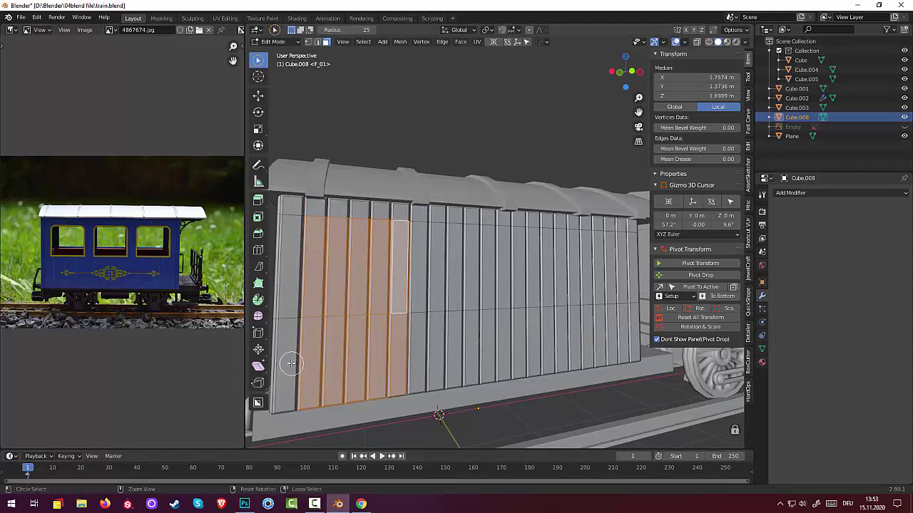
{"action": "left_click_drag", "start_coordinate": [292, 360], "coordinate": [420, 361], "text": "ctrl"}
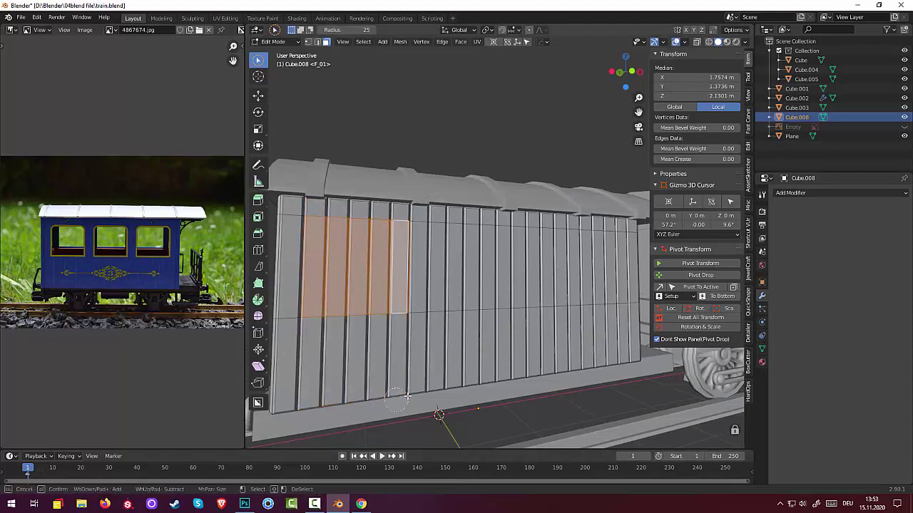
{"action": "mouse_move", "coordinate": [408, 395]}
{"action": "middle_mouse_down"}
{"action": "mouse_move", "coordinate": [445, 341]}
{"action": "mouse_move", "coordinate": [587, 346]}
{"action": "mouse_move", "coordinate": [521, 291]}
{"action": "mouse_move", "coordinate": [513, 302]}
{"action": "mouse_move", "coordinate": [493, 296]}
{"action": "mouse_move", "coordinate": [594, 271]}
{"action": "mouse_move", "coordinate": [596, 311]}
{"action": "mouse_move", "coordinate": [604, 297]}
{"action": "mouse_move", "coordinate": [627, 305]}
{"action": "middle_mouse_up"}
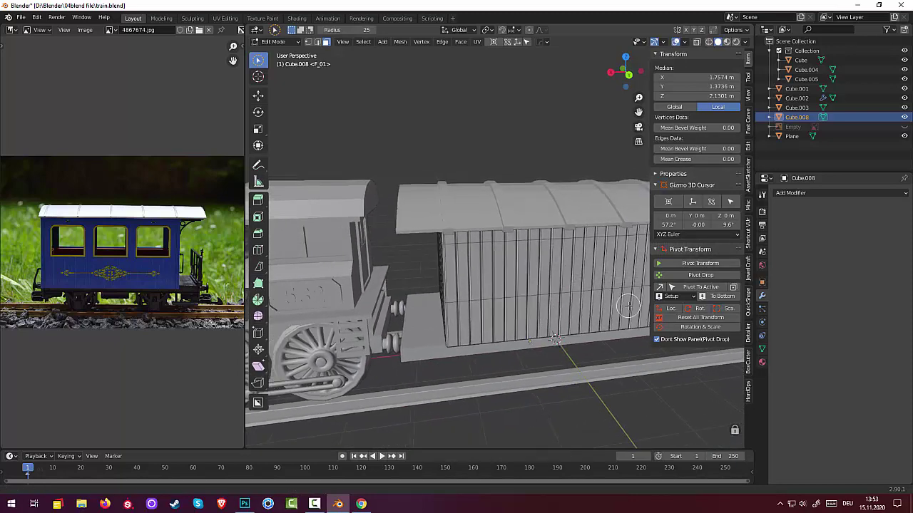
- Select plank faces at the wall's right end, grow the selection, and trim its top and bottom
{"action": "key", "text": "KP_Decimal"}
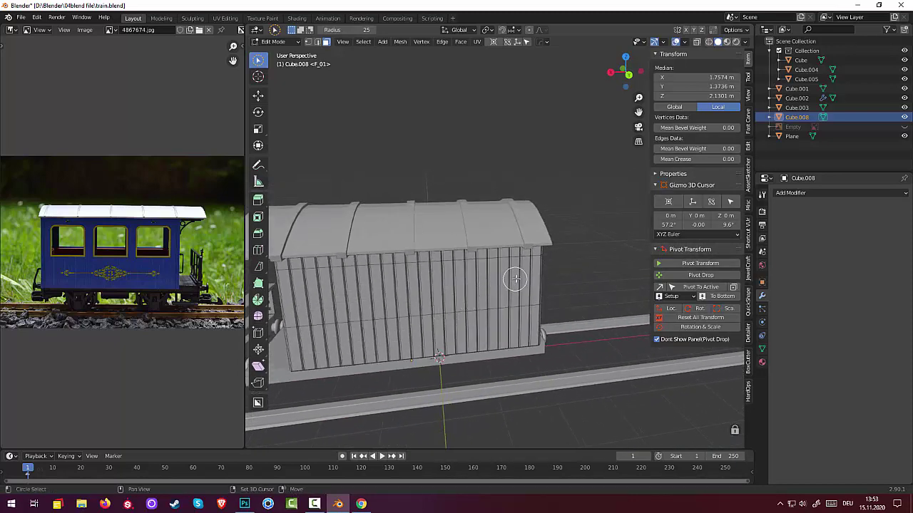
{"action": "left_click", "coordinate": [515, 279]}
{"action": "left_click_drag", "start_coordinate": [510, 278], "coordinate": [494, 282]}
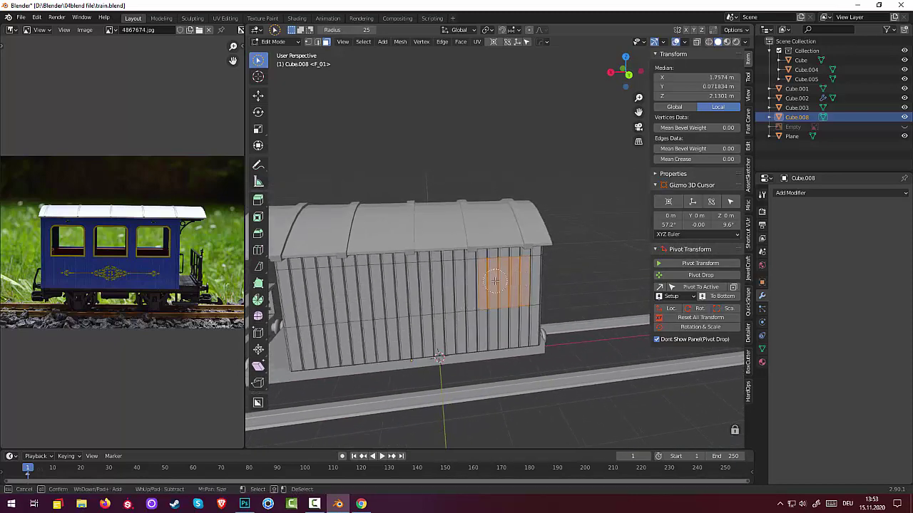
{"action": "mouse_move", "coordinate": [607, 310]}
{"action": "middle_mouse_down"}
{"action": "mouse_move", "coordinate": [568, 273]}
{"action": "mouse_move", "coordinate": [557, 298]}
{"action": "mouse_move", "coordinate": [531, 291]}
{"action": "middle_mouse_up"}
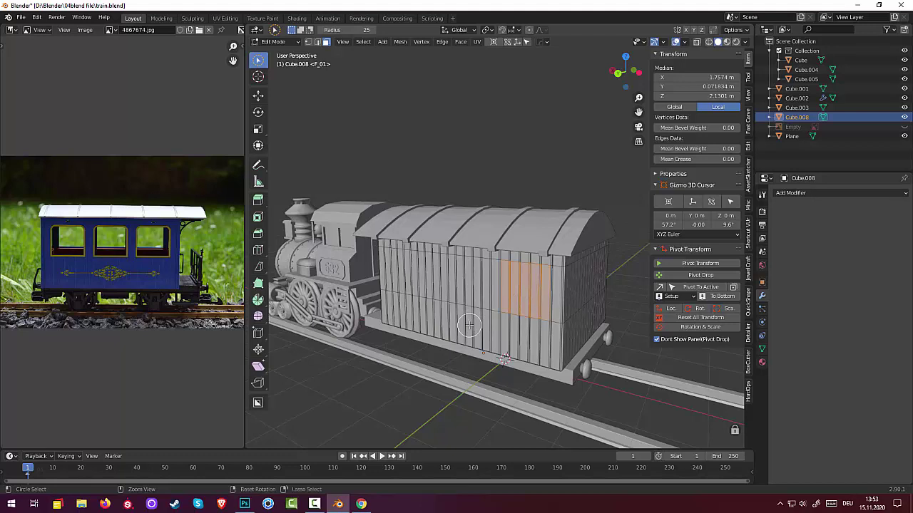
{"action": "key", "text": "ctrl+KP_Add"}
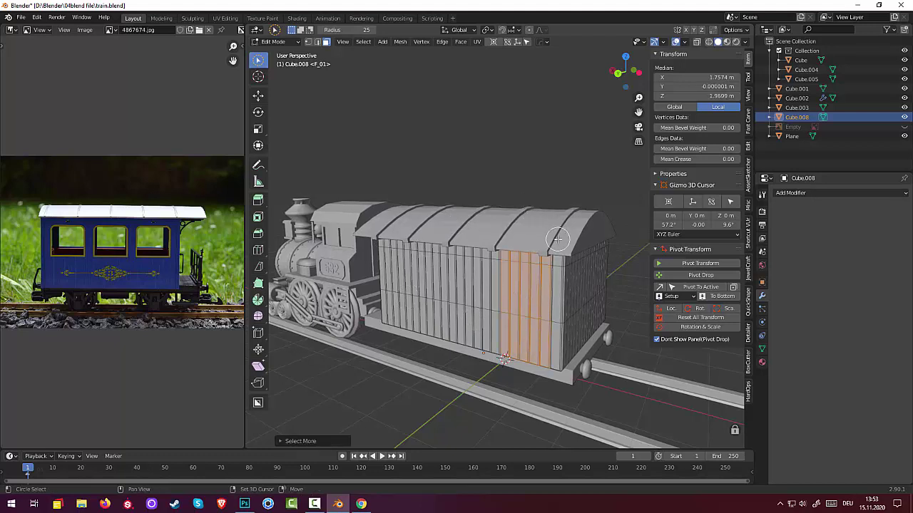
{"action": "key", "text": "c"}
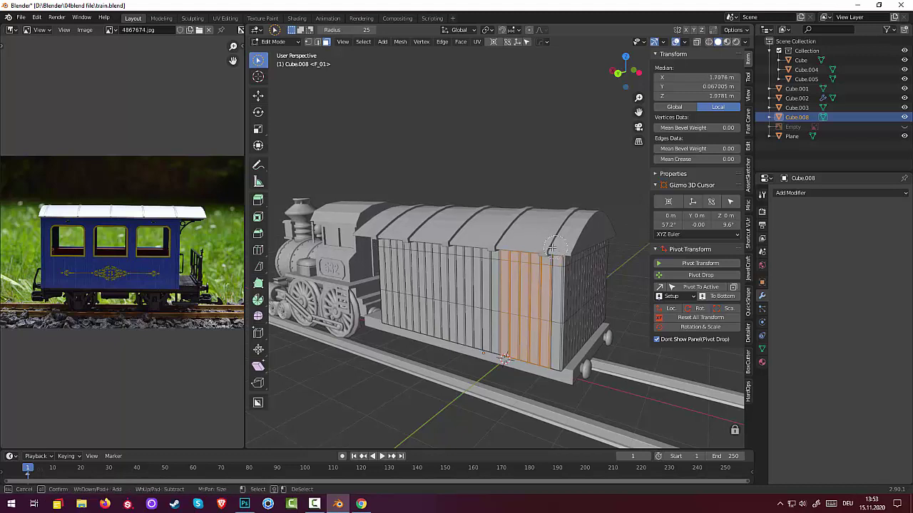
{"action": "left_click_drag", "start_coordinate": [556, 239], "coordinate": [518, 242]}
{"action": "key", "text": "Escape"}
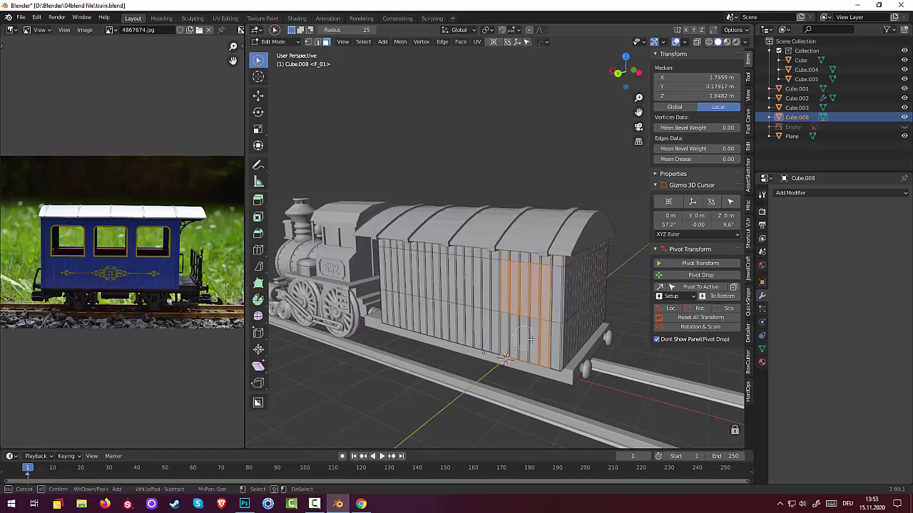
{"action": "left_click_drag", "start_coordinate": [480, 331], "coordinate": [481, 355], "text": "ctrl"}
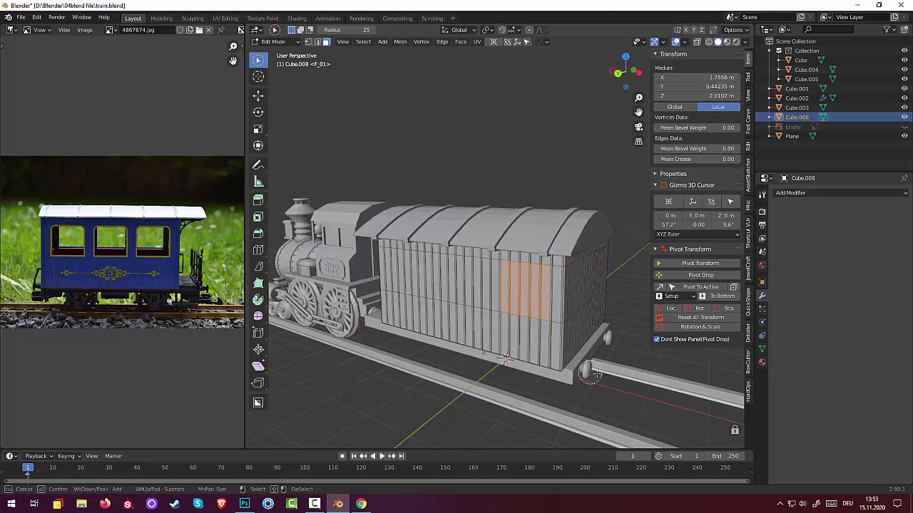
- Reselect this side's plank faces, keeping only the upper window-height band and dropping the leftmost strip
{"action": "scroll", "coordinate": [481, 355], "scroll_direction": "up", "scroll_amount": 5}
{"action": "middle_click_drag", "start_coordinate": [481, 355], "coordinate": [450, 333]}
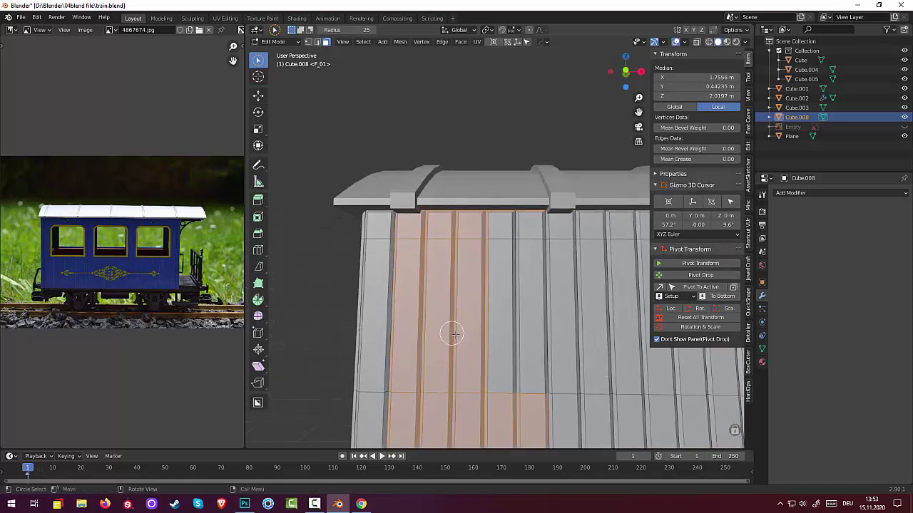
{"action": "scroll", "coordinate": [450, 333], "scroll_direction": "down", "scroll_amount": 5}
{"action": "middle_click_drag", "start_coordinate": [525, 335], "coordinate": [557, 347]}
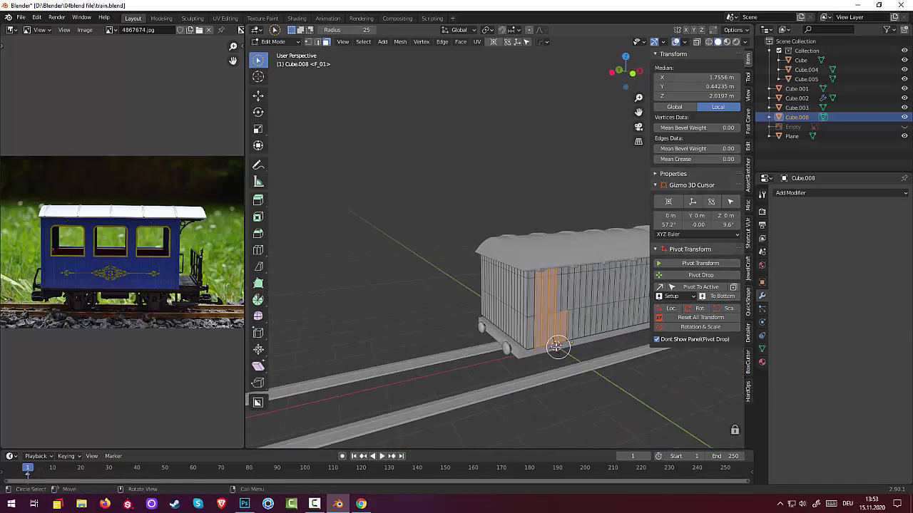
{"action": "left_click_drag", "start_coordinate": [545, 336], "coordinate": [536, 343]}
{"action": "left_click_drag", "start_coordinate": [546, 286], "coordinate": [553, 293]}
{"action": "middle_click_drag", "start_coordinate": [550, 298], "coordinate": [521, 315]}
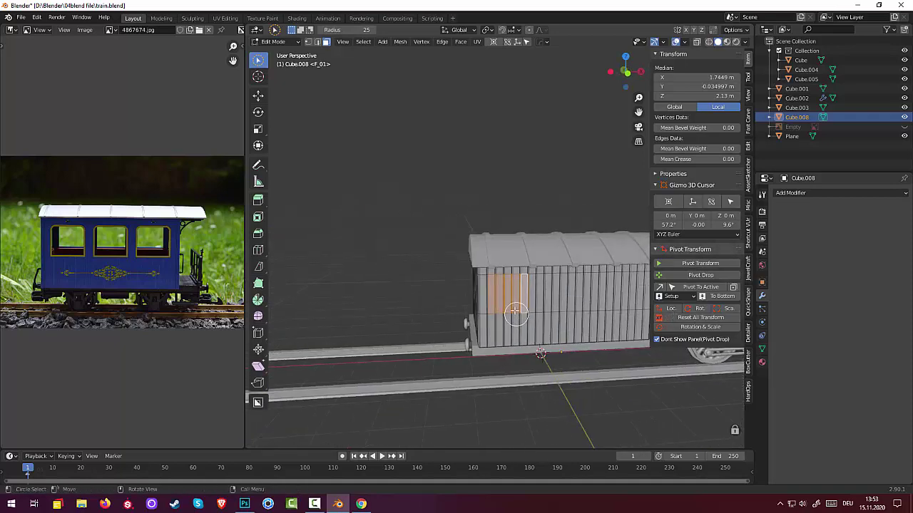
{"action": "scroll", "coordinate": [515, 303], "scroll_direction": "up", "scroll_amount": 4}
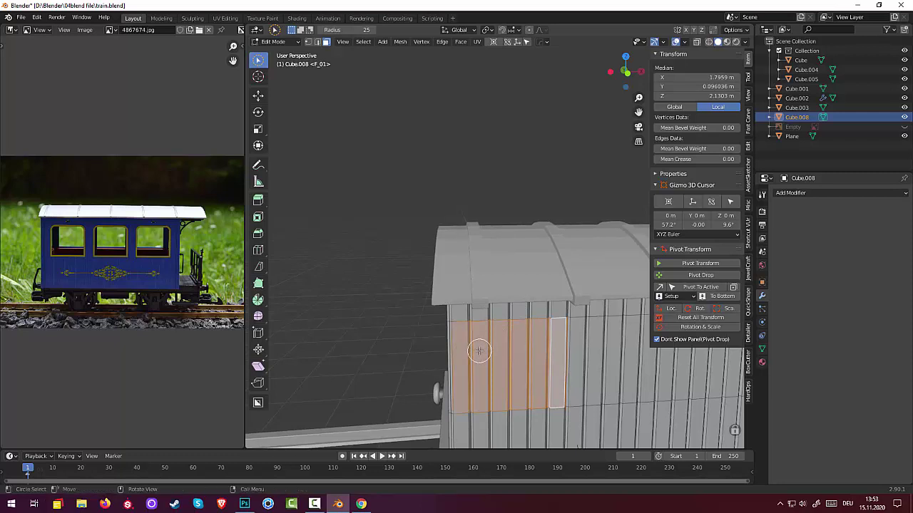
{"action": "left_click_drag", "start_coordinate": [460, 360], "coordinate": [448, 364], "text": "ctrl"}
{"action": "mouse_move", "coordinate": [453, 355]}
{"action": "middle_mouse_down"}
{"action": "mouse_move", "coordinate": [452, 332]}
{"action": "mouse_move", "coordinate": [535, 335]}
{"action": "mouse_move", "coordinate": [450, 345]}
{"action": "mouse_move", "coordinate": [438, 326]}
{"action": "mouse_move", "coordinate": [454, 347]}
{"action": "mouse_move", "coordinate": [443, 335]}
{"action": "middle_mouse_up"}
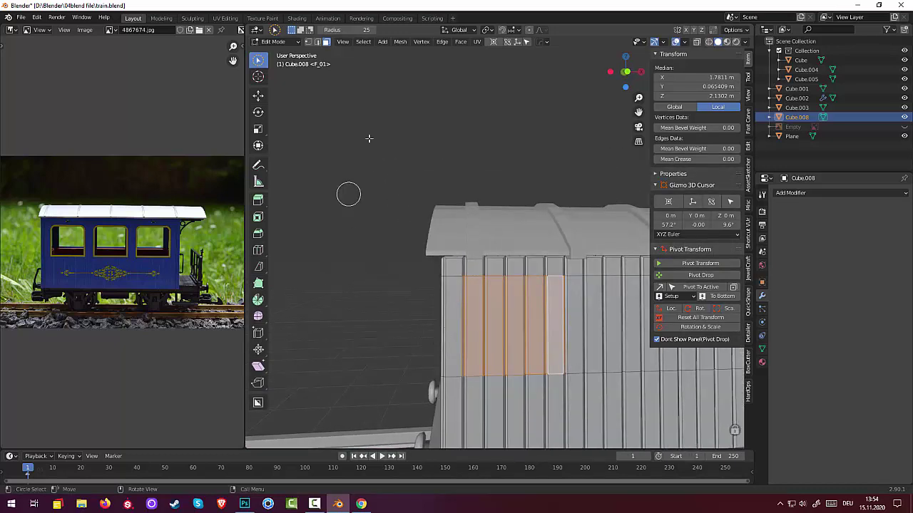
- Undo a trial Bridge Edge Loops and delete the selected faces to open the first window
{"action": "left_click", "coordinate": [442, 44]}
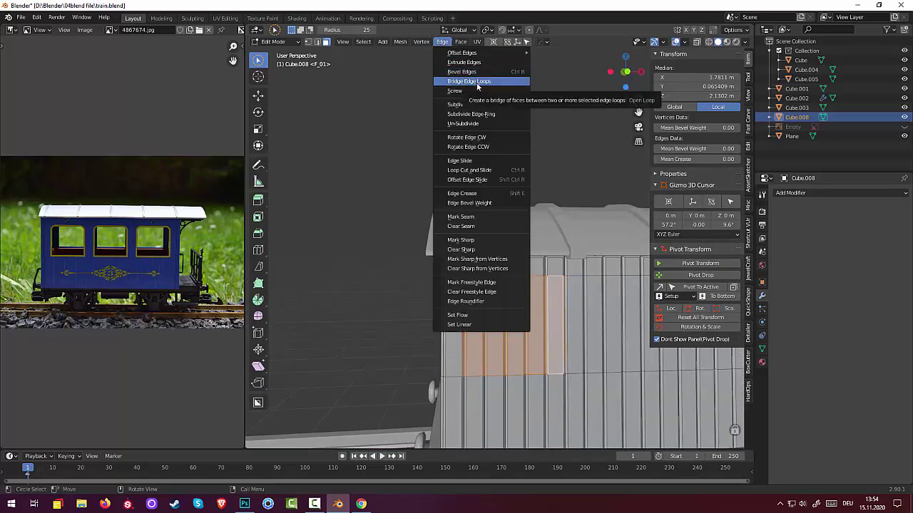
{"action": "left_click", "coordinate": [476, 83]}
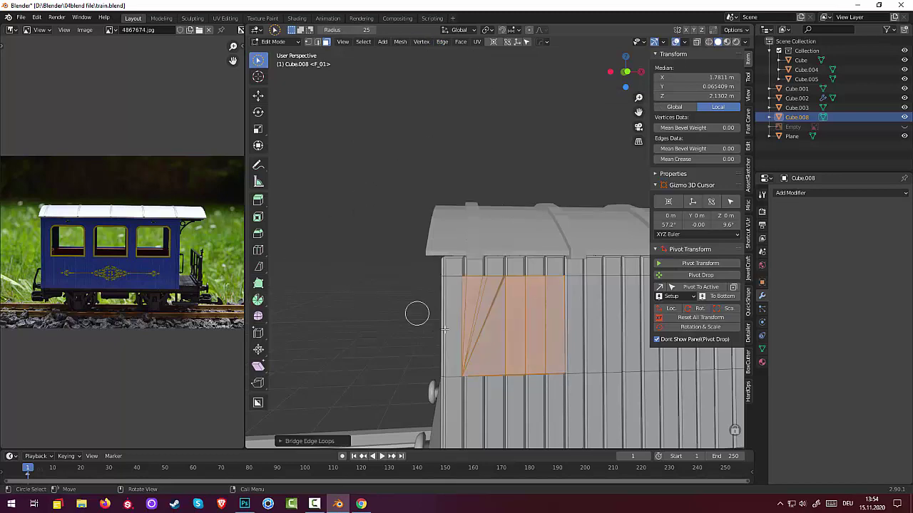
{"action": "middle_click_drag", "start_coordinate": [444, 329], "coordinate": [452, 368]}
{"action": "key", "text": "ctrl+z"}
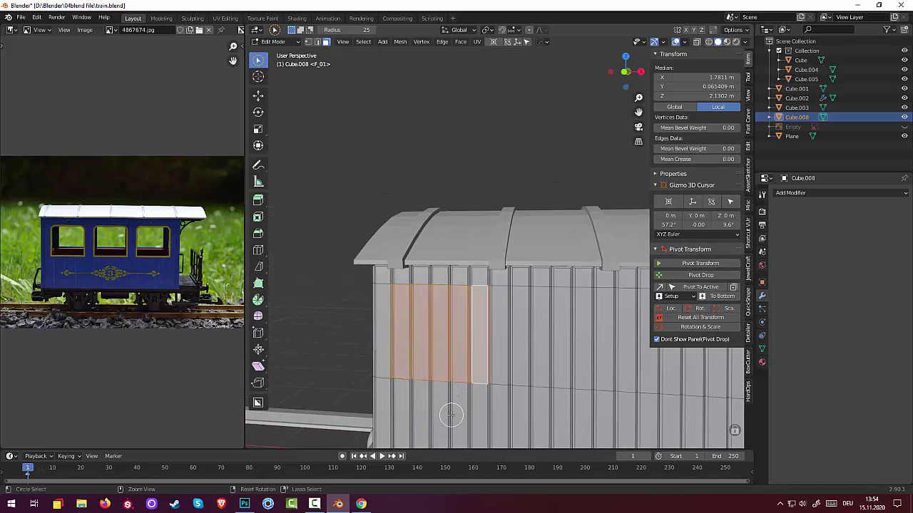
{"action": "key", "text": "x"}
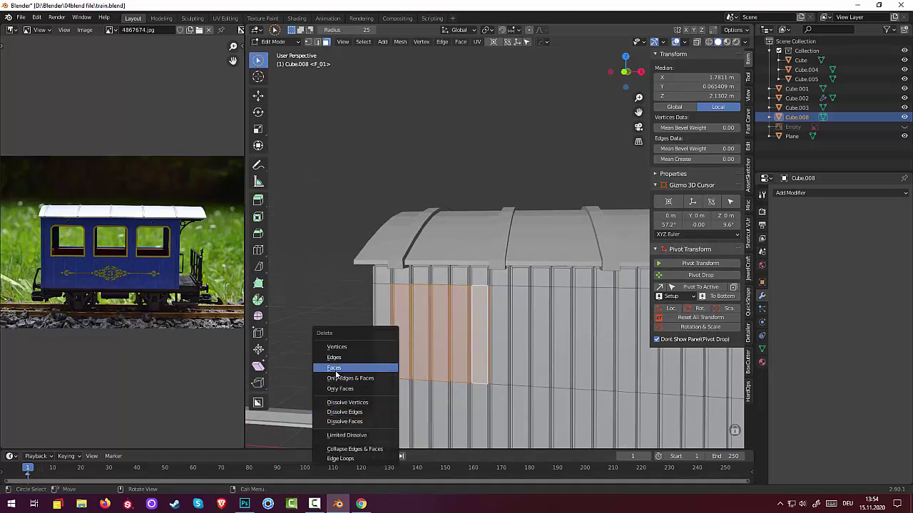
{"action": "left_click", "coordinate": [337, 368]}
{"action": "mouse_move", "coordinate": [318, 371]}
{"action": "middle_mouse_down"}
{"action": "mouse_move", "coordinate": [345, 364]}
{"action": "mouse_move", "coordinate": [520, 379]}
{"action": "mouse_move", "coordinate": [526, 364]}
{"action": "mouse_move", "coordinate": [361, 340]}
{"action": "mouse_move", "coordinate": [314, 352]}
{"action": "mouse_move", "coordinate": [563, 365]}
{"action": "middle_mouse_up"}
{"action": "scroll", "coordinate": [571, 335], "scroll_direction": "up", "scroll_amount": 2}
{"action": "scroll", "coordinate": [581, 306], "scroll_direction": "up", "scroll_amount": 2}
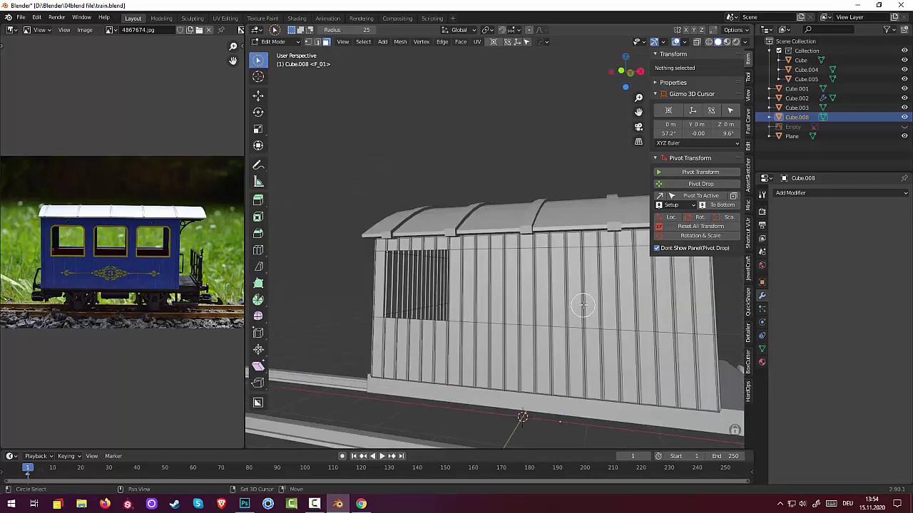
{"action": "scroll", "coordinate": [585, 314], "scroll_direction": "up", "scroll_amount": 2}
{"action": "scroll", "coordinate": [499, 325], "scroll_direction": "up", "scroll_amount": 1}
- Select the next window area's faces and delete them to cut the second window
{"action": "left_click_drag", "start_coordinate": [468, 323], "coordinate": [472, 323]}
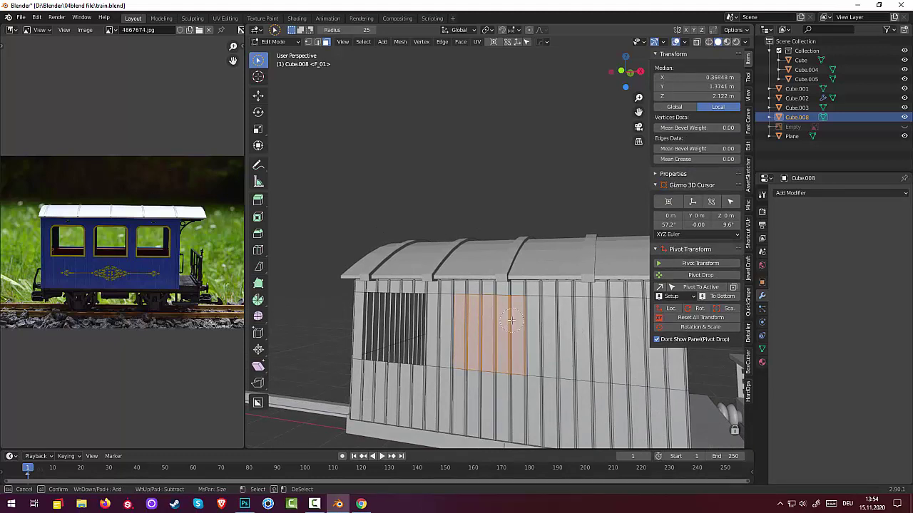
{"action": "right_click", "coordinate": [465, 331]}
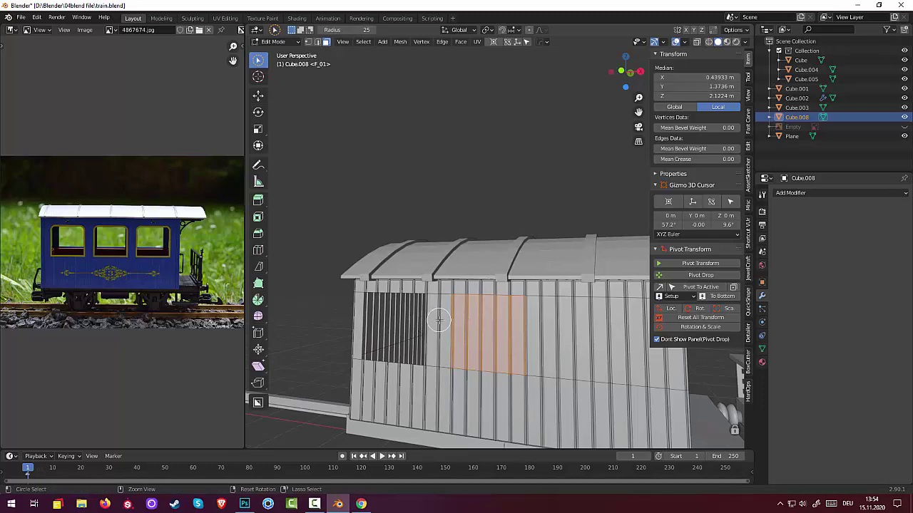
{"action": "left_click", "coordinate": [440, 320]}
{"action": "middle_click_drag", "start_coordinate": [448, 374], "coordinate": [469, 398]}
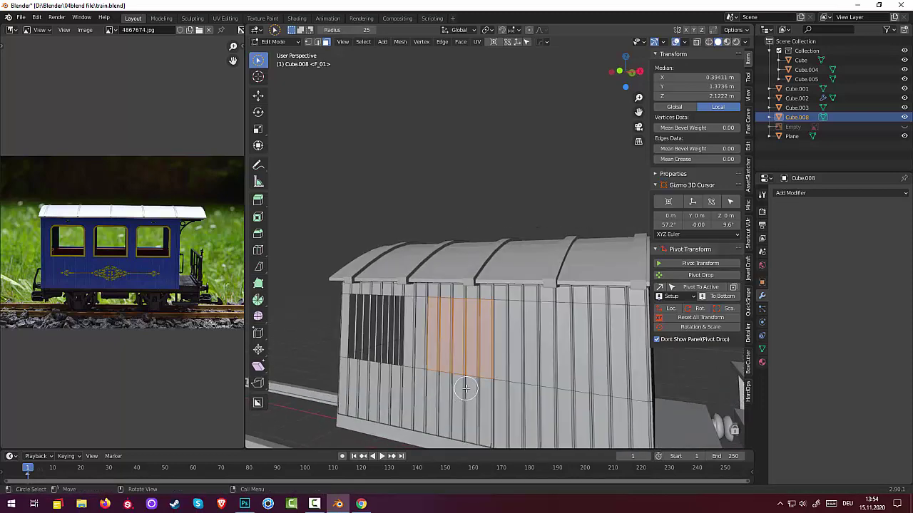
{"action": "key", "text": "i"}
{"action": "mouse_move", "coordinate": [446, 366]}
{"action": "middle_mouse_down"}
{"action": "mouse_move", "coordinate": [476, 362]}
{"action": "mouse_move", "coordinate": [460, 363]}
{"action": "middle_mouse_up"}
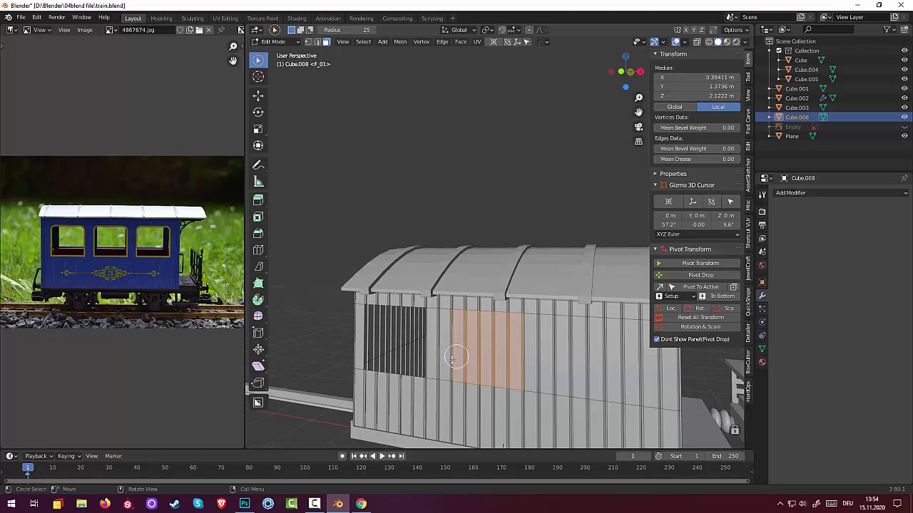
{"action": "key", "text": "x"}
{"action": "left_click", "coordinate": [454, 393]}
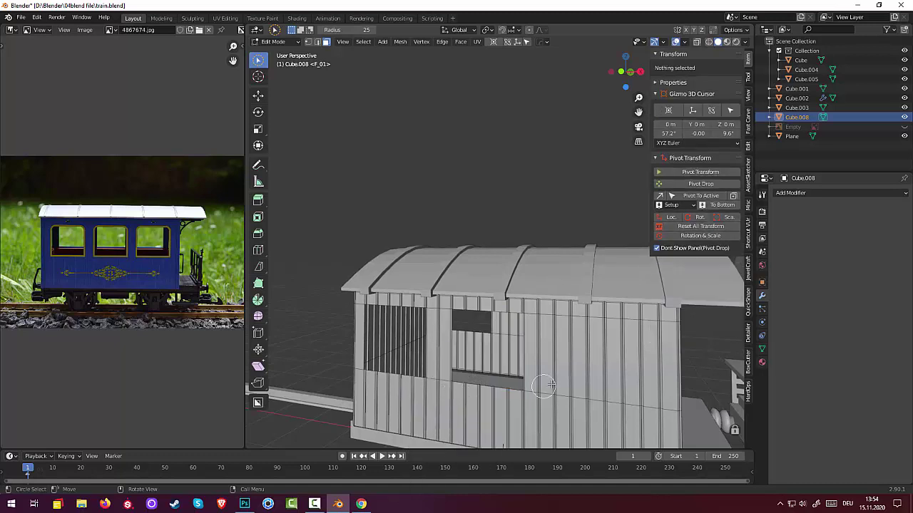
- Select and delete the third window's faces
{"action": "left_click_drag", "start_coordinate": [571, 353], "coordinate": [604, 357]}
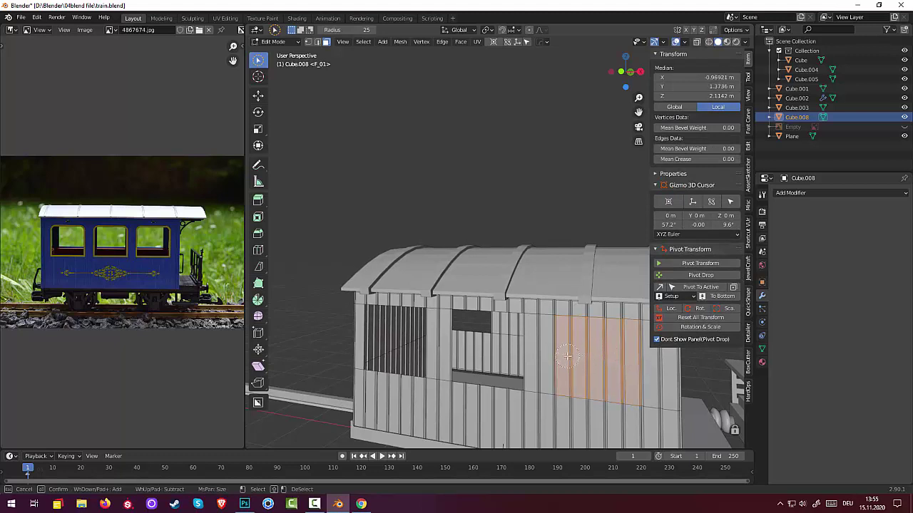
{"action": "left_click_drag", "start_coordinate": [567, 355], "coordinate": [601, 371]}
{"action": "key", "text": "x"}
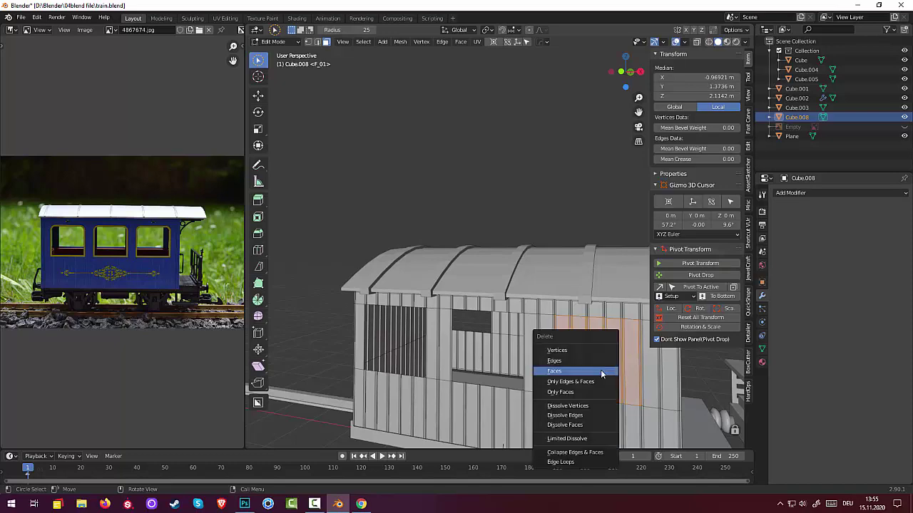
{"action": "left_click", "coordinate": [578, 371]}
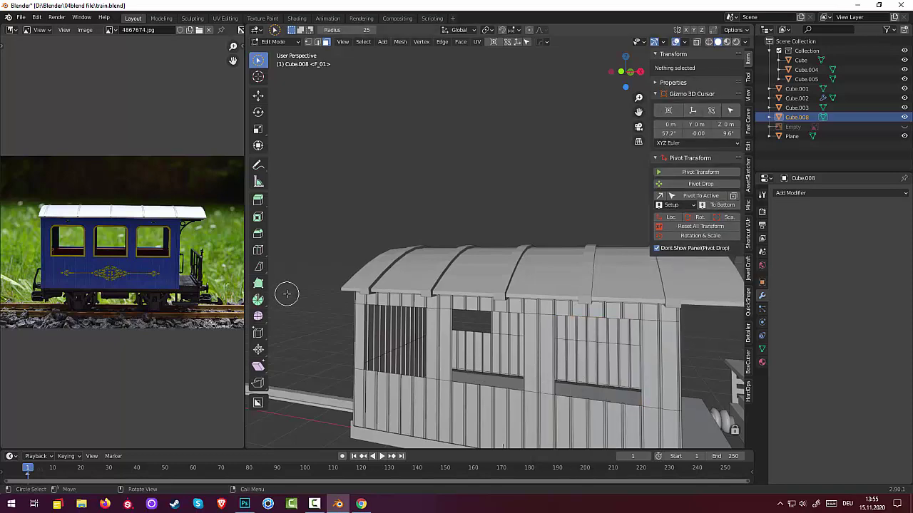
- On the other side, select the middle window's faces and delete them
{"action": "scroll", "coordinate": [300, 291], "scroll_direction": "up", "scroll_amount": 2}
{"action": "scroll", "coordinate": [342, 296], "scroll_direction": "down", "scroll_amount": 4}
{"action": "middle_click_drag", "start_coordinate": [342, 295], "coordinate": [512, 308]}
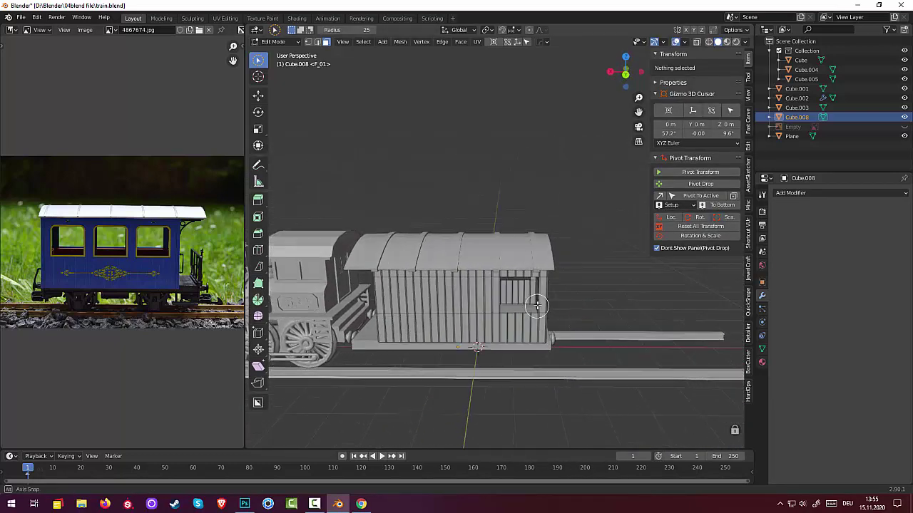
{"action": "scroll", "coordinate": [512, 308], "scroll_direction": "up", "scroll_amount": 2}
{"action": "scroll", "coordinate": [401, 321], "scroll_direction": "up", "scroll_amount": 2}
{"action": "scroll", "coordinate": [427, 328], "scroll_direction": "up", "scroll_amount": 2}
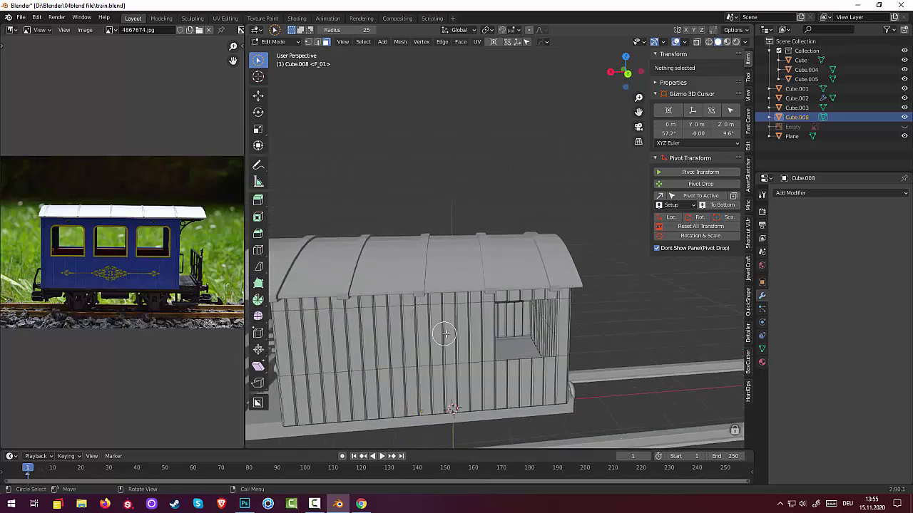
{"action": "left_click_drag", "start_coordinate": [453, 332], "coordinate": [424, 334]}
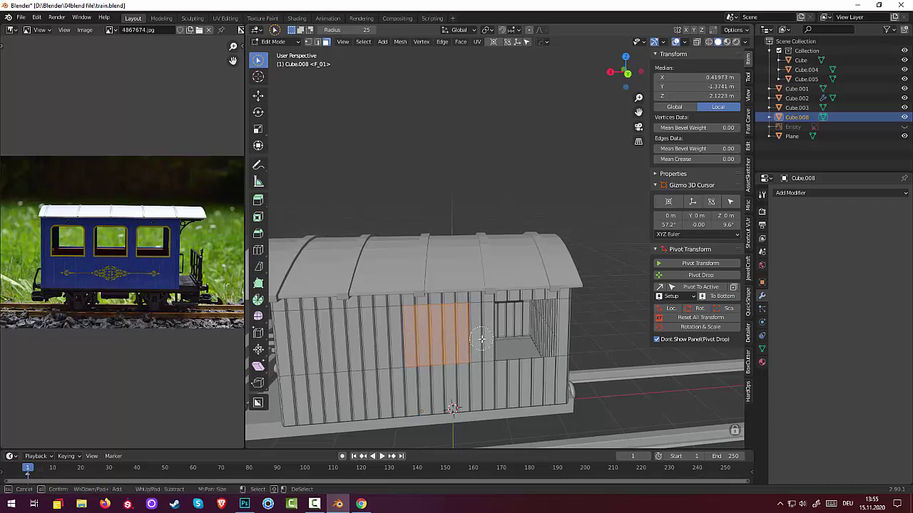
{"action": "mouse_move", "coordinate": [426, 383]}
{"action": "middle_mouse_down"}
{"action": "mouse_move", "coordinate": [457, 362]}
{"action": "mouse_move", "coordinate": [402, 350]}
{"action": "mouse_move", "coordinate": [438, 387]}
{"action": "mouse_move", "coordinate": [426, 391]}
{"action": "middle_mouse_up"}
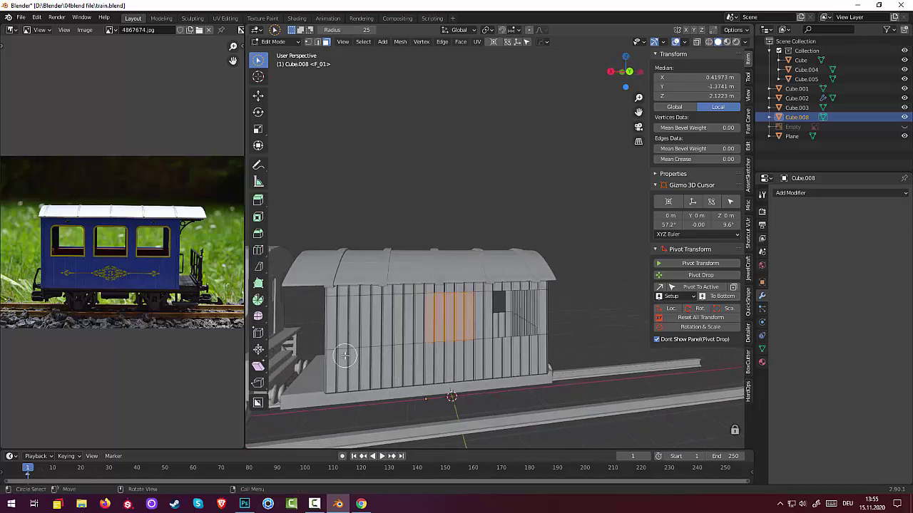
{"action": "key", "text": "x"}
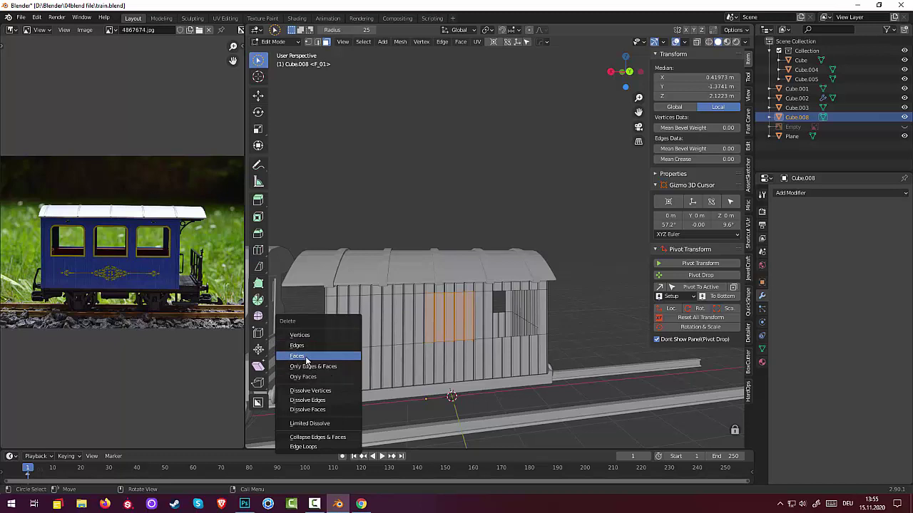
{"action": "left_click", "coordinate": [306, 359]}
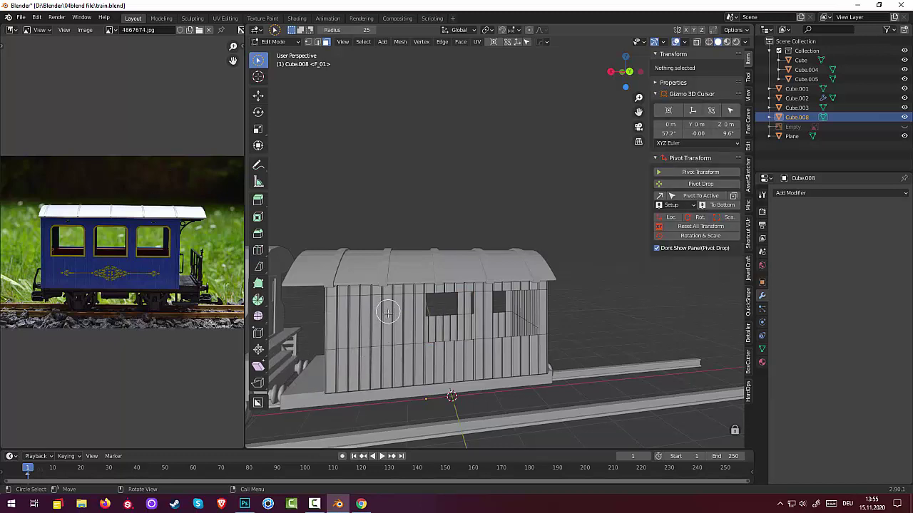
- Select the left window's faces and delete them to open that window
{"action": "left_click_drag", "start_coordinate": [387, 312], "coordinate": [362, 320]}
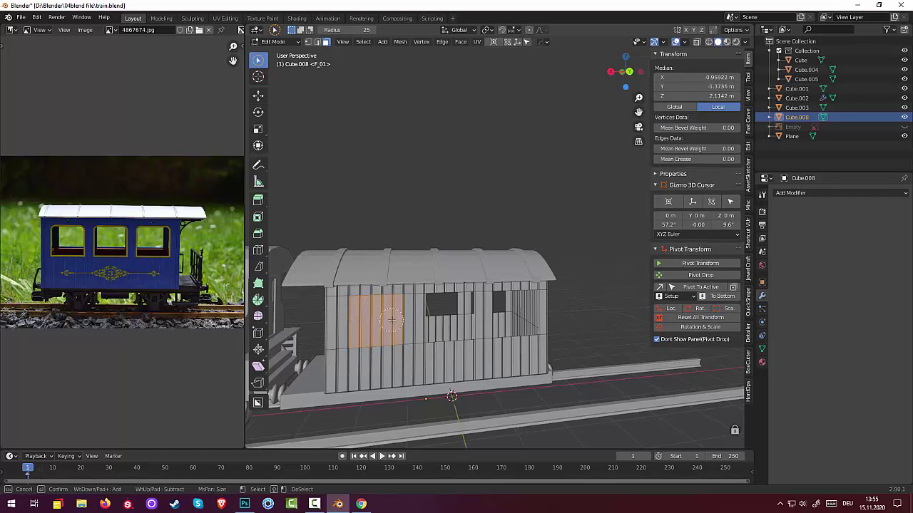
{"action": "right_click", "coordinate": [391, 320]}
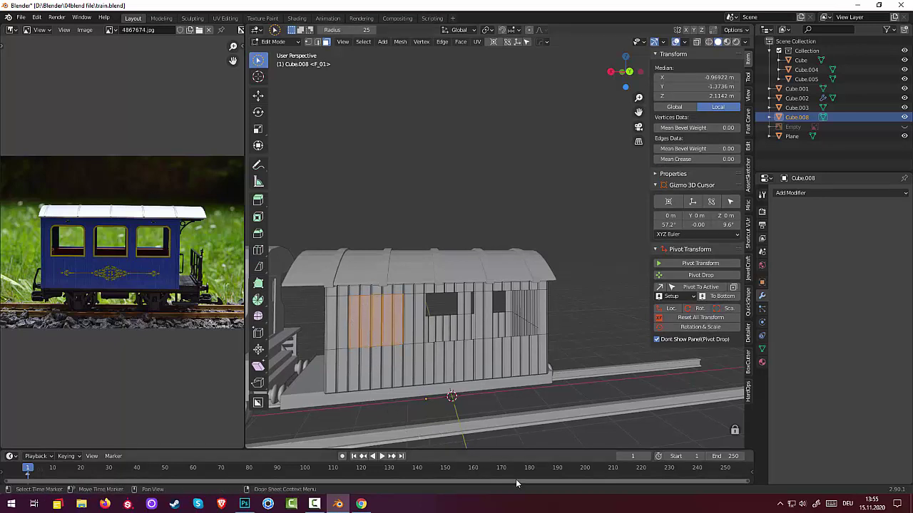
{"action": "key", "text": "x"}
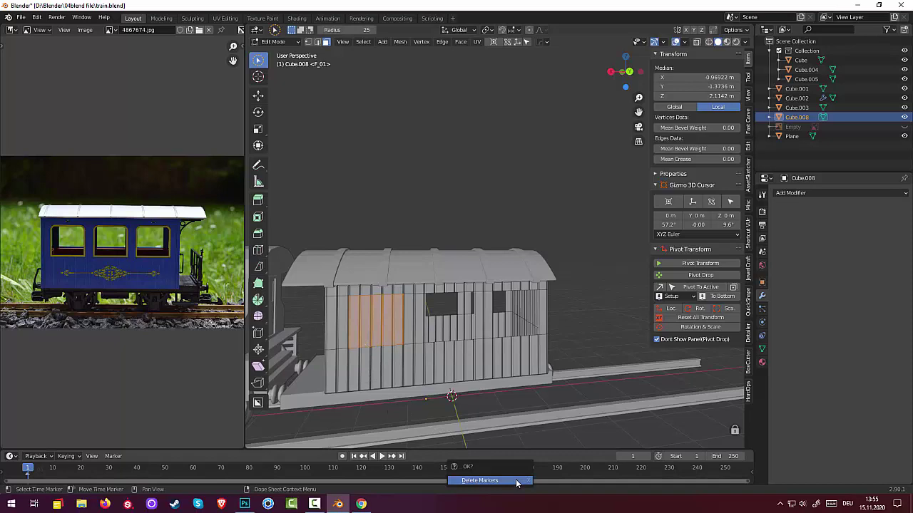
{"action": "key", "text": "x"}
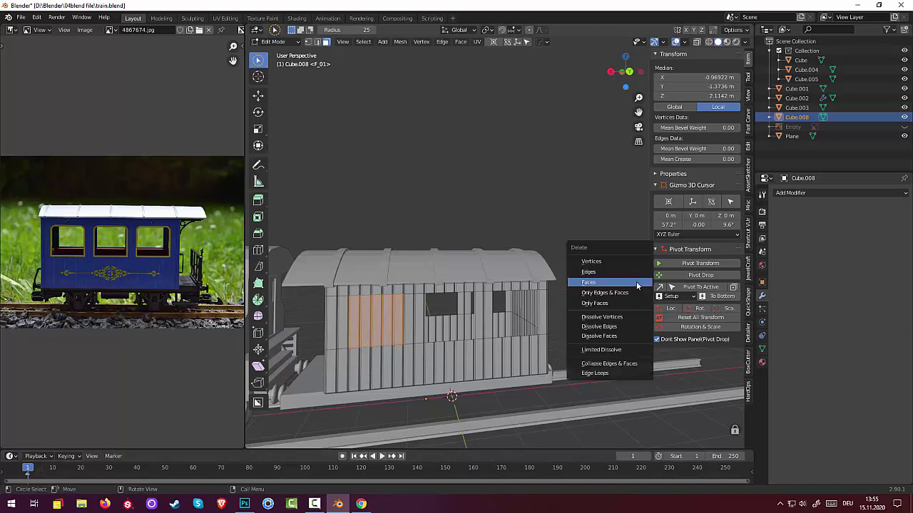
{"action": "left_click", "coordinate": [621, 283]}
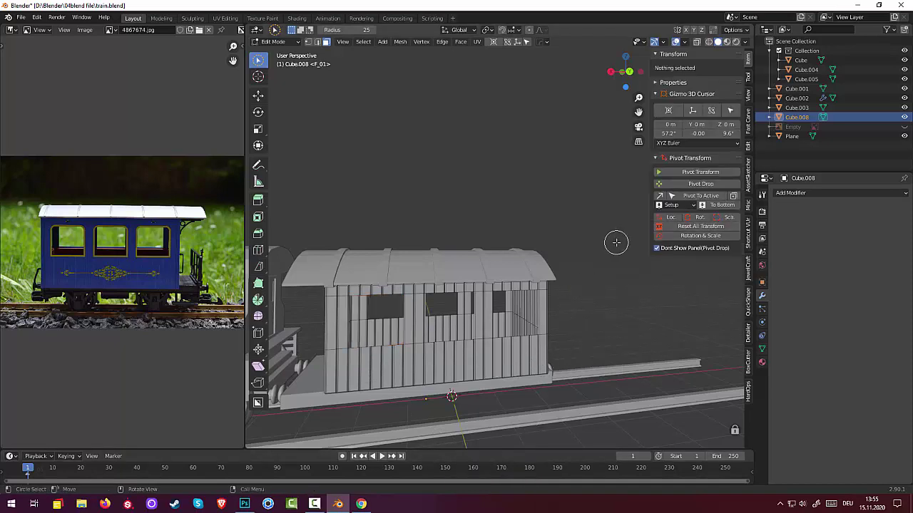
{"action": "mouse_move", "coordinate": [612, 246]}
{"action": "middle_mouse_down"}
{"action": "mouse_move", "coordinate": [587, 253]}
{"action": "mouse_move", "coordinate": [381, 231]}
{"action": "mouse_move", "coordinate": [381, 242]}
{"action": "mouse_move", "coordinate": [446, 294]}
{"action": "mouse_move", "coordinate": [445, 285]}
{"action": "mouse_move", "coordinate": [442, 297]}
{"action": "mouse_move", "coordinate": [440, 287]}
{"action": "middle_mouse_up"}
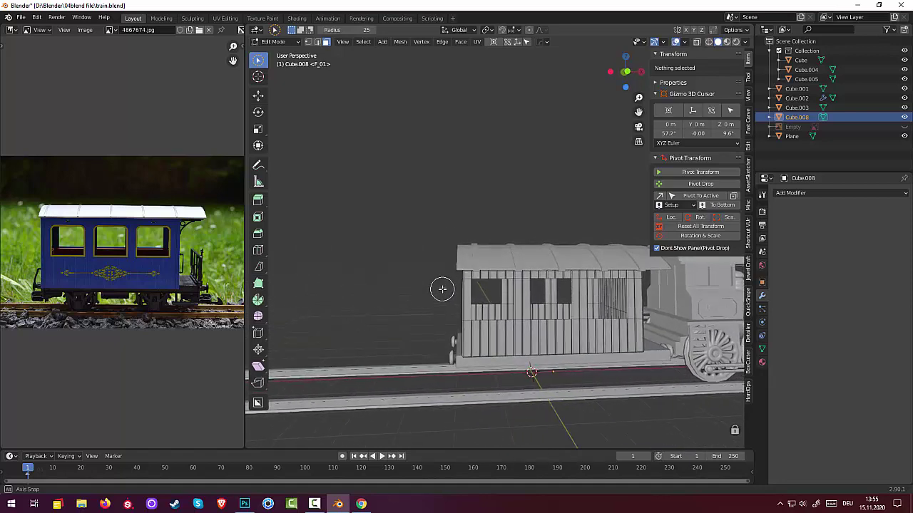
{"action": "scroll", "coordinate": [492, 313], "scroll_direction": "up", "scroll_amount": 2}
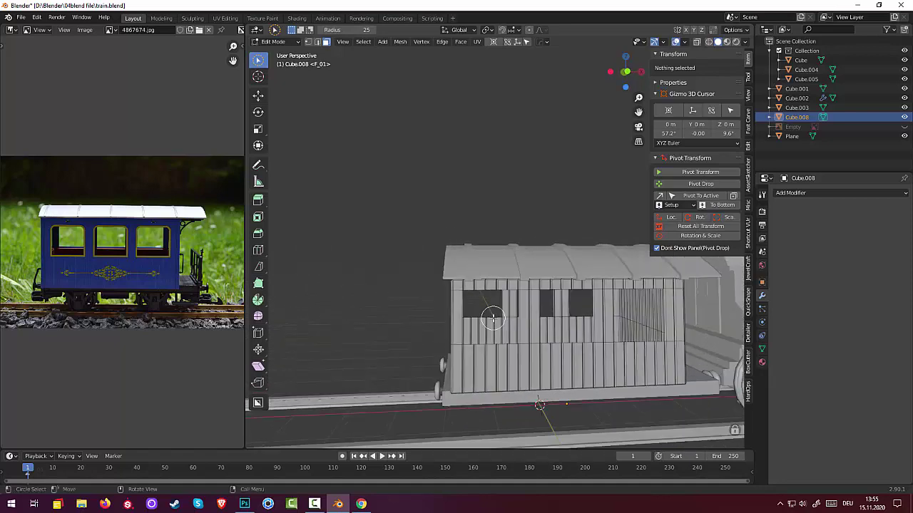
{"action": "scroll", "coordinate": [490, 314], "scroll_direction": "up", "scroll_amount": 1}
{"action": "scroll", "coordinate": [494, 314], "scroll_direction": "down", "scroll_amount": 3}
{"action": "middle_click_drag", "start_coordinate": [496, 311], "coordinate": [478, 315]}
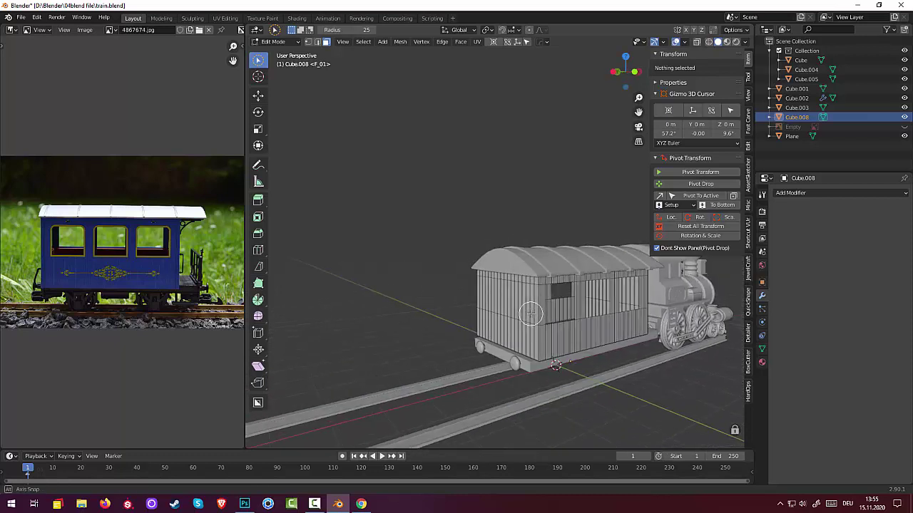
{"action": "key", "text": "c"}
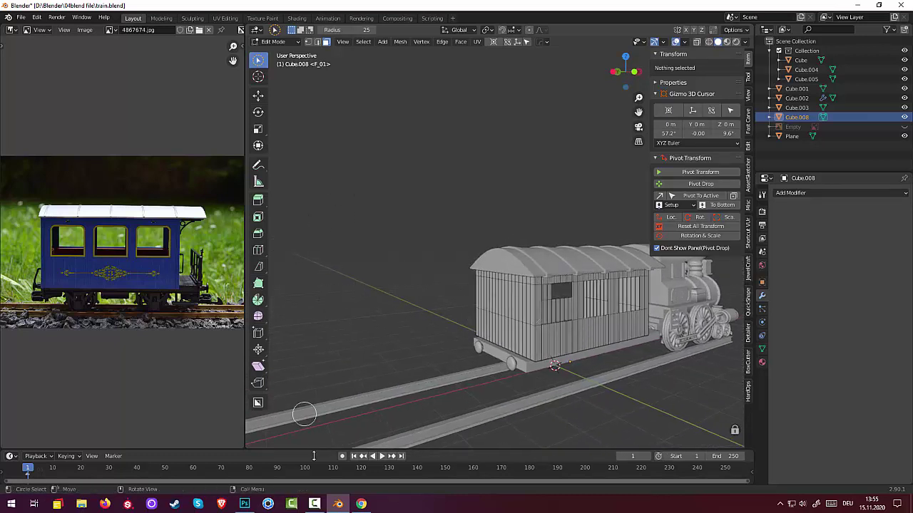
{"action": "left_click", "coordinate": [315, 505]}
{"action": "left_click", "coordinate": [314, 504]}
- Return to Object Mode and add a plane mesh
{"action": "key", "text": "shift+a"}
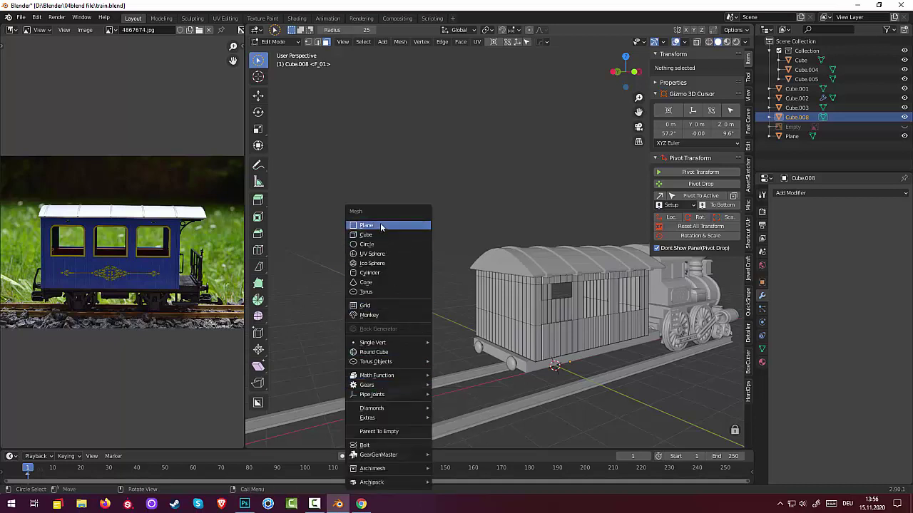
{"action": "left_click", "coordinate": [274, 42]}
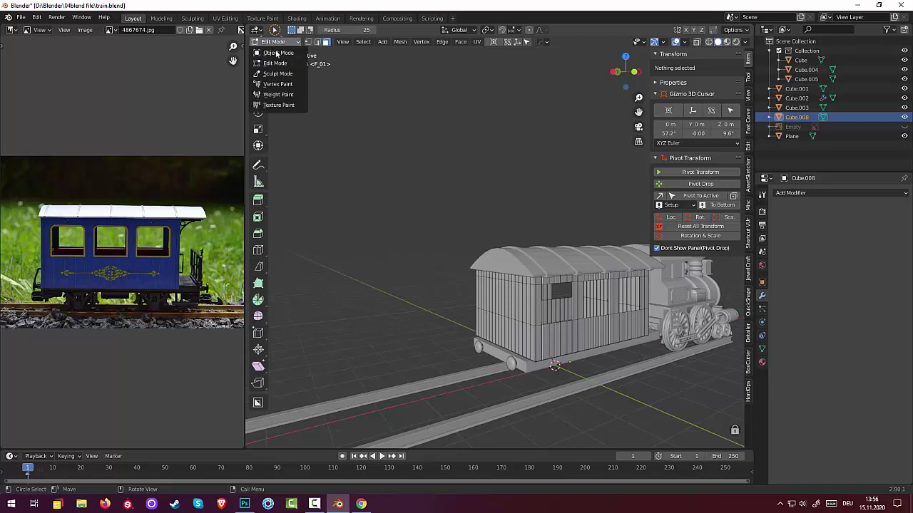
{"action": "left_click", "coordinate": [276, 53]}
{"action": "middle_click_drag", "start_coordinate": [394, 179], "coordinate": [291, 188]}
{"action": "scroll", "coordinate": [537, 365], "scroll_direction": "up", "scroll_amount": 1}
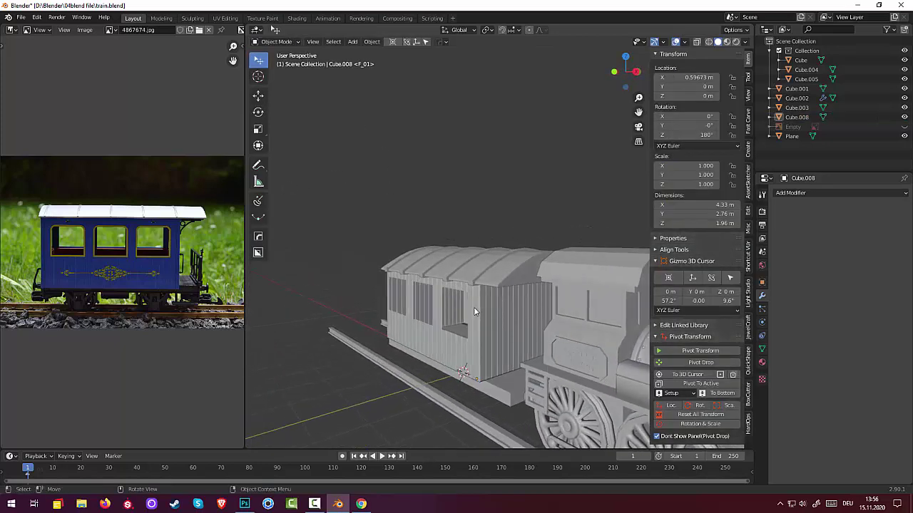
{"action": "mouse_move", "coordinate": [474, 307]}
{"action": "middle_mouse_down"}
{"action": "mouse_move", "coordinate": [566, 308]}
{"action": "mouse_move", "coordinate": [474, 302]}
{"action": "middle_mouse_up"}
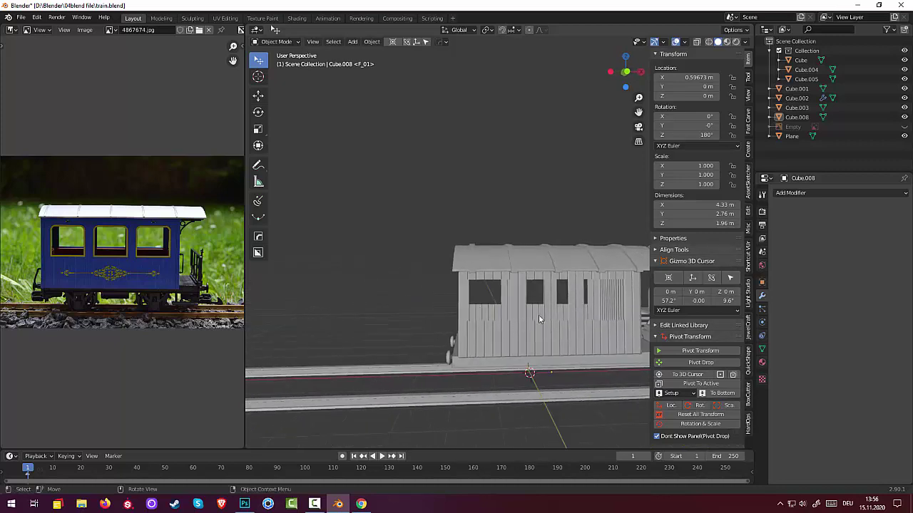
{"action": "mouse_move", "coordinate": [538, 319]}
{"action": "middle_mouse_down", "text": "shift"}
{"action": "mouse_move", "coordinate": [434, 311]}
{"action": "mouse_move", "coordinate": [472, 304]}
{"action": "mouse_move", "coordinate": [454, 355]}
{"action": "mouse_move", "coordinate": [502, 306]}
{"action": "middle_mouse_up", "text": "shift"}
{"action": "key", "text": "shift+a"}
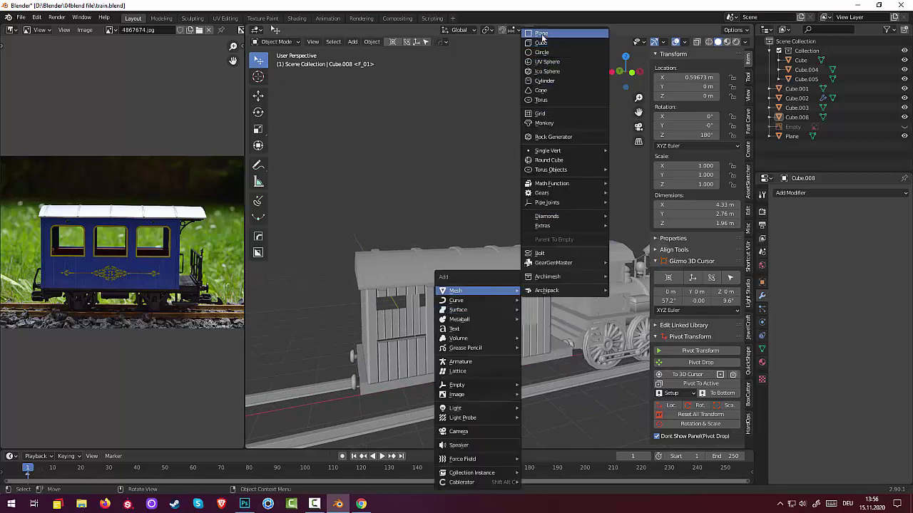
{"action": "left_click", "coordinate": [541, 33]}
- Stand the plane upright by rotating it 90° on X
{"action": "mouse_move", "coordinate": [527, 274]}
{"action": "middle_mouse_down"}
{"action": "mouse_move", "coordinate": [499, 244]}
{"action": "mouse_move", "coordinate": [495, 263]}
{"action": "middle_mouse_up"}
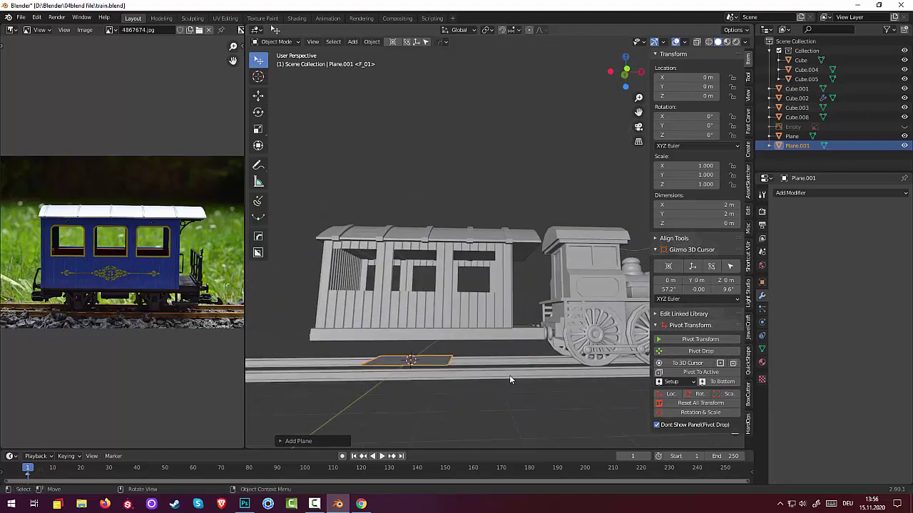
{"action": "key", "text": "r"}
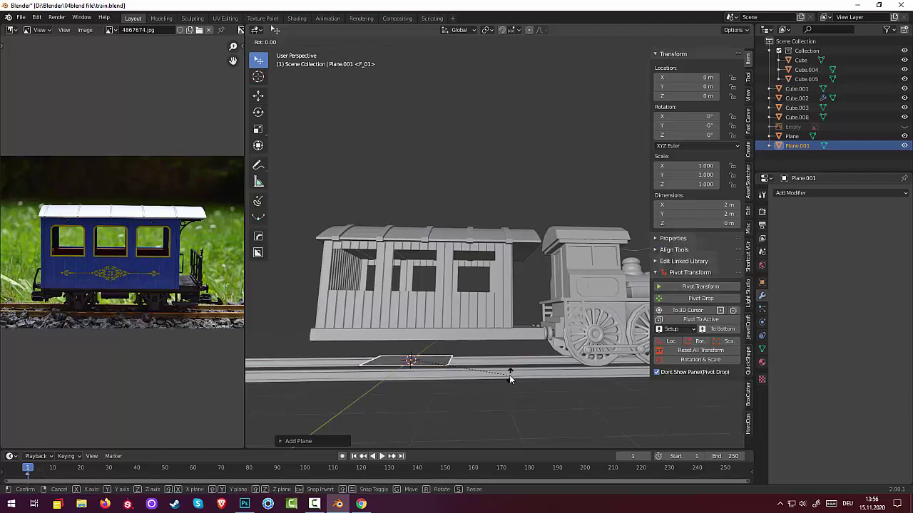
{"action": "key", "text": "x"}
{"action": "key", "text": "9"}
{"action": "key", "text": "0"}
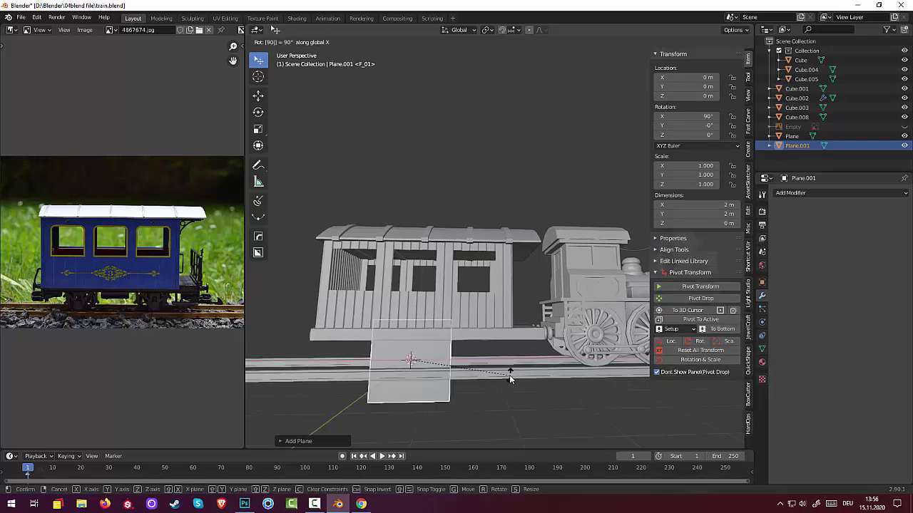
{"action": "key", "text": "Return"}
- Move the plane along Y to the carriage side
{"action": "mouse_move", "coordinate": [509, 380]}
{"action": "middle_mouse_down"}
{"action": "mouse_move", "coordinate": [602, 388]}
{"action": "mouse_move", "coordinate": [591, 395]}
{"action": "middle_mouse_up"}
{"action": "scroll", "coordinate": [591, 395], "scroll_direction": "down", "scroll_amount": 4}
{"action": "middle_click_drag", "start_coordinate": [586, 335], "coordinate": [595, 341]}
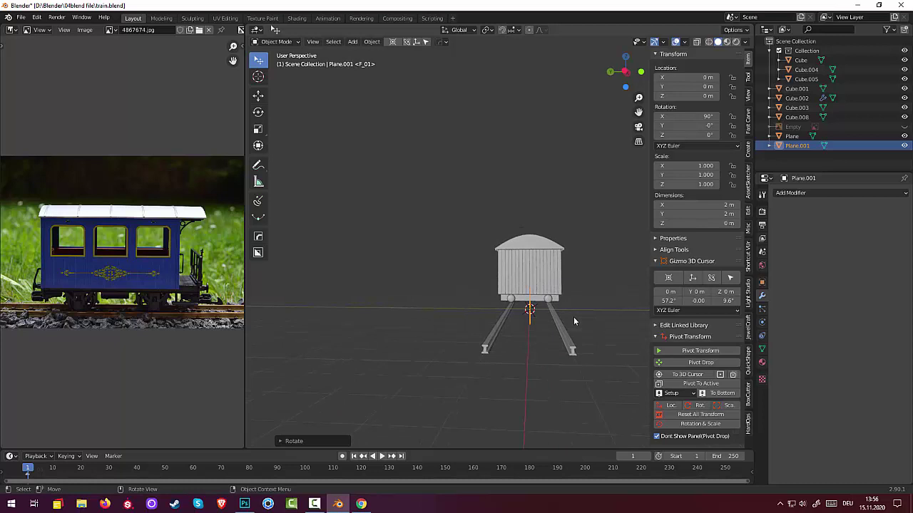
{"action": "key", "text": "g"}
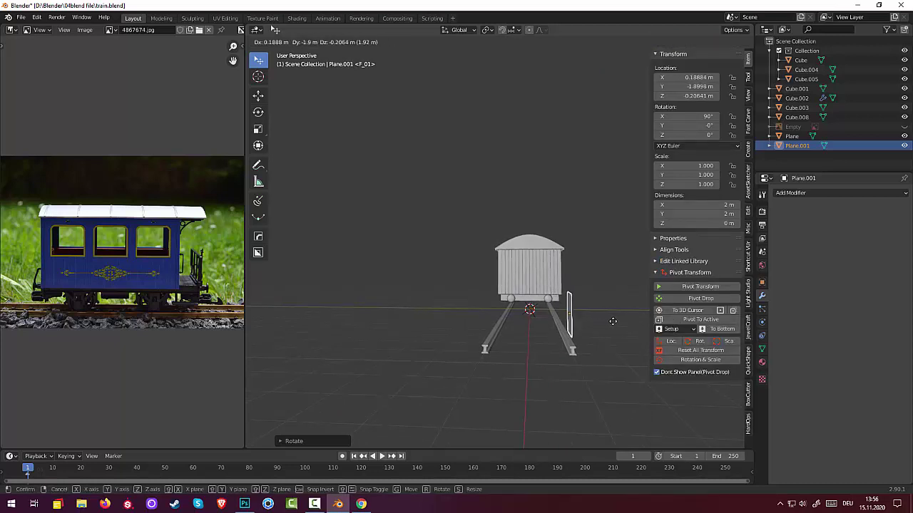
{"action": "key", "text": "x"}
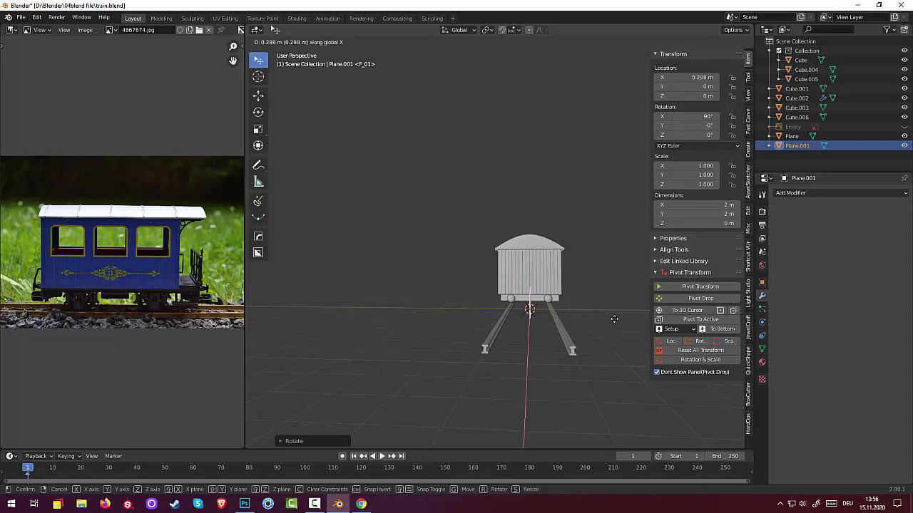
{"action": "key", "text": "y"}
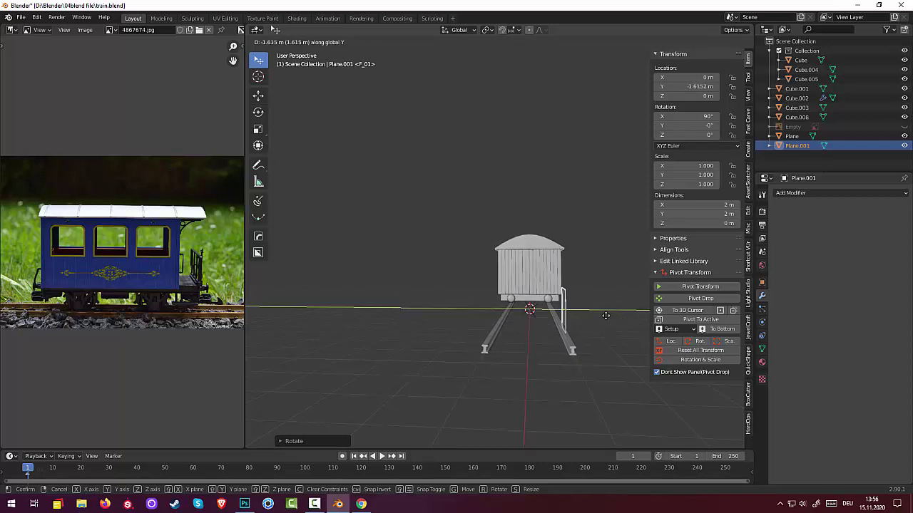
{"action": "left_click", "coordinate": [606, 316]}
- In front orthographic view, place the plane over the left window, scale it to about 0.53, and raise it
{"action": "mouse_move", "coordinate": [606, 317]}
{"action": "middle_mouse_down"}
{"action": "mouse_move", "coordinate": [492, 306]}
{"action": "mouse_move", "coordinate": [515, 335]}
{"action": "mouse_move", "coordinate": [507, 318]}
{"action": "middle_mouse_up"}
{"action": "scroll", "coordinate": [482, 332], "scroll_direction": "up", "scroll_amount": 2}
{"action": "scroll", "coordinate": [479, 333], "scroll_direction": "up", "scroll_amount": 2}
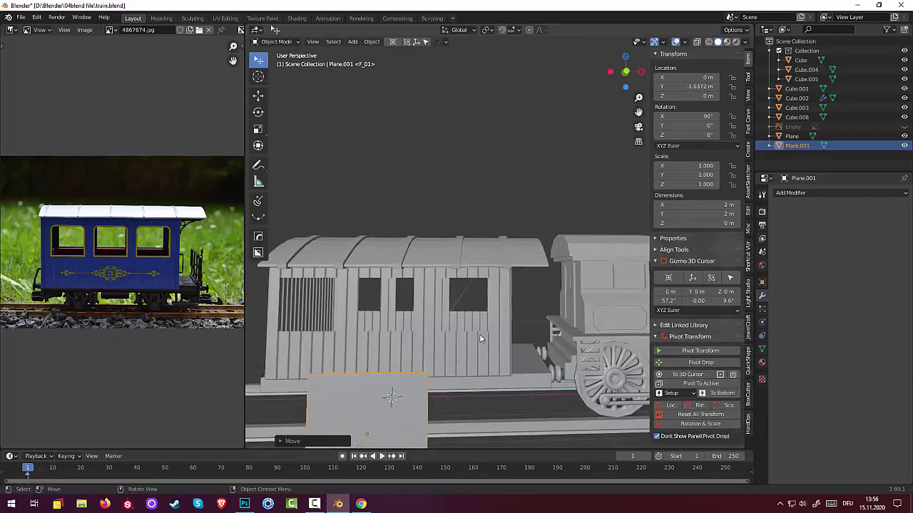
{"action": "key", "text": "KP_3"}
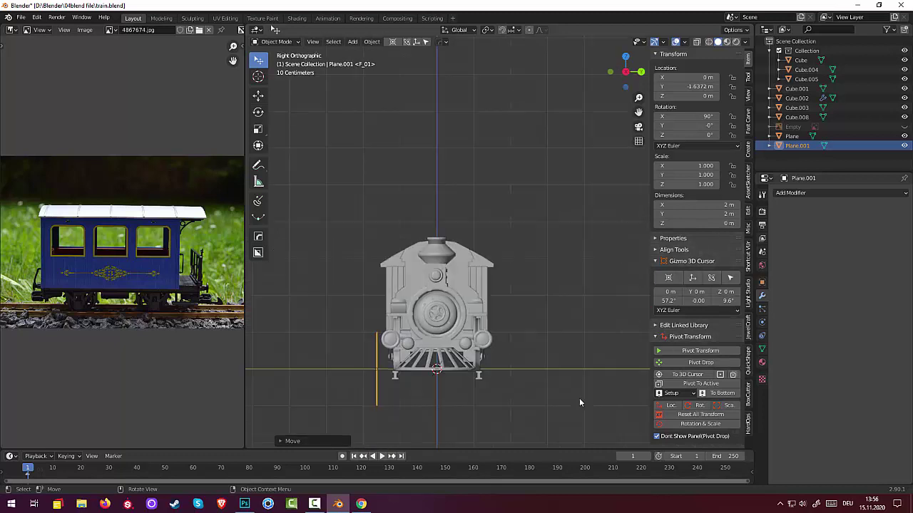
{"action": "key", "text": "KP_1"}
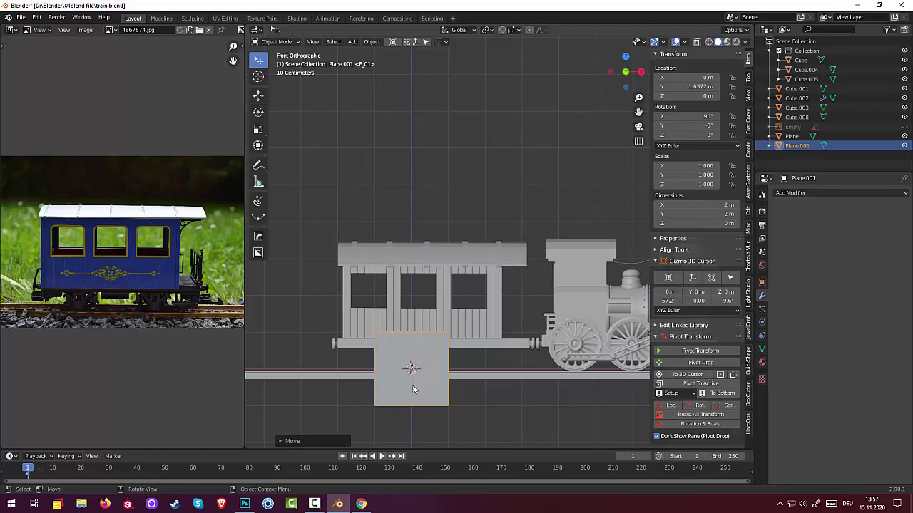
{"action": "key", "text": "g"}
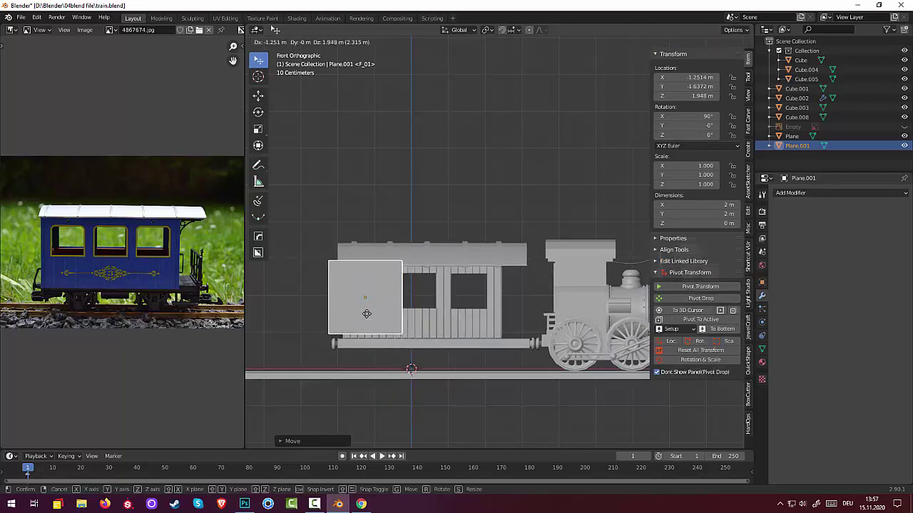
{"action": "left_click", "coordinate": [369, 314]}
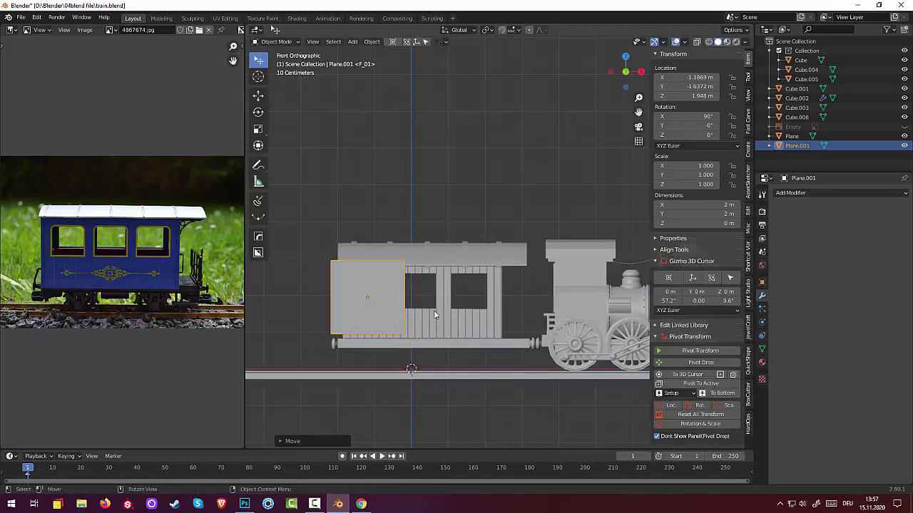
{"action": "key", "text": "s"}
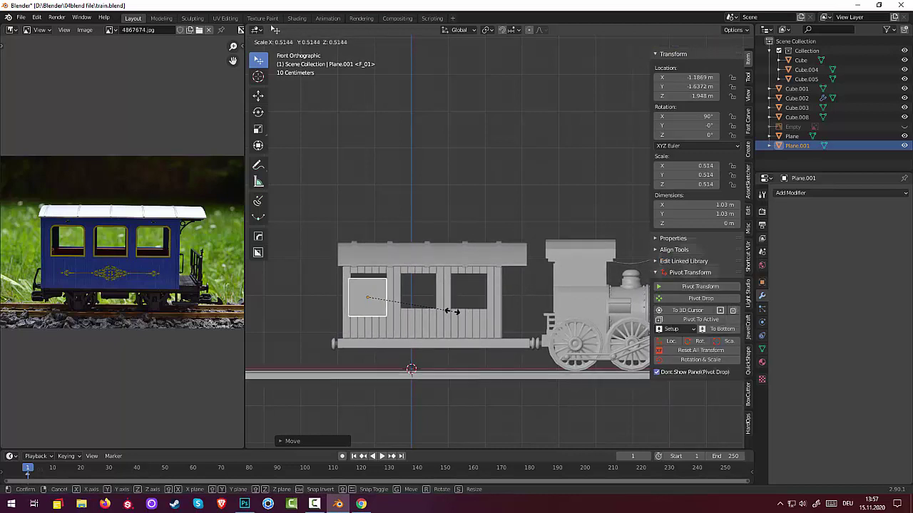
{"action": "left_click", "coordinate": [455, 311]}
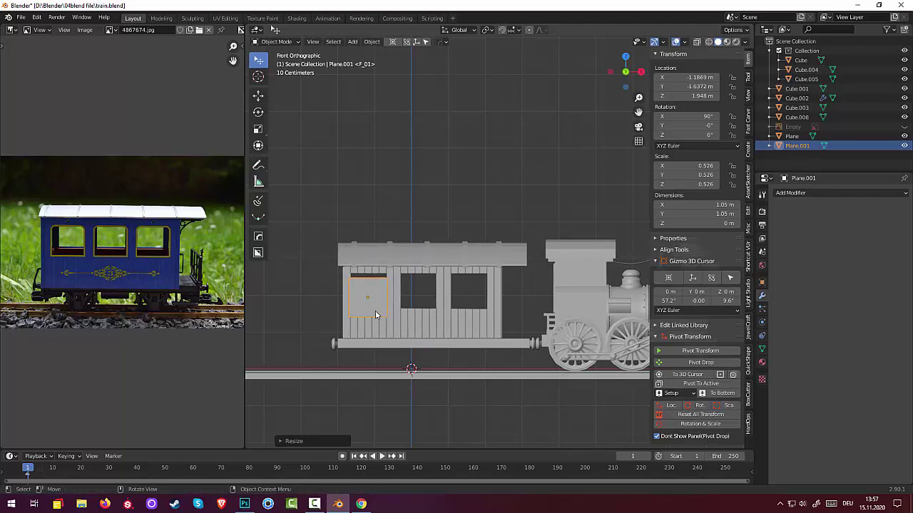
{"action": "key", "text": "g"}
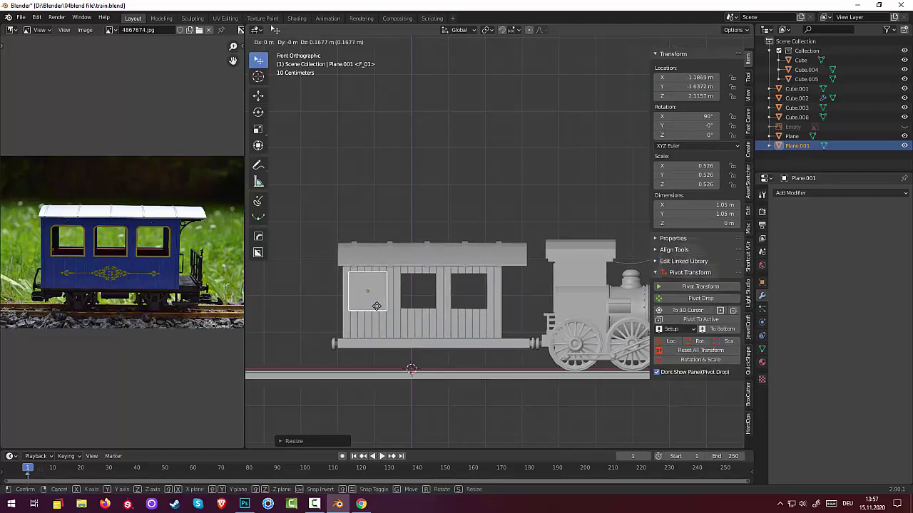
{"action": "left_click", "coordinate": [376, 306]}
- Scale the panel shorter on Z to 1.05 m by 0.938 m, then reselect it
{"action": "mouse_move", "coordinate": [376, 306]}
{"action": "middle_mouse_down"}
{"action": "mouse_move", "coordinate": [356, 313]}
{"action": "mouse_move", "coordinate": [386, 317]}
{"action": "middle_mouse_up"}
{"action": "scroll", "coordinate": [385, 317], "scroll_direction": "up", "scroll_amount": 3}
{"action": "middle_click_drag", "start_coordinate": [457, 317], "coordinate": [429, 314]}
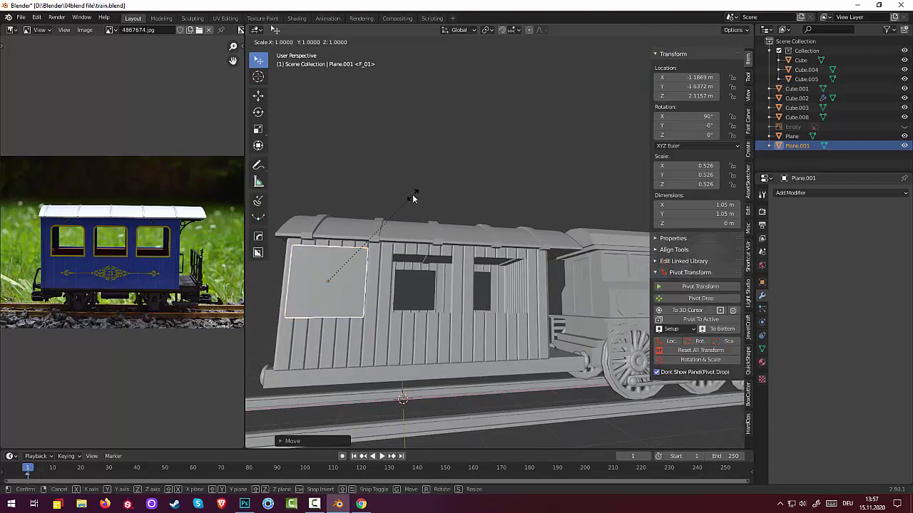
{"action": "key", "text": "s"}
{"action": "key", "text": "z"}
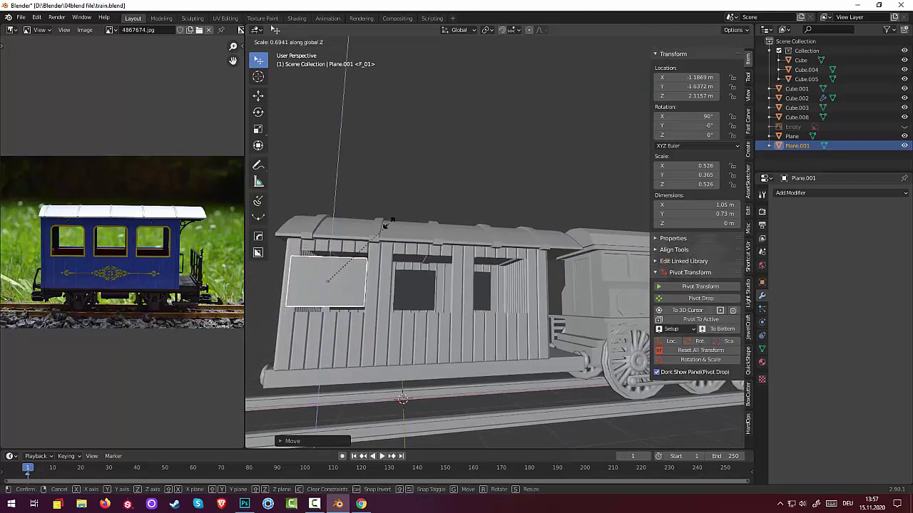
{"action": "left_click", "coordinate": [399, 199]}
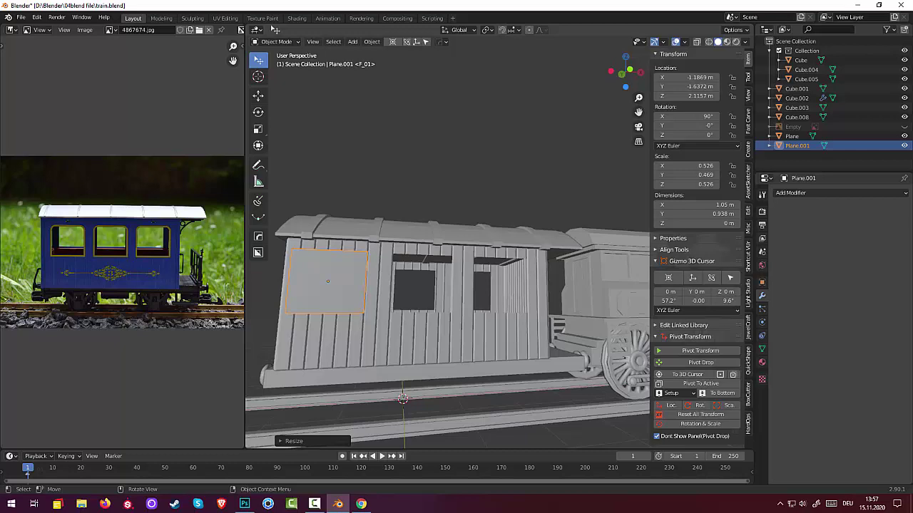
{"action": "left_click", "coordinate": [348, 269]}
{"action": "mouse_move", "coordinate": [349, 269]}
{"action": "middle_mouse_down"}
{"action": "mouse_move", "coordinate": [349, 339]}
{"action": "mouse_move", "coordinate": [350, 288]}
{"action": "mouse_move", "coordinate": [312, 272]}
{"action": "middle_mouse_up"}
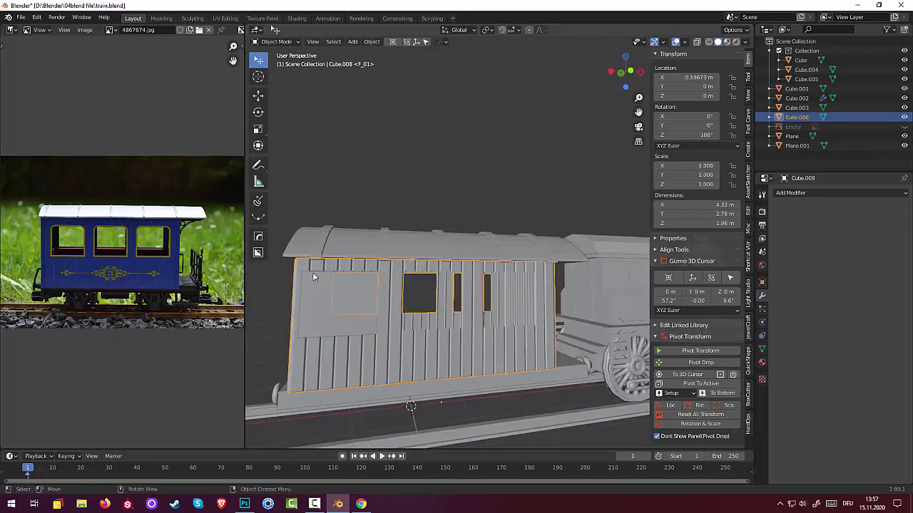
{"action": "left_click", "coordinate": [308, 289]}
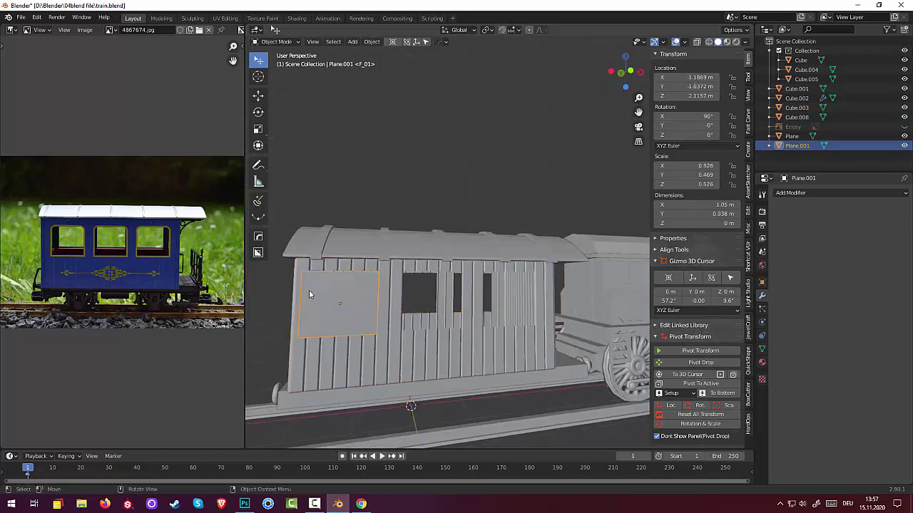
- In Edit Mode with vertex select, select the panel's two top corners
{"action": "left_click", "coordinate": [287, 43]}
{"action": "left_click", "coordinate": [282, 63]}
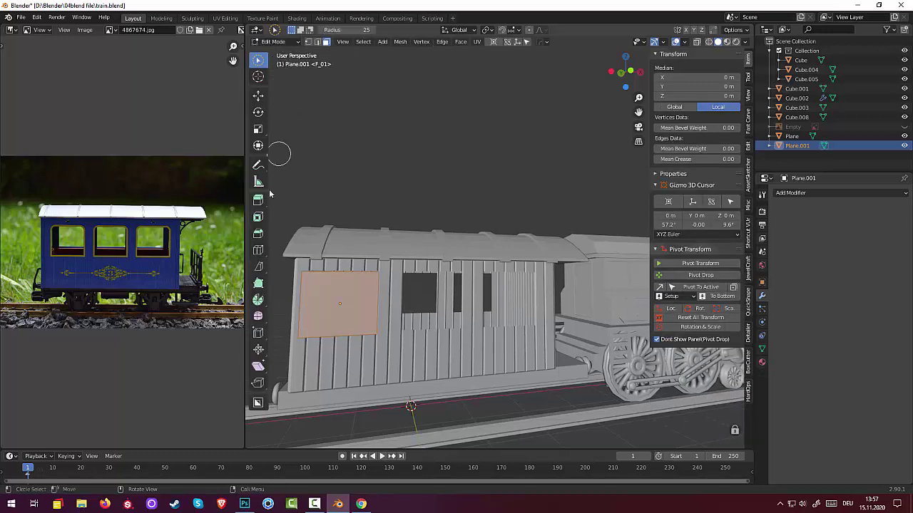
{"action": "left_click", "coordinate": [308, 41]}
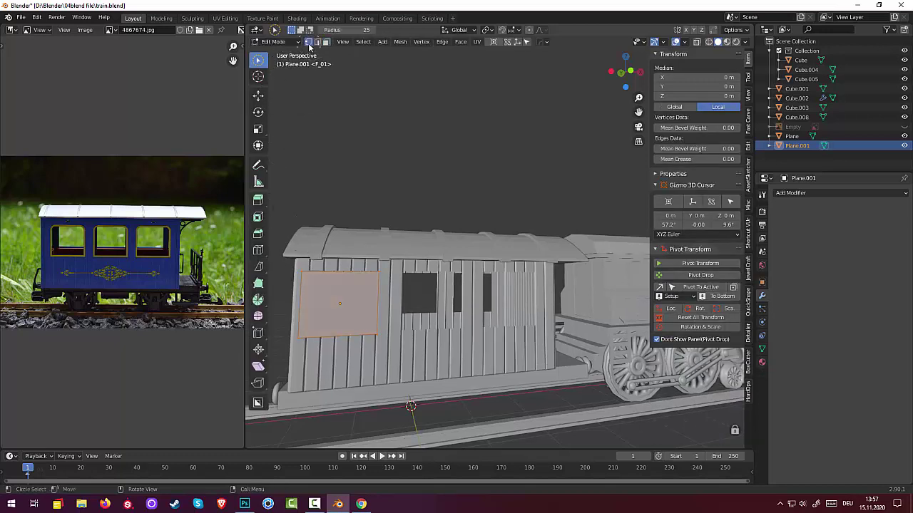
{"action": "left_click_drag", "start_coordinate": [296, 269], "coordinate": [365, 265]}
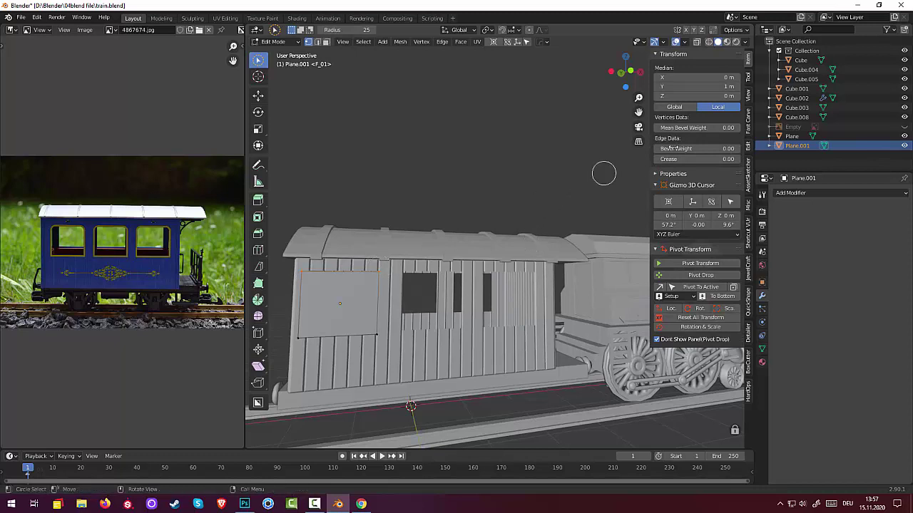
{"action": "left_click", "coordinate": [692, 322]}
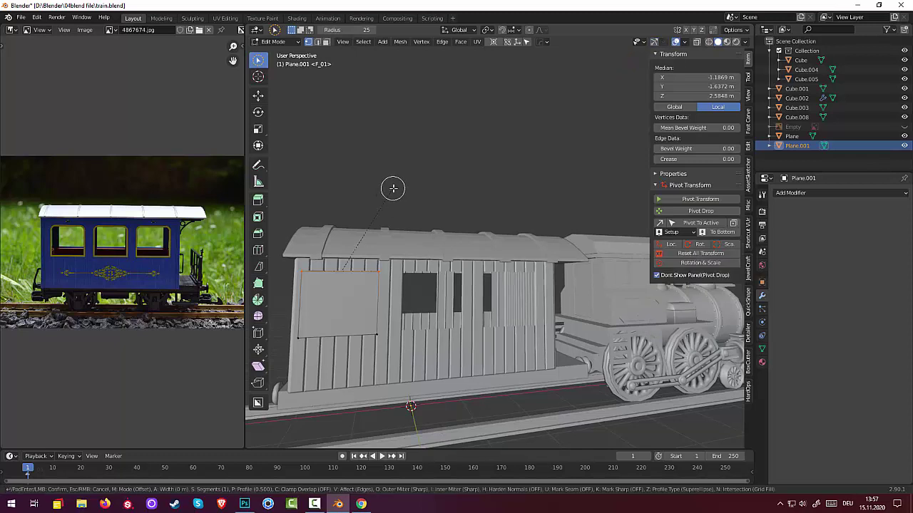
- Bevel the top corner vertices with 3 segments, about 0.13 m wide, into rounded corners
{"action": "key", "text": "ctrl+b"}
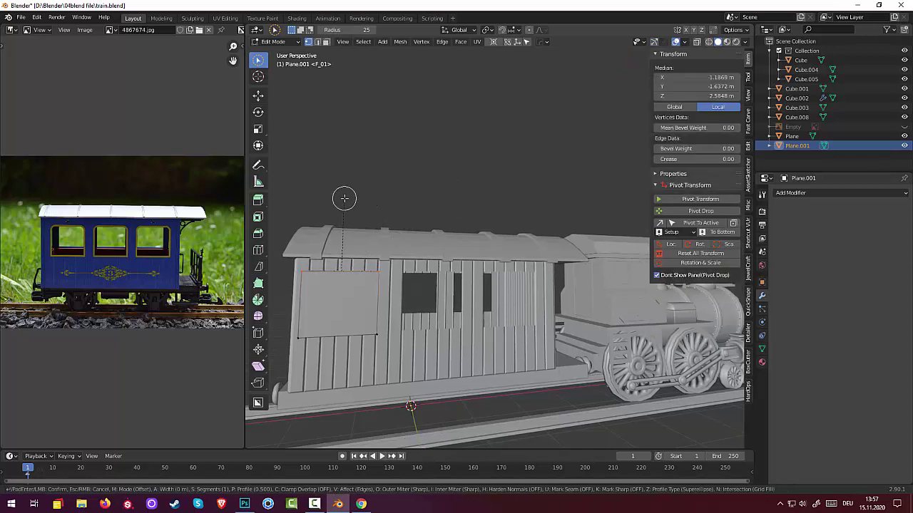
{"action": "key", "text": "Escape"}
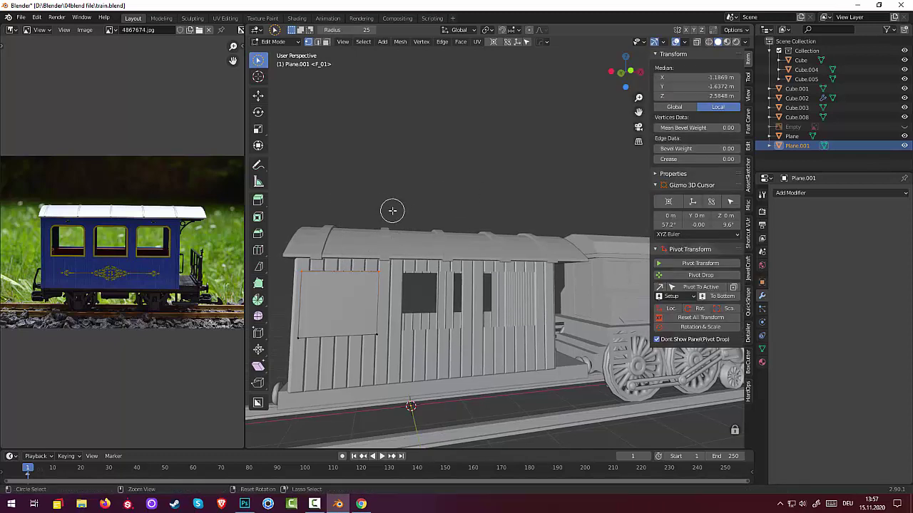
{"action": "key", "text": "ctrl+b"}
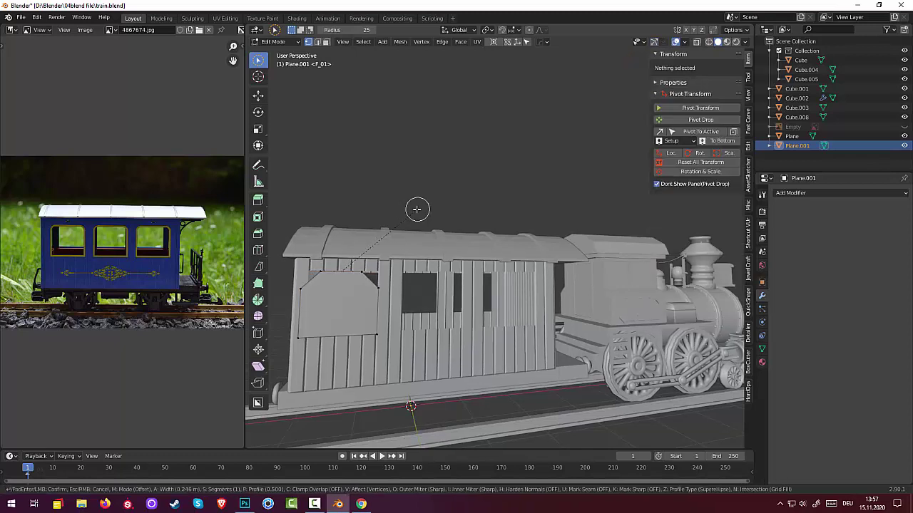
{"action": "scroll", "coordinate": [410, 211], "scroll_direction": "up", "scroll_amount": 3}
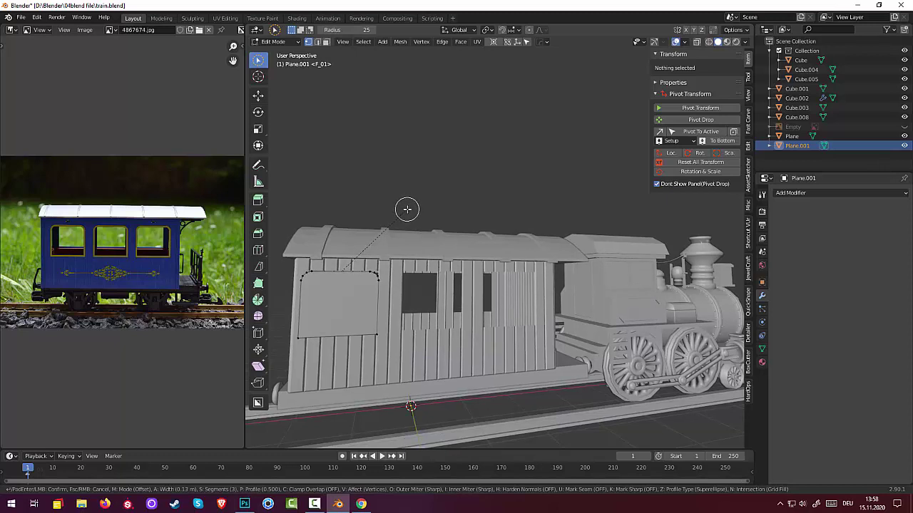
{"action": "left_click", "coordinate": [406, 209]}
{"action": "mouse_move", "coordinate": [407, 207]}
{"action": "middle_mouse_down"}
{"action": "mouse_move", "coordinate": [423, 263]}
{"action": "mouse_move", "coordinate": [444, 266]}
{"action": "middle_mouse_up"}
{"action": "left_click", "coordinate": [364, 313]}
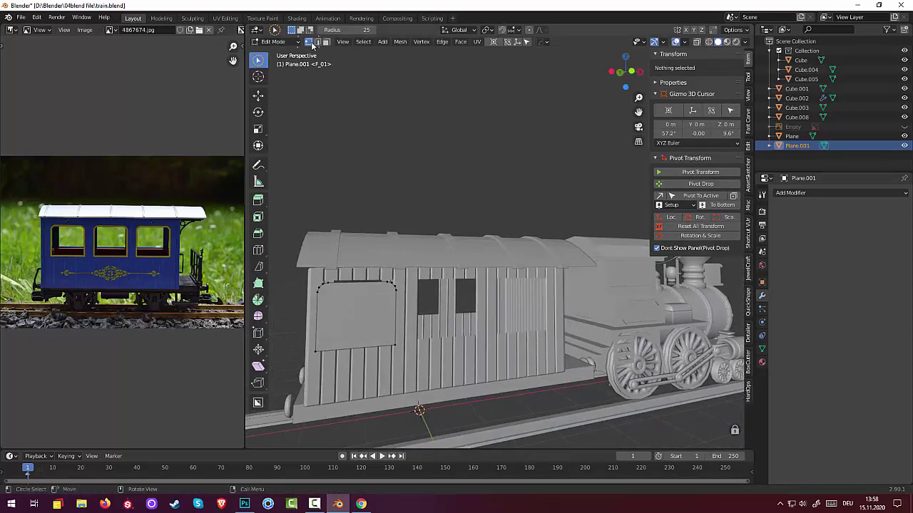
{"action": "left_click", "coordinate": [325, 42]}
- Inset the panel's face to form a narrow frame border
{"action": "left_click", "coordinate": [356, 324]}
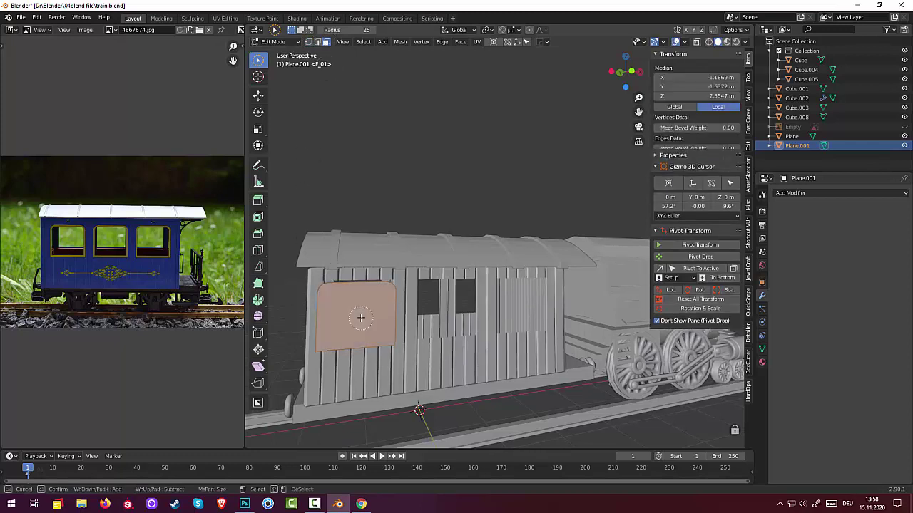
{"action": "key", "text": "i"}
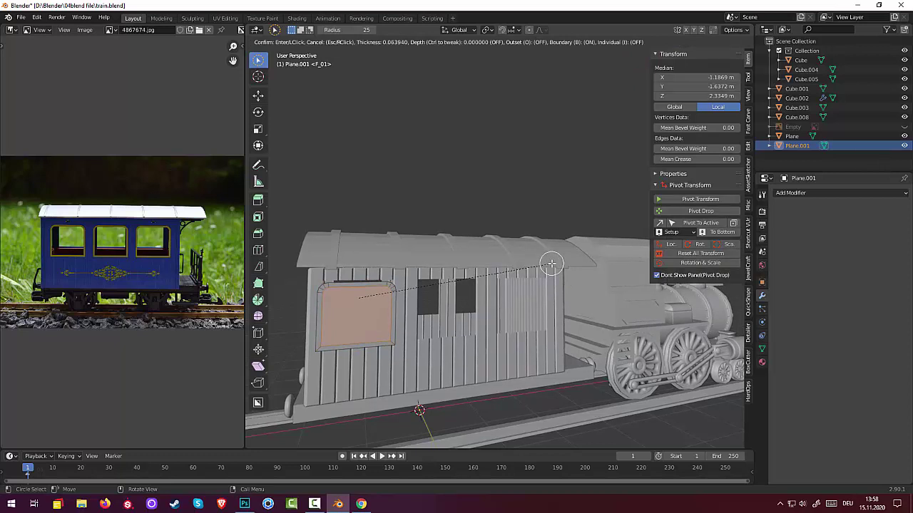
{"action": "left_click", "coordinate": [551, 264]}
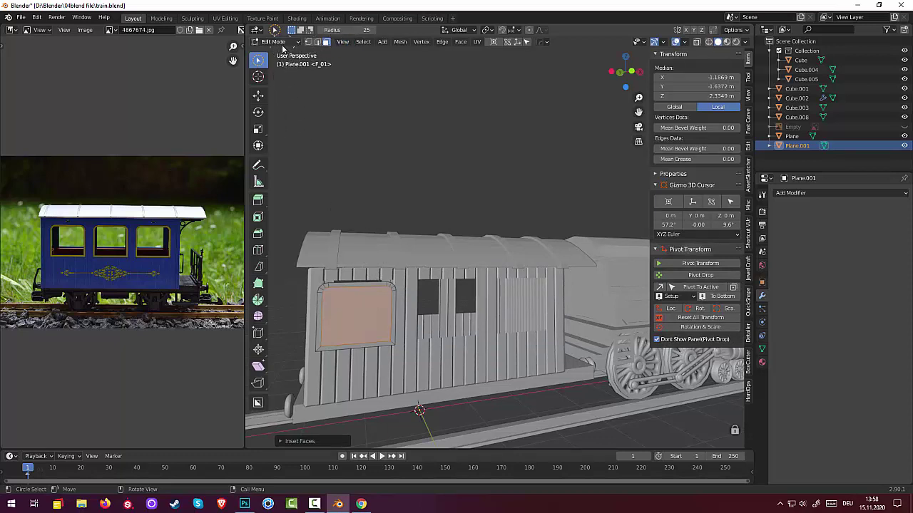
- Toggle Object and Edit Mode, then invert the selection to the frame's border faces
{"action": "key", "text": "c"}
{"action": "left_click", "coordinate": [278, 41]}
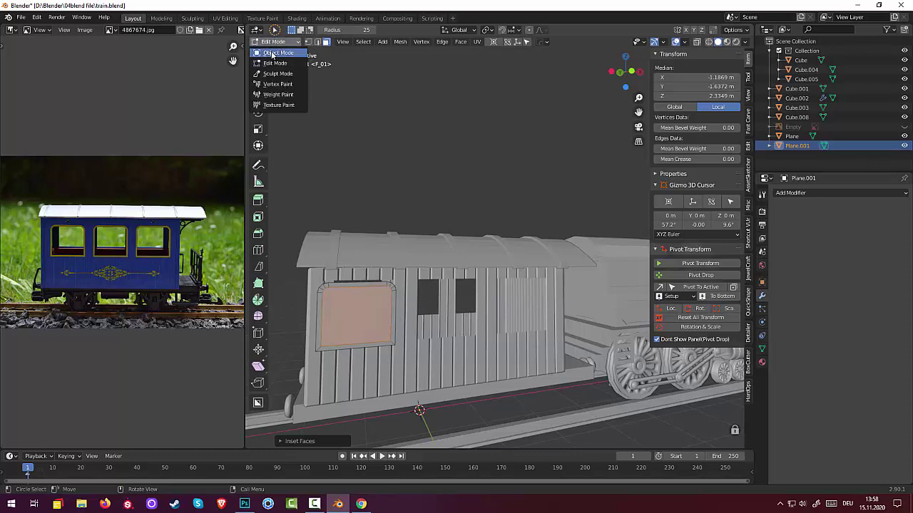
{"action": "left_click", "coordinate": [272, 54]}
{"action": "left_click", "coordinate": [274, 44]}
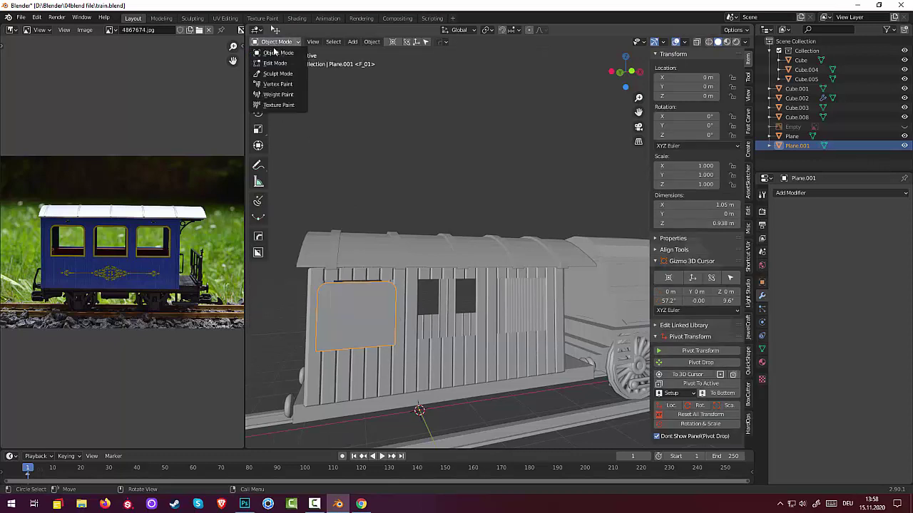
{"action": "left_click", "coordinate": [274, 63]}
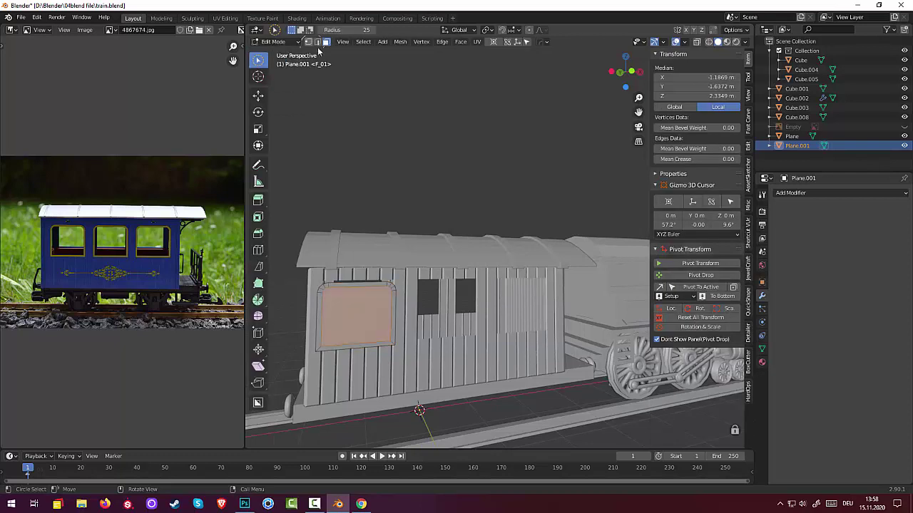
{"action": "left_click", "coordinate": [366, 44]}
{"action": "left_click", "coordinate": [368, 75]}
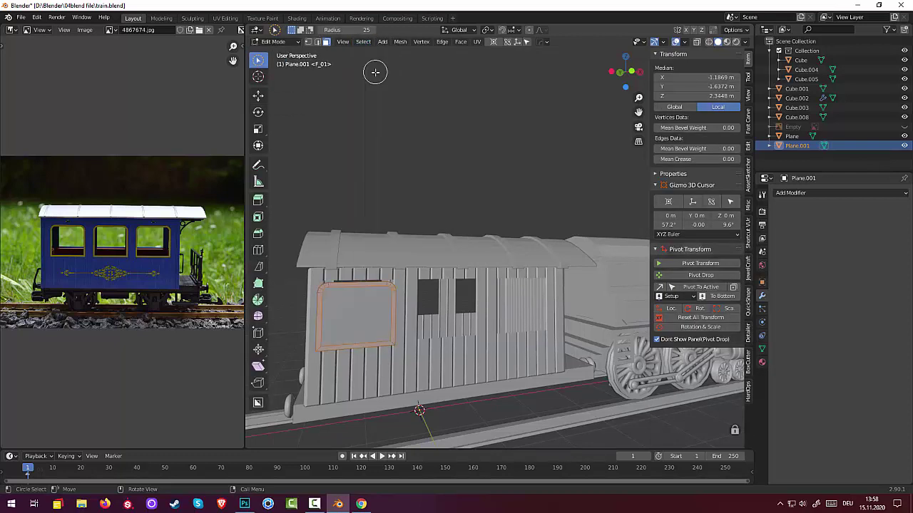
{"action": "middle_click_drag", "start_coordinate": [499, 416], "coordinate": [540, 418]}
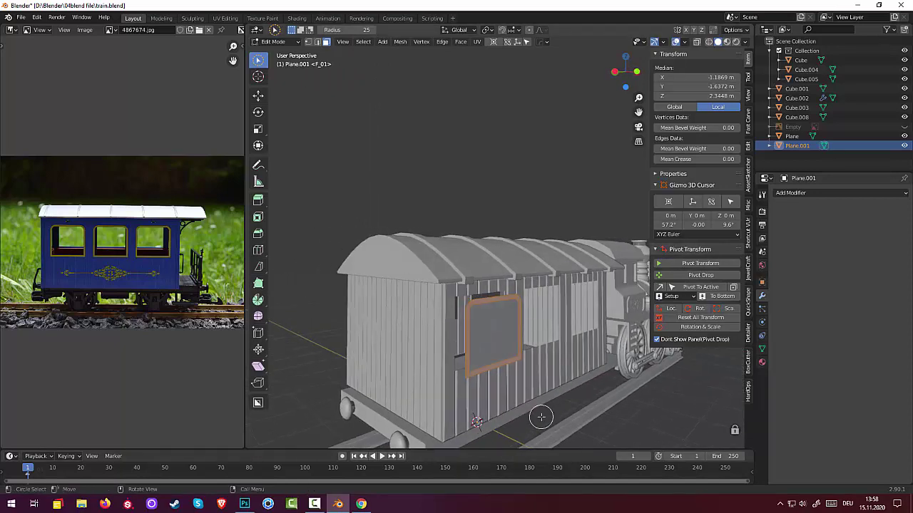
- Extrude the frame border 0.0643 m along global Y, deselect all, and leave Edit Mode
{"action": "middle_click_drag", "start_coordinate": [513, 372], "coordinate": [591, 370]}
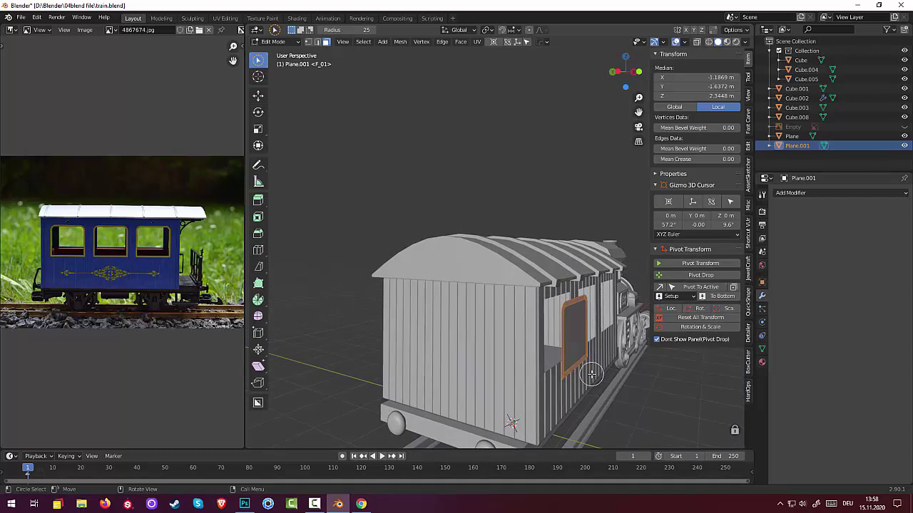
{"action": "key", "text": "e"}
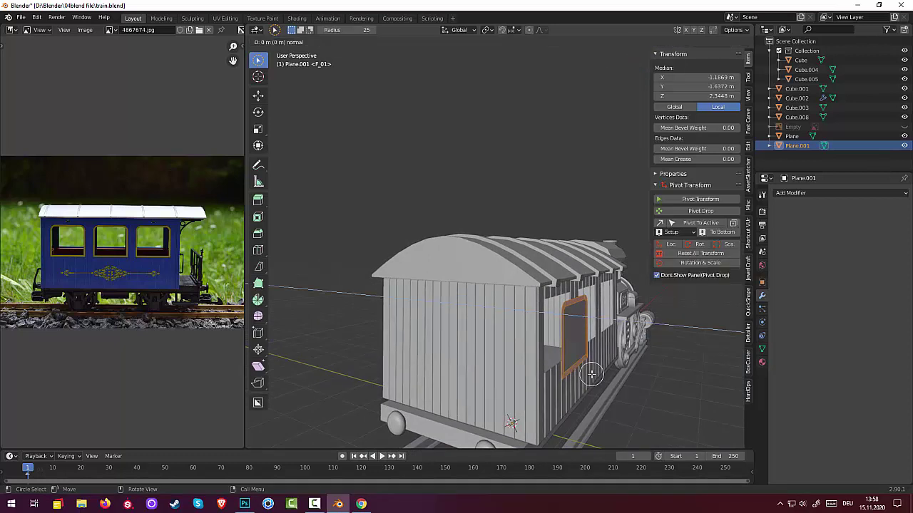
{"action": "key", "text": "y"}
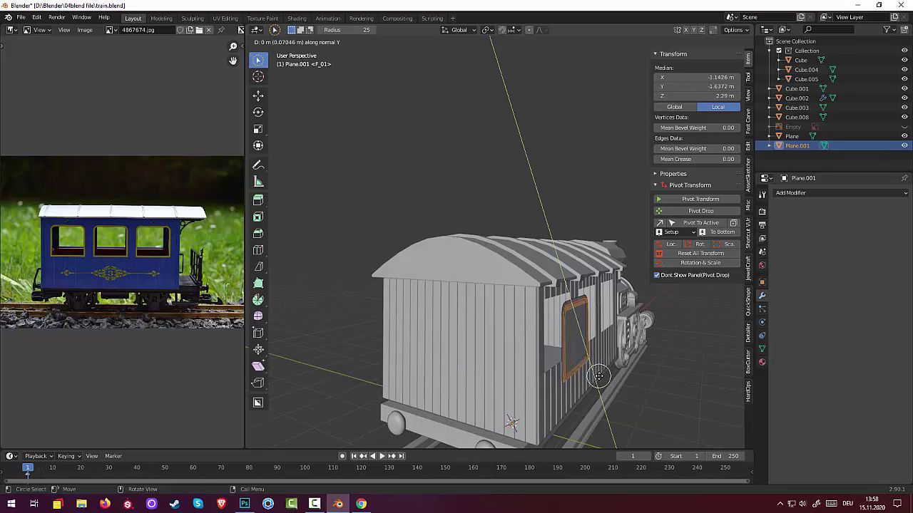
{"action": "key", "text": "y"}
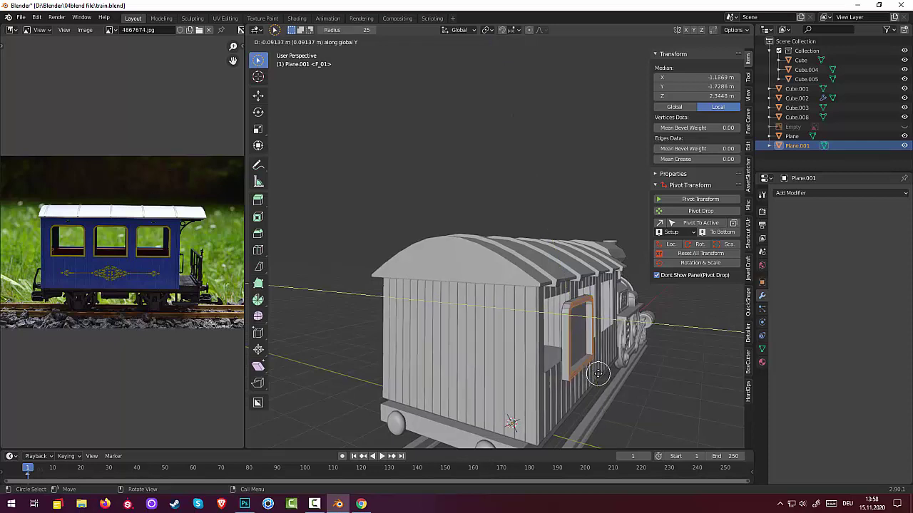
{"action": "left_click", "coordinate": [596, 371]}
{"action": "key", "text": "alt+a"}
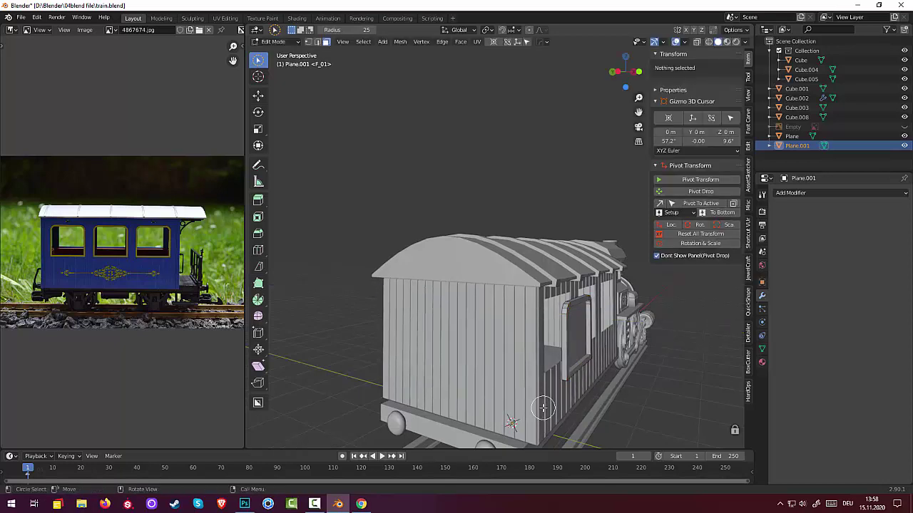
{"action": "mouse_move", "coordinate": [554, 416]}
{"action": "middle_mouse_down"}
{"action": "mouse_move", "coordinate": [495, 406]}
{"action": "mouse_move", "coordinate": [445, 415]}
{"action": "mouse_move", "coordinate": [525, 359]}
{"action": "mouse_move", "coordinate": [464, 349]}
{"action": "middle_mouse_up"}
{"action": "key", "text": "c"}
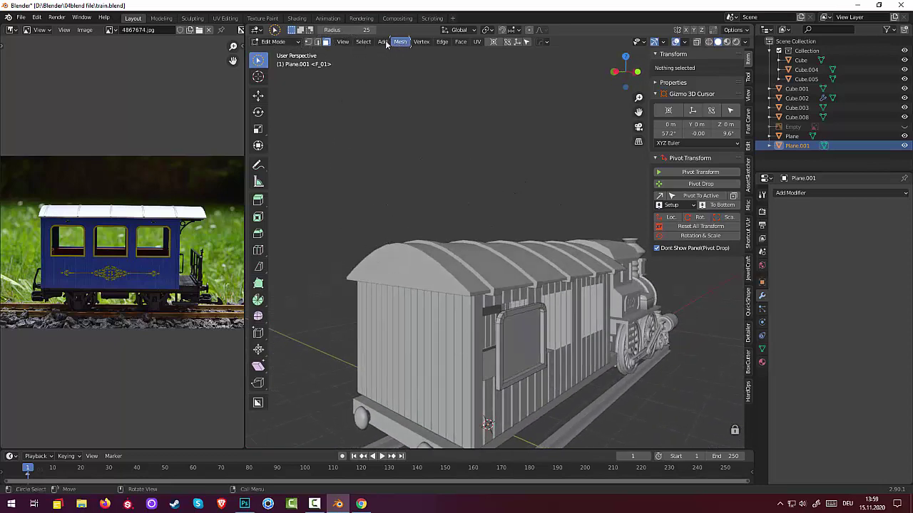
{"action": "left_click", "coordinate": [275, 41]}
- Return to object mode and move the window panel roughly onto the carriage side
{"action": "left_click", "coordinate": [278, 53]}
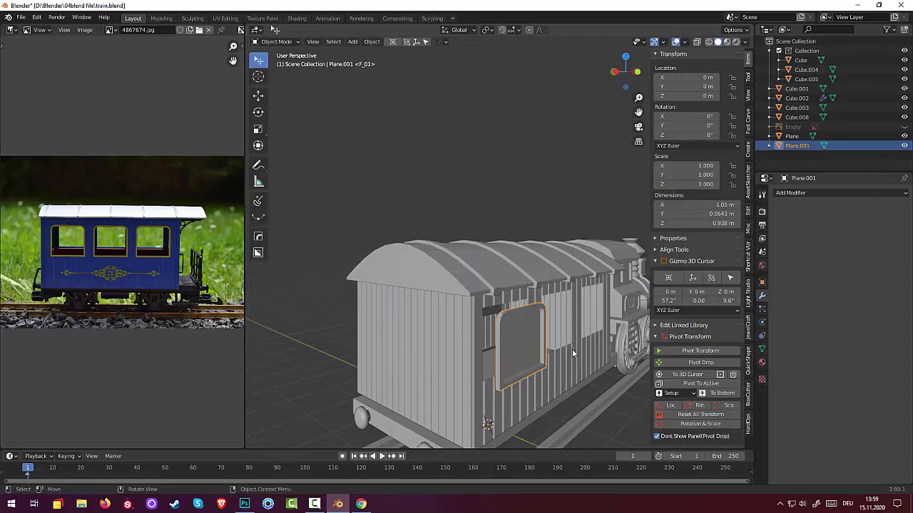
{"action": "mouse_move", "coordinate": [572, 349]}
{"action": "middle_mouse_down"}
{"action": "mouse_move", "coordinate": [477, 335]}
{"action": "mouse_move", "coordinate": [620, 347]}
{"action": "middle_mouse_up"}
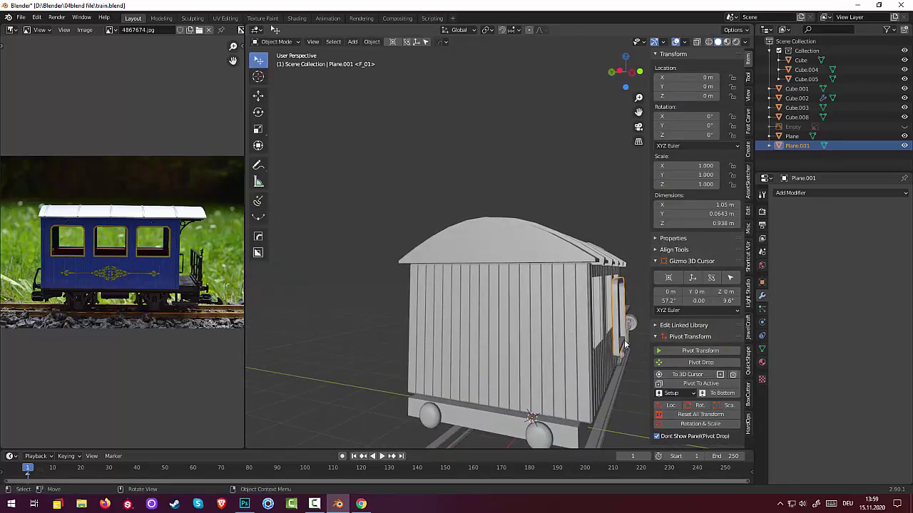
{"action": "key", "text": "g"}
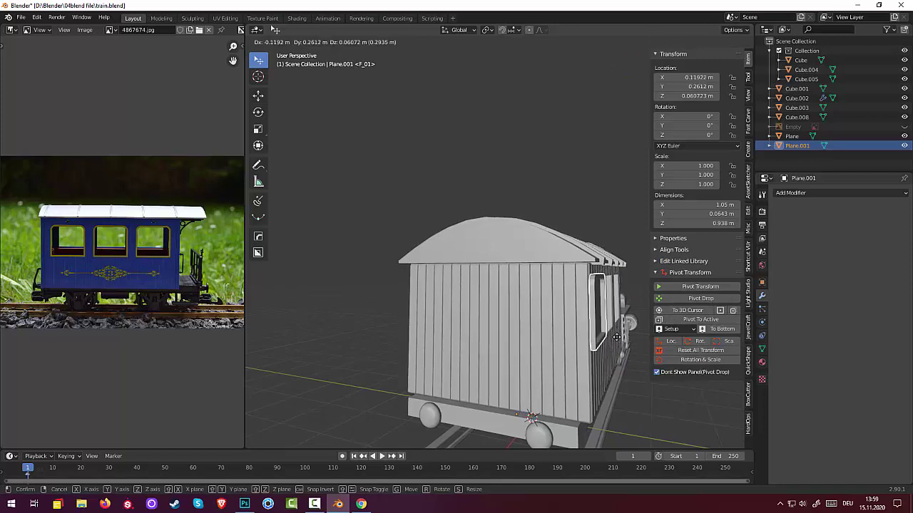
{"action": "left_click", "coordinate": [616, 337]}
{"action": "middle_click_drag", "start_coordinate": [616, 337], "coordinate": [534, 312]}
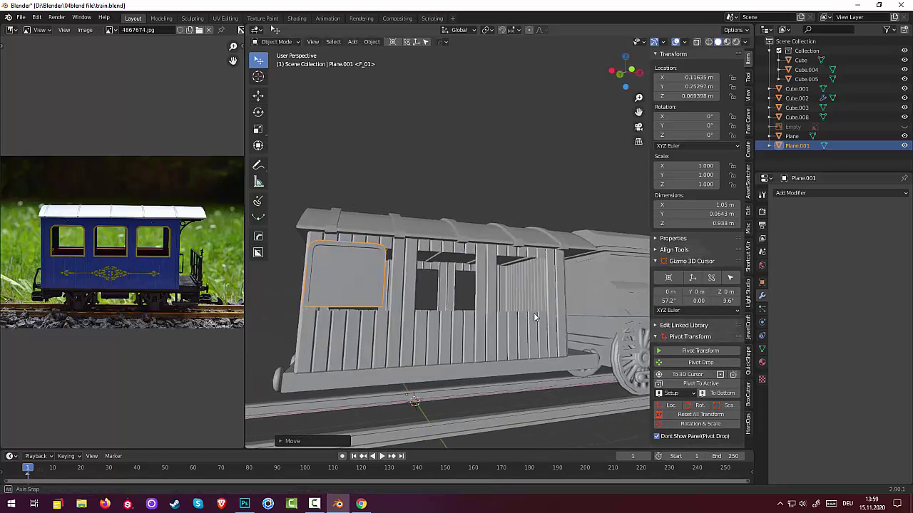
- In front orthographic view, place the panel over the first window opening
{"action": "key", "text": "KP_1"}
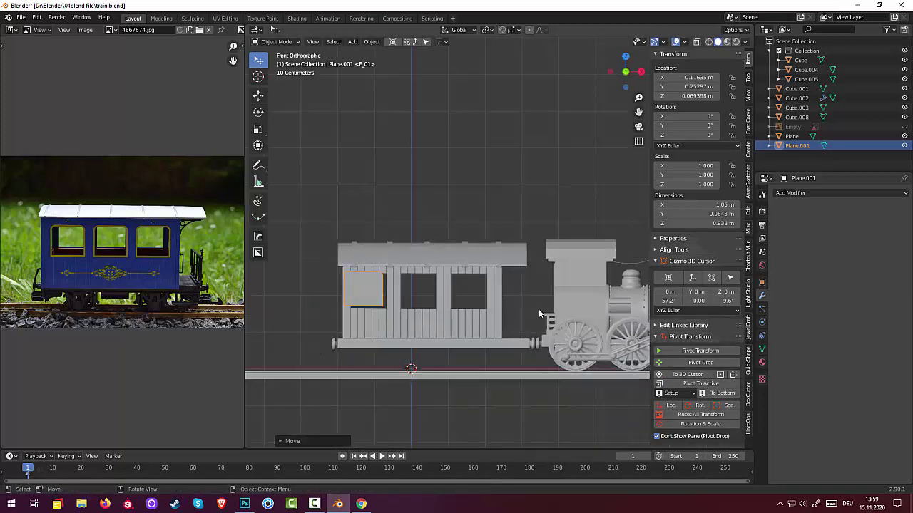
{"action": "scroll", "coordinate": [360, 309], "scroll_direction": "up", "scroll_amount": 1}
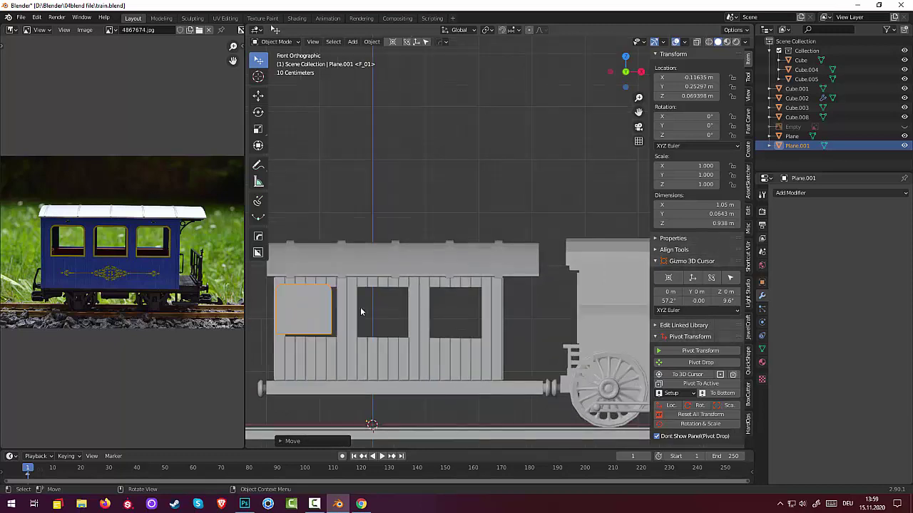
{"action": "scroll", "coordinate": [397, 316], "scroll_direction": "up", "scroll_amount": 1}
{"action": "middle_click_drag", "start_coordinate": [397, 316], "coordinate": [509, 326], "text": "shift"}
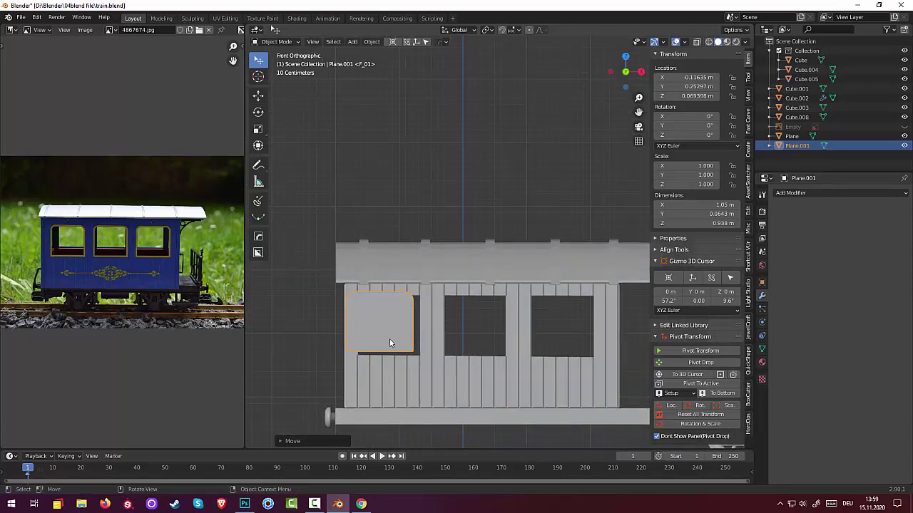
{"action": "key", "text": "g"}
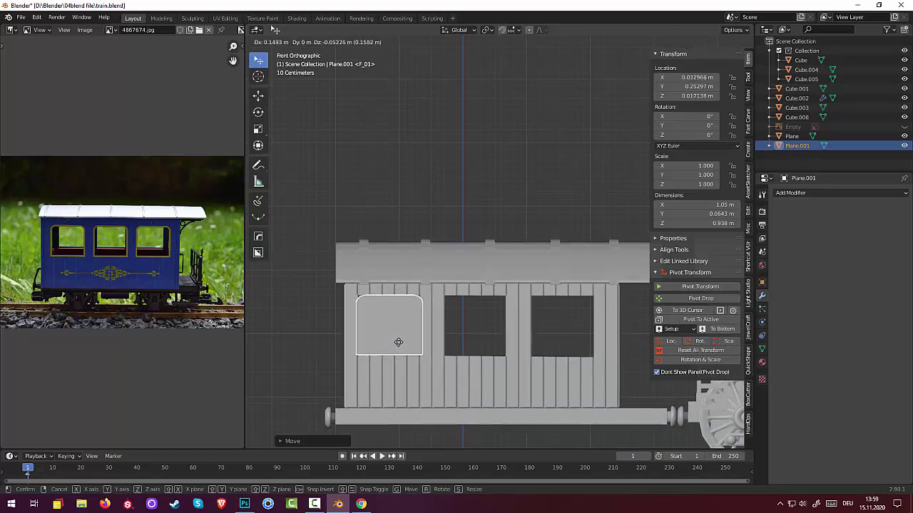
{"action": "left_click", "coordinate": [399, 342]}
- Set the panel's origin to geometry, scale it to 1.016, and raise it along Z
{"action": "key", "text": "s"}
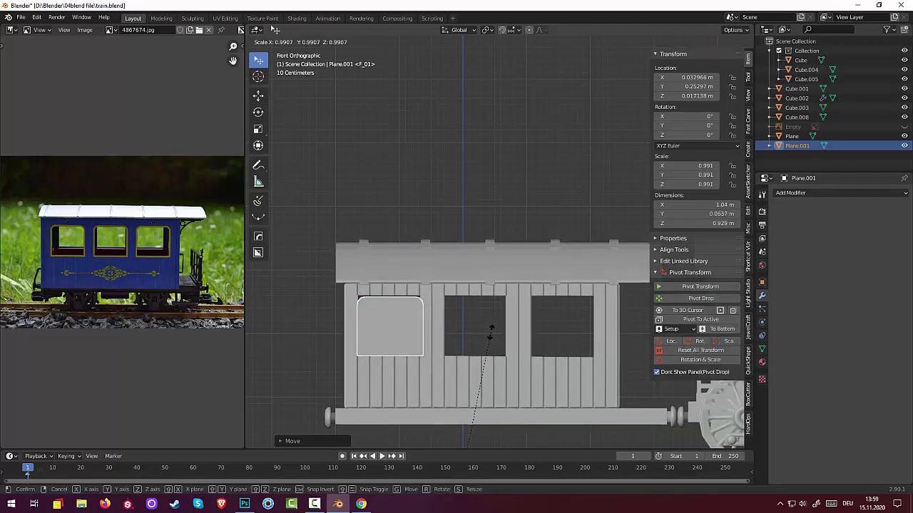
{"action": "right_click", "coordinate": [491, 335]}
{"action": "left_click", "coordinate": [371, 41]}
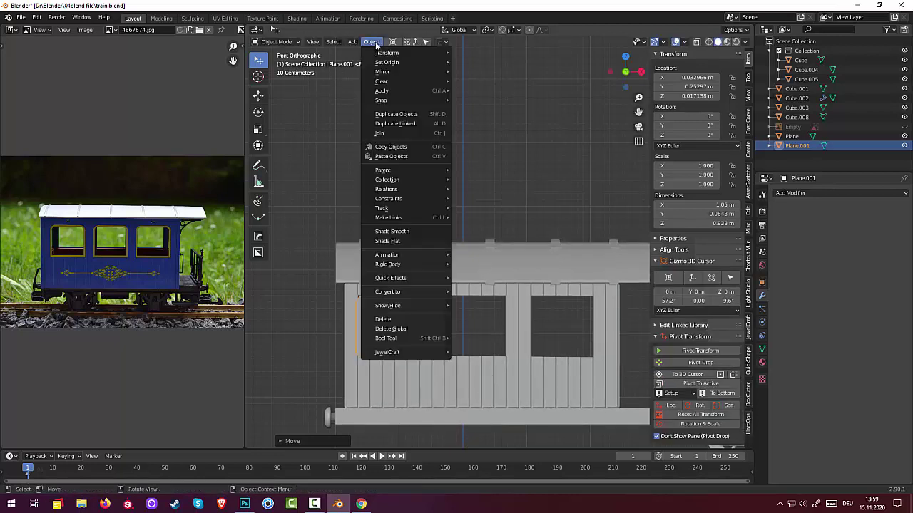
{"action": "mouse_move", "coordinate": [387, 62]}
{"action": "left_click", "coordinate": [475, 77]}
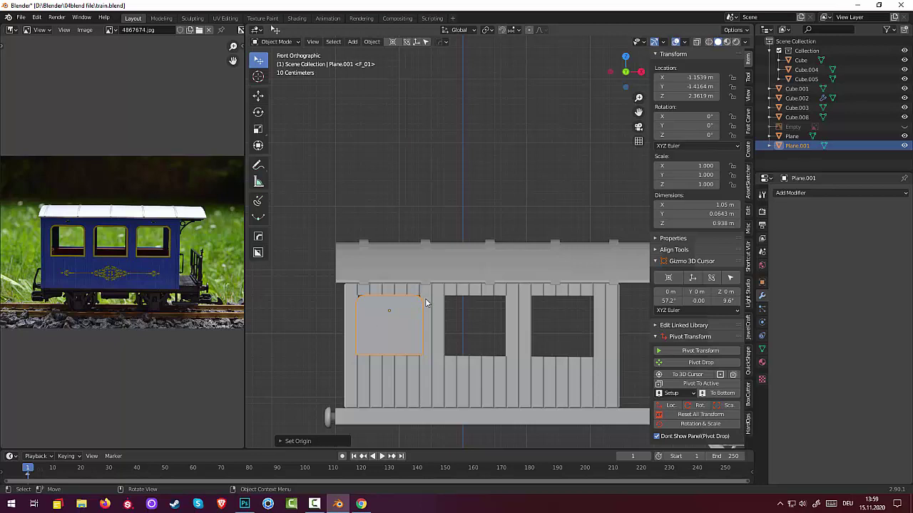
{"action": "key", "text": "s"}
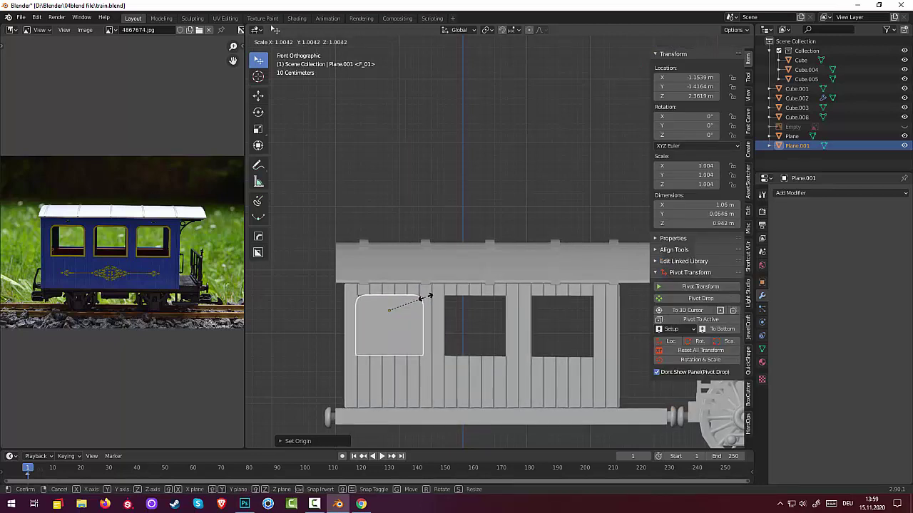
{"action": "left_click", "coordinate": [428, 297]}
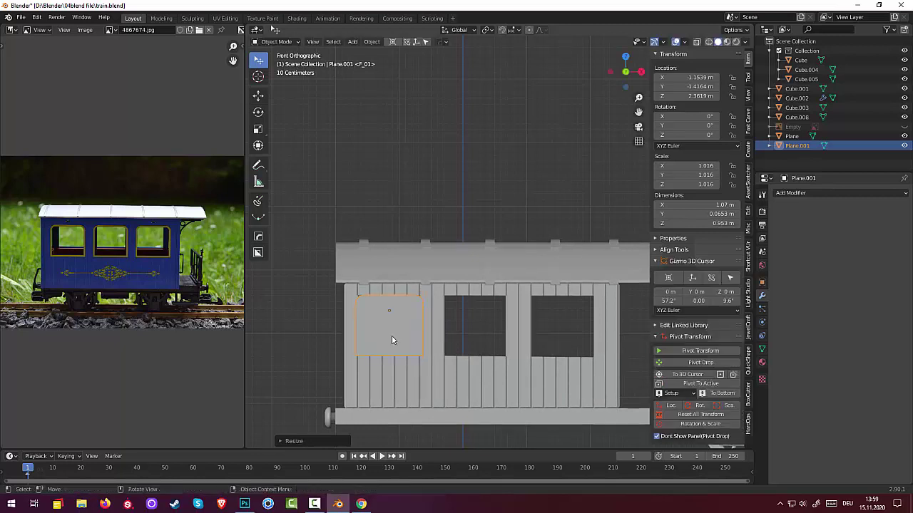
{"action": "key", "text": "g"}
{"action": "key", "text": "z"}
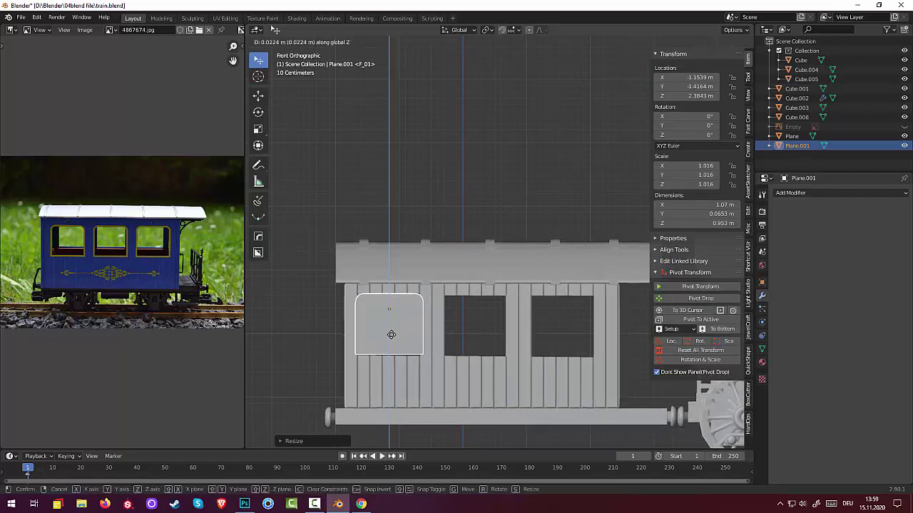
{"action": "left_click", "coordinate": [391, 336]}
{"action": "scroll", "coordinate": [390, 338], "scroll_direction": "up", "scroll_amount": 1}
- Shrink the window panel slightly and reposition it over the left window
{"action": "scroll", "coordinate": [388, 339], "scroll_direction": "up", "scroll_amount": 1}
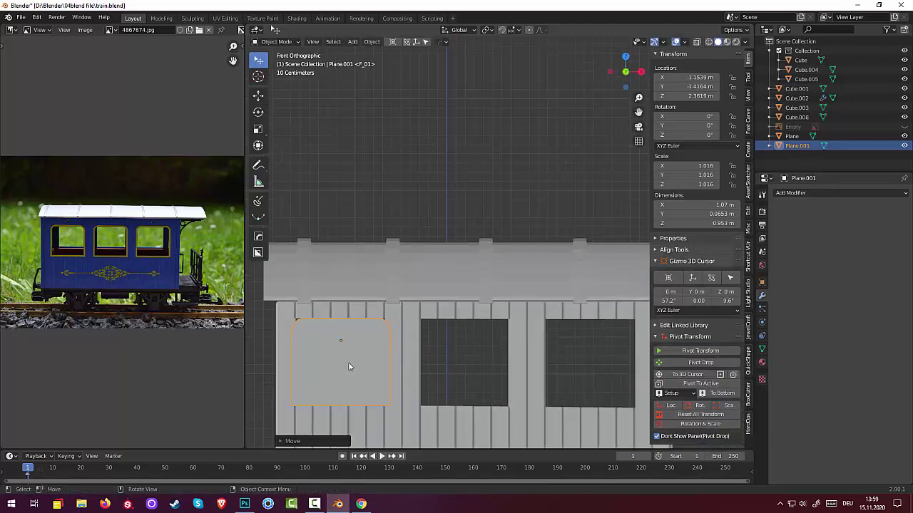
{"action": "key", "text": "s"}
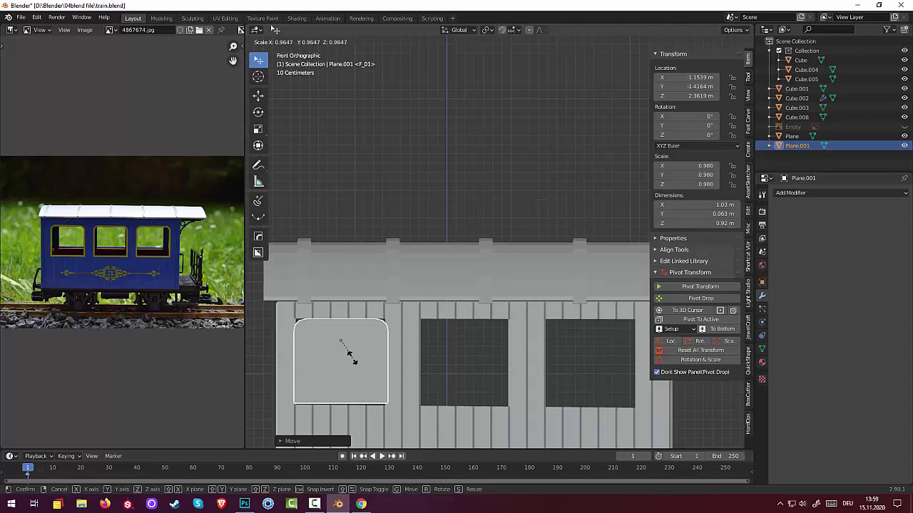
{"action": "left_click", "coordinate": [351, 359]}
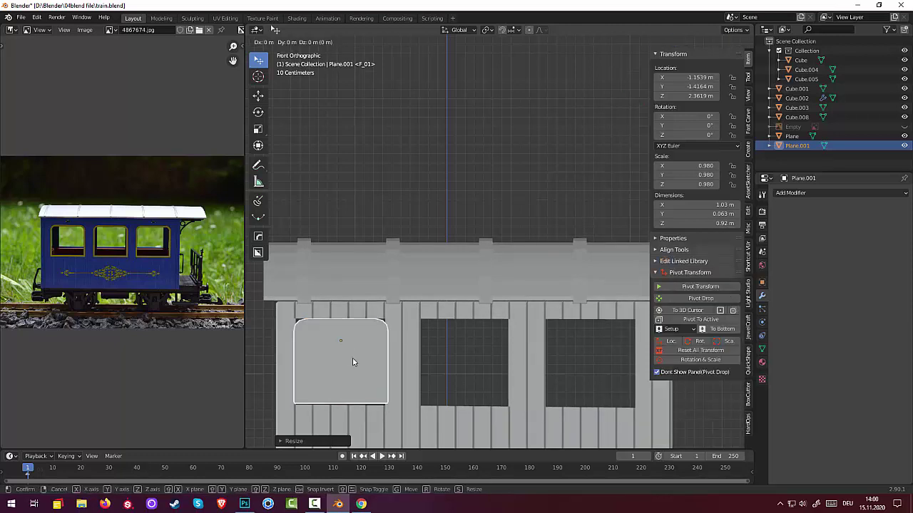
{"action": "key", "text": "g"}
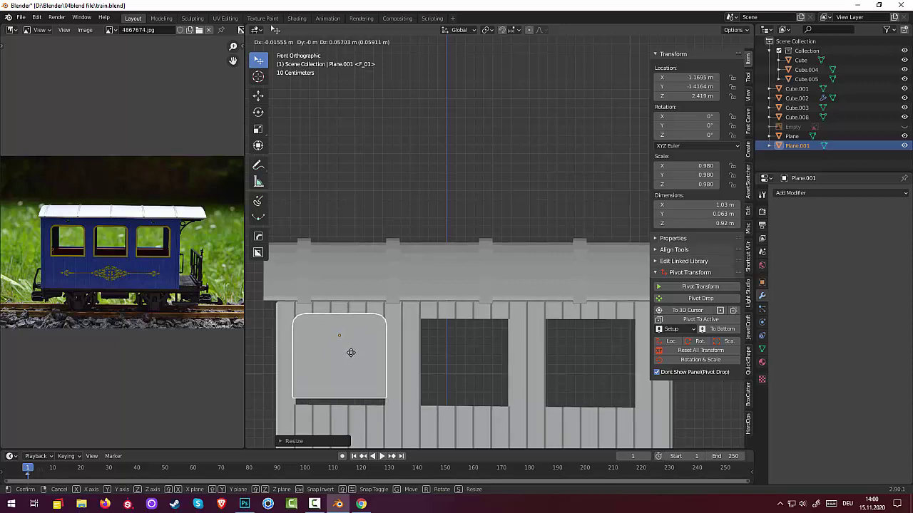
{"action": "left_click", "coordinate": [351, 360]}
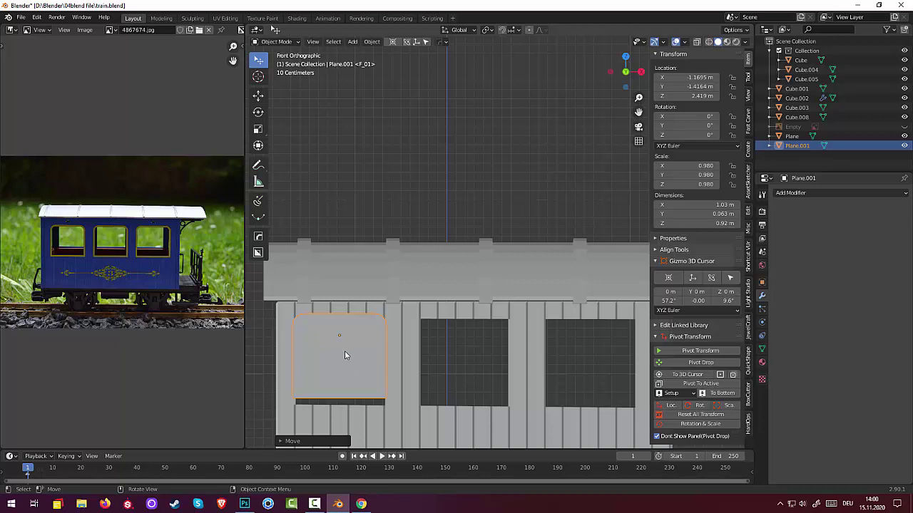
- Stretch the panel along Z to 1.05 m tall and lower it to Z 2.3827 m
{"action": "key", "text": "s"}
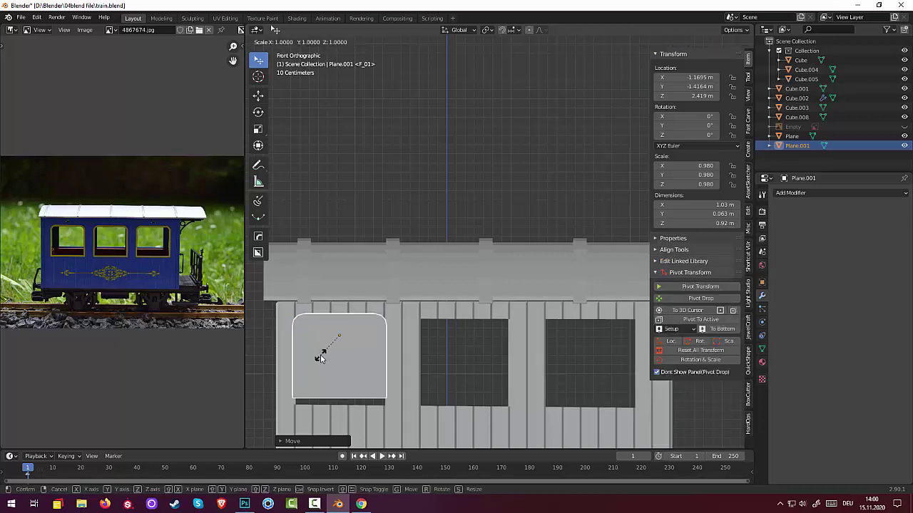
{"action": "key", "text": "z"}
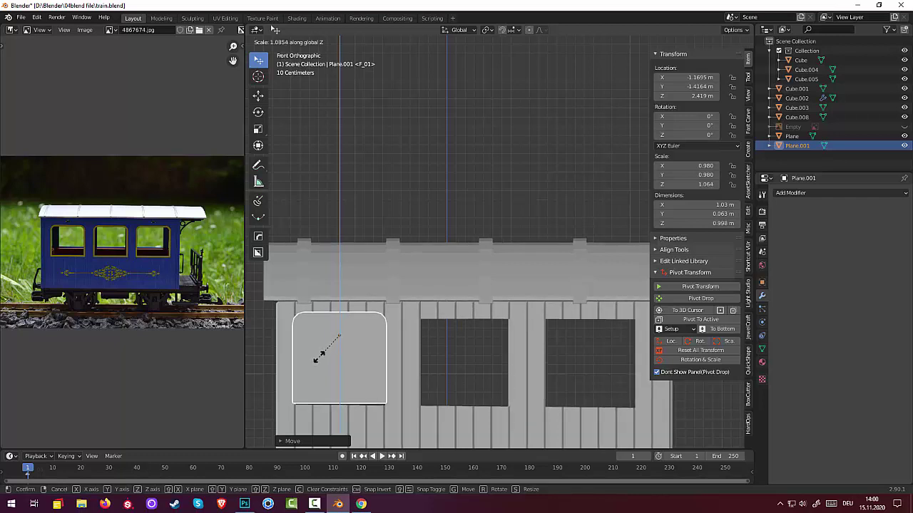
{"action": "left_click", "coordinate": [320, 355]}
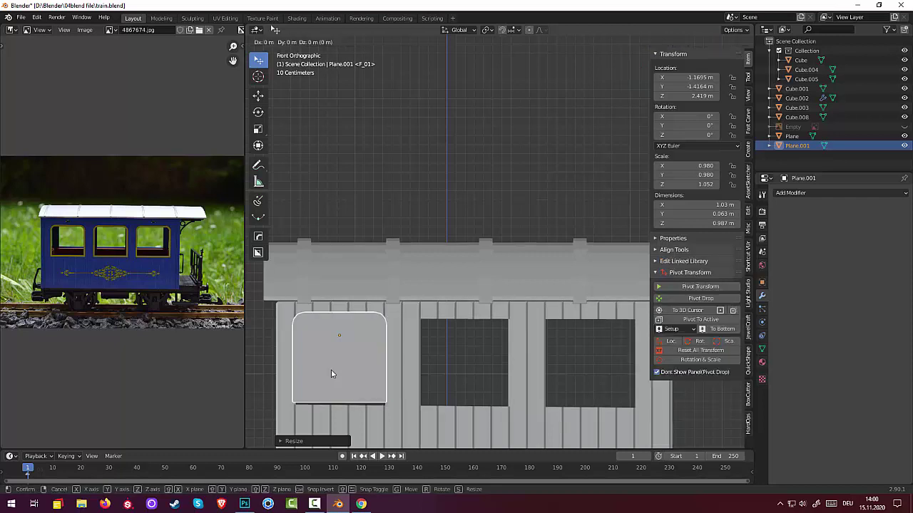
{"action": "key", "text": "g"}
{"action": "key", "text": "z"}
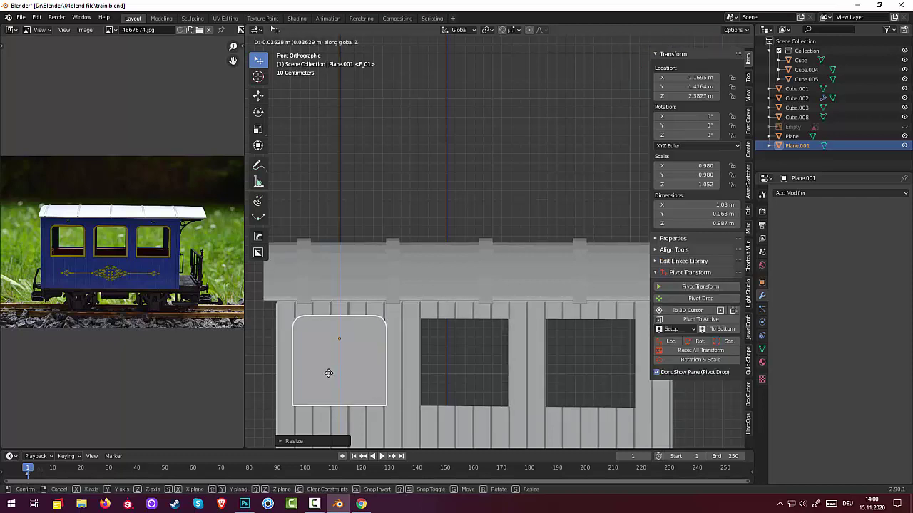
{"action": "left_click", "coordinate": [328, 373]}
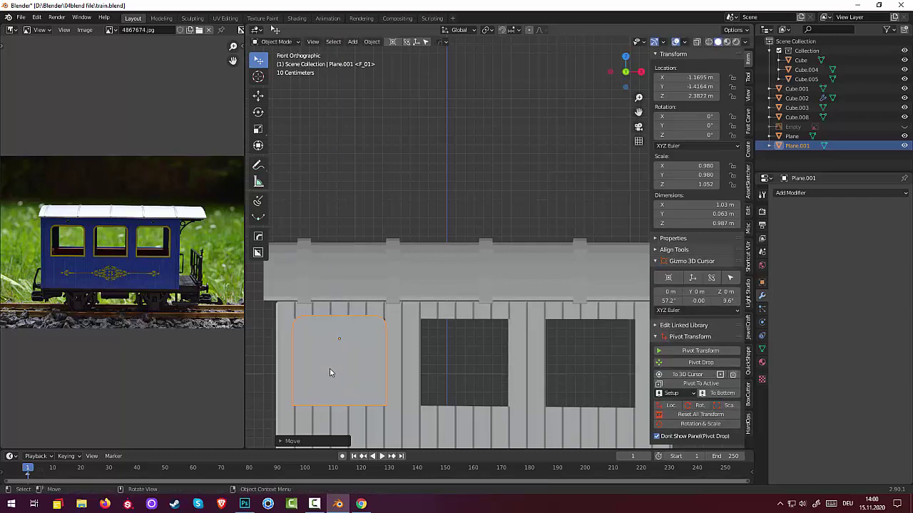
{"action": "key", "text": "s"}
{"action": "key", "text": "z"}
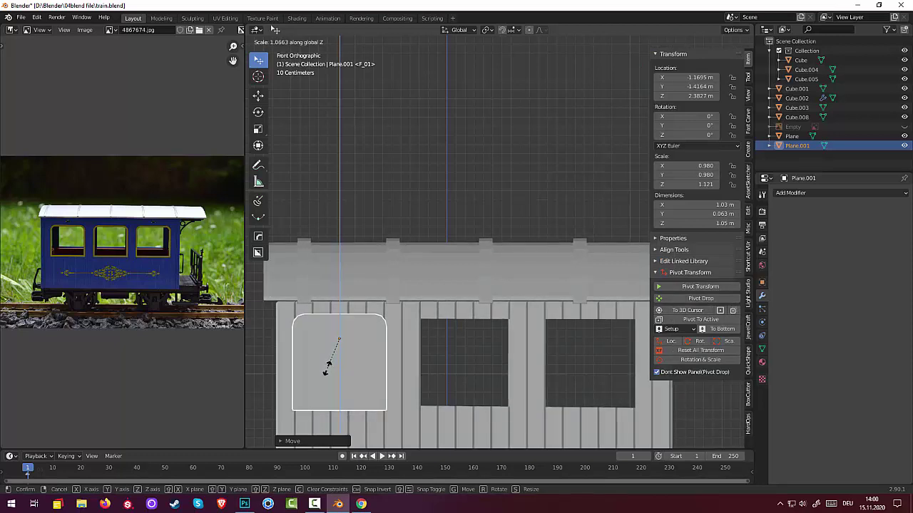
{"action": "left_click", "coordinate": [326, 371]}
- Select the carriage body and zoom out
{"action": "scroll", "coordinate": [167, 377], "scroll_direction": "down", "scroll_amount": 1}
{"action": "scroll", "coordinate": [169, 374], "scroll_direction": "down", "scroll_amount": 2}
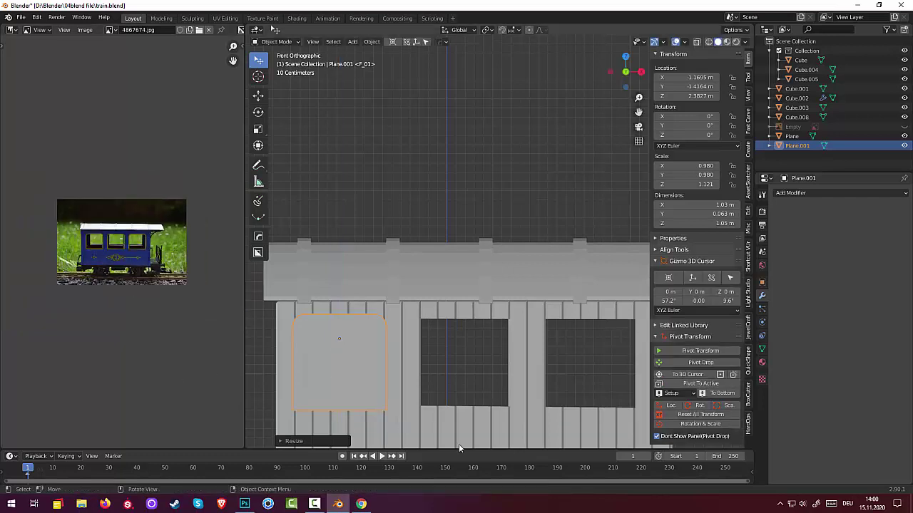
{"action": "left_click", "coordinate": [454, 424]}
{"action": "scroll", "coordinate": [453, 424], "scroll_direction": "down", "scroll_amount": 3}
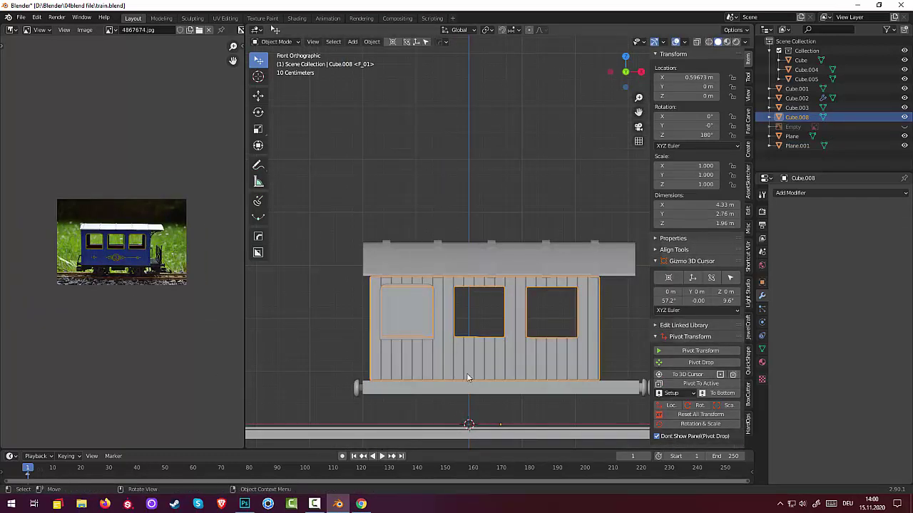
{"action": "mouse_move", "coordinate": [466, 373]}
{"action": "middle_mouse_down"}
{"action": "mouse_move", "coordinate": [509, 372]}
{"action": "mouse_move", "coordinate": [510, 357]}
{"action": "mouse_move", "coordinate": [450, 371]}
{"action": "mouse_move", "coordinate": [442, 383]}
{"action": "mouse_move", "coordinate": [473, 372]}
{"action": "mouse_move", "coordinate": [449, 392]}
{"action": "middle_mouse_up"}
{"action": "scroll", "coordinate": [436, 407], "scroll_direction": "down", "scroll_amount": 3}
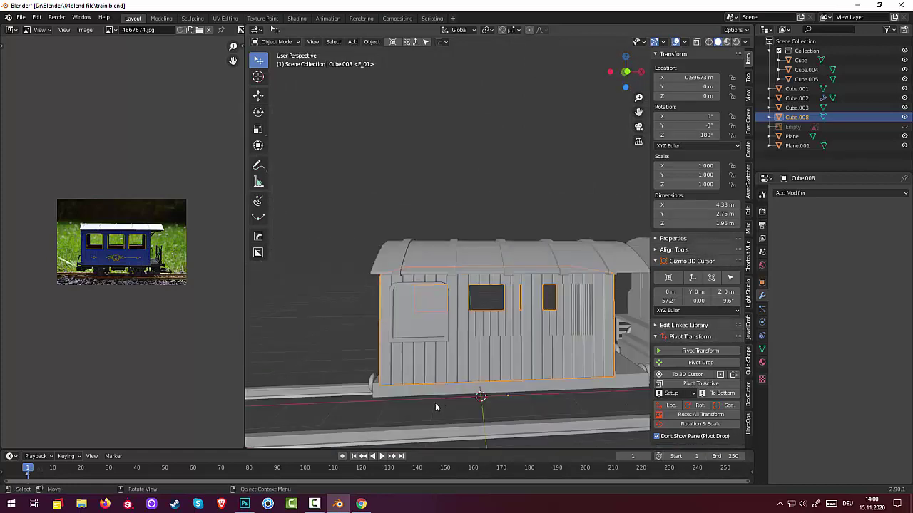
{"action": "left_click", "coordinate": [439, 341]}
{"action": "mouse_move", "coordinate": [437, 345]}
{"action": "middle_mouse_down"}
{"action": "mouse_move", "coordinate": [448, 344]}
{"action": "mouse_move", "coordinate": [417, 351]}
{"action": "middle_mouse_up"}
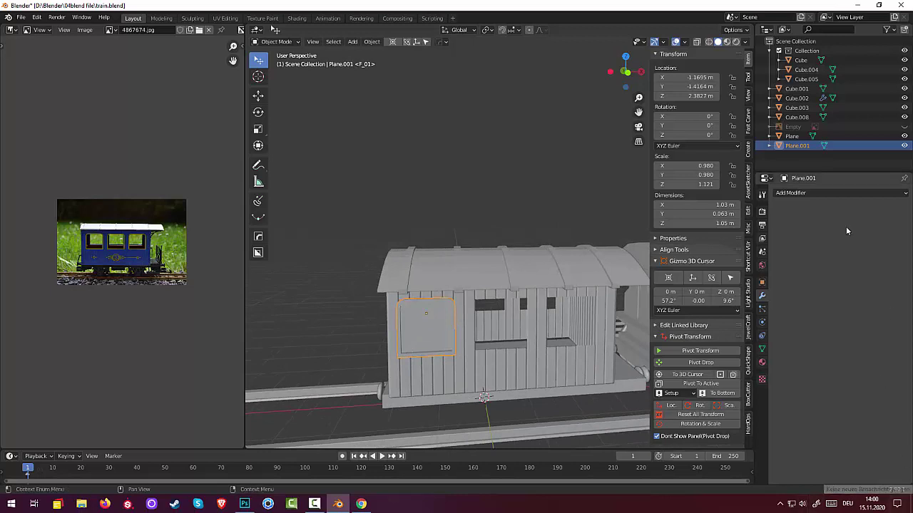
{"action": "left_click", "coordinate": [573, 184]}
{"action": "left_click", "coordinate": [424, 312]}
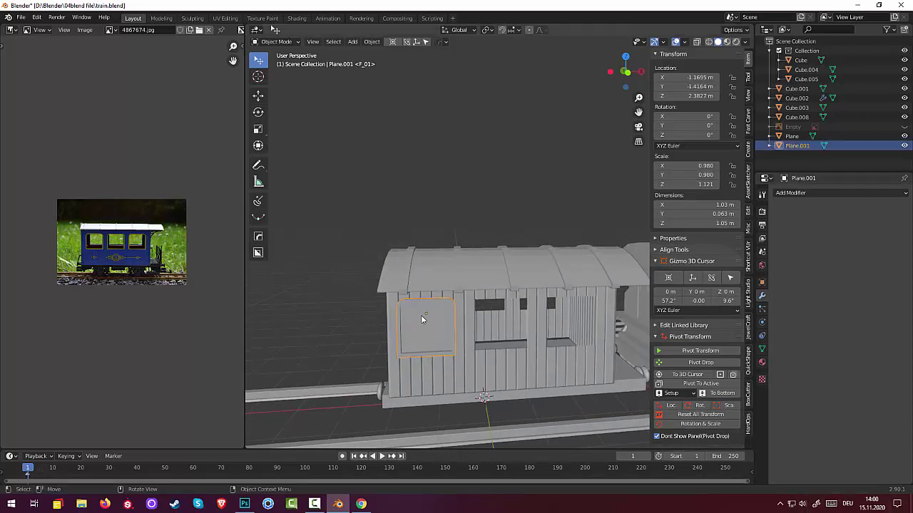
{"action": "key", "text": "KP_1"}
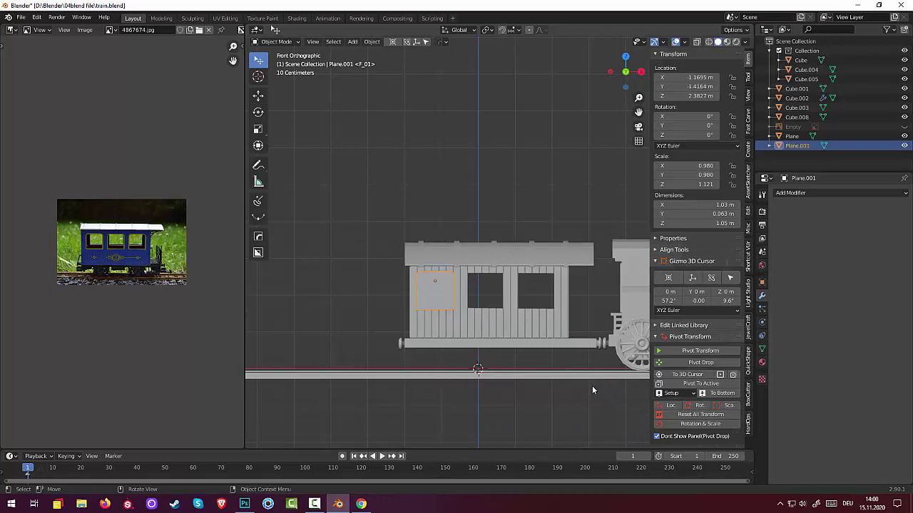
{"action": "scroll", "coordinate": [545, 307], "scroll_direction": "up", "scroll_amount": 4}
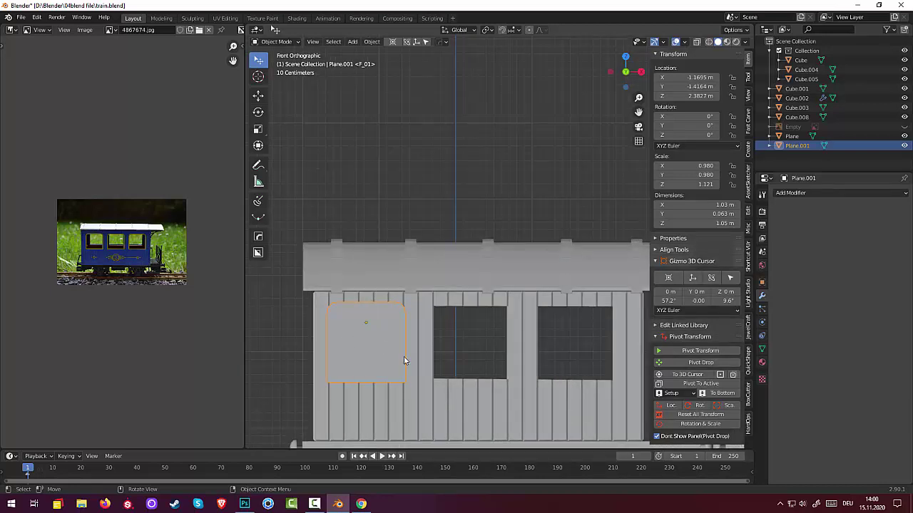
- Duplicate the panel twice along X, placing Plane.002 and Plane.003 over the middle and right windows
{"action": "key", "text": "shift+d"}
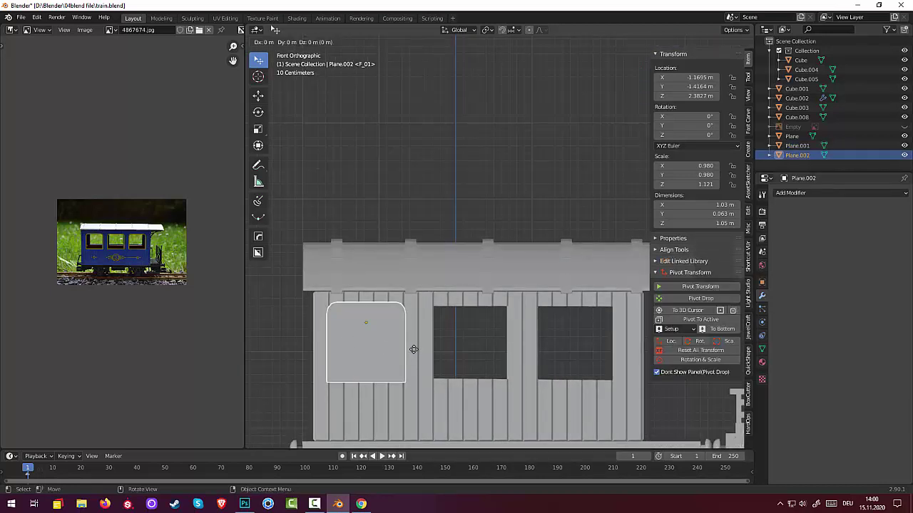
{"action": "key", "text": "x"}
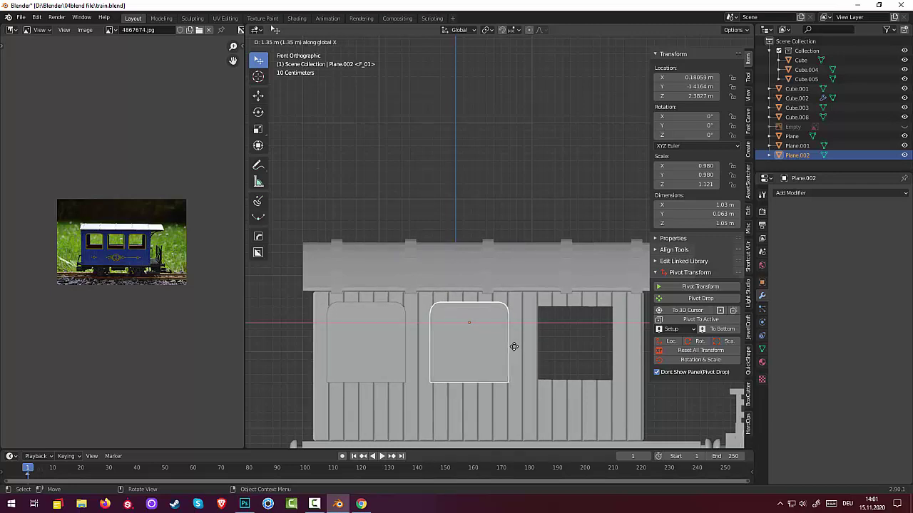
{"action": "left_click", "coordinate": [514, 346]}
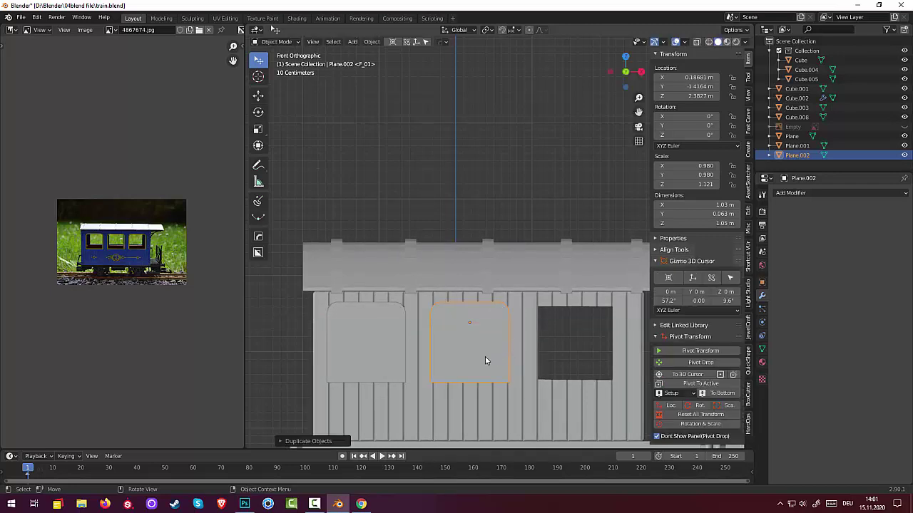
{"action": "key", "text": "shift+d"}
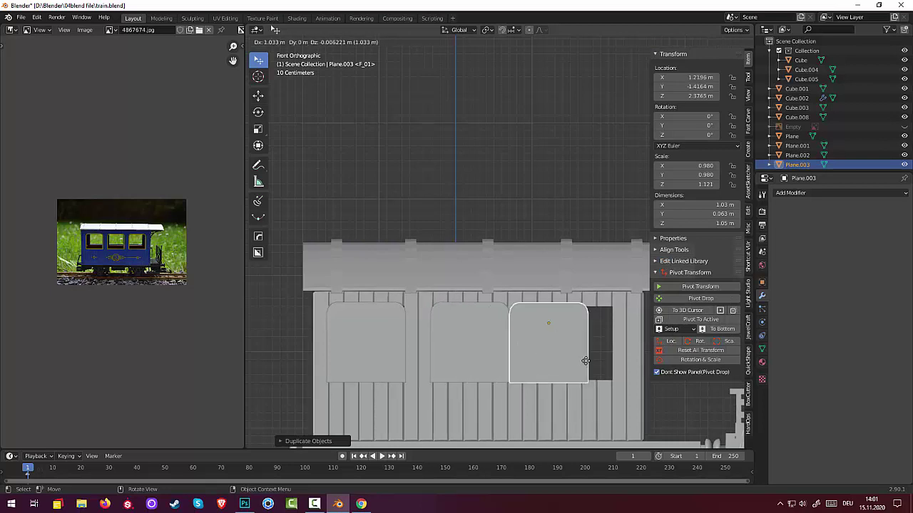
{"action": "key", "text": "x"}
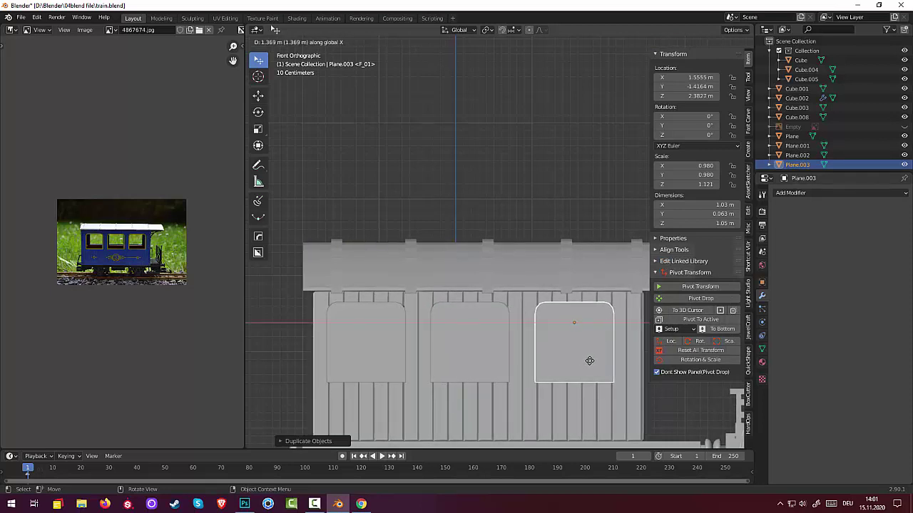
{"action": "left_click", "coordinate": [589, 361]}
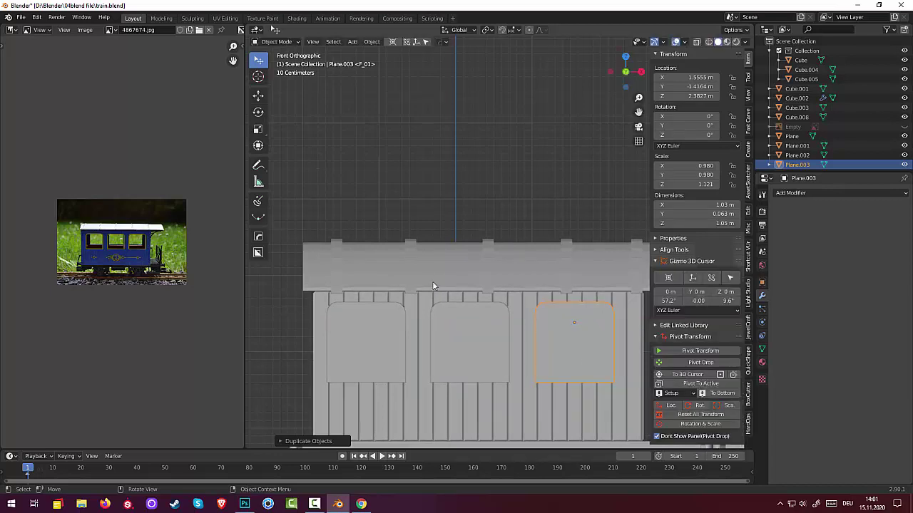
- Select the three arched panels with the right one active and join them into Plane.003
{"action": "left_click", "coordinate": [461, 352], "text": "shift"}
{"action": "left_click", "coordinate": [369, 347], "text": "shift"}
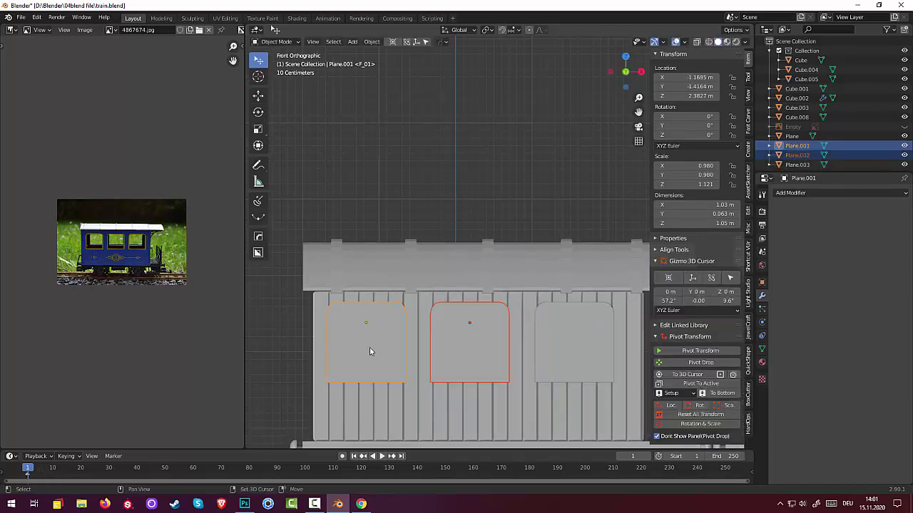
{"action": "left_click", "coordinate": [559, 361], "text": "shift"}
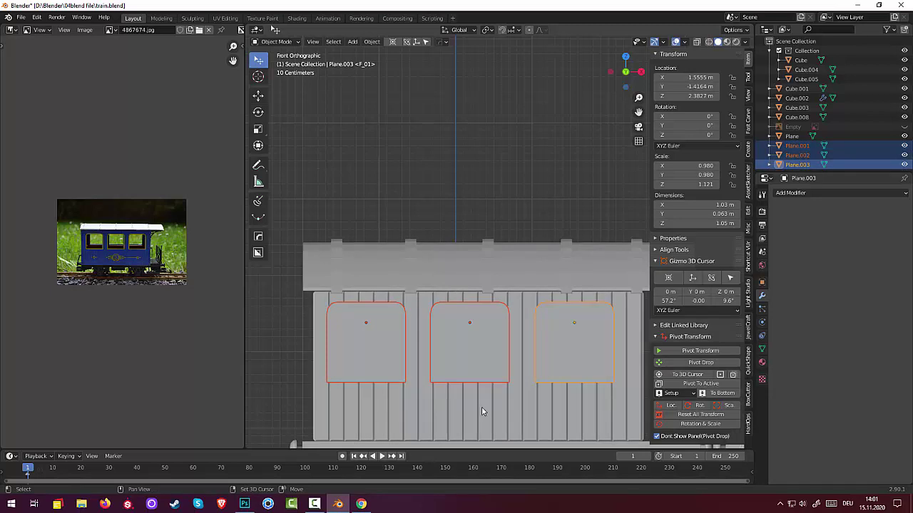
{"action": "key", "text": "ctrl+j"}
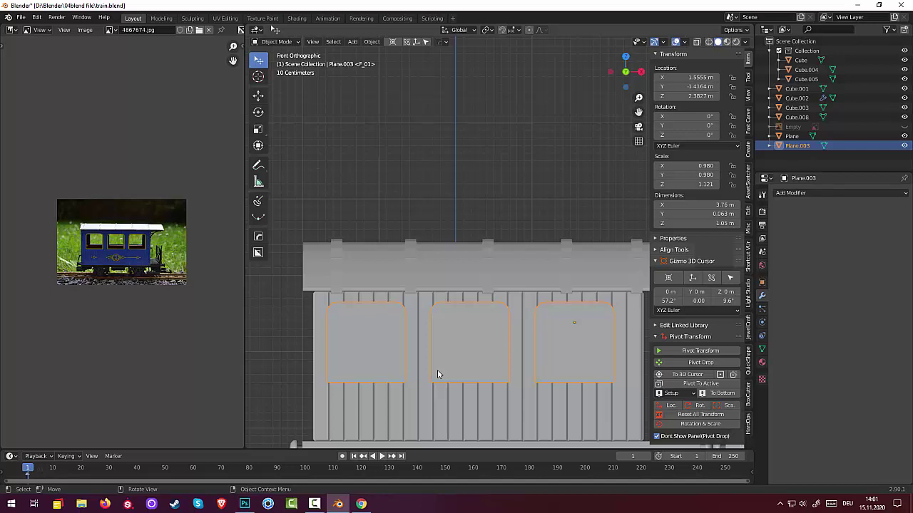
{"action": "middle_click_drag", "start_coordinate": [500, 339], "coordinate": [531, 348]}
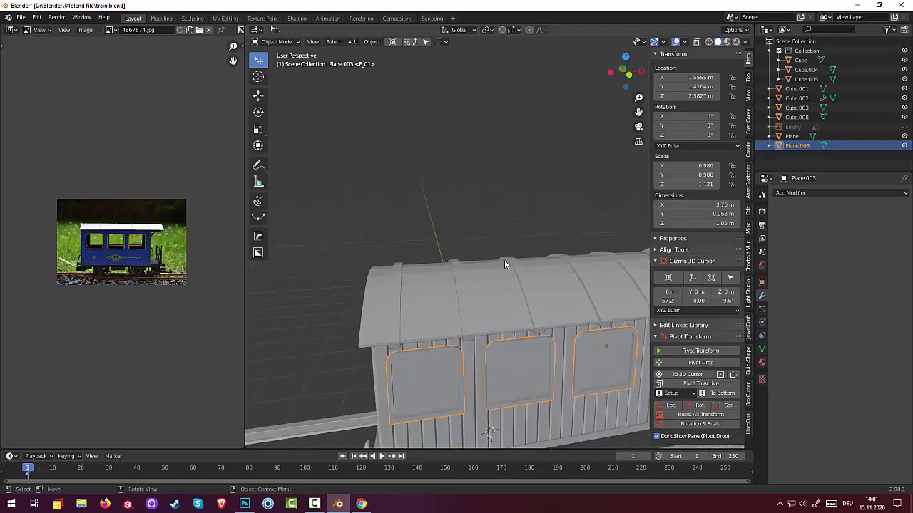
{"action": "scroll", "coordinate": [504, 259], "scroll_direction": "down", "scroll_amount": 2}
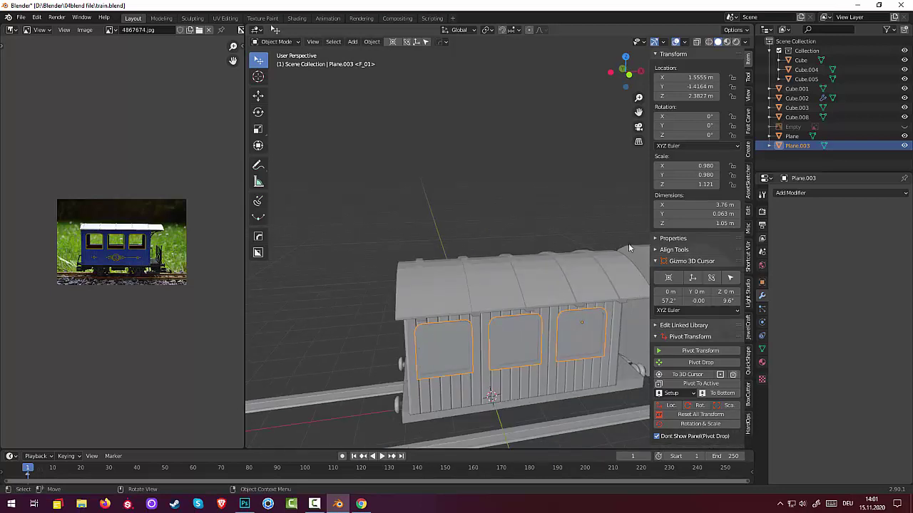
- Set the panels' origin to the 3D cursor at world centre and apply their scale
{"action": "left_click", "coordinate": [365, 43]}
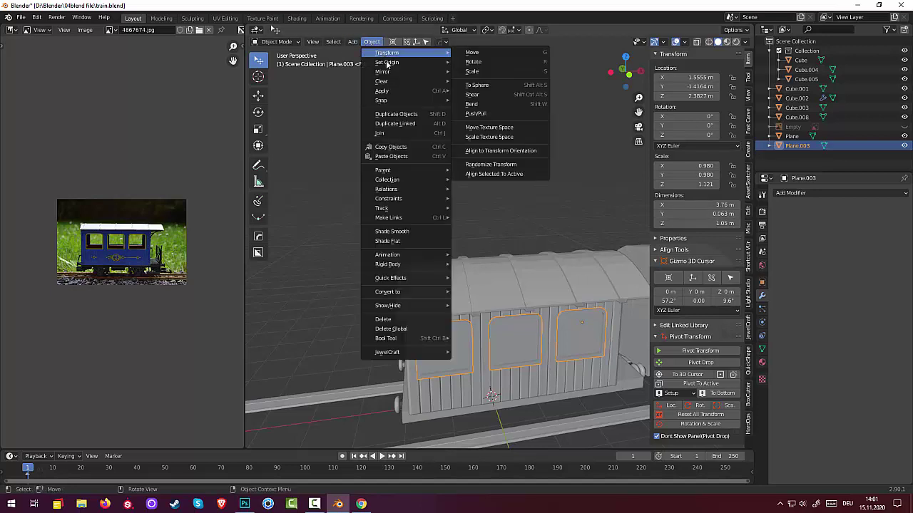
{"action": "mouse_move", "coordinate": [387, 62]}
{"action": "left_click", "coordinate": [491, 83]}
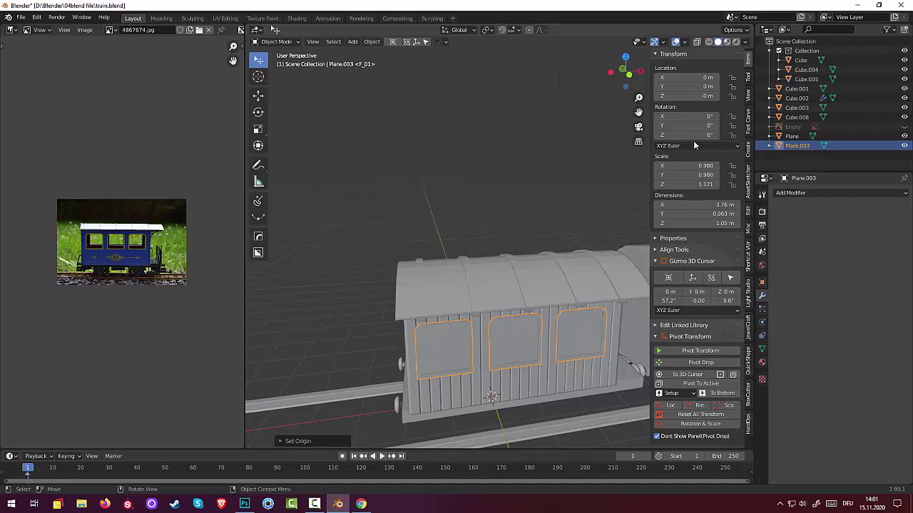
{"action": "left_click", "coordinate": [700, 415]}
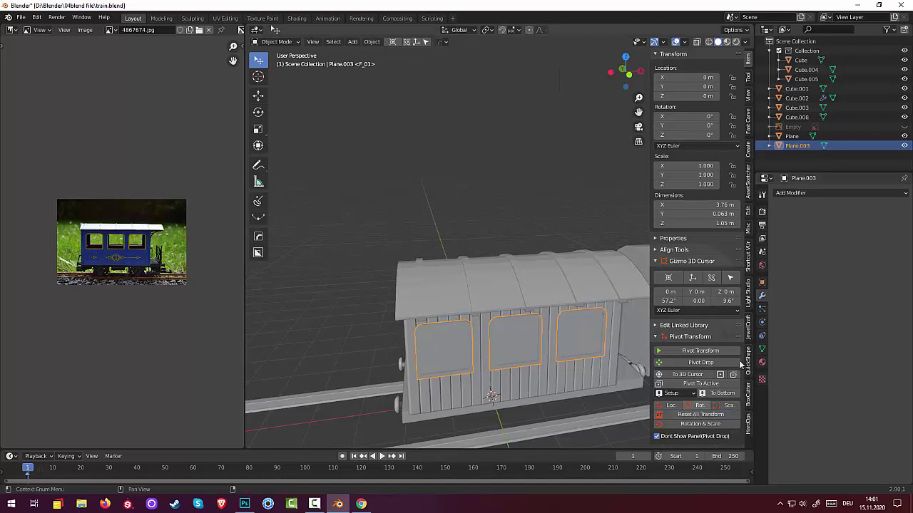
- Add a Mirror modifier on the Y axis to copy the panels to the opposite side
{"action": "left_click", "coordinate": [792, 194]}
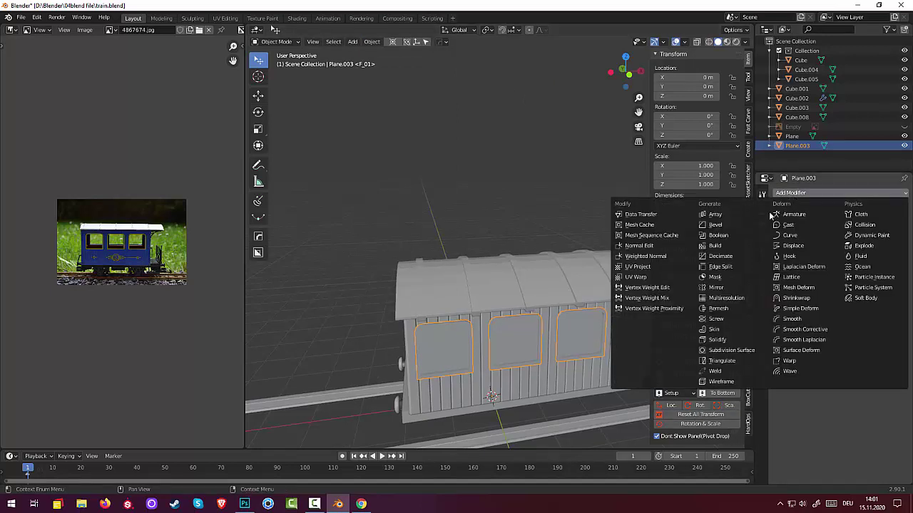
{"action": "left_click", "coordinate": [716, 287]}
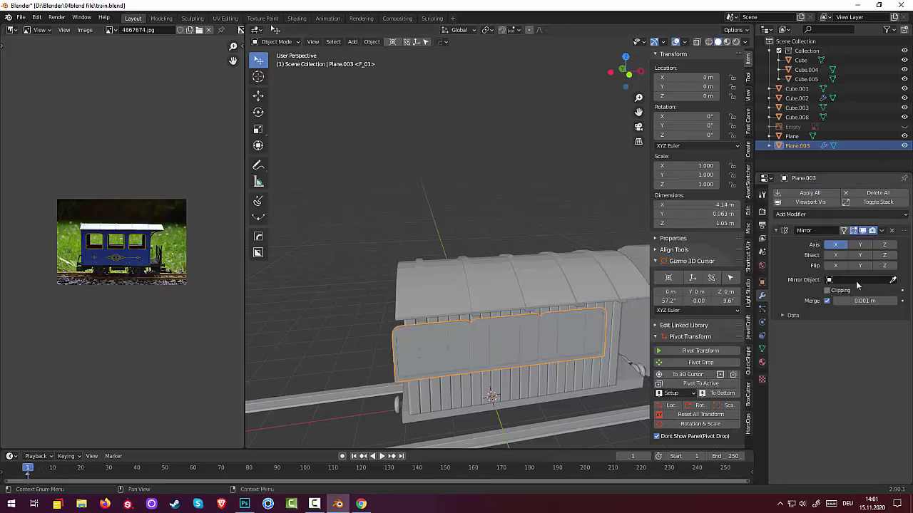
{"action": "left_click", "coordinate": [860, 250]}
{"action": "left_click", "coordinate": [258, 217]}
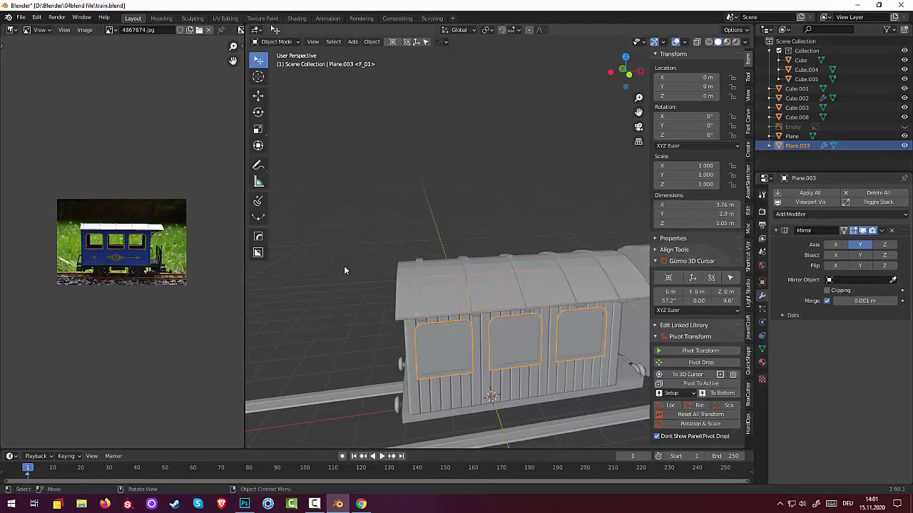
{"action": "left_click", "coordinate": [372, 286]}
{"action": "mouse_move", "coordinate": [336, 283]}
{"action": "middle_mouse_down"}
{"action": "mouse_move", "coordinate": [648, 281]}
{"action": "mouse_move", "coordinate": [257, 290]}
{"action": "mouse_move", "coordinate": [258, 279]}
{"action": "mouse_move", "coordinate": [645, 273]}
{"action": "middle_mouse_up"}
{"action": "mouse_move", "coordinate": [719, 271]}
{"action": "middle_mouse_down"}
{"action": "mouse_move", "coordinate": [549, 275]}
{"action": "mouse_move", "coordinate": [444, 291]}
{"action": "mouse_move", "coordinate": [276, 252]}
{"action": "mouse_move", "coordinate": [267, 261]}
{"action": "mouse_move", "coordinate": [278, 272]}
{"action": "mouse_move", "coordinate": [311, 264]}
{"action": "mouse_move", "coordinate": [263, 264]}
{"action": "mouse_move", "coordinate": [255, 271]}
{"action": "mouse_move", "coordinate": [297, 272]}
{"action": "mouse_move", "coordinate": [204, 345]}
{"action": "middle_mouse_up"}
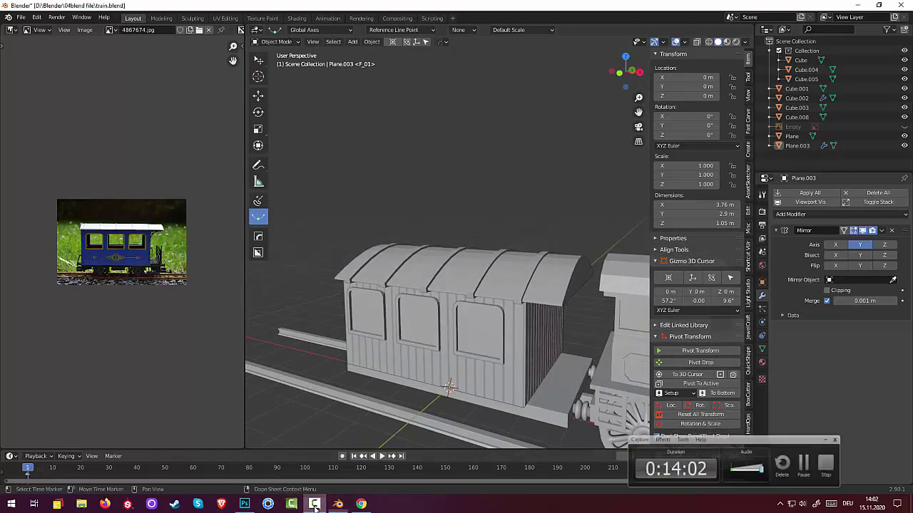
{"action": "middle_click_drag", "start_coordinate": [544, 392], "coordinate": [536, 387]}
{"action": "mouse_move", "coordinate": [345, 407]}
{"action": "middle_mouse_down"}
{"action": "mouse_move", "coordinate": [362, 397]}
{"action": "mouse_move", "coordinate": [317, 377]}
{"action": "mouse_move", "coordinate": [311, 391]}
{"action": "mouse_move", "coordinate": [513, 445]}
{"action": "mouse_move", "coordinate": [357, 394]}
{"action": "middle_mouse_up"}
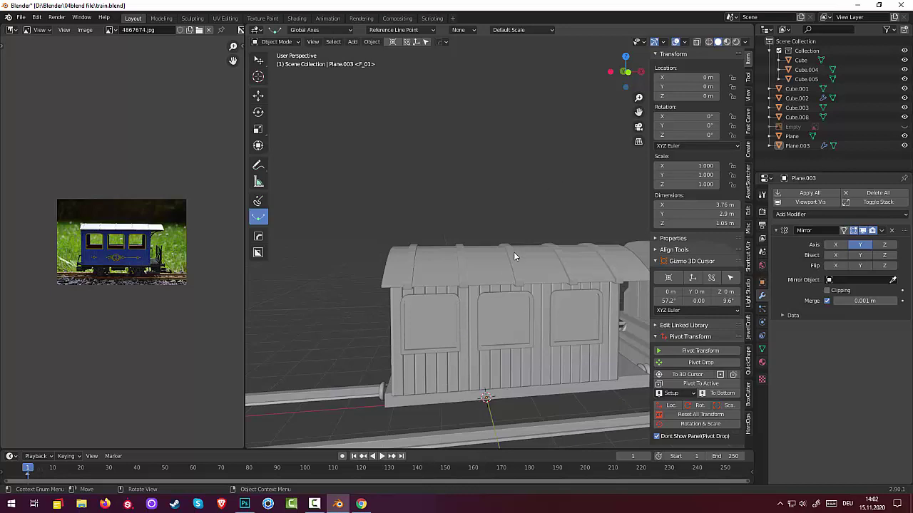
- Select Plane.003 in Edit Mode and select the whole front window frame
{"action": "left_click", "coordinate": [288, 43]}
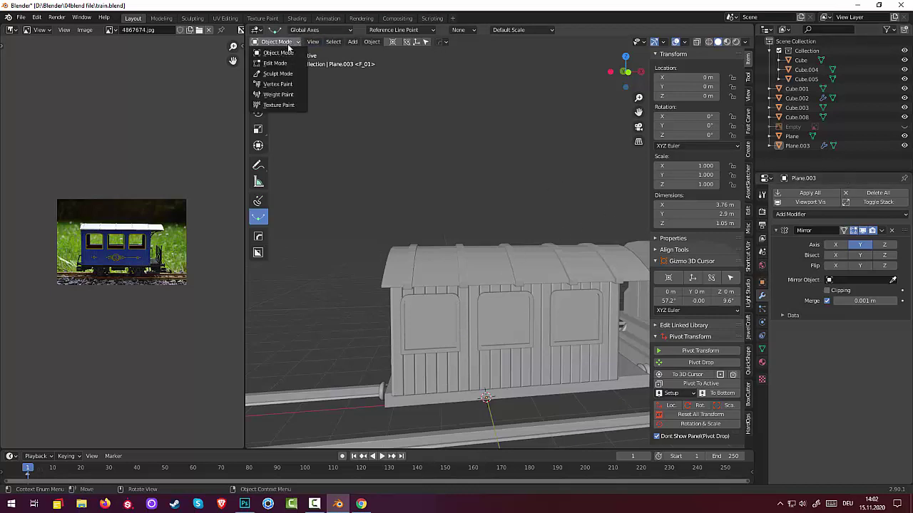
{"action": "left_click", "coordinate": [281, 53]}
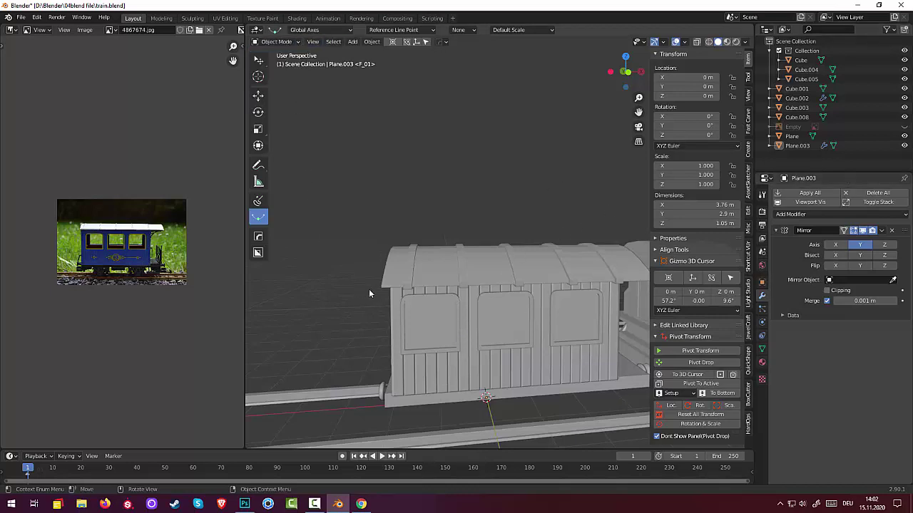
{"action": "left_click", "coordinate": [404, 302]}
{"action": "left_click", "coordinate": [272, 42]}
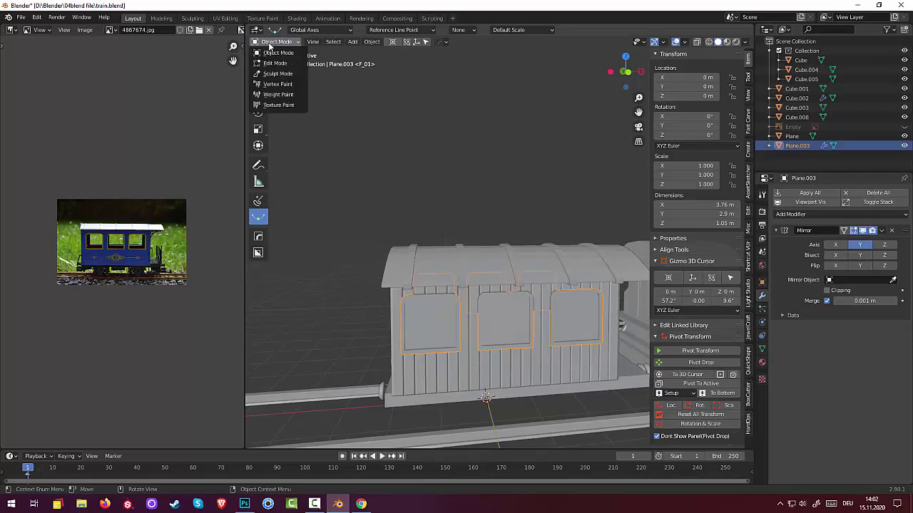
{"action": "left_click", "coordinate": [273, 61]}
{"action": "key", "text": "w"}
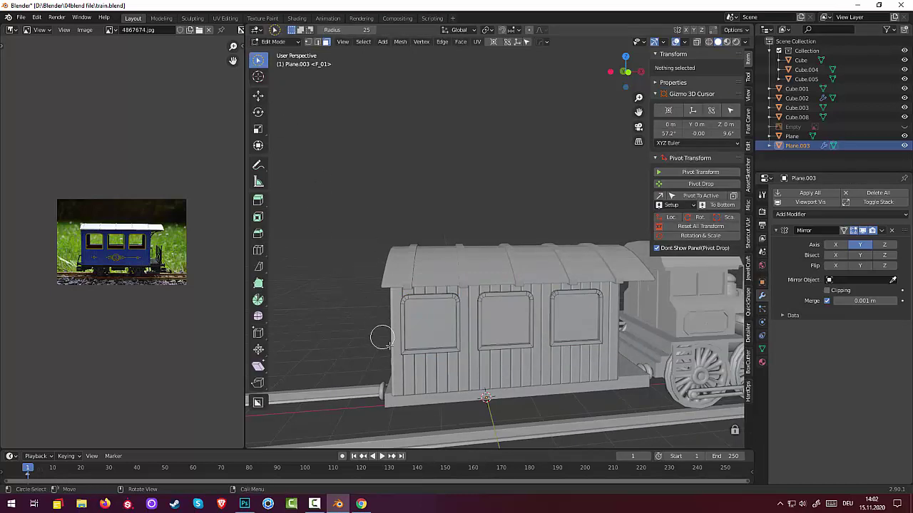
{"action": "left_click", "coordinate": [410, 336]}
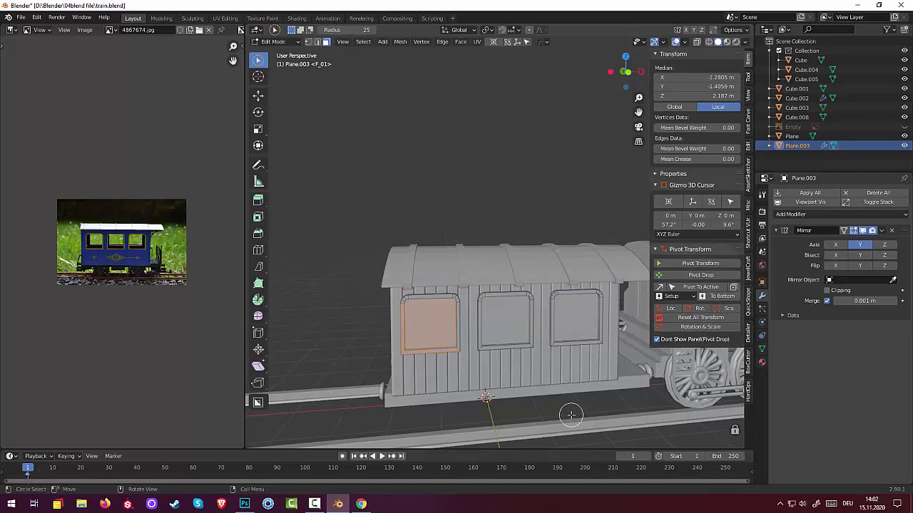
{"action": "key", "text": "ctrl+KP_Add"}
{"action": "key", "text": "ctrl+KP_Add"}
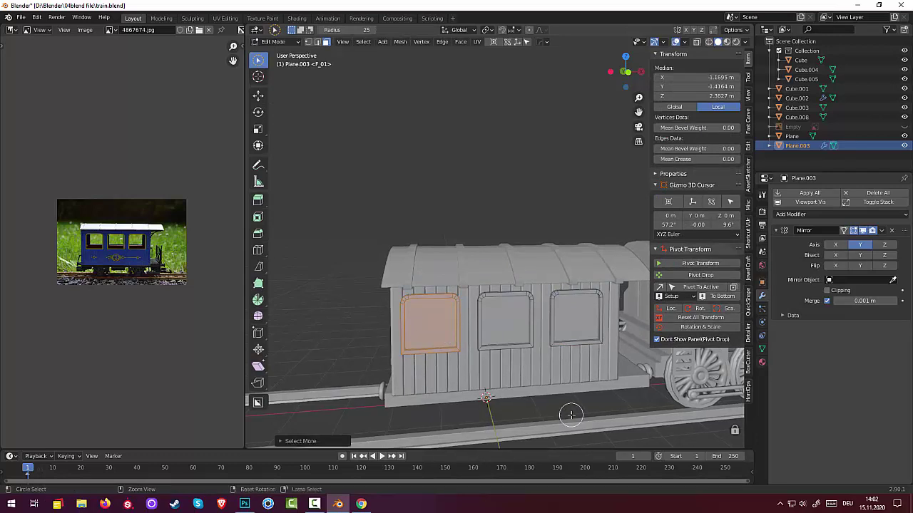
- Duplicate the window frame, leave the copy over the window, then deselect all
{"action": "mouse_move", "coordinate": [546, 393]}
{"action": "middle_mouse_down"}
{"action": "mouse_move", "coordinate": [605, 351]}
{"action": "mouse_move", "coordinate": [560, 368]}
{"action": "middle_mouse_up"}
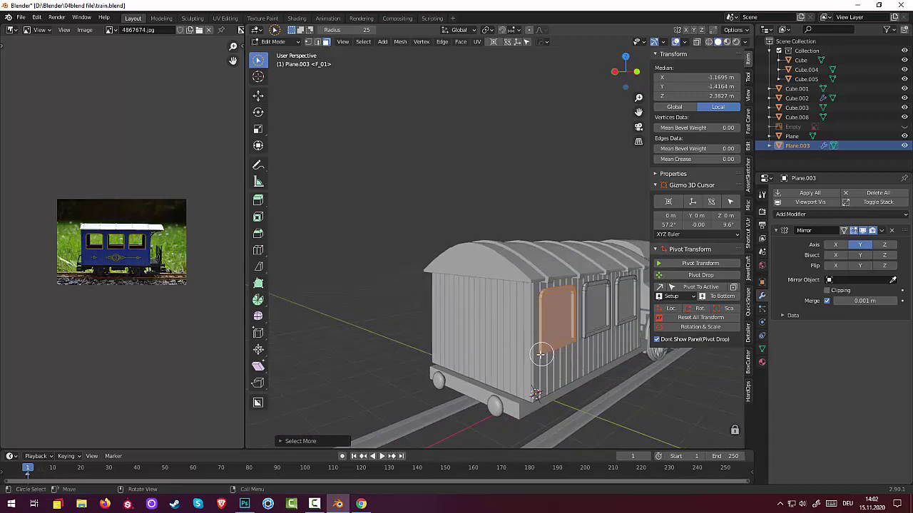
{"action": "key", "text": "g"}
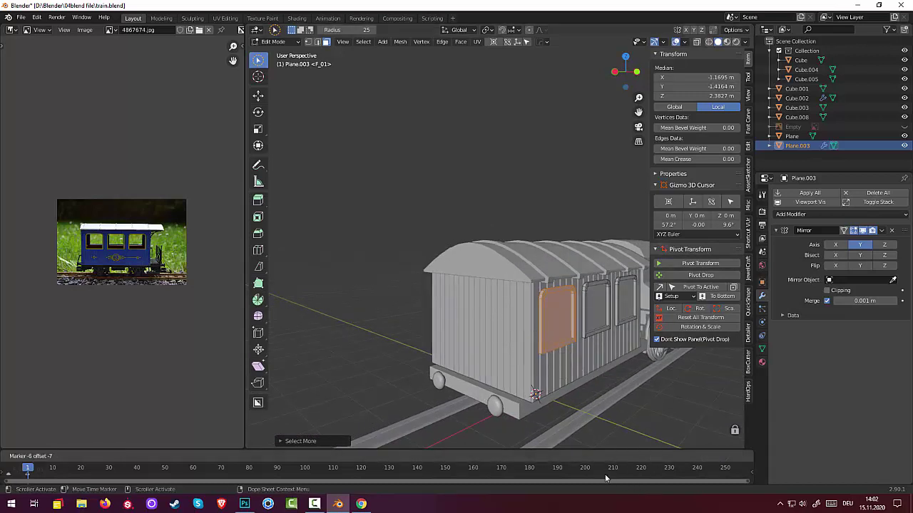
{"action": "left_click", "coordinate": [561, 335]}
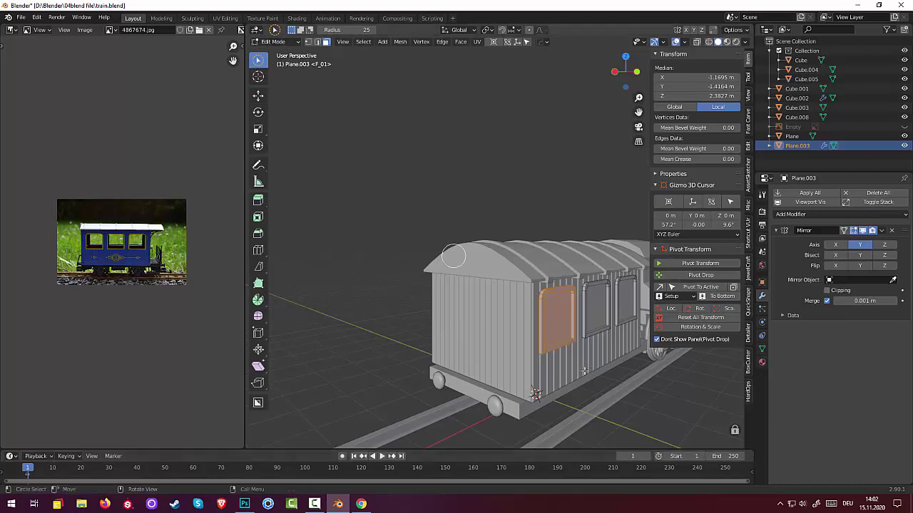
{"action": "scroll", "coordinate": [578, 374], "scroll_direction": "down", "scroll_amount": 2}
{"action": "scroll", "coordinate": [554, 339], "scroll_direction": "up", "scroll_amount": 4}
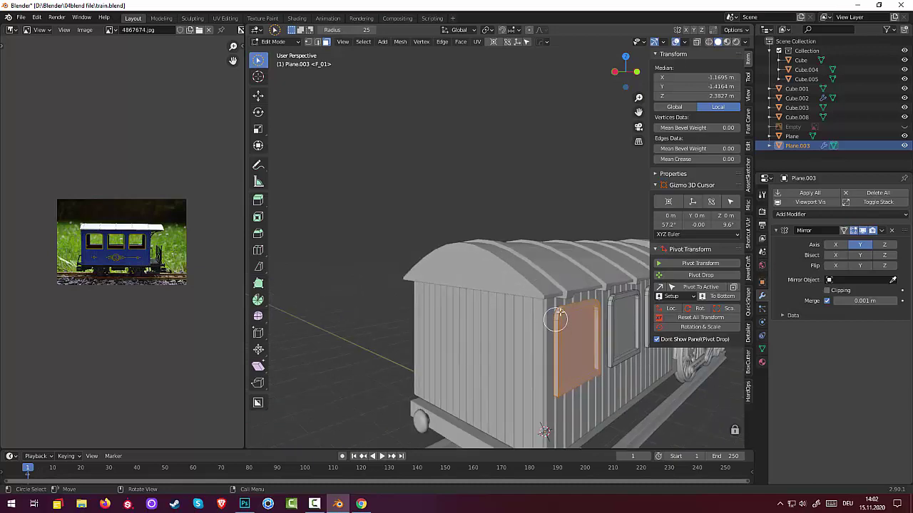
{"action": "middle_click_drag", "start_coordinate": [573, 293], "coordinate": [528, 248]}
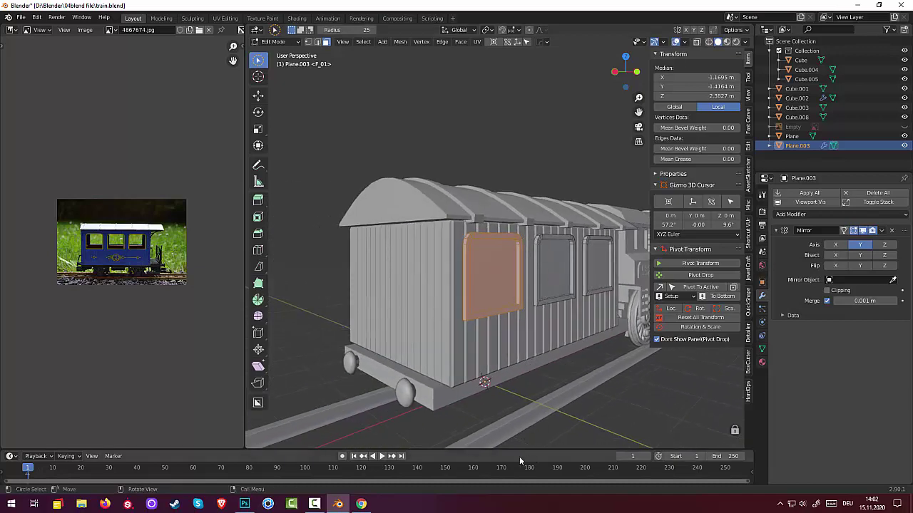
{"action": "key", "text": "g"}
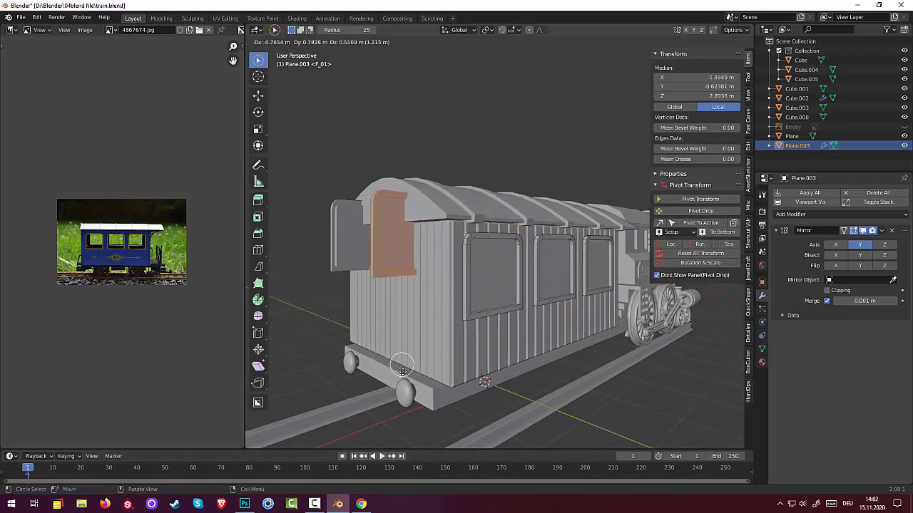
{"action": "left_click", "coordinate": [496, 412]}
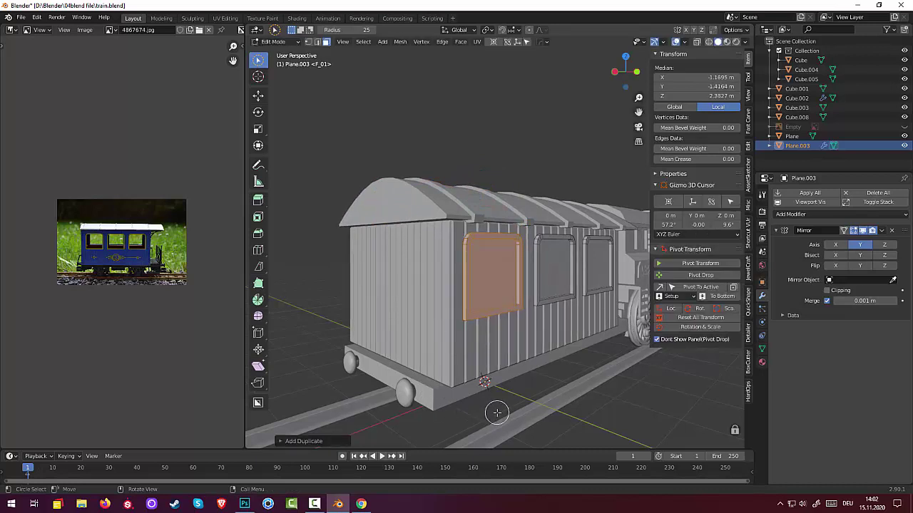
{"action": "key", "text": "alt+a"}
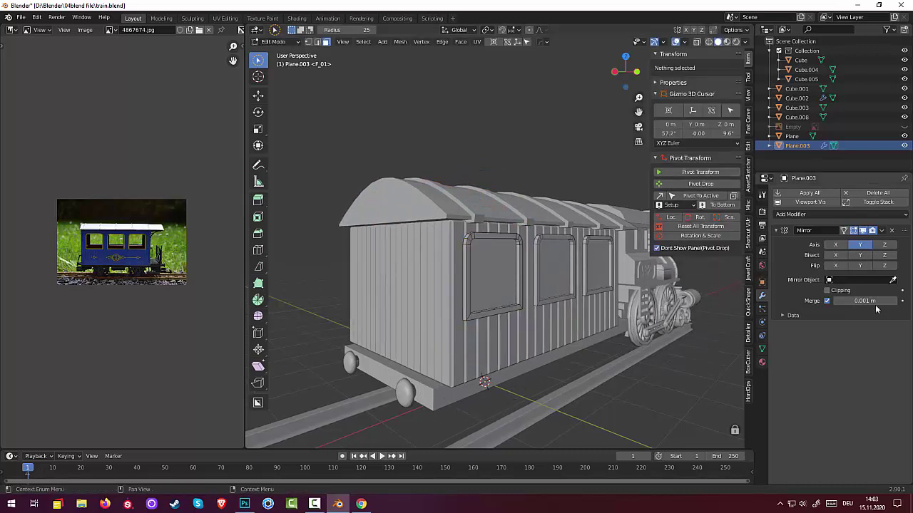
- Apply the window-frame object's Mirror modifier in Object Mode, then return to Edit Mode
{"action": "left_click", "coordinate": [277, 42]}
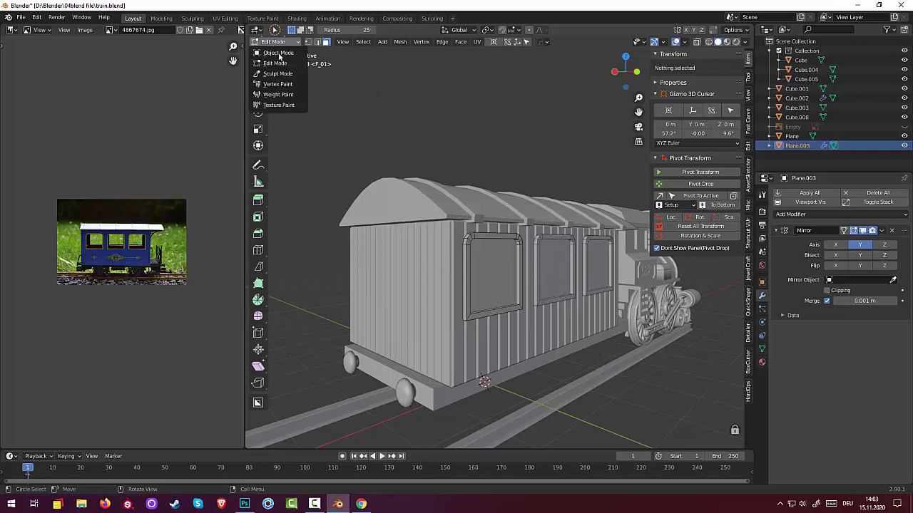
{"action": "left_click", "coordinate": [280, 57]}
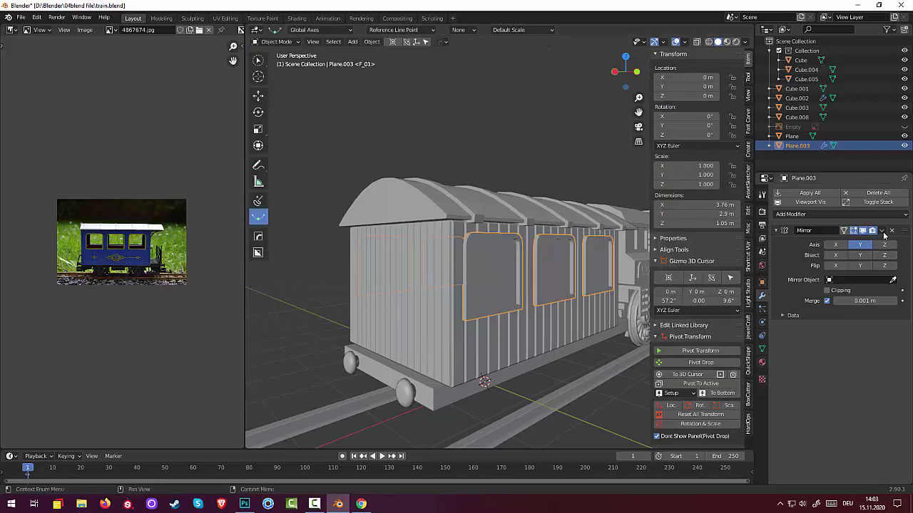
{"action": "left_click", "coordinate": [882, 231]}
{"action": "left_click", "coordinate": [841, 241]}
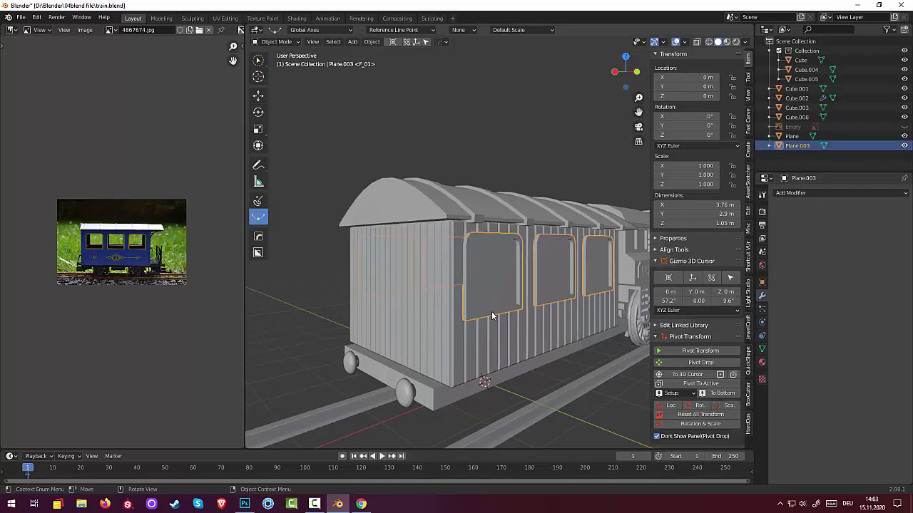
{"action": "left_click", "coordinate": [277, 42]}
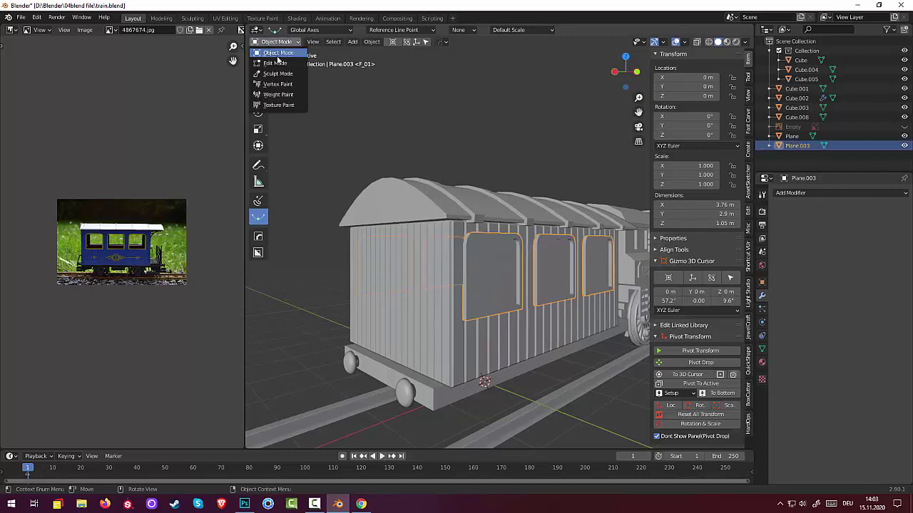
{"action": "left_click", "coordinate": [277, 66]}
- Select the whole front window frame and slide its vertices into a new position
{"action": "left_click", "coordinate": [489, 289]}
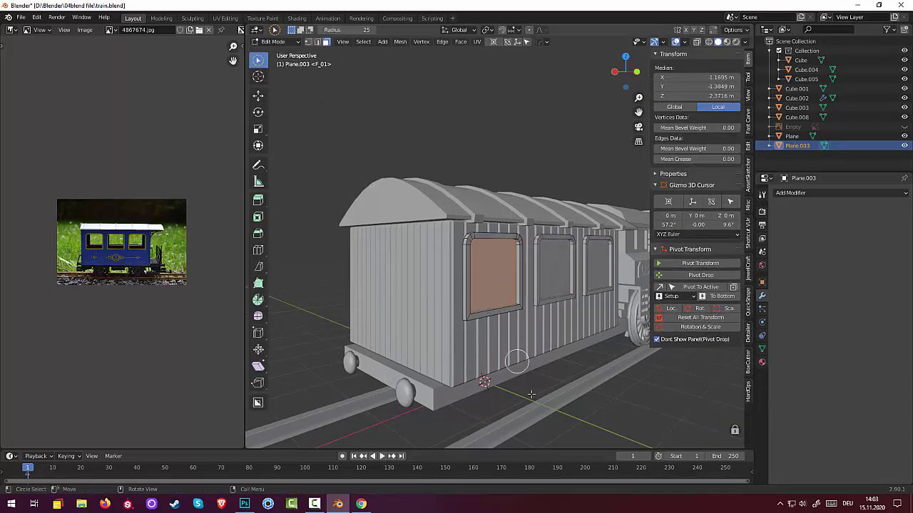
{"action": "key", "text": "ctrl+KP_Add"}
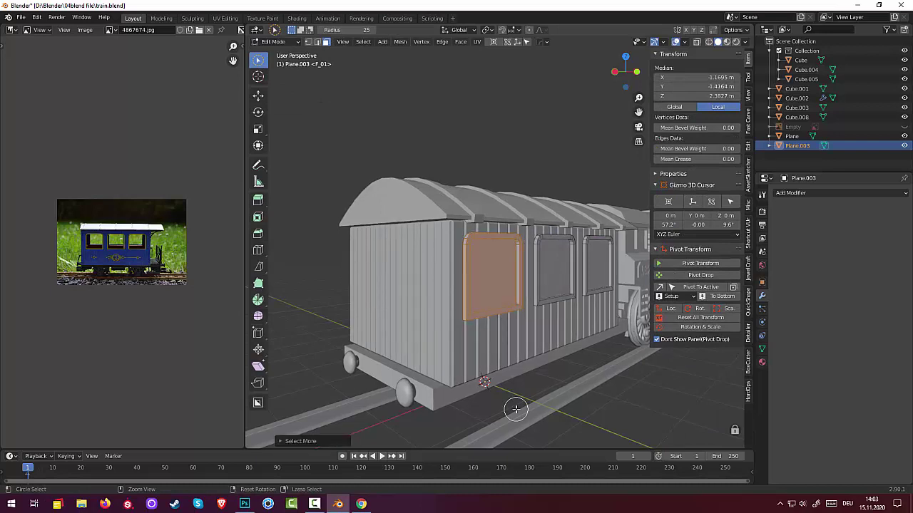
{"action": "key", "text": "g"}
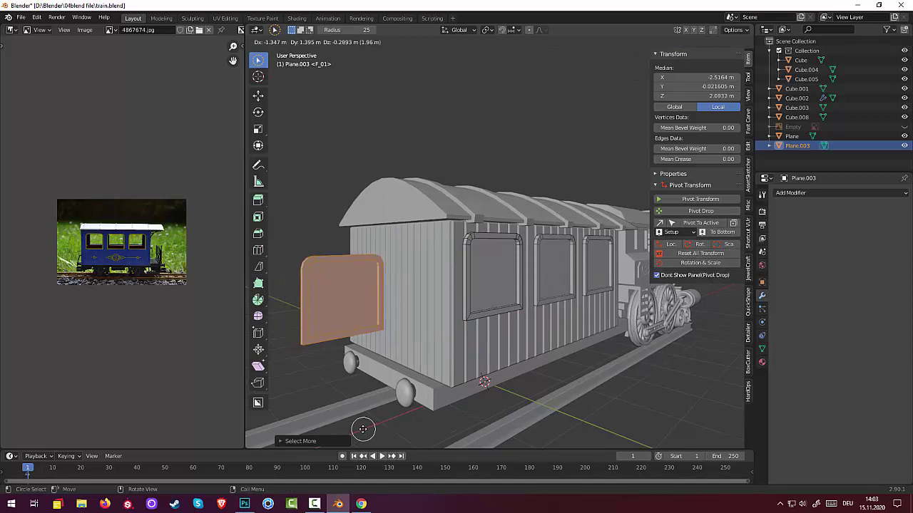
{"action": "key", "text": "g"}
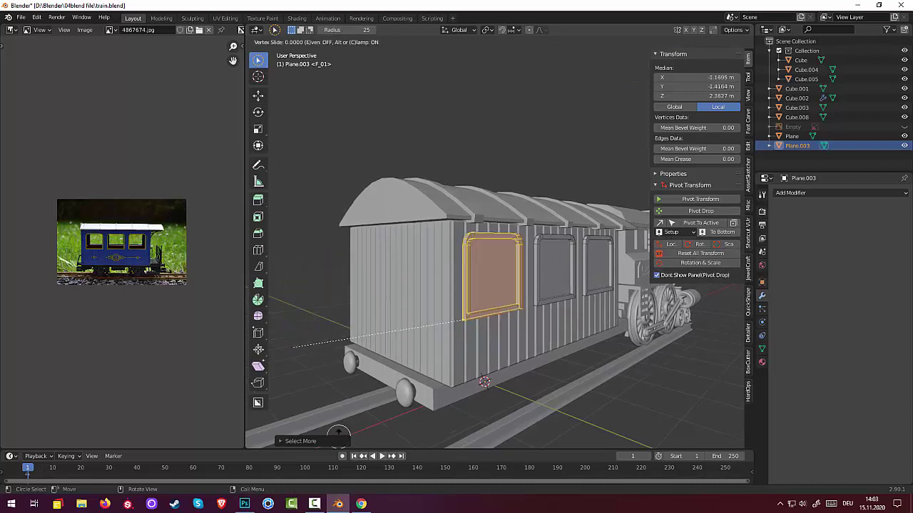
{"action": "left_click", "coordinate": [485, 390]}
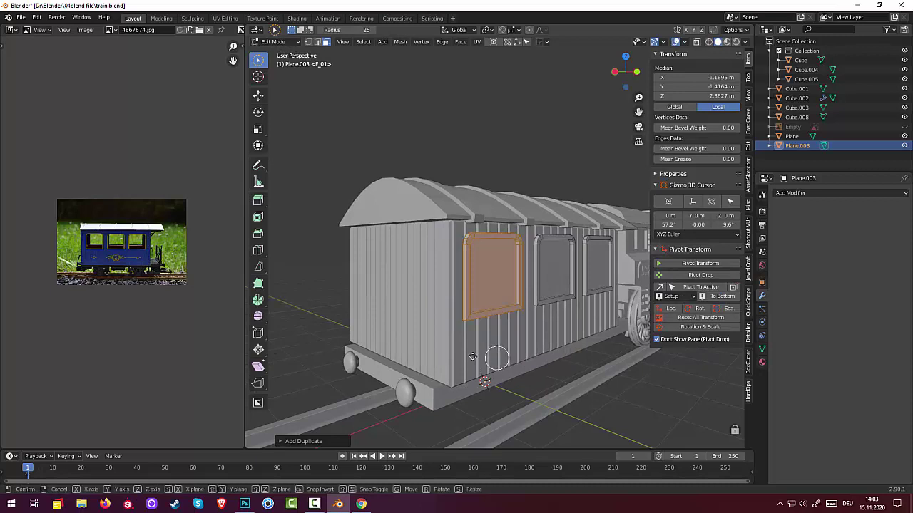
- Move the copied frame out left of the carriage and rotate it around Z to face the rear
{"action": "key", "text": "g"}
{"action": "left_click", "coordinate": [337, 383]}
{"action": "mouse_move", "coordinate": [336, 383]}
{"action": "middle_mouse_down"}
{"action": "mouse_move", "coordinate": [459, 362]}
{"action": "mouse_move", "coordinate": [450, 368]}
{"action": "mouse_move", "coordinate": [587, 300]}
{"action": "middle_mouse_up"}
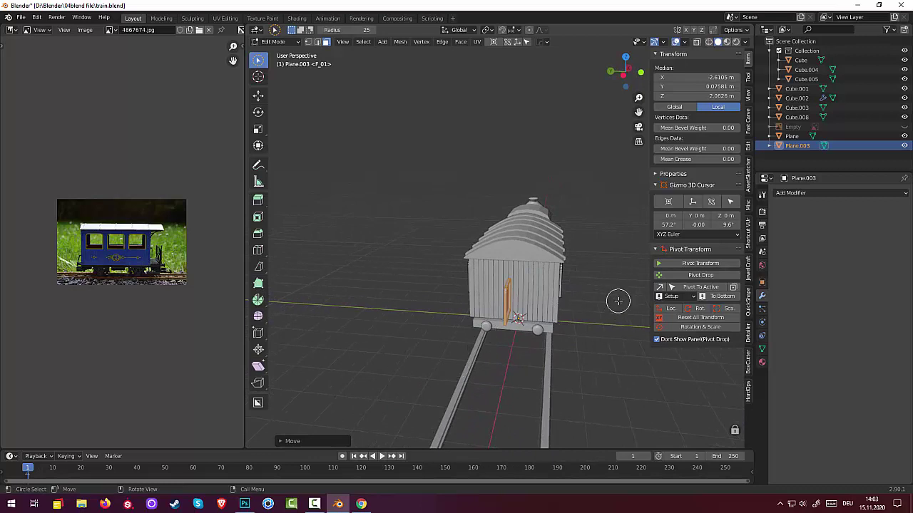
{"action": "key", "text": "r"}
{"action": "key", "text": "z"}
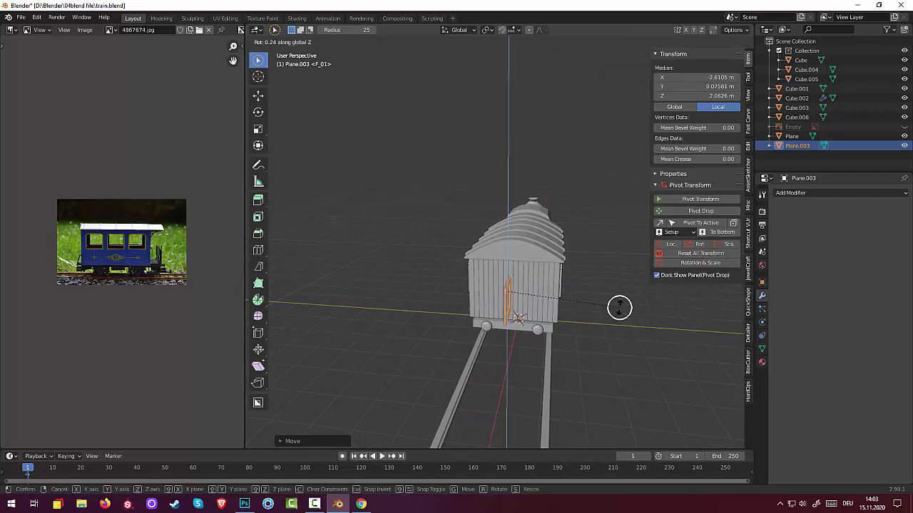
{"action": "type", "text": "90"}
{"action": "left_click", "coordinate": [505, 324]}
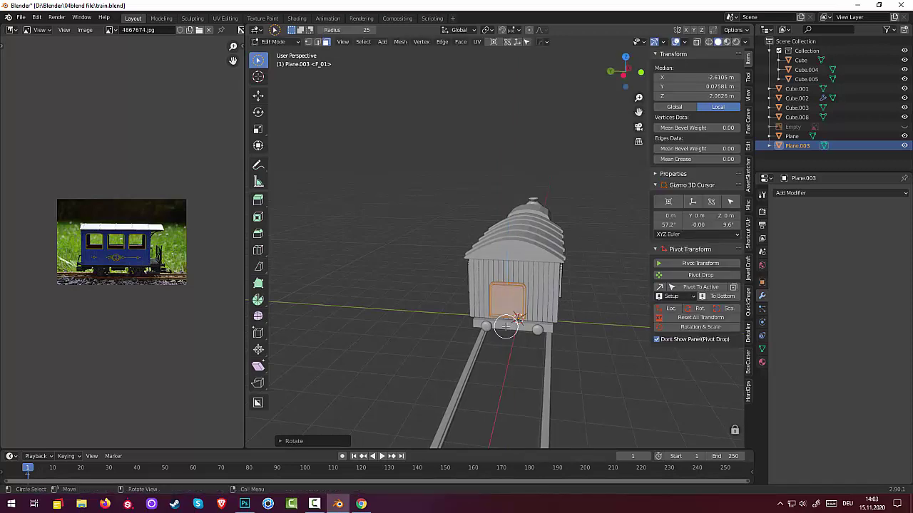
{"action": "mouse_move", "coordinate": [505, 325]}
{"action": "middle_mouse_down"}
{"action": "mouse_move", "coordinate": [545, 306]}
{"action": "mouse_move", "coordinate": [579, 322]}
{"action": "mouse_move", "coordinate": [527, 311]}
{"action": "mouse_move", "coordinate": [534, 300]}
{"action": "middle_mouse_up"}
- From a straight rear view, raise the window face higher and grow the selection
{"action": "key", "text": "KP_3"}
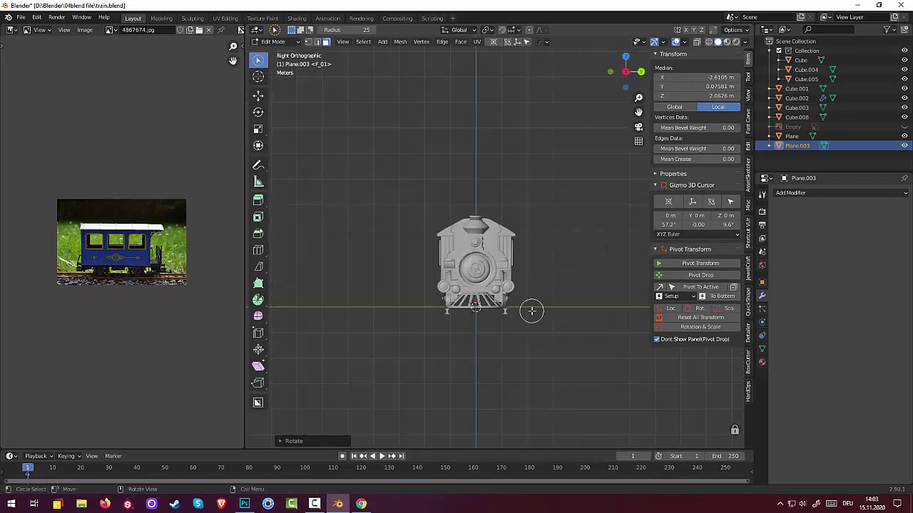
{"action": "key", "text": "ctrl+KP_3"}
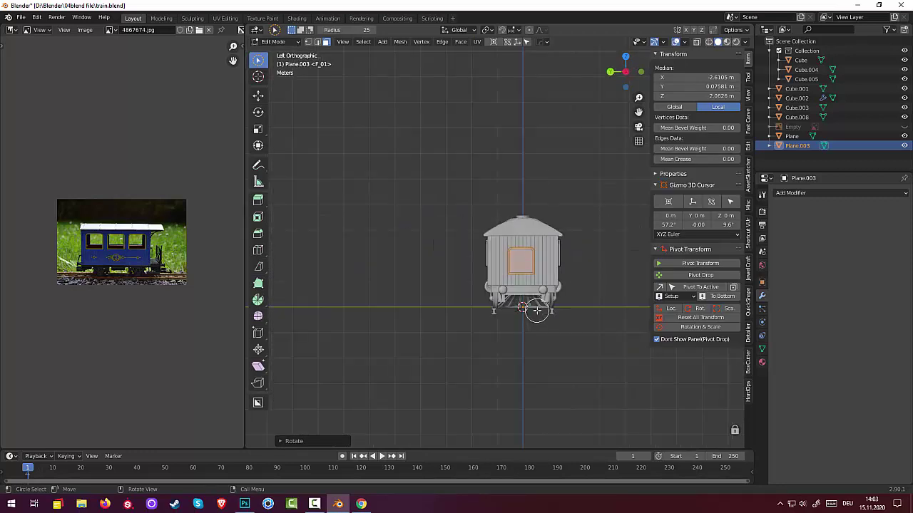
{"action": "scroll", "coordinate": [544, 305], "scroll_direction": "up", "scroll_amount": 2}
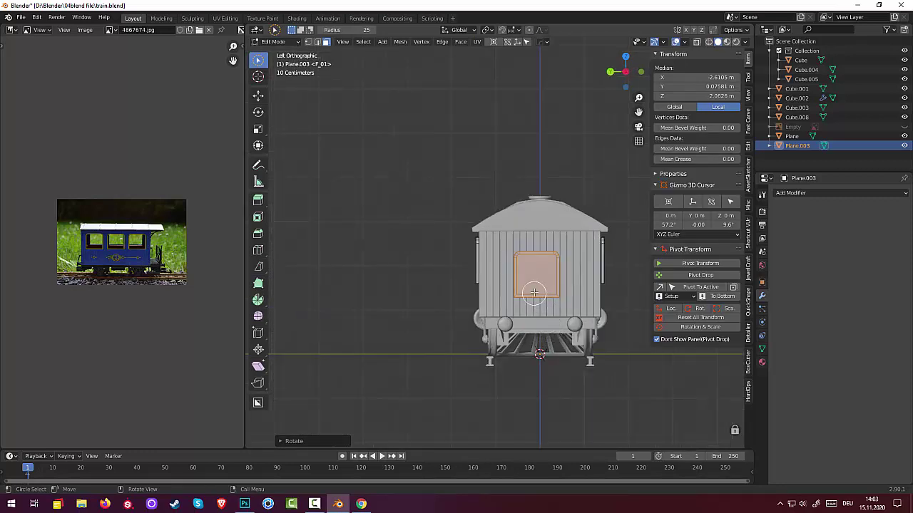
{"action": "key", "text": "g"}
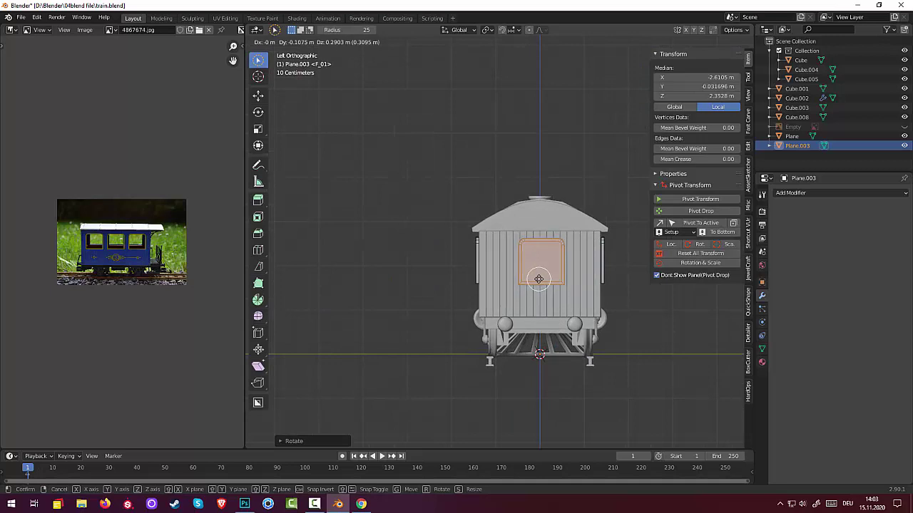
{"action": "left_click", "coordinate": [538, 279]}
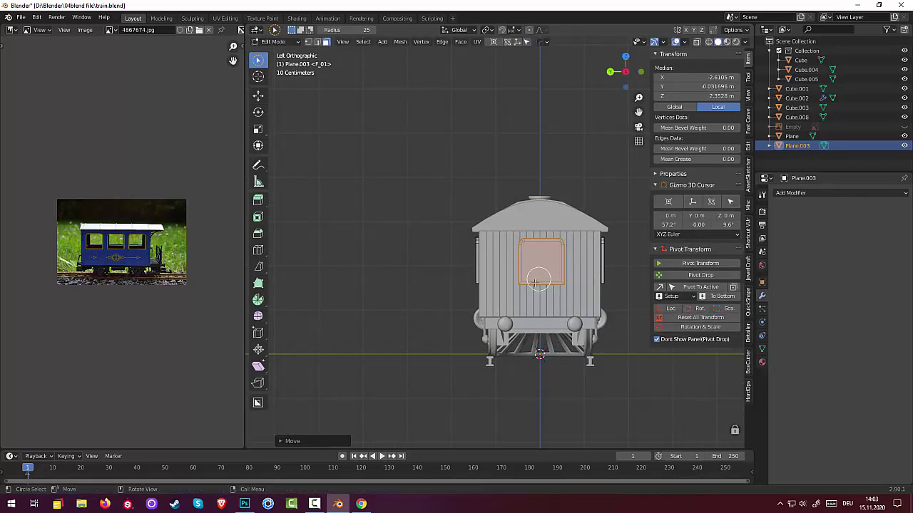
{"action": "mouse_move", "coordinate": [548, 311]}
{"action": "middle_mouse_down"}
{"action": "mouse_move", "coordinate": [535, 285]}
{"action": "mouse_move", "coordinate": [511, 350]}
{"action": "mouse_move", "coordinate": [500, 293]}
{"action": "mouse_move", "coordinate": [372, 257]}
{"action": "mouse_move", "coordinate": [420, 267]}
{"action": "mouse_move", "coordinate": [493, 306]}
{"action": "mouse_move", "coordinate": [499, 345]}
{"action": "mouse_move", "coordinate": [533, 365]}
{"action": "middle_mouse_up"}
{"action": "scroll", "coordinate": [373, 256], "scroll_direction": "up", "scroll_amount": 2}
{"action": "scroll", "coordinate": [373, 254], "scroll_direction": "up", "scroll_amount": 1}
{"action": "scroll", "coordinate": [420, 267], "scroll_direction": "down", "scroll_amount": 2}
{"action": "scroll", "coordinate": [532, 365], "scroll_direction": "down", "scroll_amount": 2}
{"action": "key", "text": "ctrl+KP_Add"}
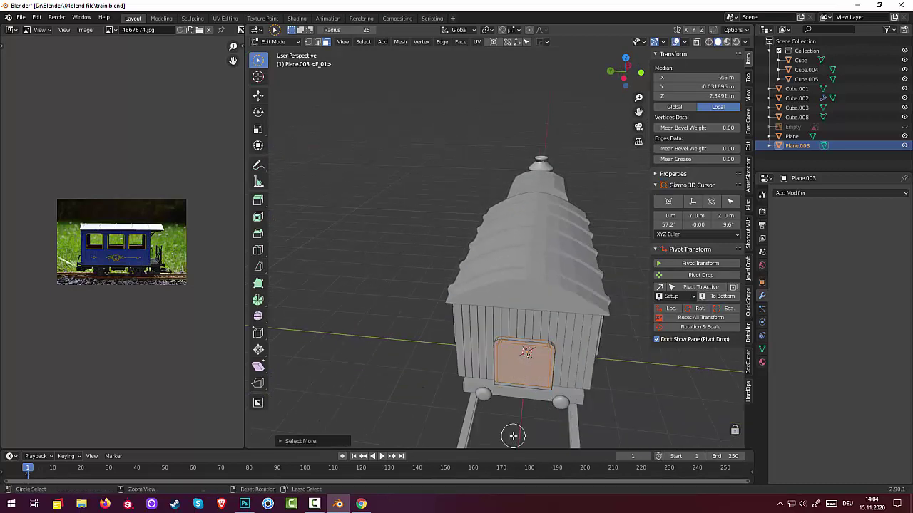
- Grow the selection to the border faces and rotate the rear window 180° around Z
{"action": "key", "text": "ctrl+KP_Add"}
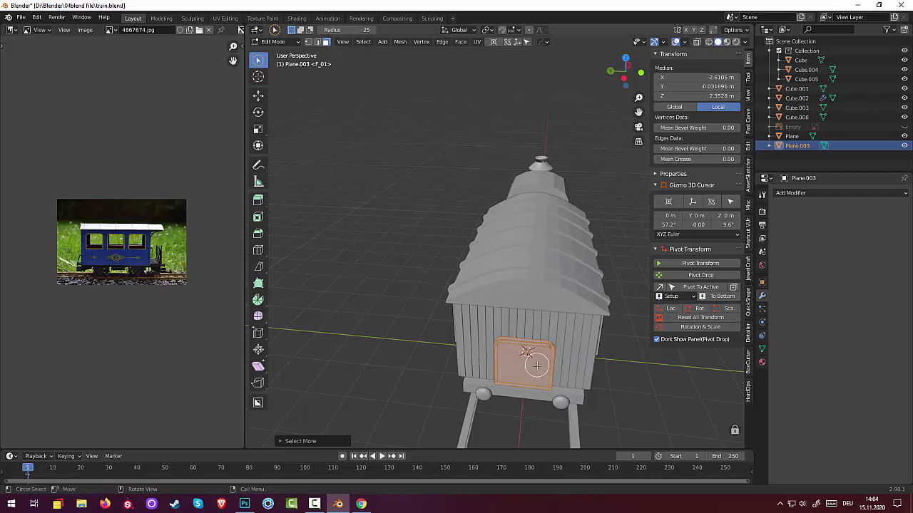
{"action": "key", "text": "r"}
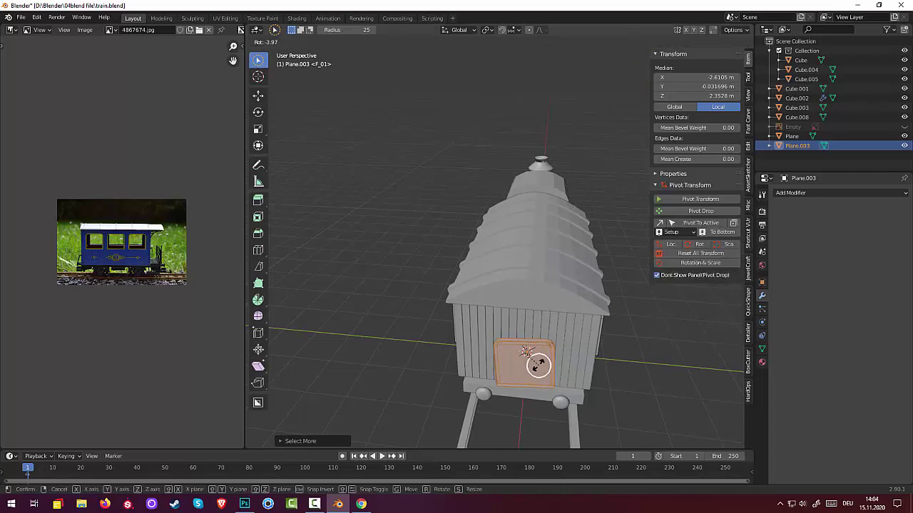
{"action": "type", "text": "z1"}
{"action": "type", "text": "80"}
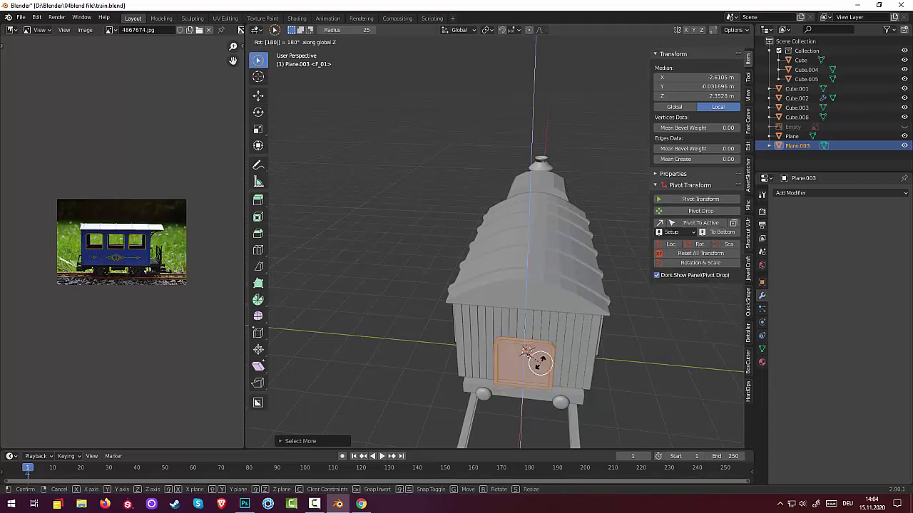
{"action": "key", "text": "Return"}
- Inset the window face to add a border ring and grow the selection to include it
{"action": "mouse_move", "coordinate": [540, 363]}
{"action": "middle_mouse_down"}
{"action": "mouse_move", "coordinate": [540, 287]}
{"action": "mouse_move", "coordinate": [526, 335]}
{"action": "mouse_move", "coordinate": [528, 320]}
{"action": "middle_mouse_up"}
{"action": "scroll", "coordinate": [427, 274], "scroll_direction": "up", "scroll_amount": 5}
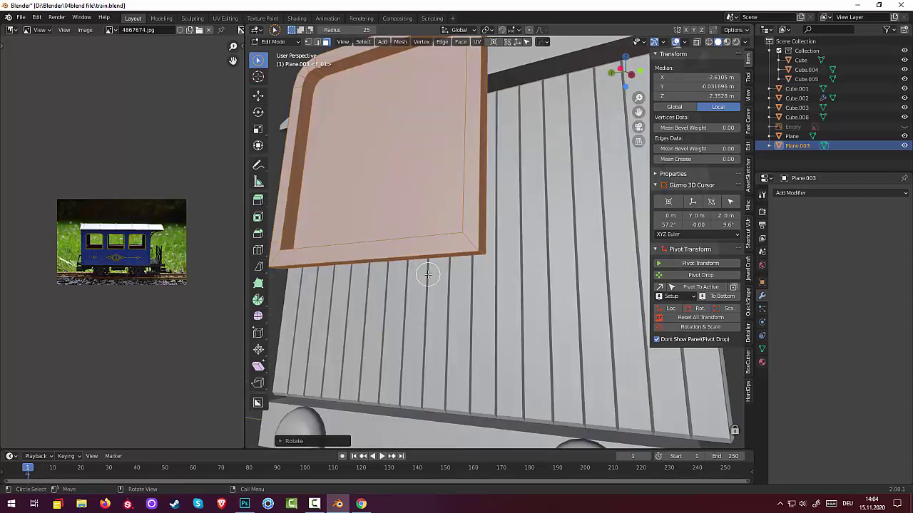
{"action": "middle_click_drag", "start_coordinate": [428, 270], "coordinate": [477, 302]}
{"action": "scroll", "coordinate": [477, 301], "scroll_direction": "down", "scroll_amount": 3}
{"action": "scroll", "coordinate": [473, 306], "scroll_direction": "down", "scroll_amount": 2}
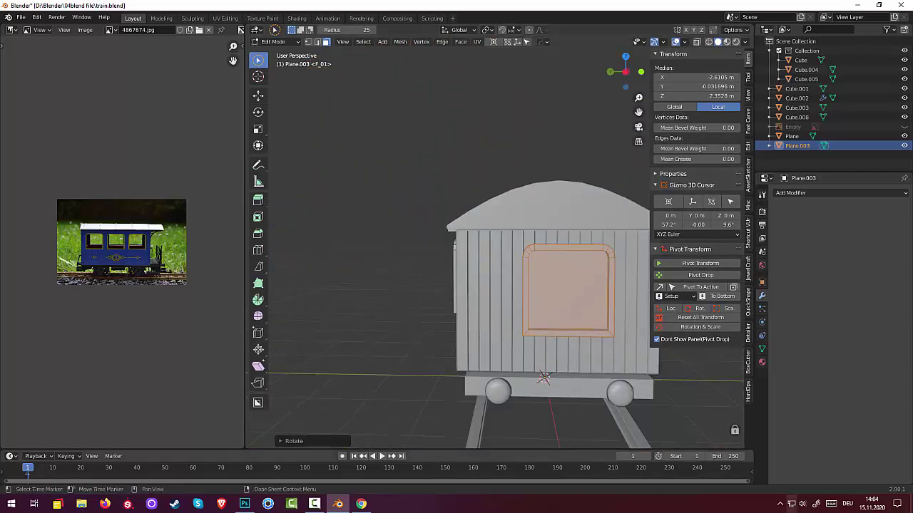
{"action": "key", "text": "i"}
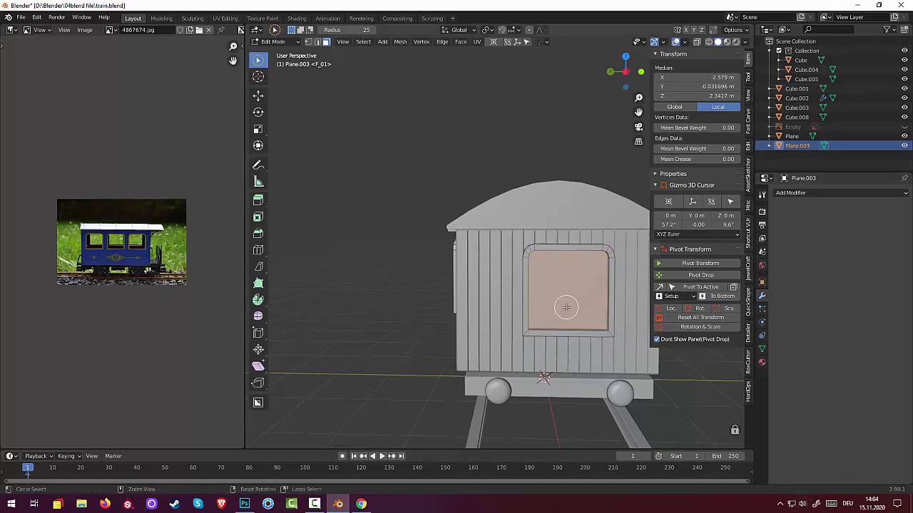
{"action": "key", "text": "ctrl+KP_Add"}
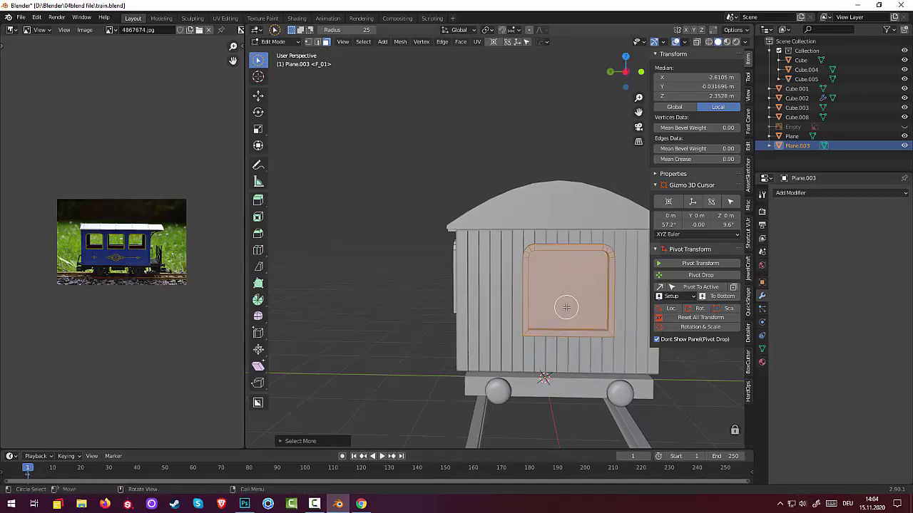
- Separate the selected window faces into a new object using P > Selection
{"action": "left_click", "coordinate": [904, 146]}
{"action": "left_click", "coordinate": [904, 146]}
{"action": "key", "text": "p"}
{"action": "left_click", "coordinate": [434, 393]}
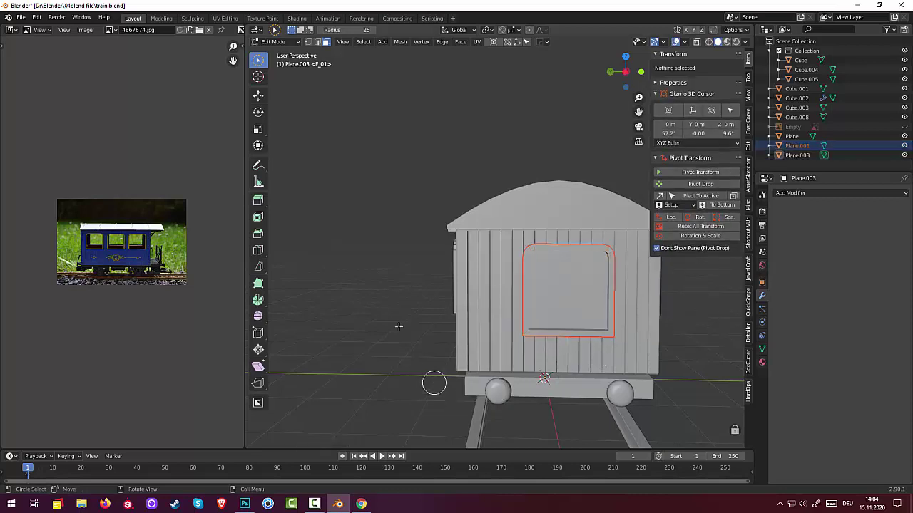
- Return to Object Mode and select the separated window frame Plane.001
{"action": "left_click", "coordinate": [273, 42]}
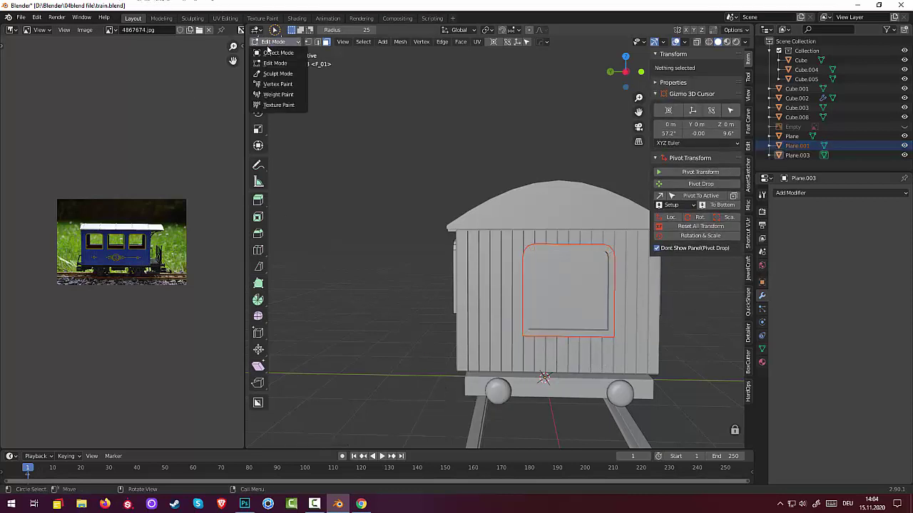
{"action": "left_click", "coordinate": [274, 55]}
{"action": "left_click", "coordinate": [520, 285]}
{"action": "mouse_move", "coordinate": [539, 289]}
{"action": "middle_mouse_down"}
{"action": "mouse_move", "coordinate": [545, 342]}
{"action": "mouse_move", "coordinate": [504, 364]}
{"action": "mouse_move", "coordinate": [463, 303]}
{"action": "middle_mouse_up"}
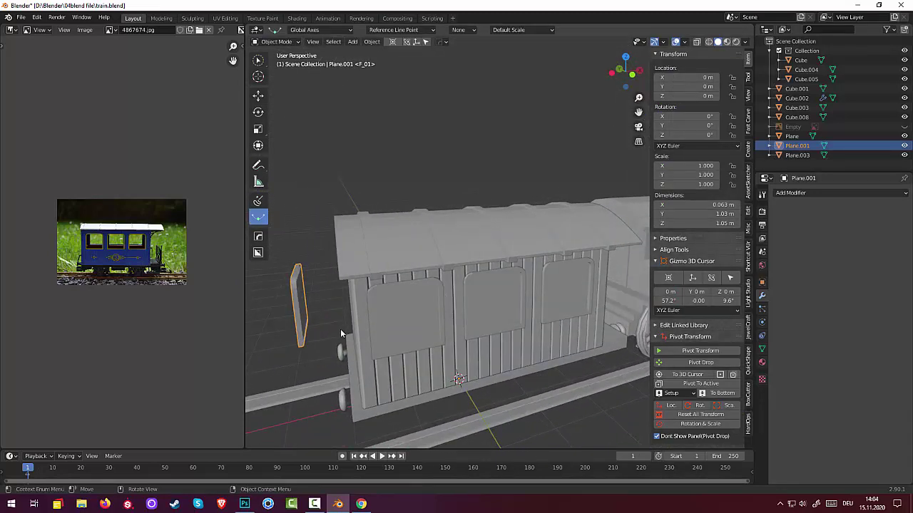
{"action": "key", "text": "g"}
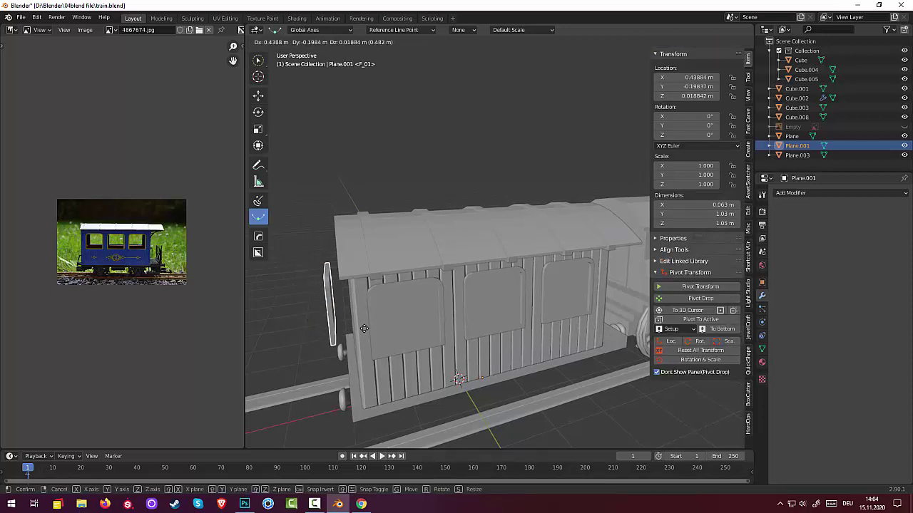
- Move Plane.001 along X toward the carriage's rear wall
{"action": "key", "text": "x"}
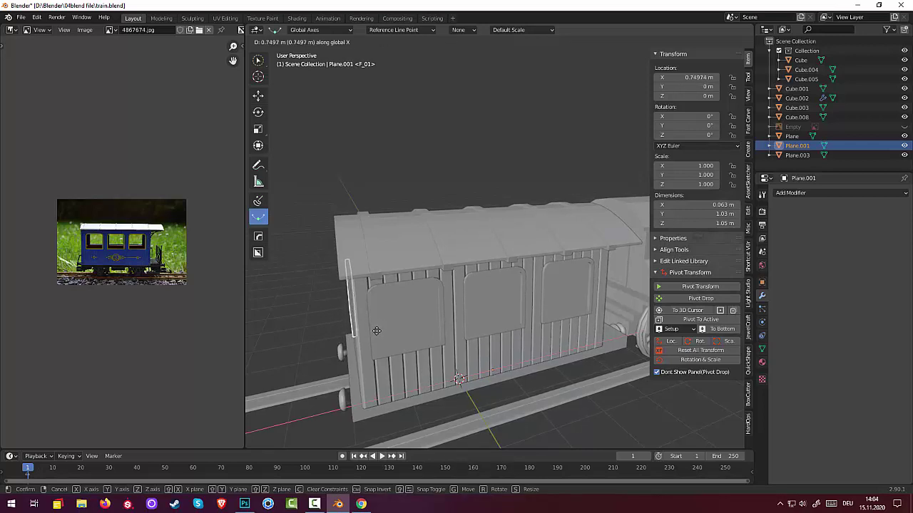
{"action": "left_click", "coordinate": [376, 330]}
{"action": "middle_click_drag", "start_coordinate": [436, 311], "coordinate": [493, 283]}
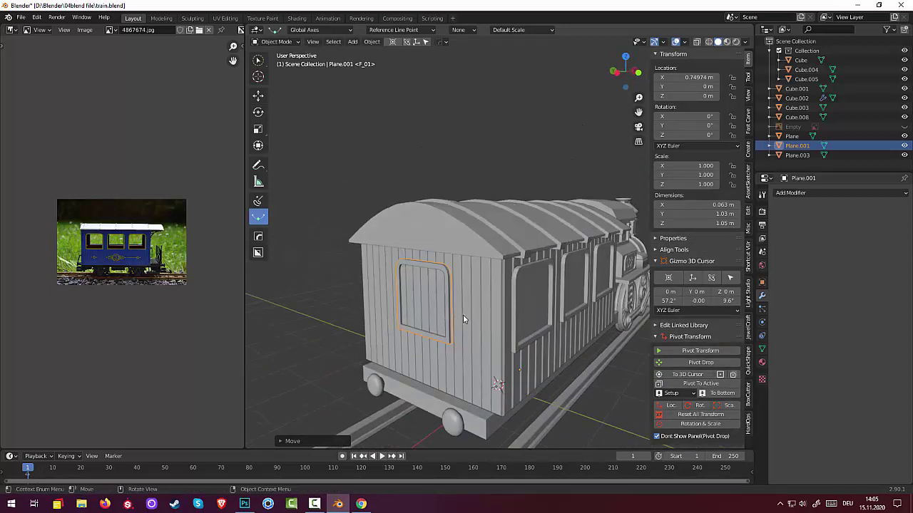
{"action": "mouse_move", "coordinate": [463, 314]}
{"action": "middle_mouse_down"}
{"action": "mouse_move", "coordinate": [497, 314]}
{"action": "mouse_move", "coordinate": [476, 291]}
{"action": "mouse_move", "coordinate": [479, 276]}
{"action": "middle_mouse_up"}
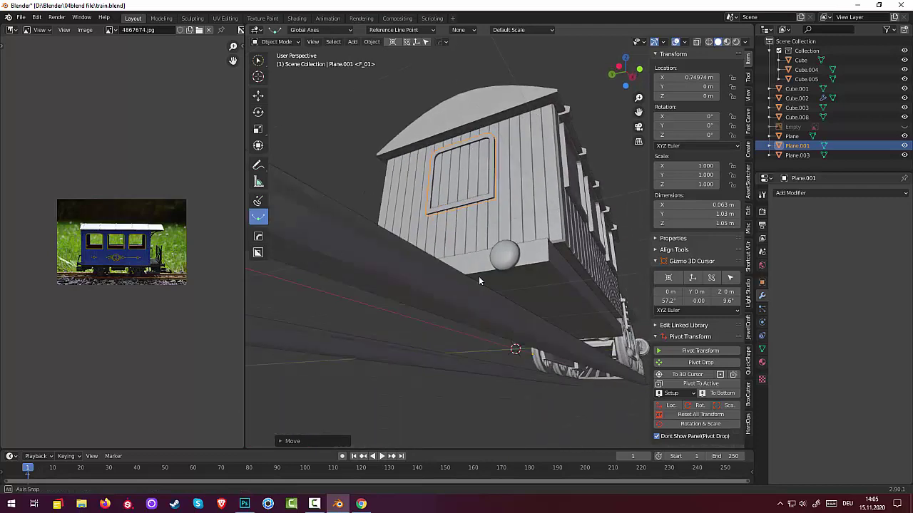
{"action": "scroll", "coordinate": [451, 243], "scroll_direction": "up", "scroll_amount": 3}
{"action": "scroll", "coordinate": [450, 235], "scroll_direction": "up", "scroll_amount": 2}
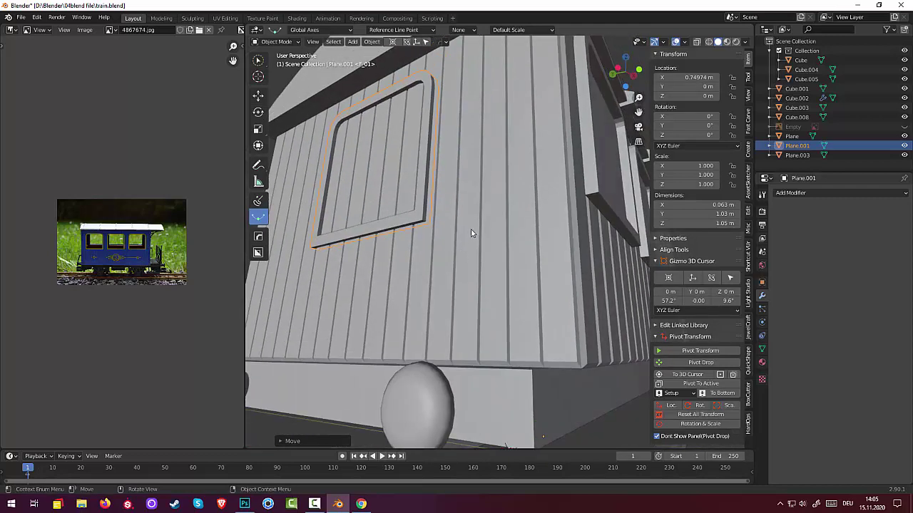
- Nudge Plane.001 along X until flush at X 0.71801 m, then select Cube.008
{"action": "key", "text": "g"}
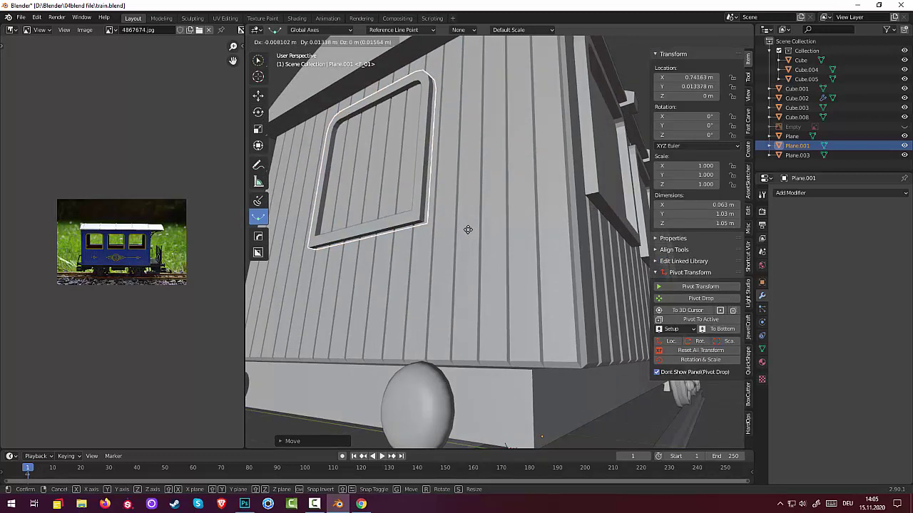
{"action": "key", "text": "x"}
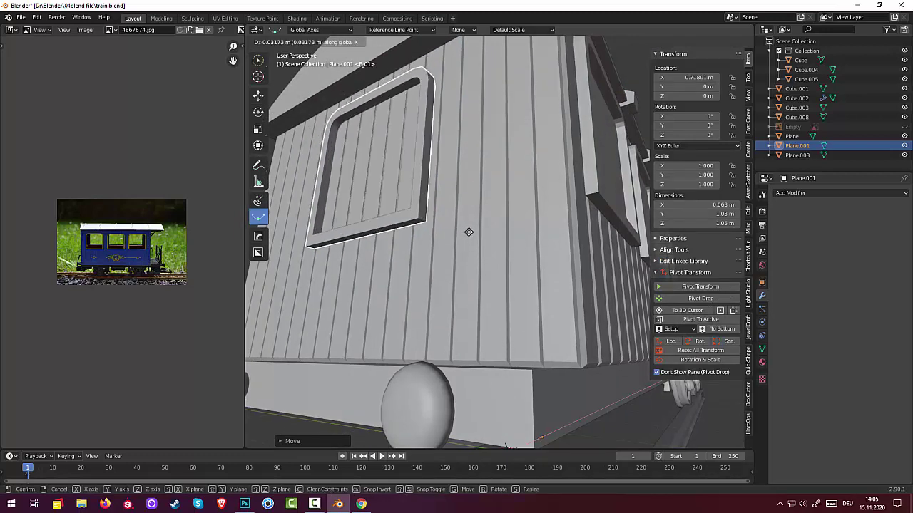
{"action": "left_click", "coordinate": [468, 231]}
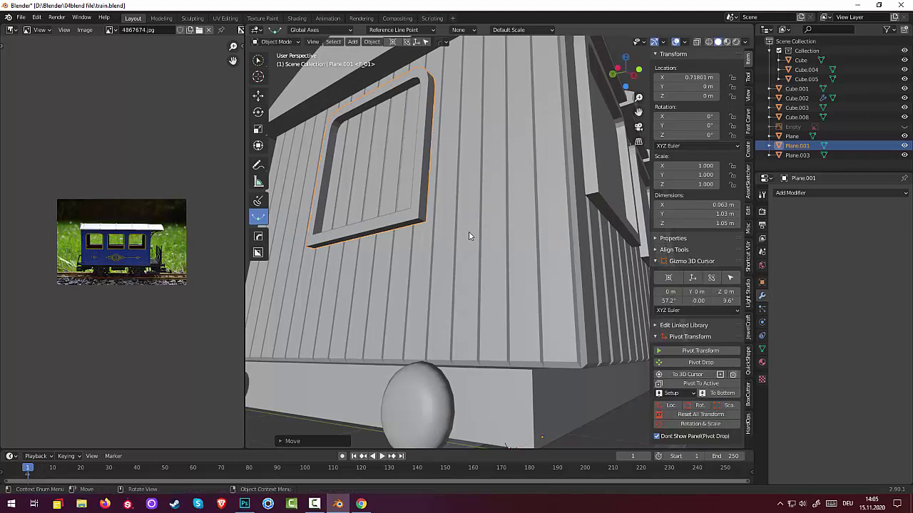
{"action": "left_click", "coordinate": [402, 228]}
- Put the carriage body in Edit Mode, choose the click-select tool, then return to Object Mode
{"action": "left_click", "coordinate": [275, 44]}
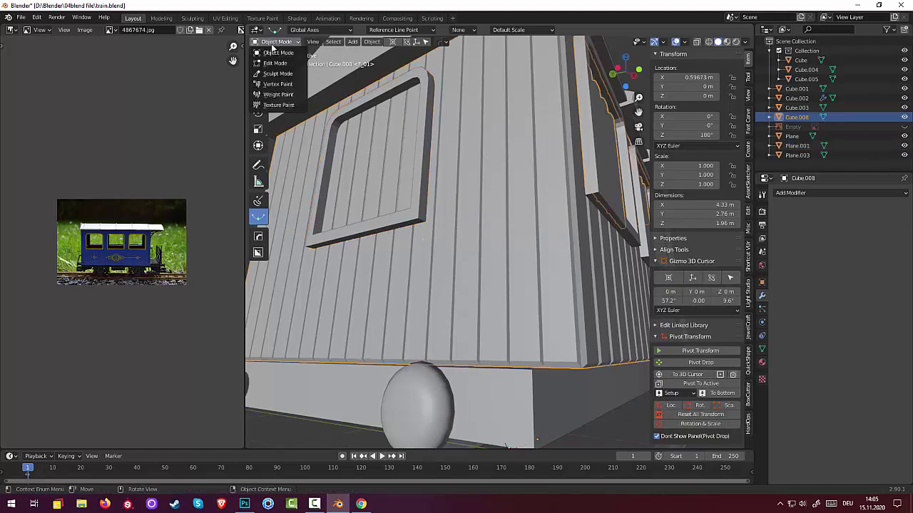
{"action": "left_click", "coordinate": [275, 64]}
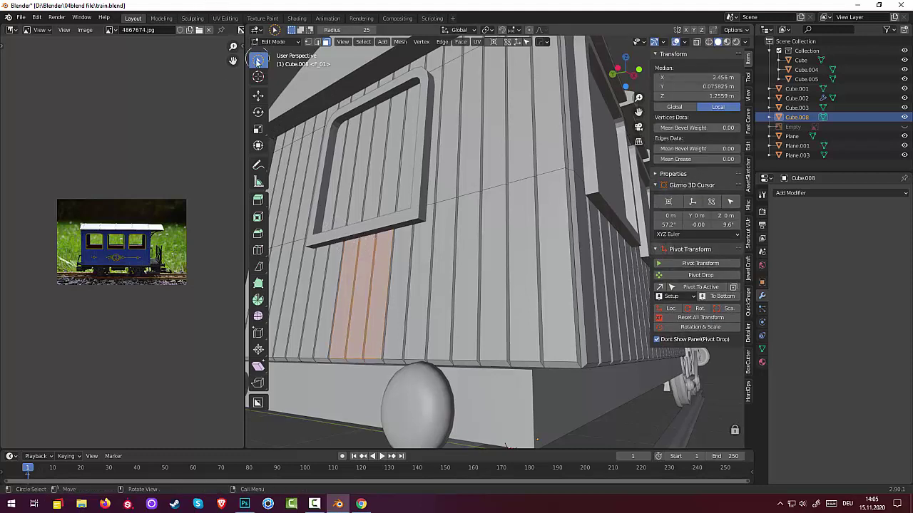
{"action": "left_click_drag", "start_coordinate": [258, 60], "coordinate": [283, 65]}
{"action": "left_click", "coordinate": [284, 65]}
{"action": "left_click", "coordinate": [274, 42]}
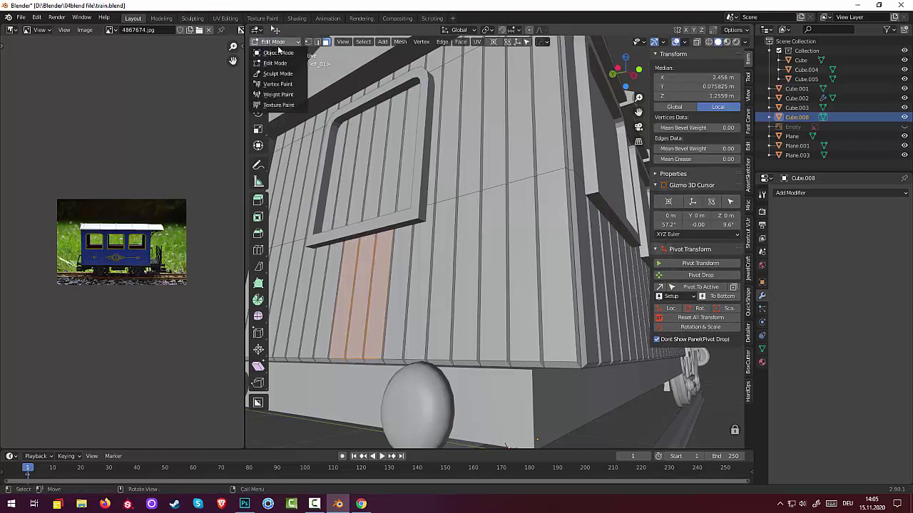
{"action": "left_click", "coordinate": [280, 43]}
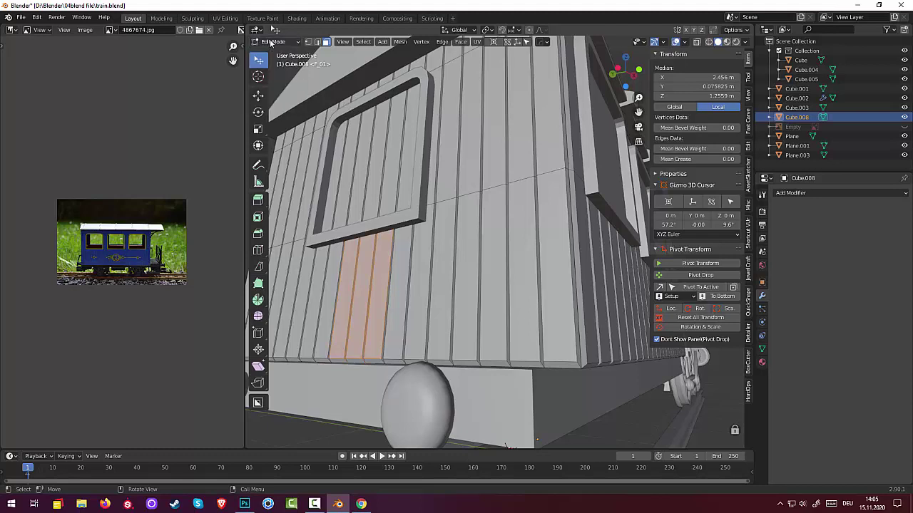
{"action": "left_click", "coordinate": [275, 42]}
{"action": "left_click", "coordinate": [276, 64]}
{"action": "left_click", "coordinate": [275, 42]}
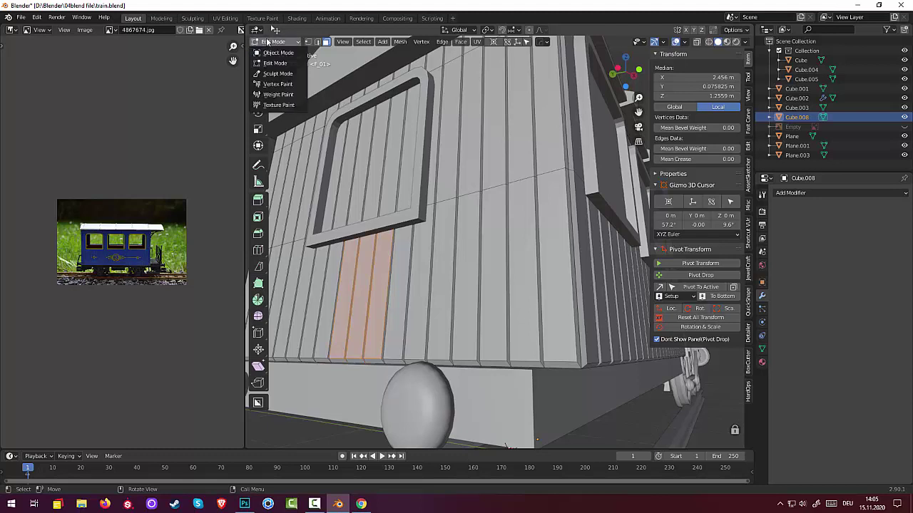
{"action": "left_click", "coordinate": [279, 54]}
- Edit Plane.001, select the lower rear-wall face and frame the rear end in view
{"action": "left_click", "coordinate": [366, 109]}
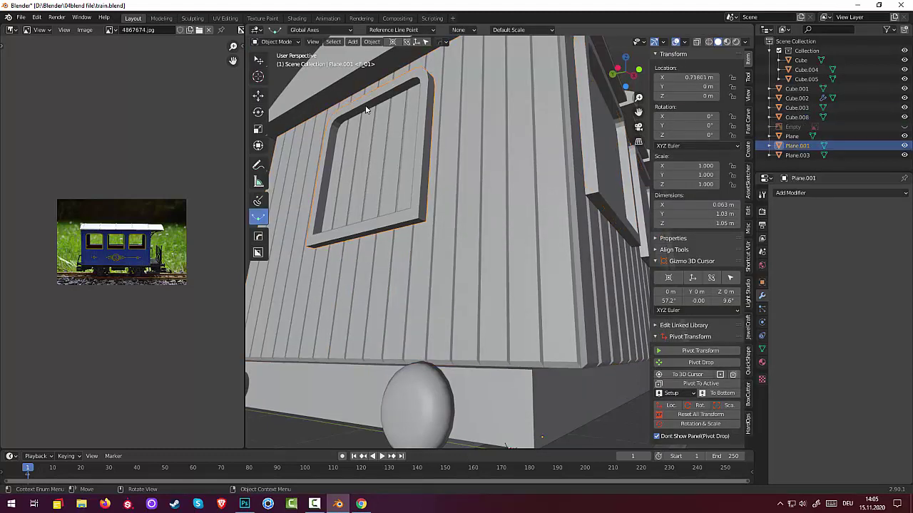
{"action": "left_click", "coordinate": [278, 43]}
{"action": "left_click", "coordinate": [275, 63]}
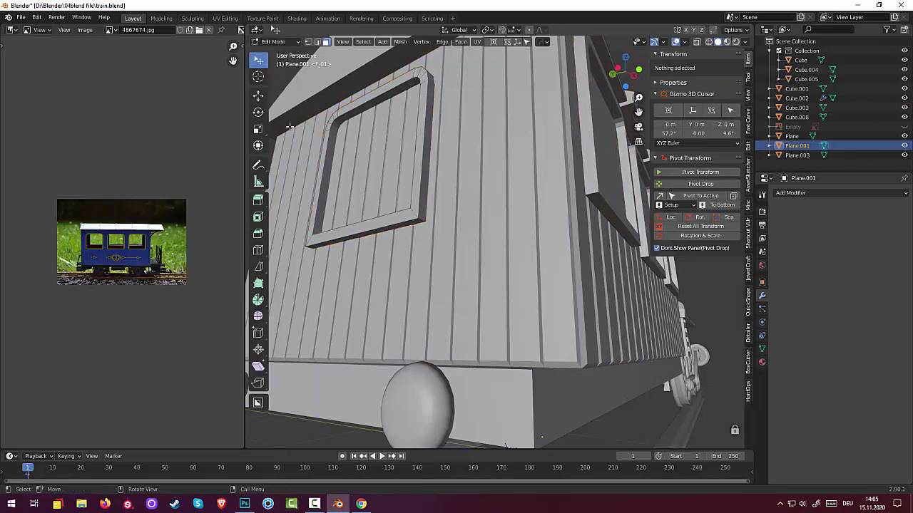
{"action": "left_click", "coordinate": [355, 237]}
{"action": "middle_click_drag", "start_coordinate": [354, 238], "coordinate": [456, 315]}
{"action": "scroll", "coordinate": [444, 311], "scroll_direction": "down", "scroll_amount": 5}
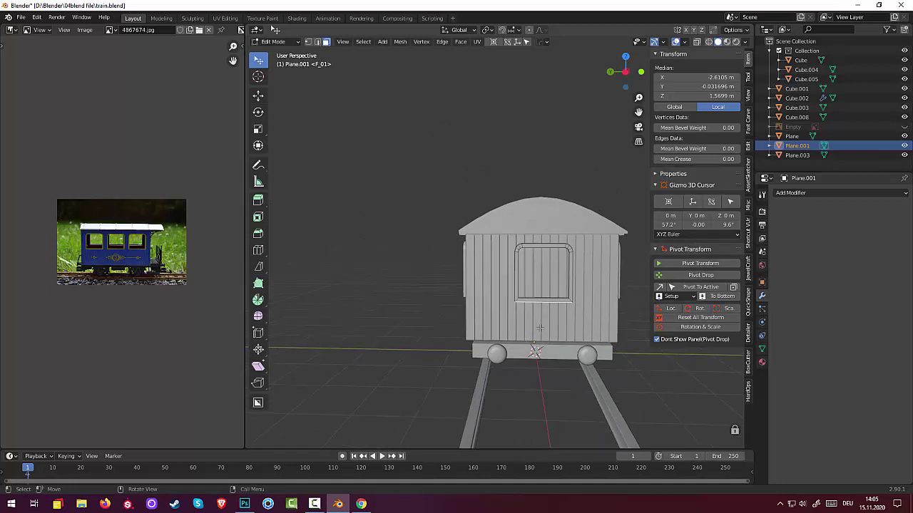
- Extrude the lower wall face inward to recess the door
{"action": "key", "text": "g"}
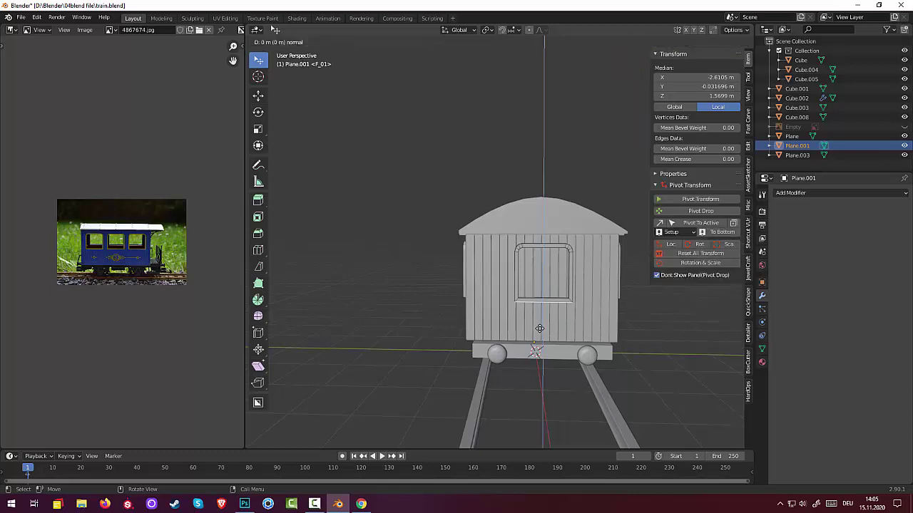
{"action": "key", "text": "z"}
{"action": "key", "text": "z"}
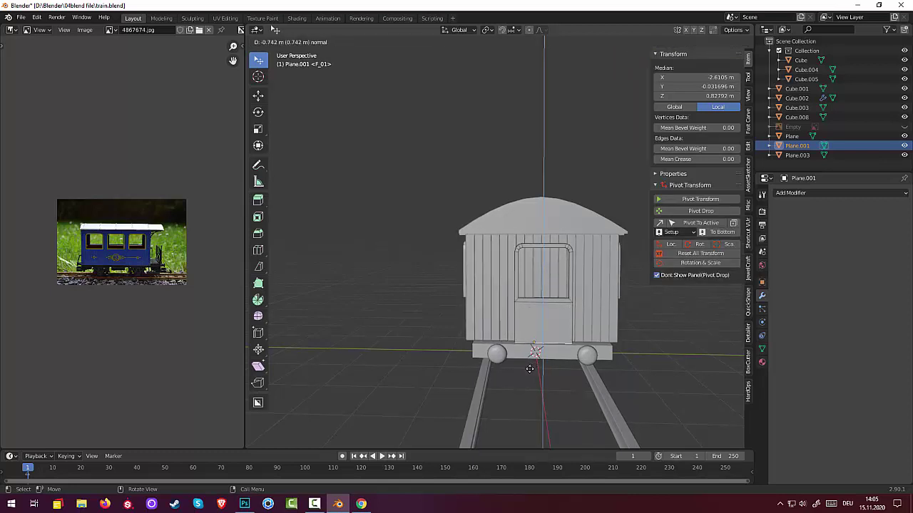
{"action": "left_click", "coordinate": [529, 368]}
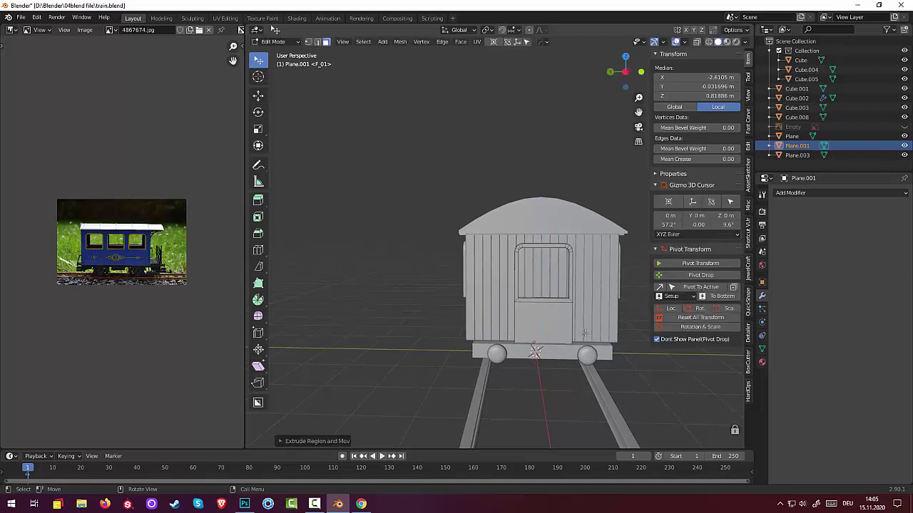
{"action": "left_click", "coordinate": [545, 325]}
- Add centred vertical loop cuts through the door and the window frame top
{"action": "key", "text": "ctrl+r"}
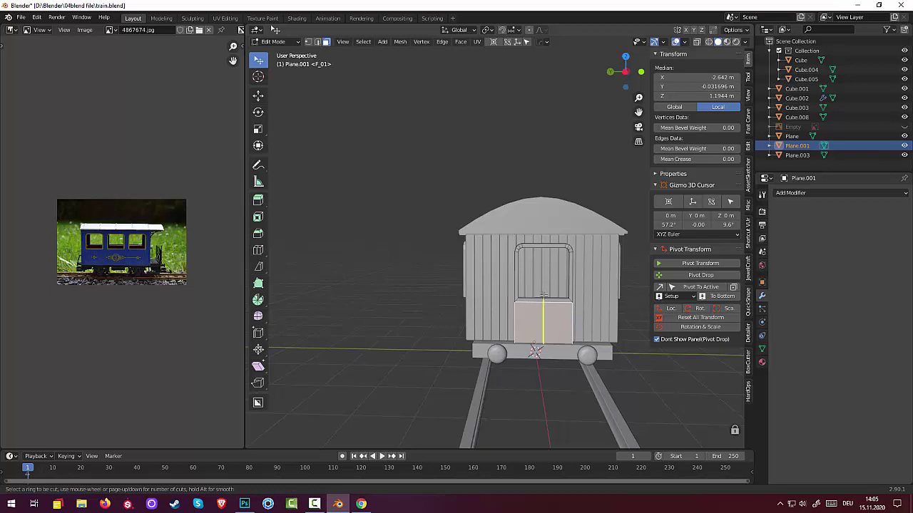
{"action": "left_click", "coordinate": [543, 300]}
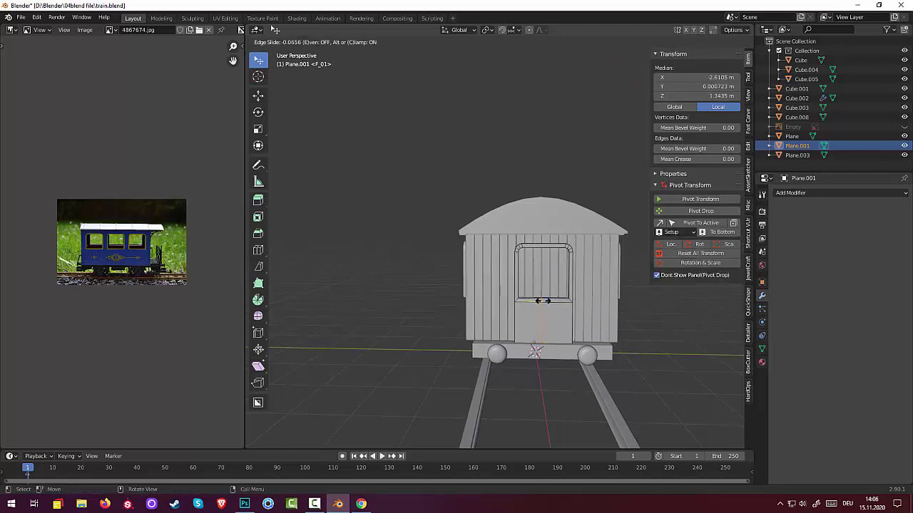
{"action": "left_click", "coordinate": [543, 300]}
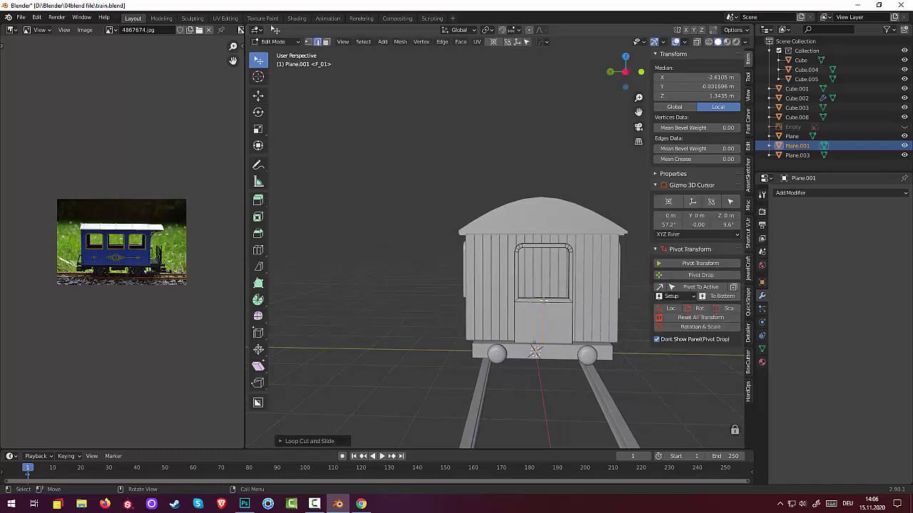
{"action": "left_click", "coordinate": [544, 246]}
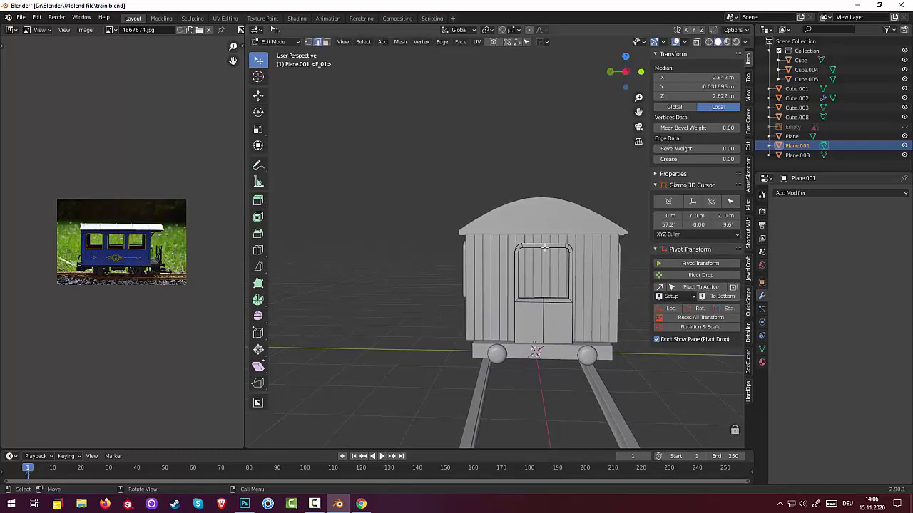
{"action": "key", "text": "ctrl+r"}
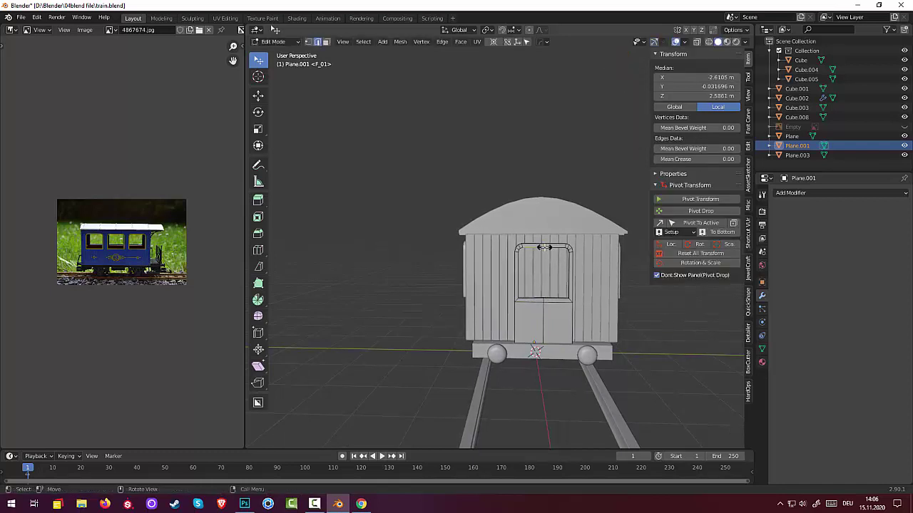
{"action": "left_click", "coordinate": [544, 246]}
{"action": "left_click", "coordinate": [534, 334]}
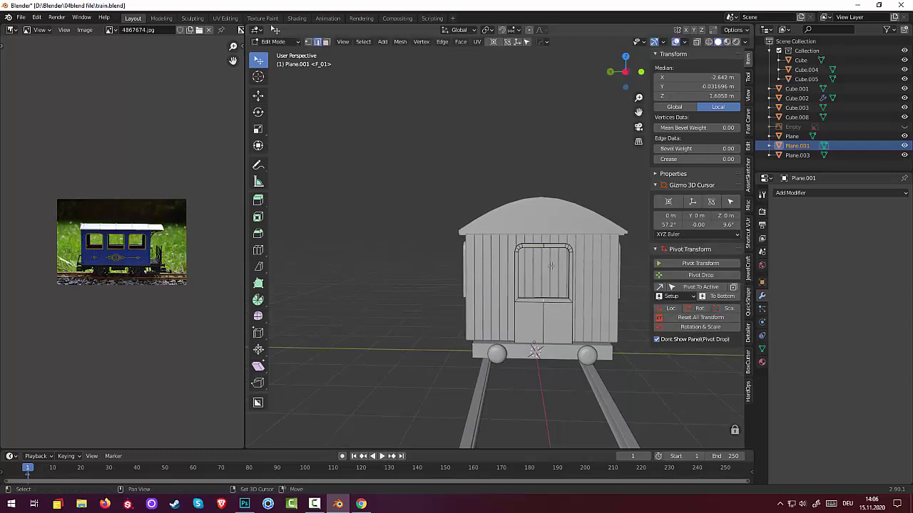
{"action": "left_click", "coordinate": [552, 267]}
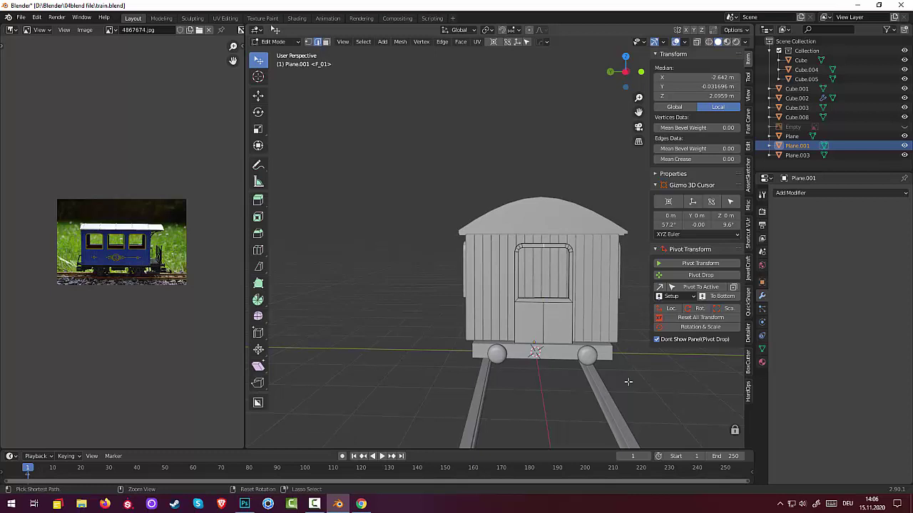
{"action": "key", "text": "ctrl+b"}
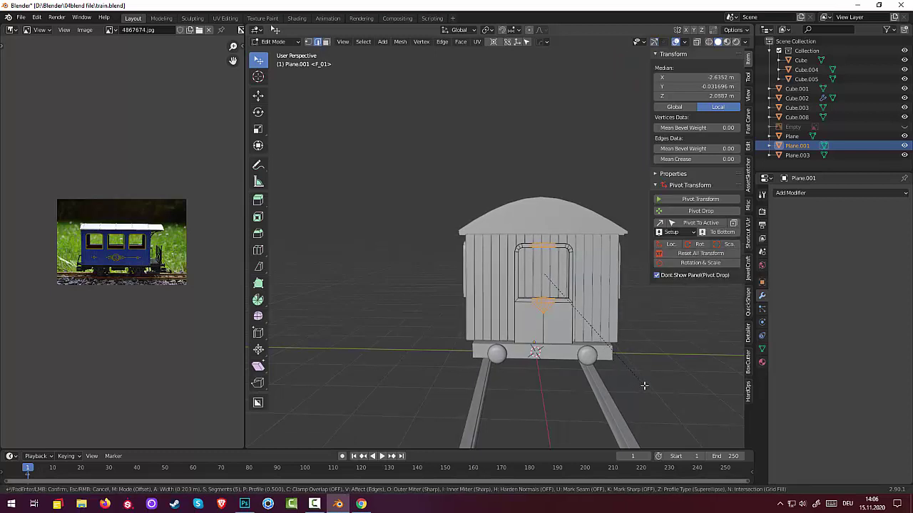
- Reduce the centre-line bevel to 1 segment, about 0.059 m wide, and confirm it
{"action": "scroll", "coordinate": [642, 388], "scroll_direction": "down", "scroll_amount": 1}
{"action": "scroll", "coordinate": [641, 385], "scroll_direction": "down", "scroll_amount": 1}
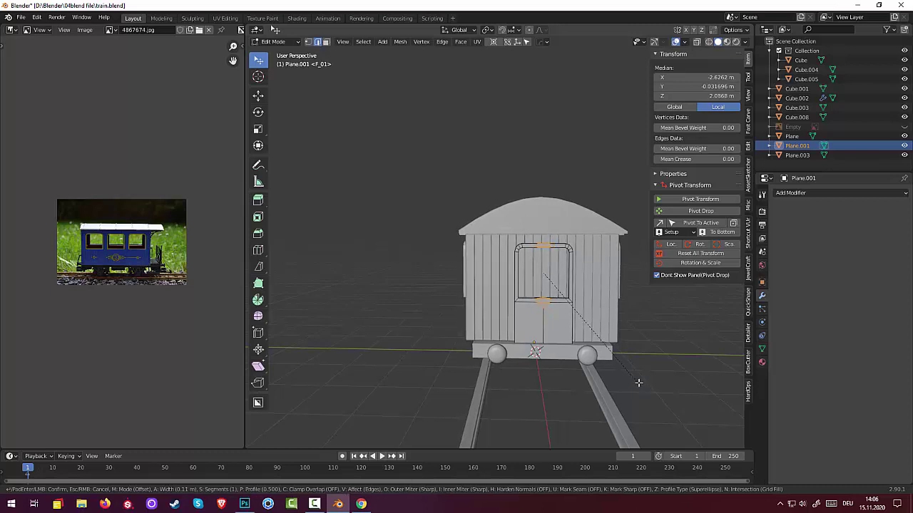
{"action": "left_click", "coordinate": [637, 382]}
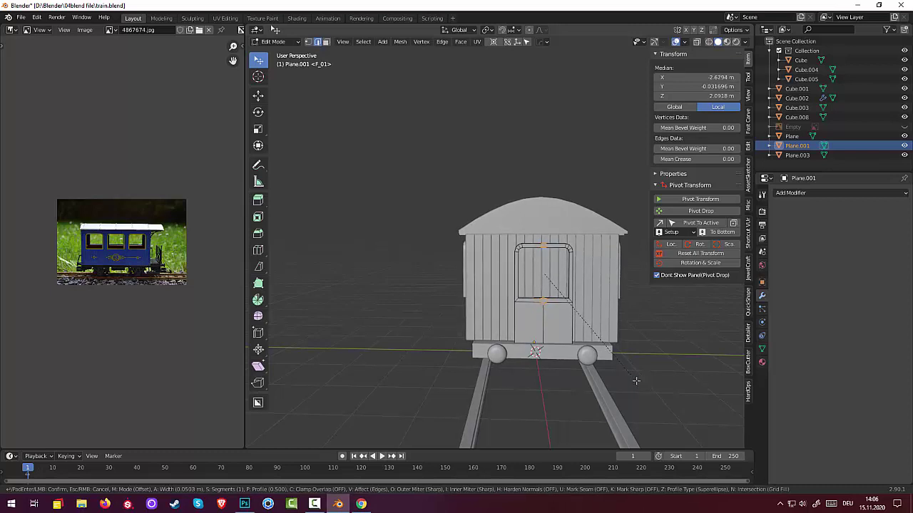
{"action": "mouse_move", "coordinate": [625, 320]}
{"action": "middle_mouse_down"}
{"action": "mouse_move", "coordinate": [601, 346]}
{"action": "mouse_move", "coordinate": [599, 302]}
{"action": "mouse_move", "coordinate": [594, 345]}
{"action": "middle_mouse_up"}
{"action": "scroll", "coordinate": [601, 347], "scroll_direction": "up", "scroll_amount": 3}
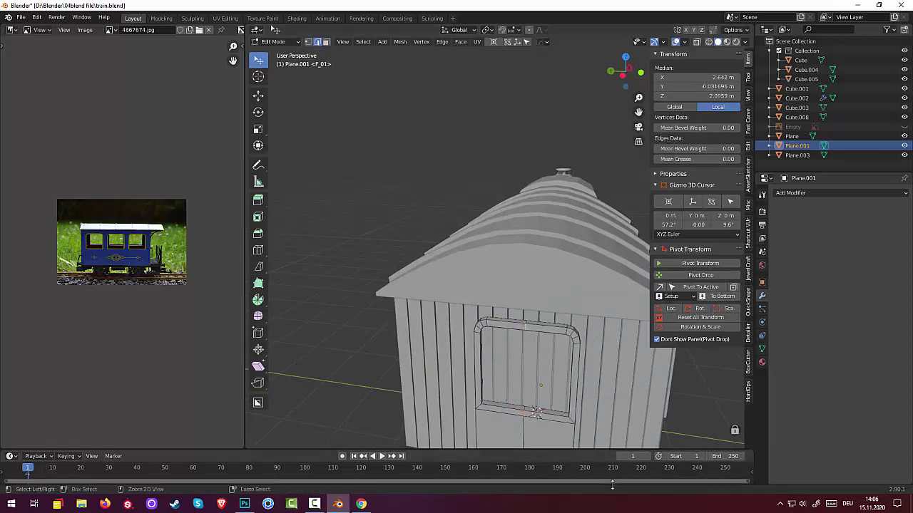
- Add a loop cut across the lower door and bevel the new door edge
{"action": "middle_click_drag", "start_coordinate": [603, 428], "coordinate": [584, 426]}
{"action": "left_click", "coordinate": [584, 427]}
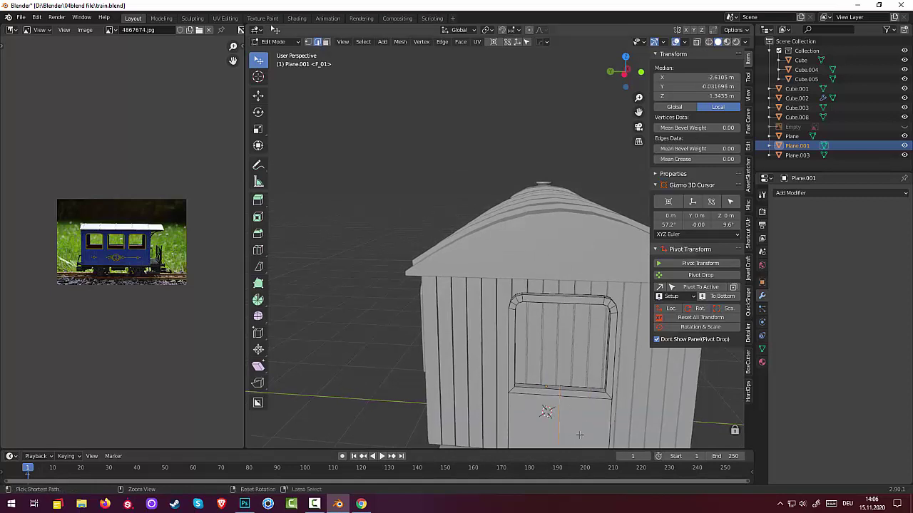
{"action": "key", "text": "3"}
{"action": "left_click", "coordinate": [580, 435]}
{"action": "middle_click_drag", "start_coordinate": [579, 435], "coordinate": [561, 417]}
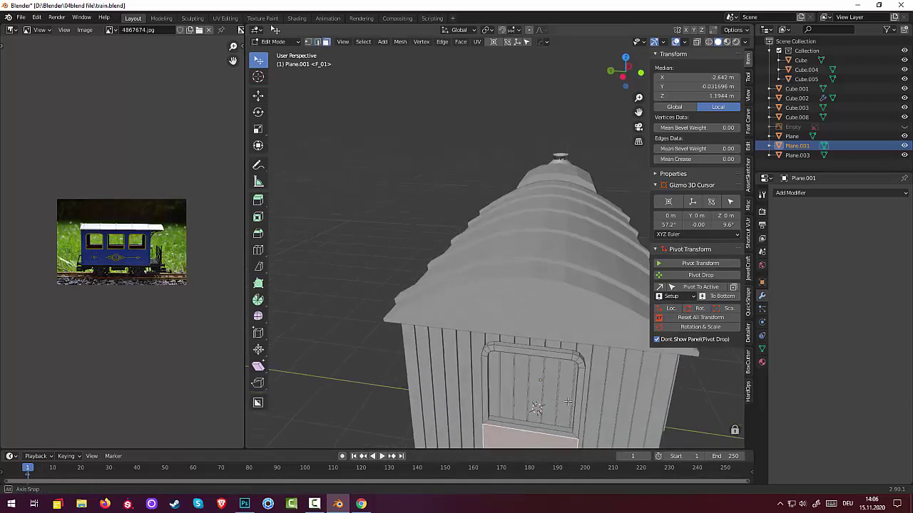
{"action": "left_click", "coordinate": [541, 425]}
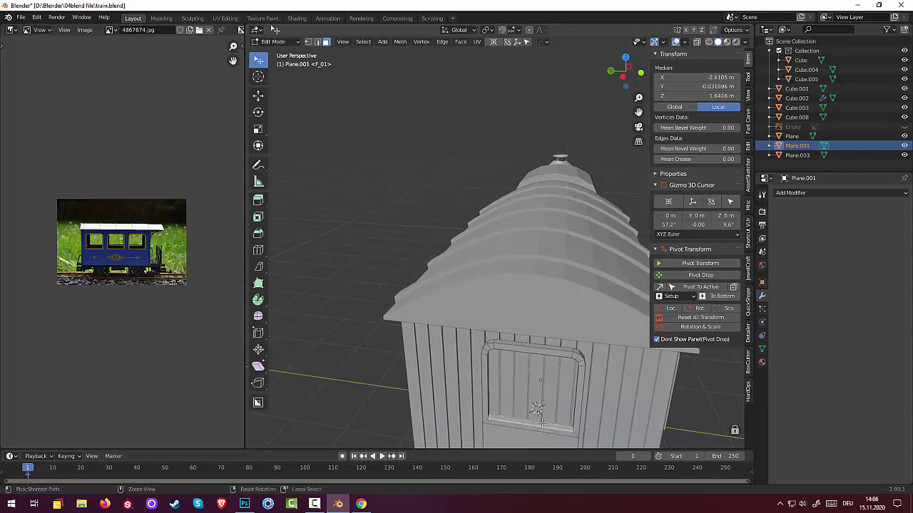
{"action": "key", "text": "ctrl+r"}
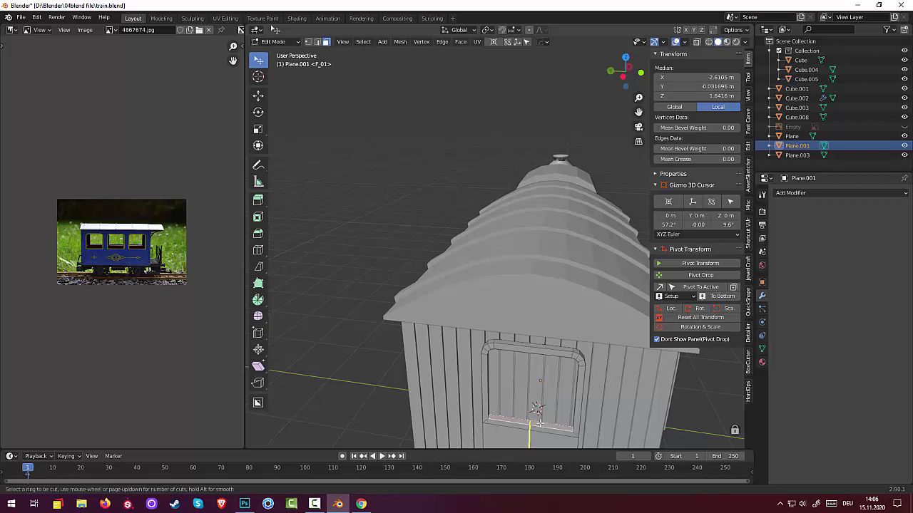
{"action": "left_click", "coordinate": [538, 423]}
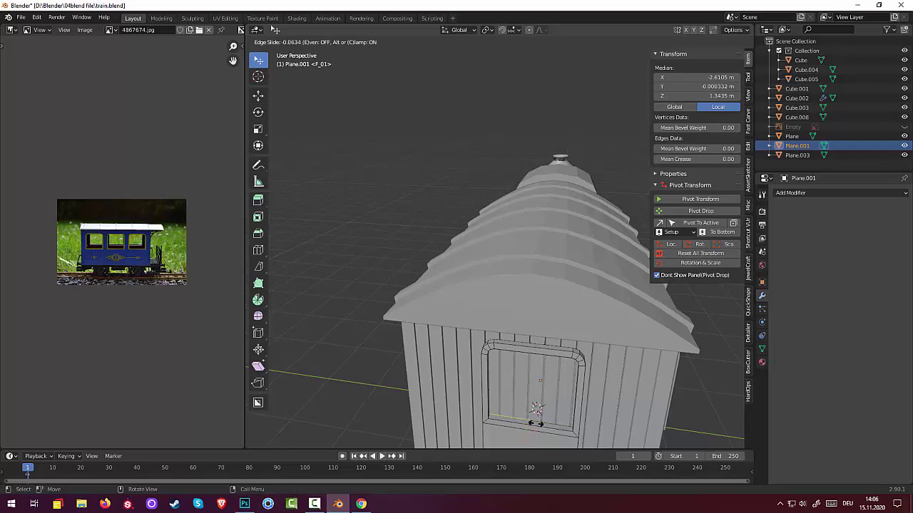
{"action": "left_click", "coordinate": [539, 424]}
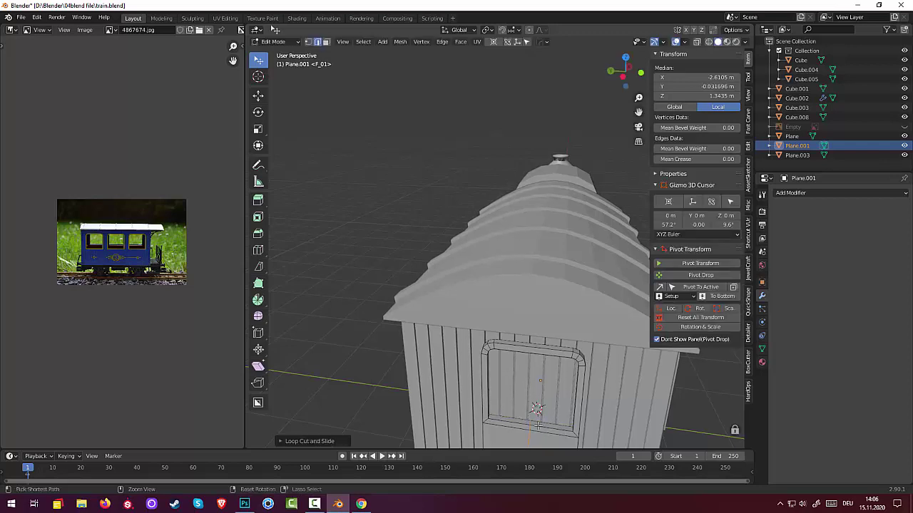
{"action": "key", "text": "ctrl+b"}
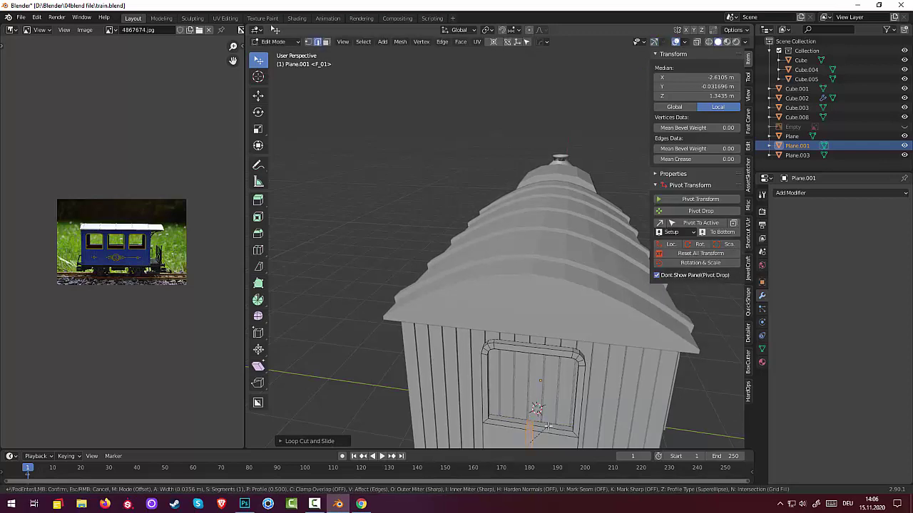
{"action": "left_click", "coordinate": [549, 427]}
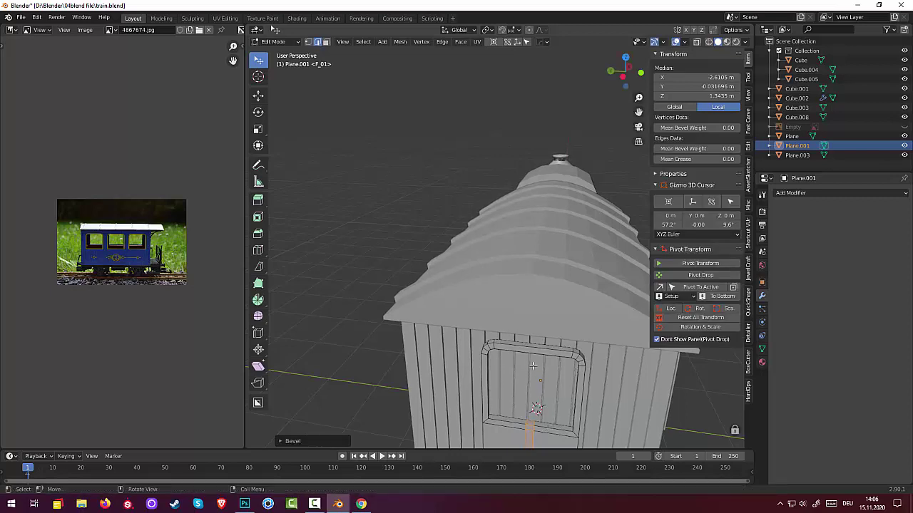
- Add a centred loop cut across the top of the window frame
{"action": "middle_click_drag", "start_coordinate": [533, 365], "coordinate": [538, 284]}
{"action": "left_click", "coordinate": [538, 284]}
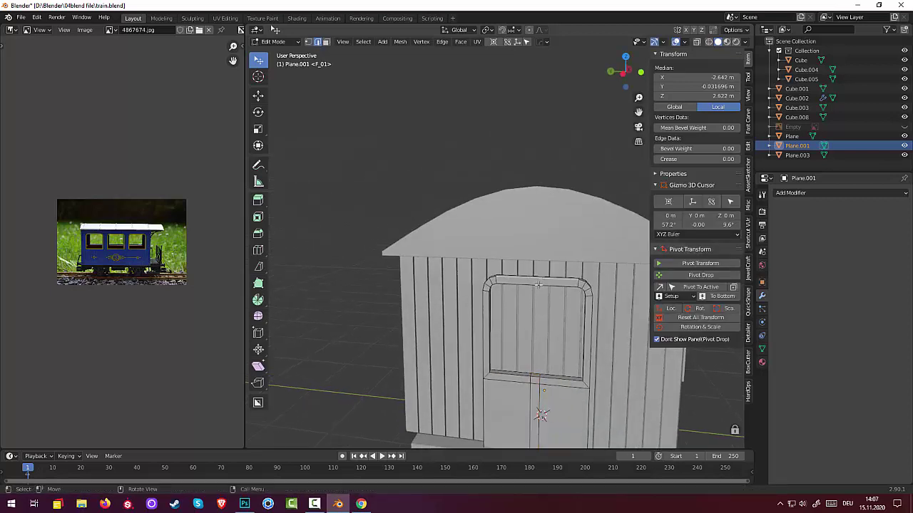
{"action": "key", "text": "ctrl+r"}
{"action": "left_click", "coordinate": [536, 282]}
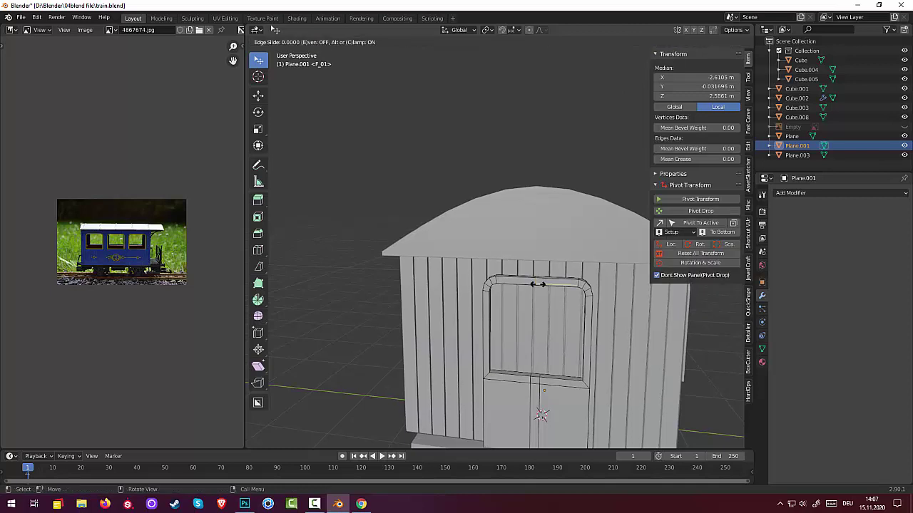
{"action": "right_click", "coordinate": [539, 281]}
{"action": "middle_click_drag", "start_coordinate": [538, 281], "coordinate": [535, 237]}
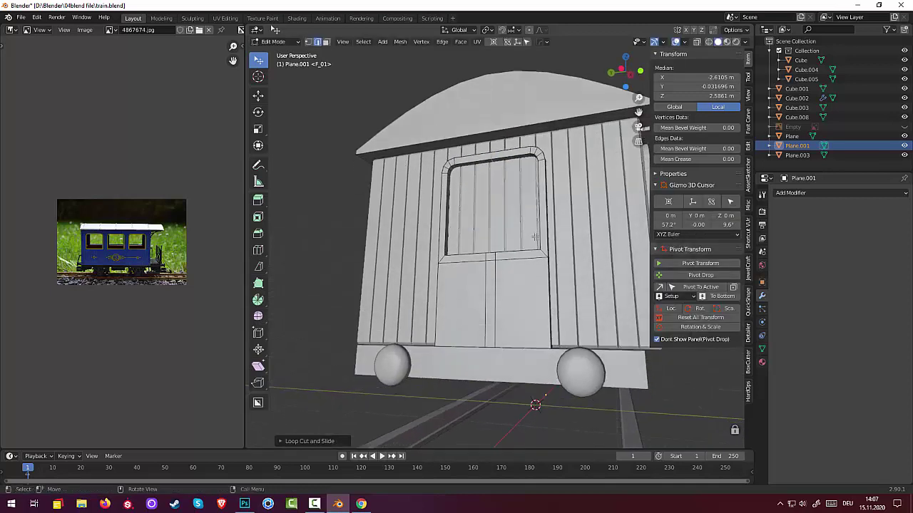
{"action": "left_click", "coordinate": [492, 162]}
{"action": "left_click", "coordinate": [495, 169]}
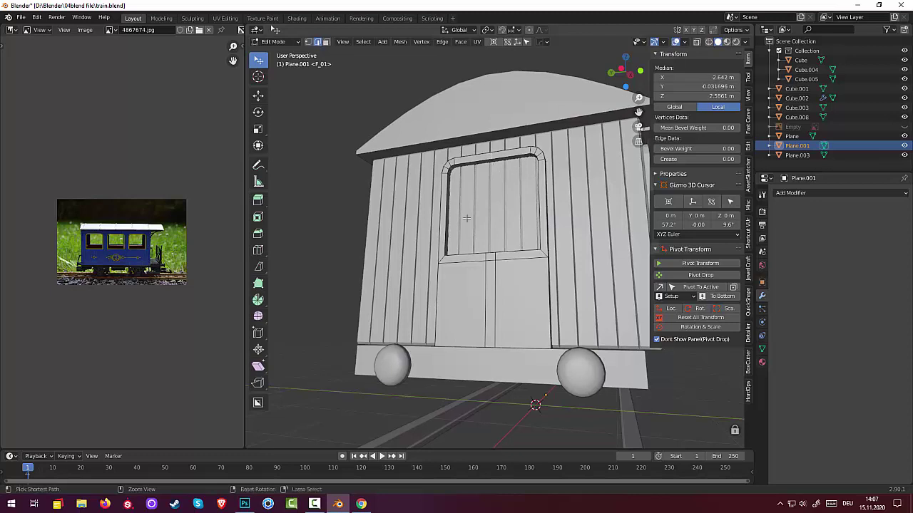
{"action": "key", "text": "ctrl+KP_Subtract"}
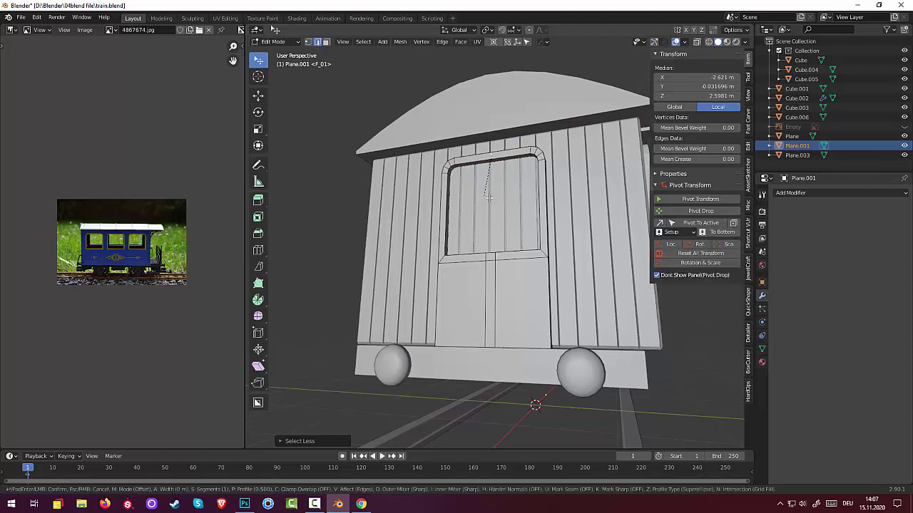
{"action": "key", "text": "ctrl+b"}
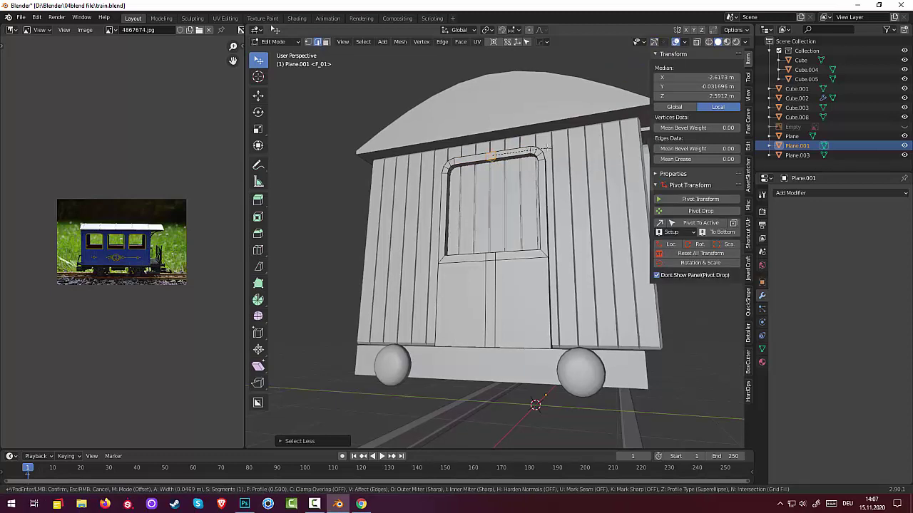
{"action": "right_click", "coordinate": [544, 147]}
- Bevel a single edge along the top of the window frame
{"action": "middle_click_drag", "start_coordinate": [543, 148], "coordinate": [499, 145]}
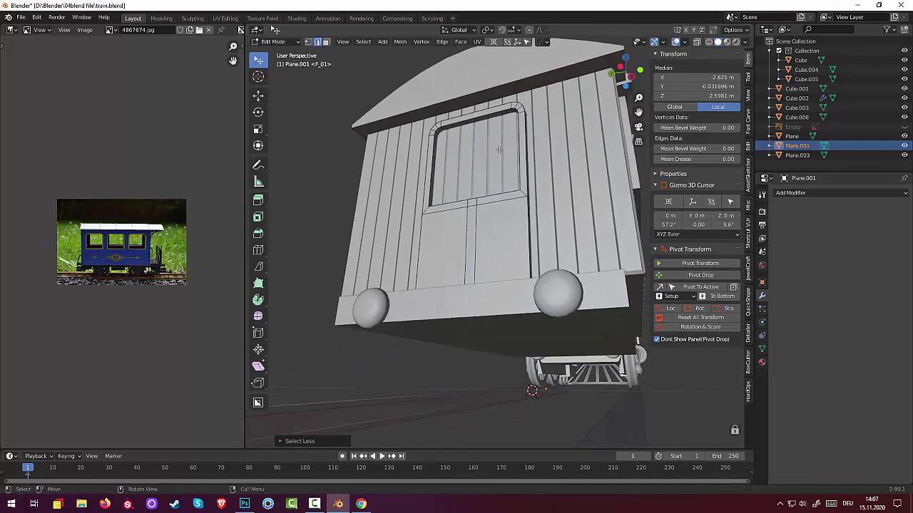
{"action": "scroll", "coordinate": [499, 145], "scroll_direction": "up", "scroll_amount": 3}
{"action": "scroll", "coordinate": [506, 114], "scroll_direction": "up", "scroll_amount": 3}
{"action": "scroll", "coordinate": [508, 111], "scroll_direction": "down", "scroll_amount": 4}
{"action": "middle_click_drag", "start_coordinate": [508, 110], "coordinate": [545, 260]}
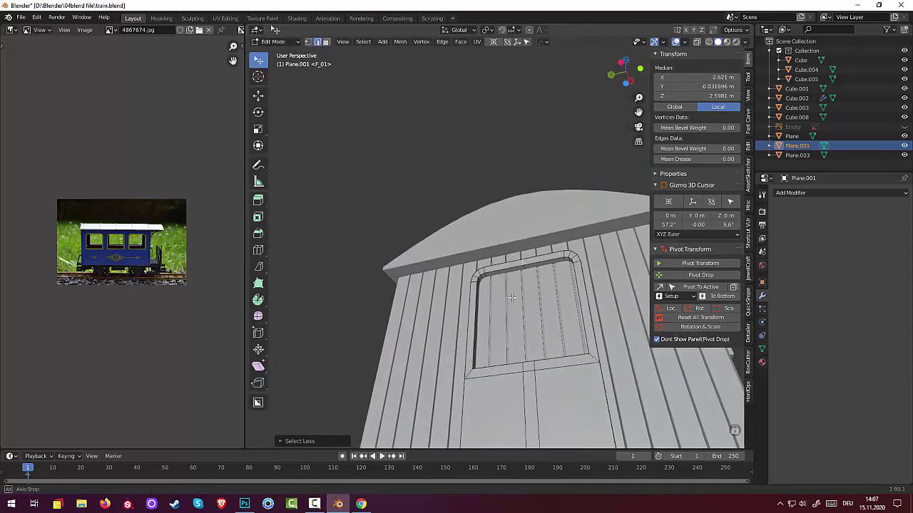
{"action": "left_click", "coordinate": [540, 249]}
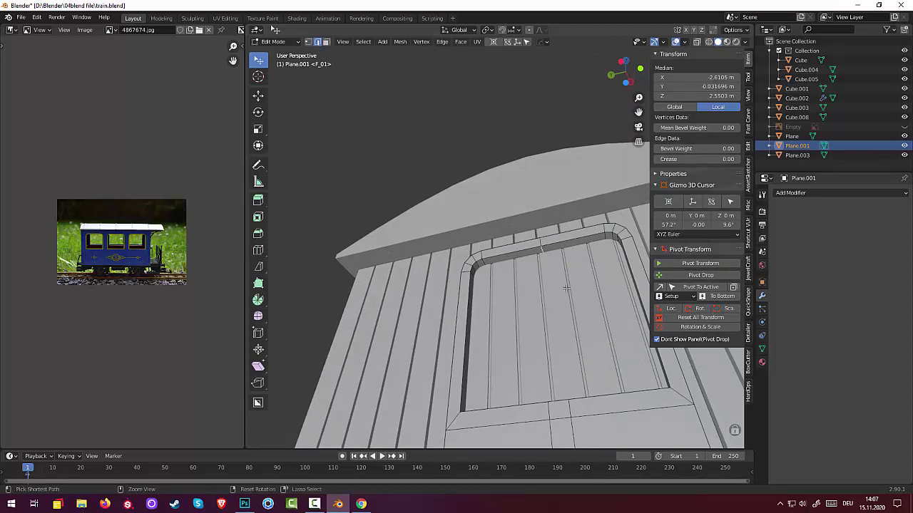
{"action": "key", "text": "ctrl+b"}
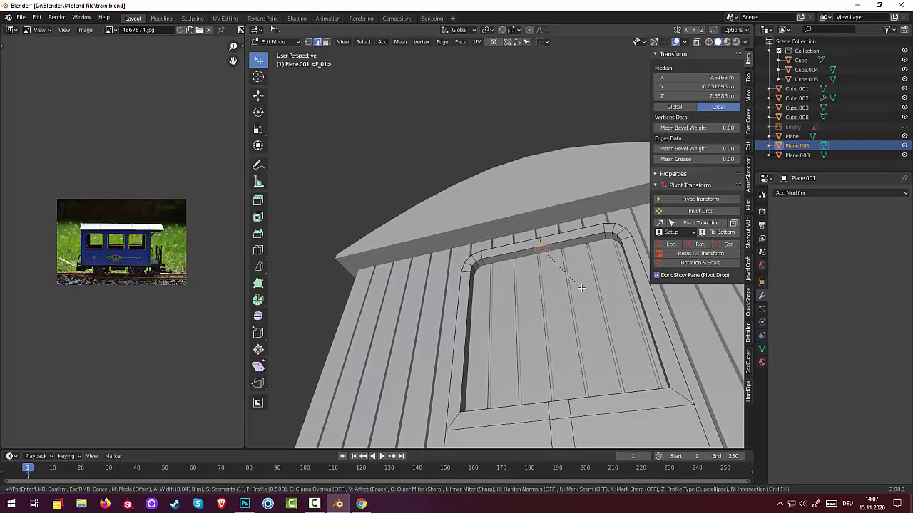
{"action": "left_click", "coordinate": [581, 288]}
- Bevel the remaining top edges of the window frame
{"action": "mouse_move", "coordinate": [583, 290]}
{"action": "middle_mouse_down"}
{"action": "mouse_move", "coordinate": [568, 412]}
{"action": "mouse_move", "coordinate": [555, 194]}
{"action": "middle_mouse_up"}
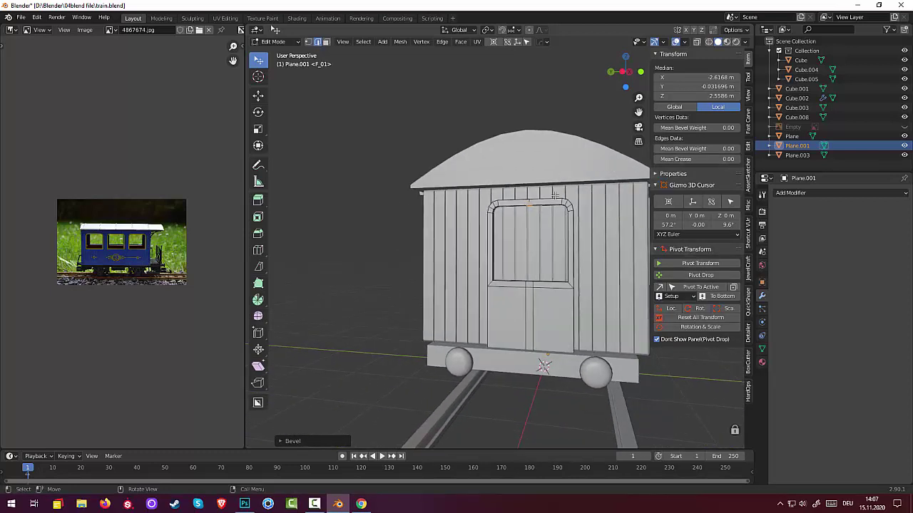
{"action": "scroll", "coordinate": [555, 194], "scroll_direction": "up", "scroll_amount": 2}
{"action": "scroll", "coordinate": [554, 196], "scroll_direction": "up", "scroll_amount": 2}
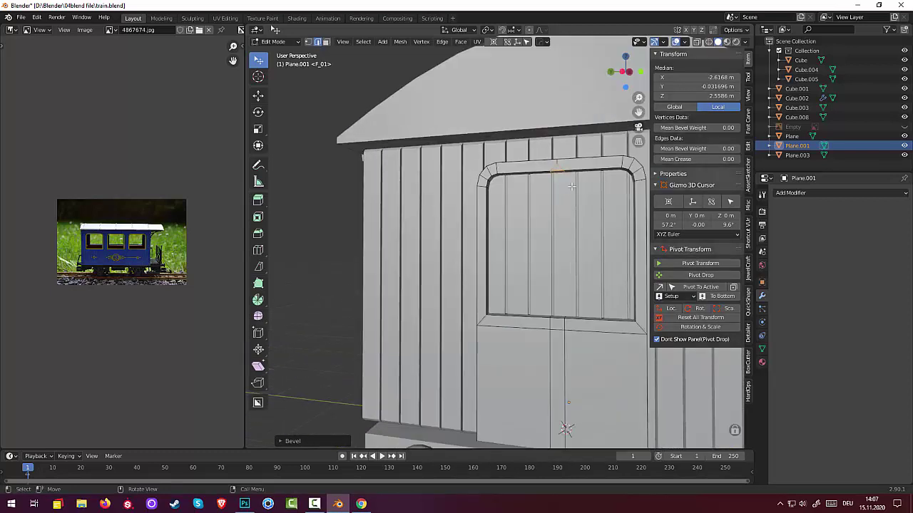
{"action": "key", "text": "ctrl"}
{"action": "left_click", "coordinate": [588, 193], "text": "ctrl"}
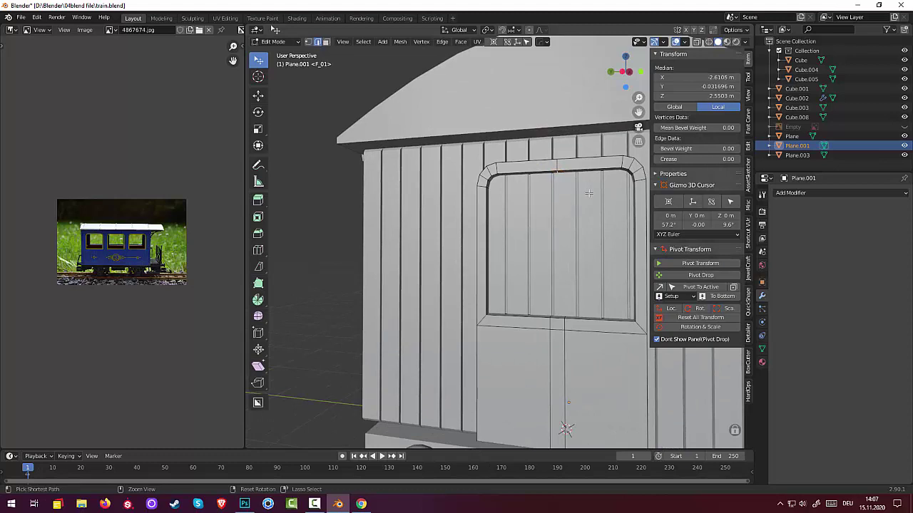
{"action": "left_click", "coordinate": [588, 193], "text": "ctrl"}
{"action": "key", "text": "ctrl+b"}
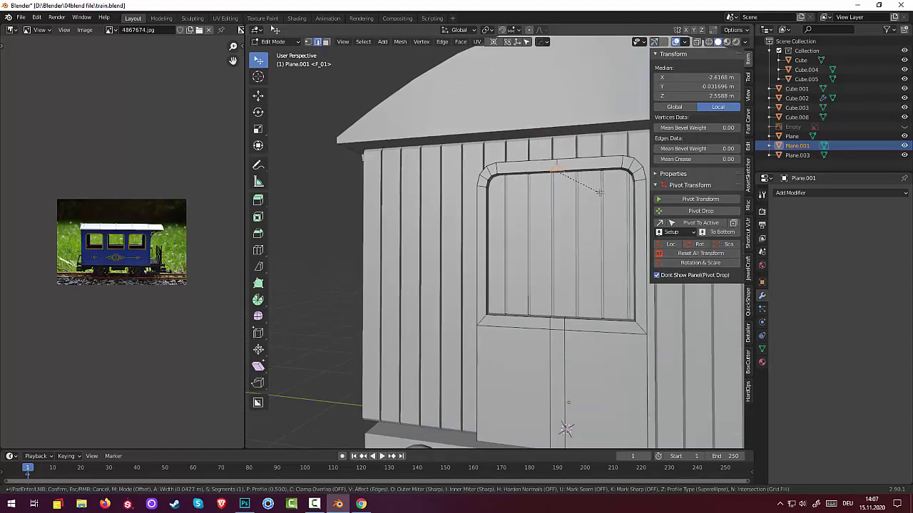
{"action": "left_click", "coordinate": [600, 193]}
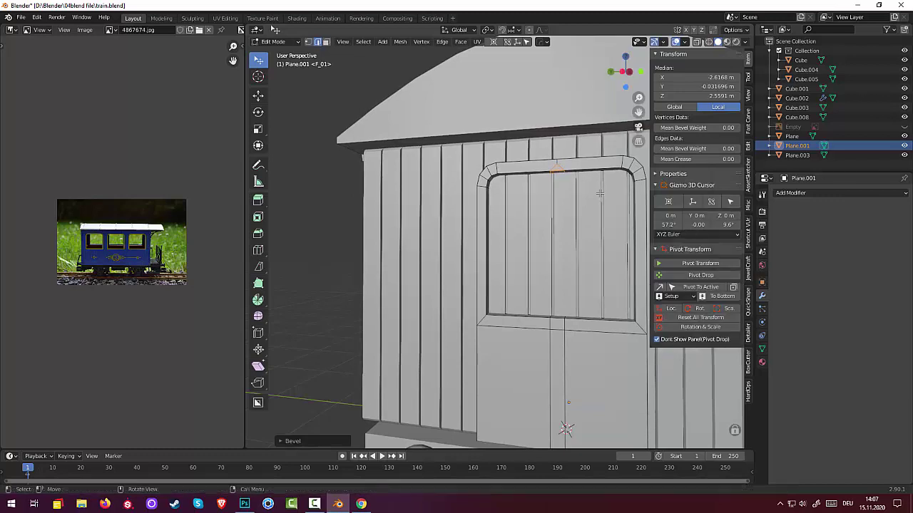
- Bridge the window's top and bottom middle edges into a vertical centre divider
{"action": "left_click", "coordinate": [557, 319]}
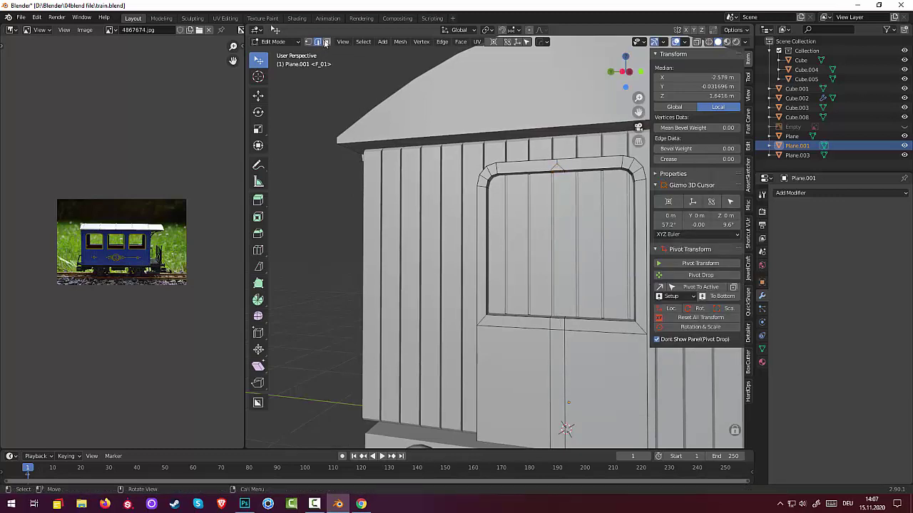
{"action": "left_click", "coordinate": [326, 42]}
{"action": "left_click", "coordinate": [559, 172]}
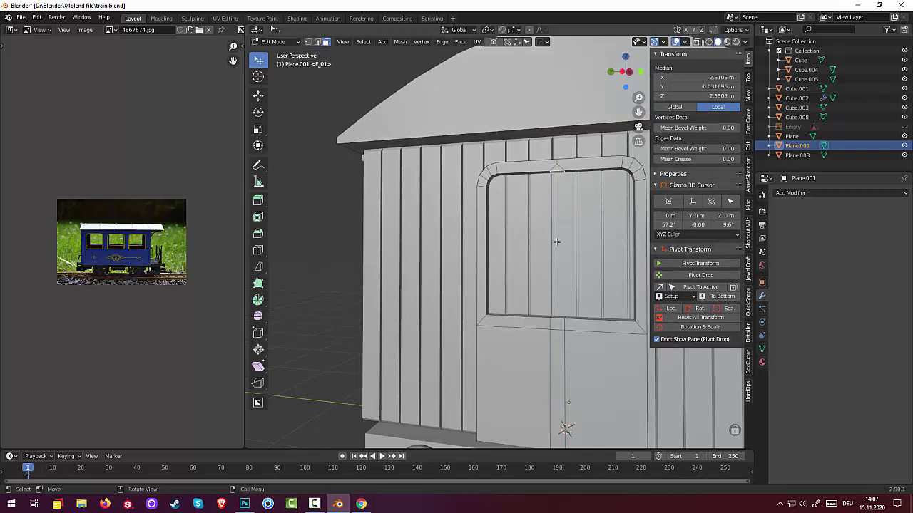
{"action": "left_click", "coordinate": [556, 320], "text": "shift"}
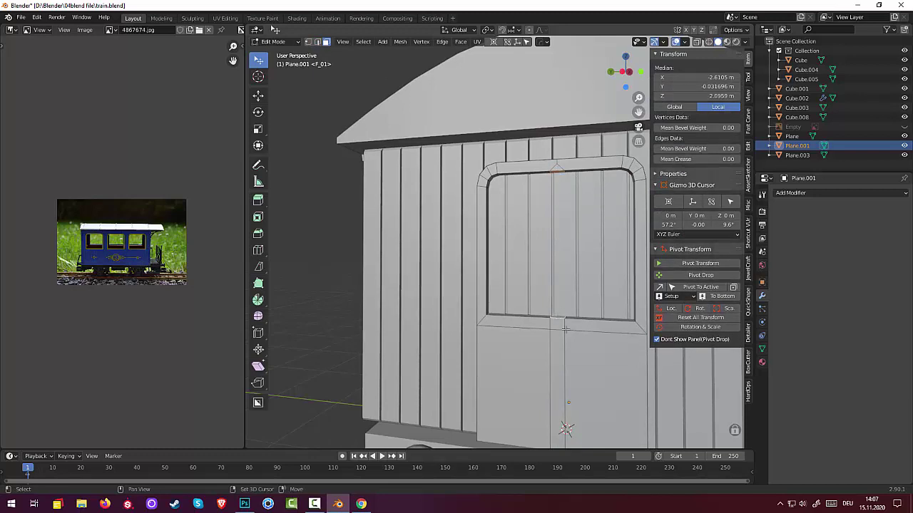
{"action": "left_click", "coordinate": [442, 41]}
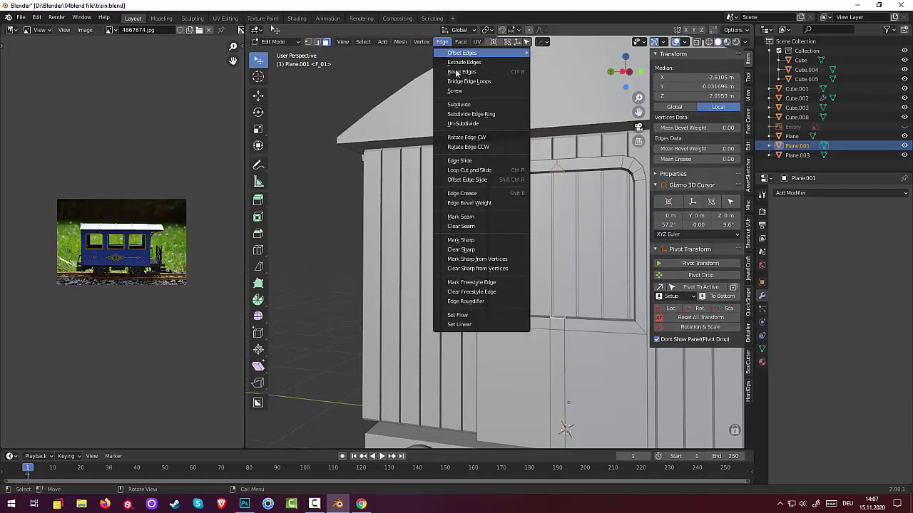
{"action": "left_click", "coordinate": [459, 82]}
{"action": "key", "text": "alt+a"}
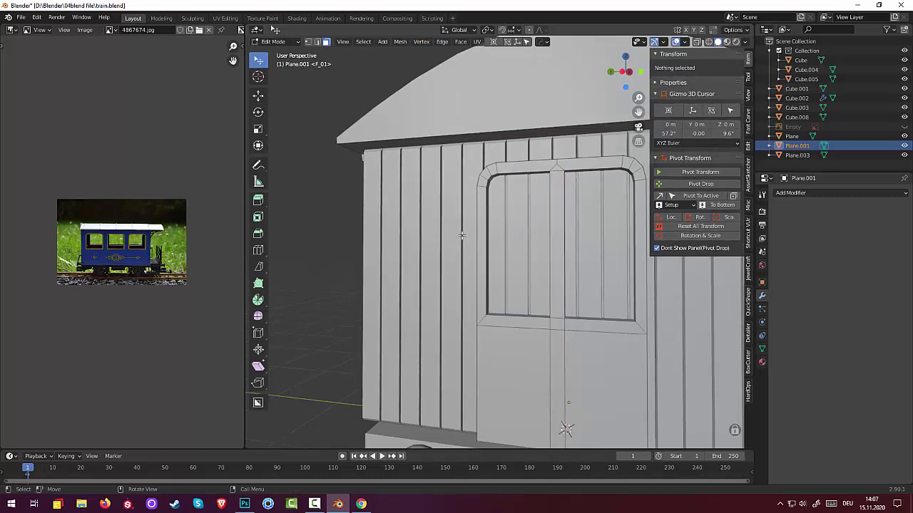
{"action": "scroll", "coordinate": [434, 173], "scroll_direction": "down", "scroll_amount": 4}
{"action": "mouse_move", "coordinate": [434, 174]}
{"action": "middle_mouse_down"}
{"action": "mouse_move", "coordinate": [572, 292]}
{"action": "mouse_move", "coordinate": [533, 283]}
{"action": "middle_mouse_up"}
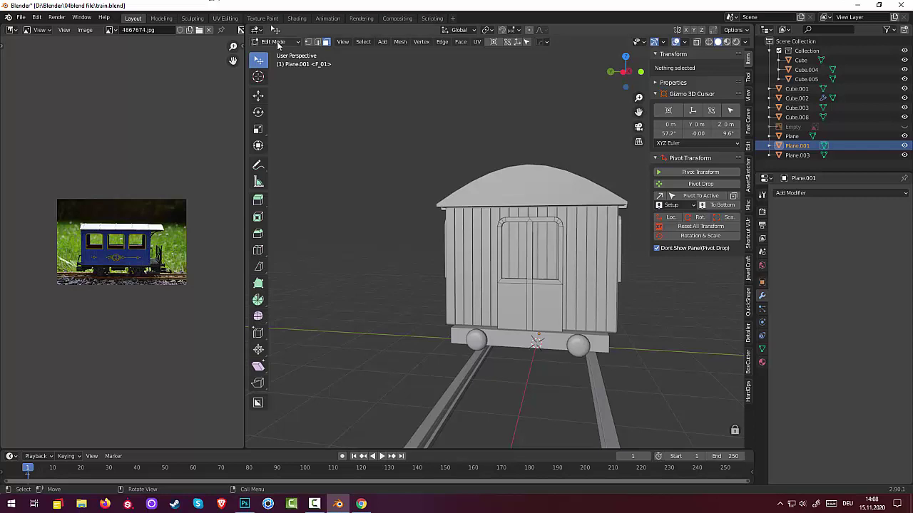
- Switch to Object Mode and select the rear door piece Plane.001 on the carriage
{"action": "left_click", "coordinate": [275, 42]}
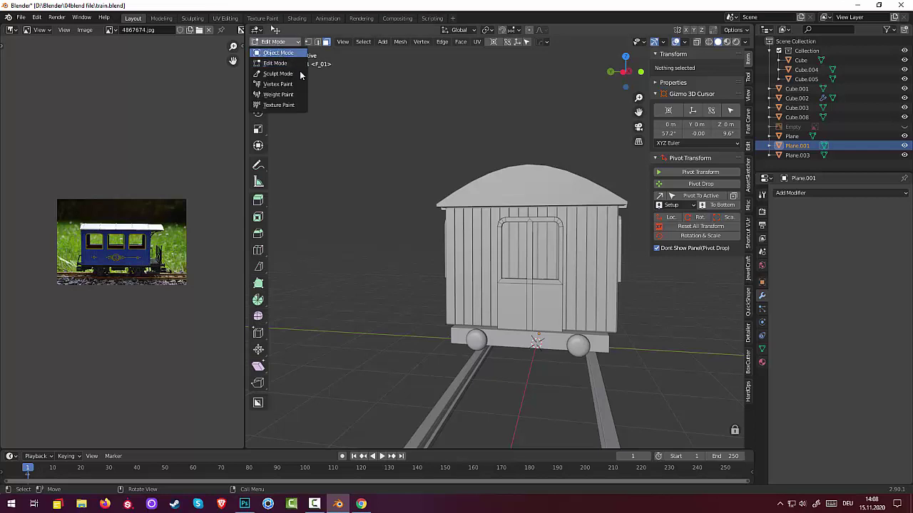
{"action": "left_click", "coordinate": [279, 53]}
{"action": "middle_click_drag", "start_coordinate": [622, 340], "coordinate": [599, 318]}
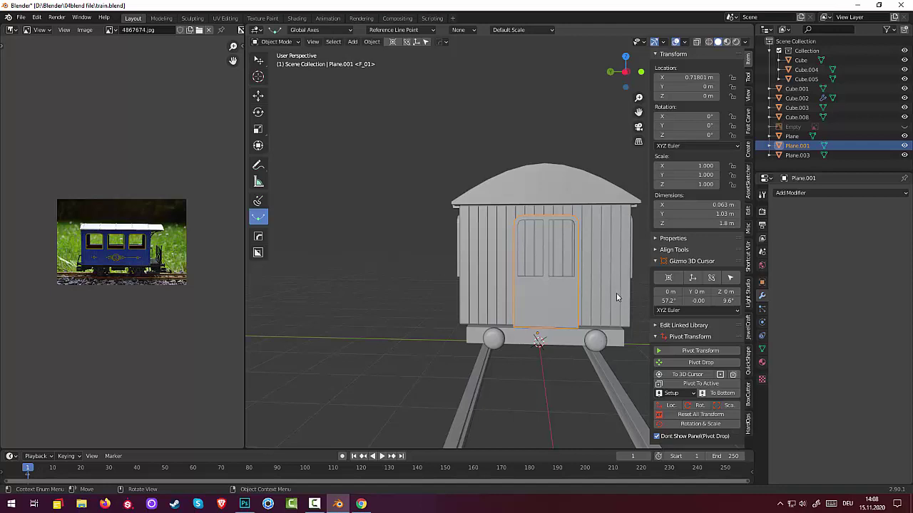
{"action": "key", "text": "v"}
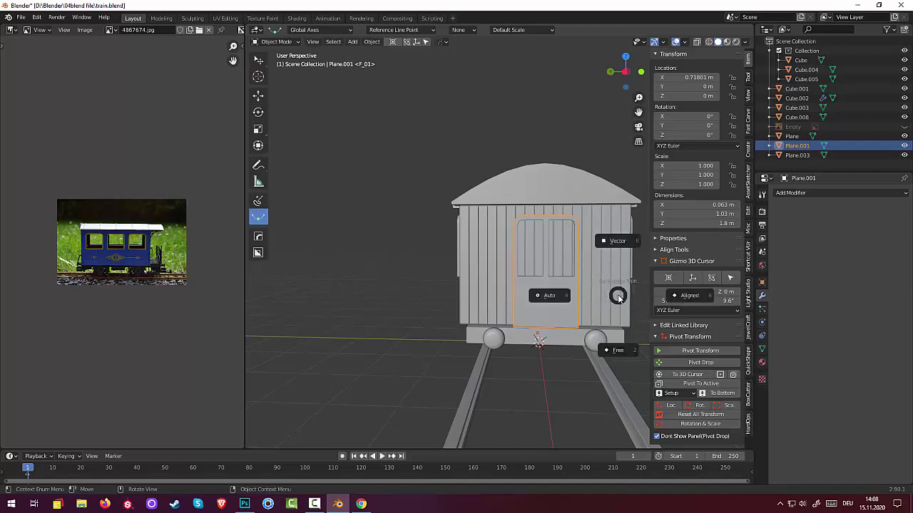
{"action": "left_click", "coordinate": [603, 110]}
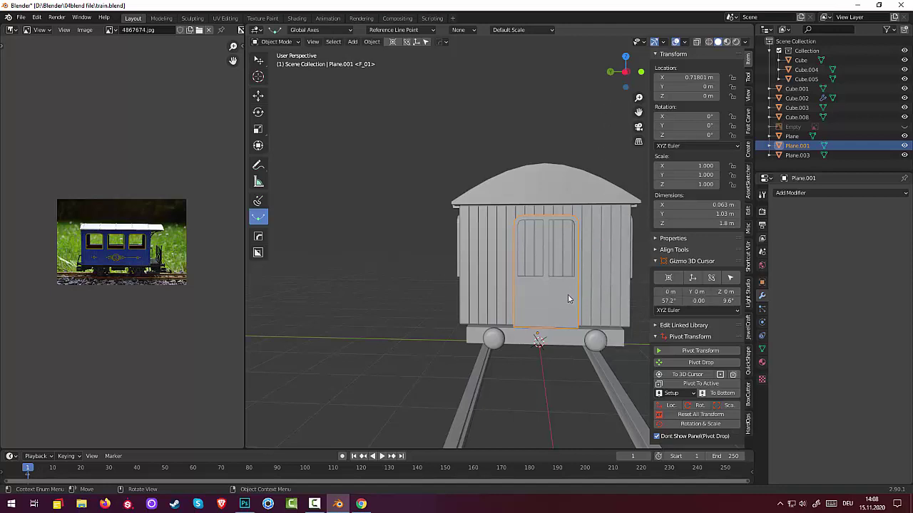
{"action": "key", "text": "v"}
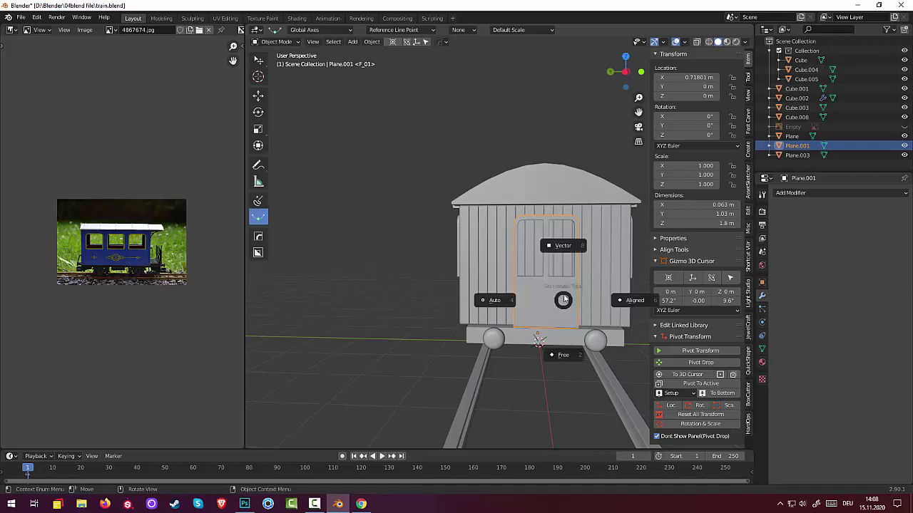
{"action": "left_click", "coordinate": [550, 329]}
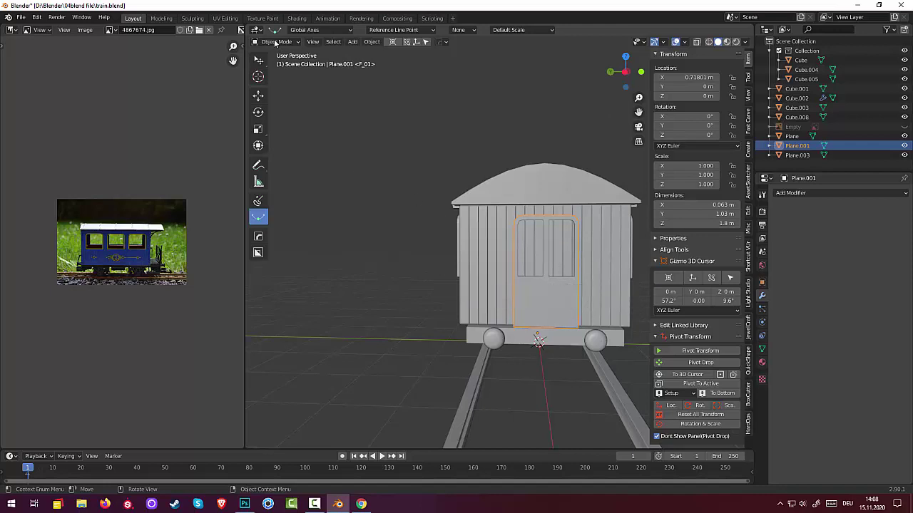
{"action": "left_click", "coordinate": [555, 312]}
{"action": "left_click", "coordinate": [555, 308]}
{"action": "left_click", "coordinate": [270, 41]}
{"action": "left_click", "coordinate": [558, 290]}
{"action": "left_click", "coordinate": [558, 292]}
{"action": "key", "text": "v"}
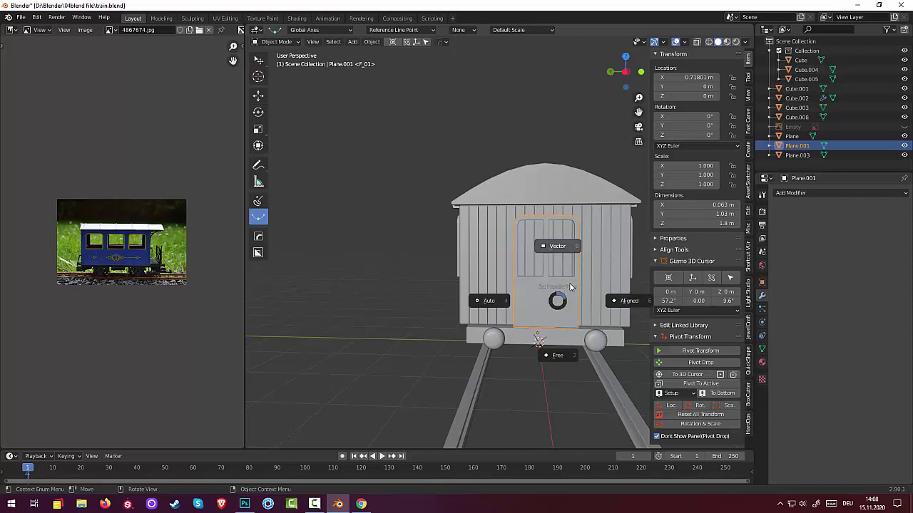
{"action": "left_click", "coordinate": [540, 319]}
{"action": "scroll", "coordinate": [563, 320], "scroll_direction": "up", "scroll_amount": 3}
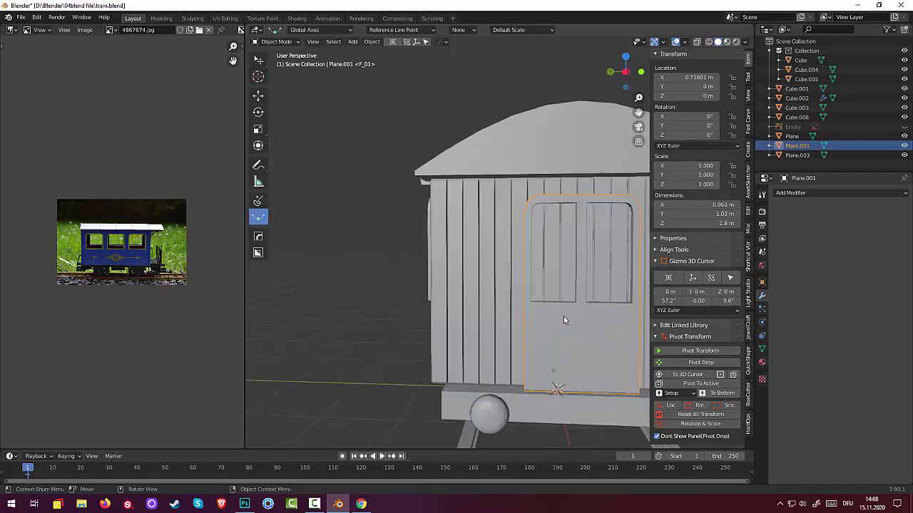
- In Edit Mode, grow a selection over the door faces, scale them along Y, then deselect
{"action": "left_click", "coordinate": [276, 41]}
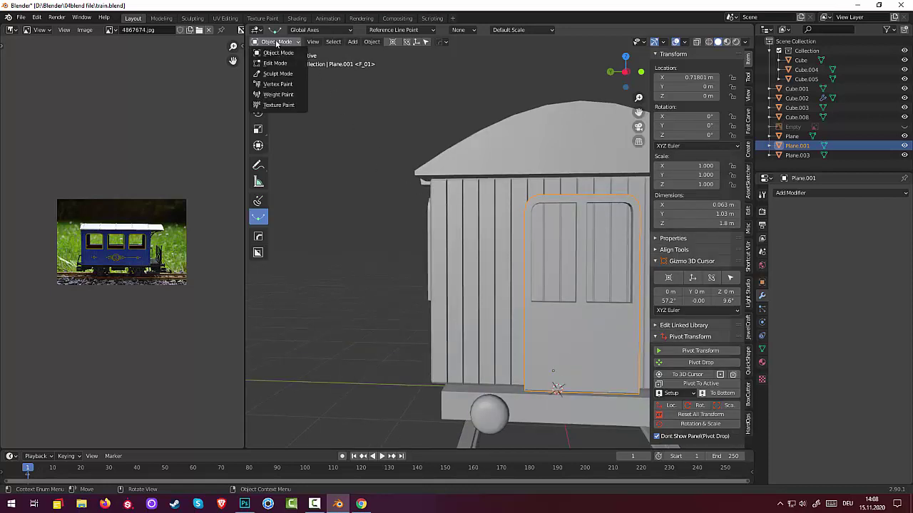
{"action": "left_click", "coordinate": [282, 62]}
{"action": "left_click", "coordinate": [547, 342]}
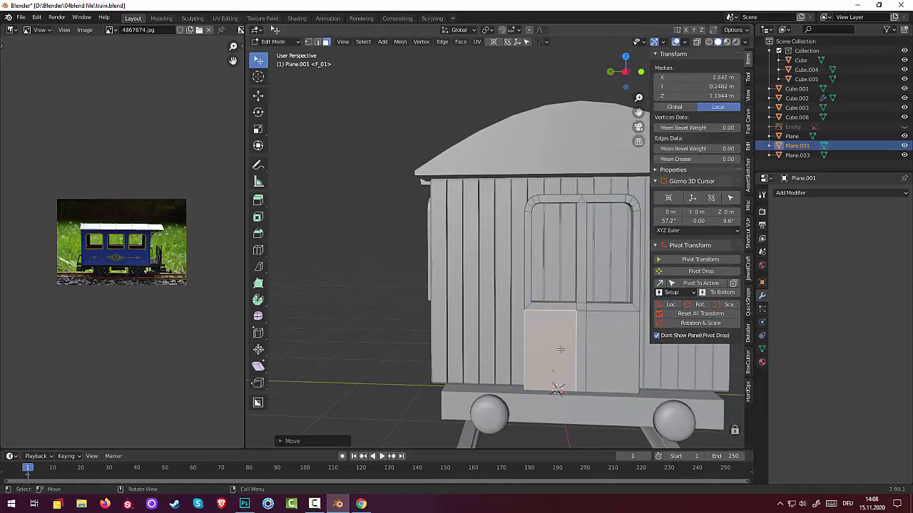
{"action": "key", "text": "ctrl+KP_Add"}
{"action": "key", "text": "ctrl+KP_Add"}
{"action": "key", "text": "ctrl+KP_Add"}
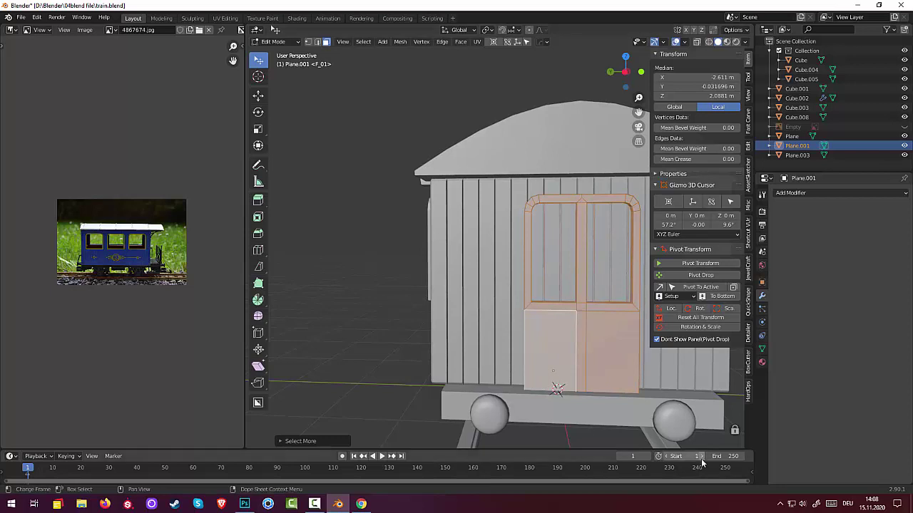
{"action": "key", "text": "s"}
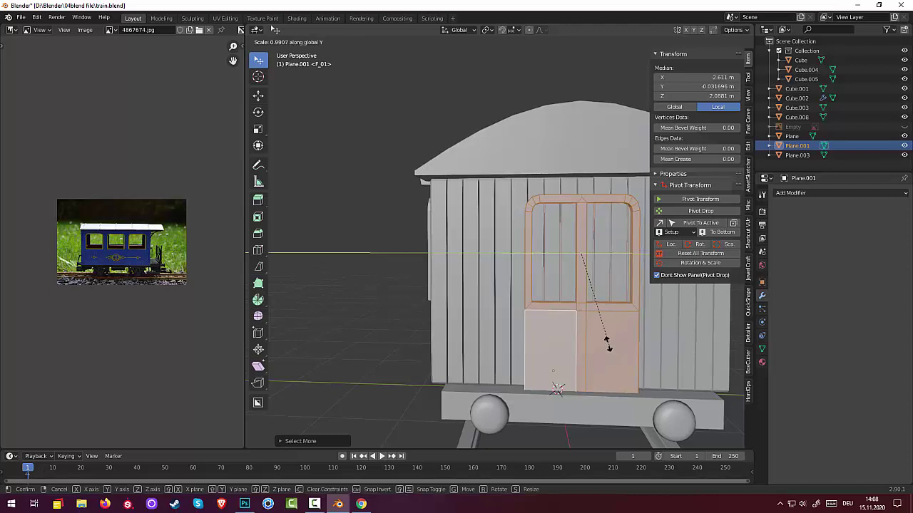
{"action": "key", "text": "y"}
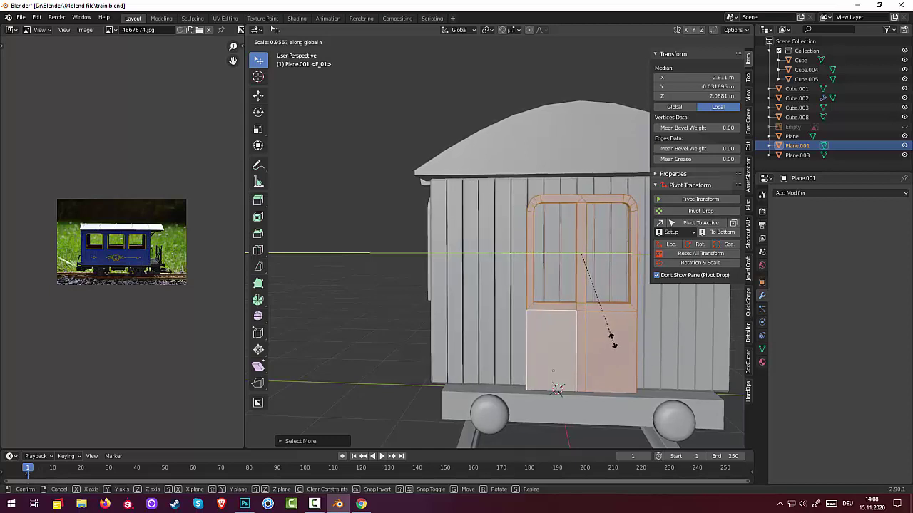
{"action": "left_click", "coordinate": [611, 345]}
{"action": "left_click", "coordinate": [612, 344]}
{"action": "scroll", "coordinate": [610, 349], "scroll_direction": "down", "scroll_amount": 5}
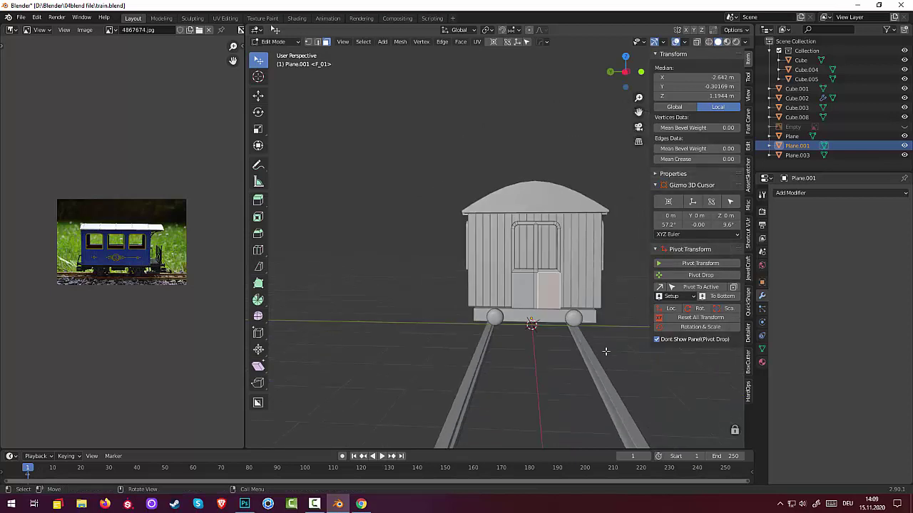
{"action": "key", "text": "alt+a"}
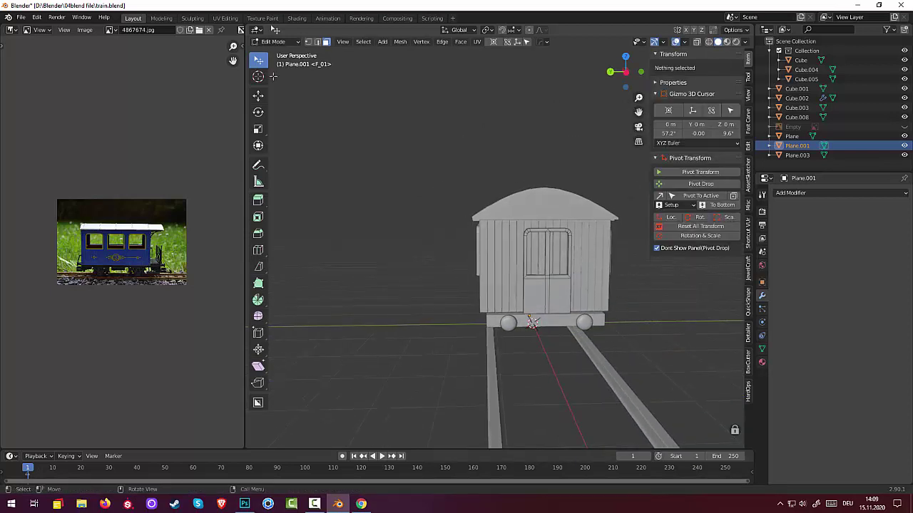
- Put the carriage body Cube.008 into Edit Mode and select its rear wall planks
{"action": "left_click", "coordinate": [273, 41]}
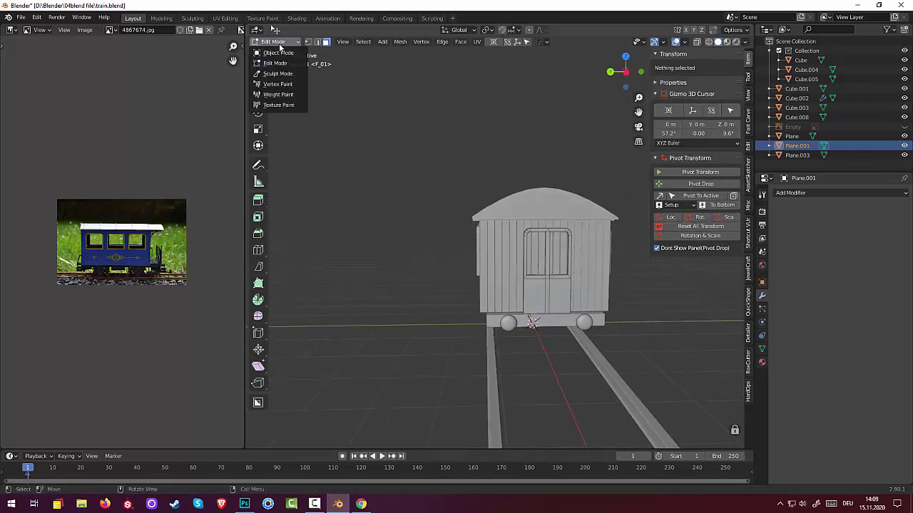
{"action": "left_click", "coordinate": [278, 53]}
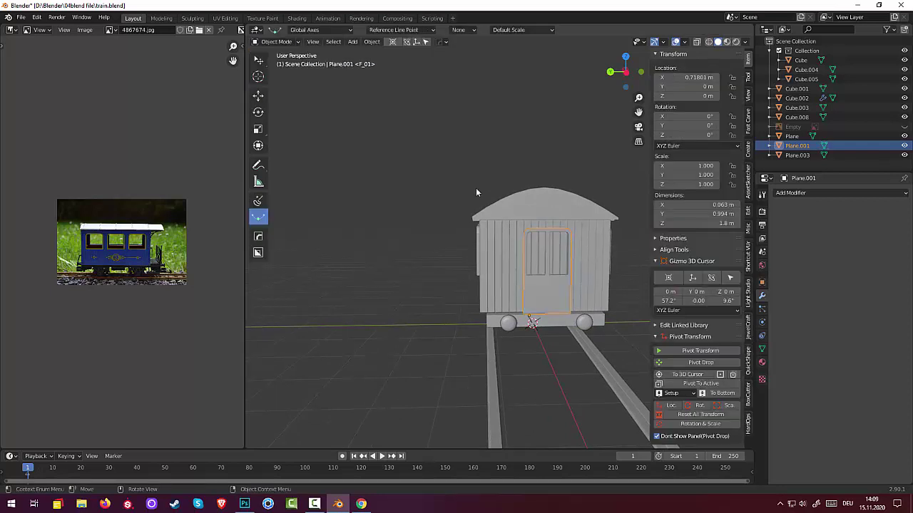
{"action": "left_click", "coordinate": [497, 254]}
{"action": "left_click", "coordinate": [277, 41]}
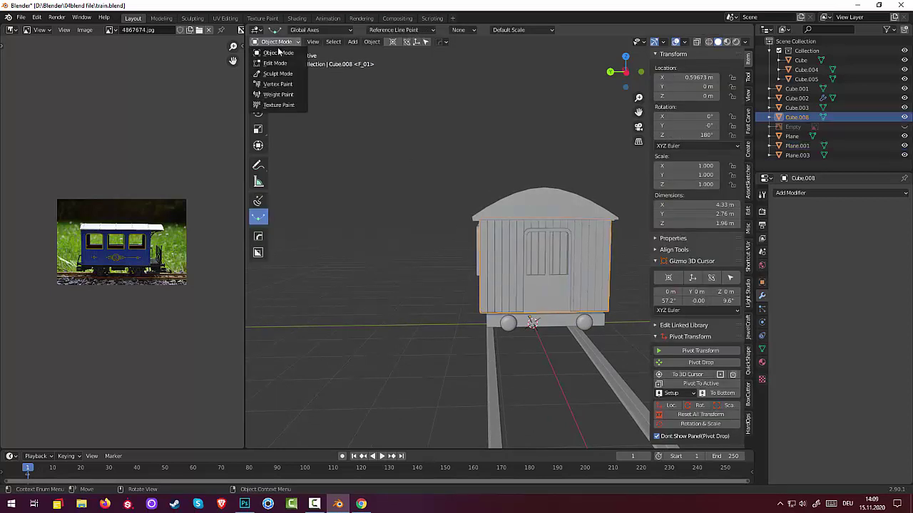
{"action": "left_click", "coordinate": [281, 63]}
{"action": "left_click", "coordinate": [494, 253]}
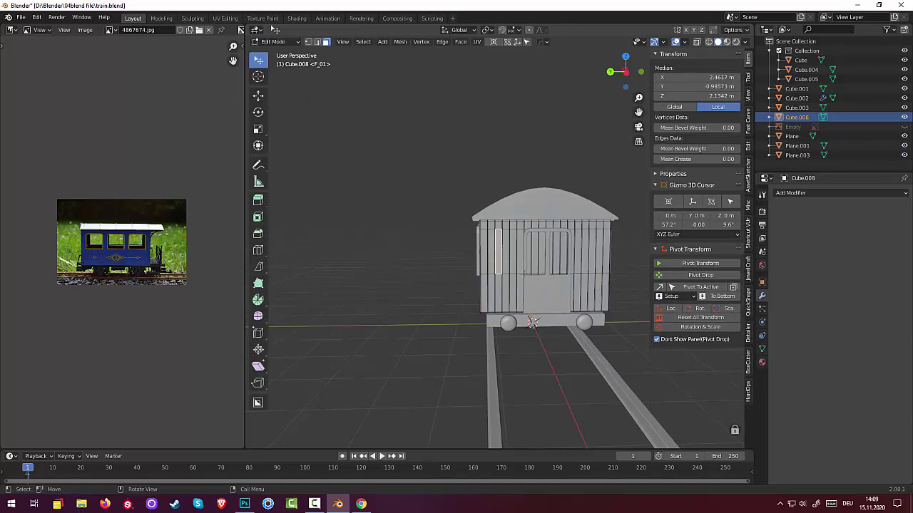
{"action": "key", "text": "ctrl+KP_Add"}
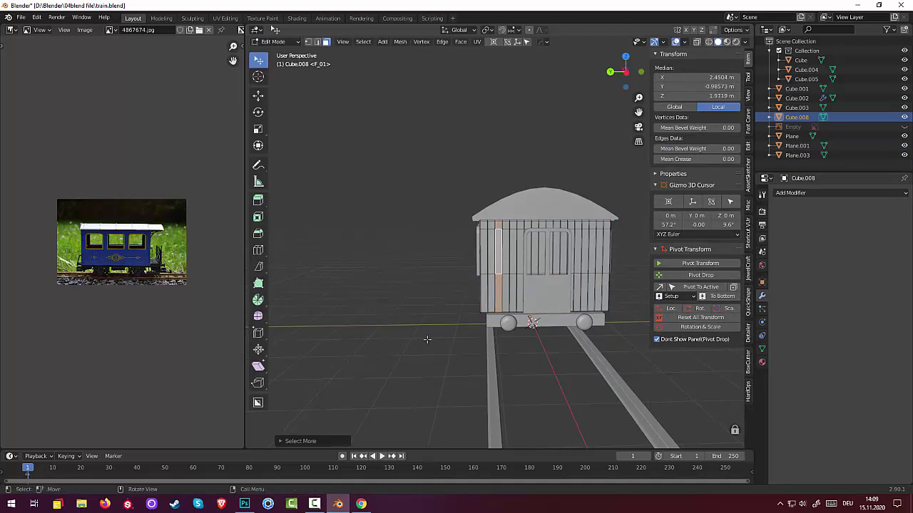
{"action": "key", "text": "ctrl+l"}
{"action": "middle_click_drag", "start_coordinate": [532, 322], "coordinate": [574, 254]}
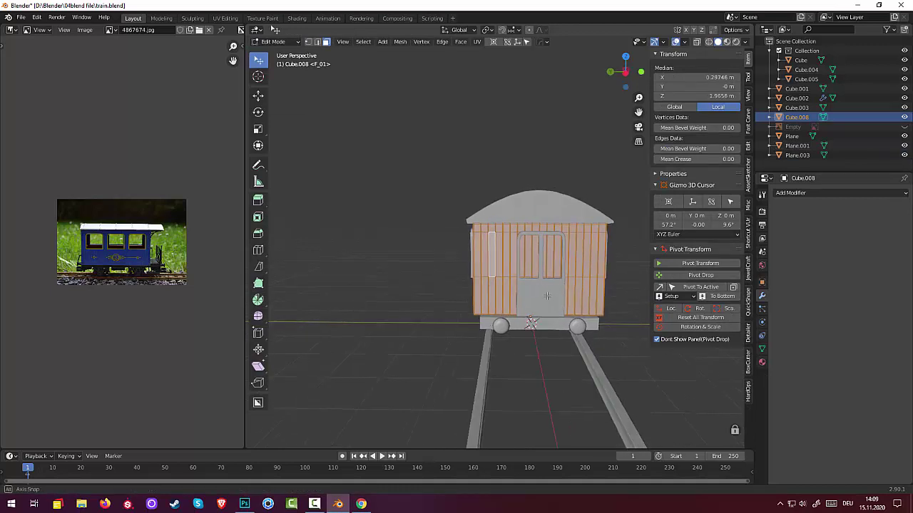
{"action": "scroll", "coordinate": [573, 254], "scroll_direction": "up", "scroll_amount": 2}
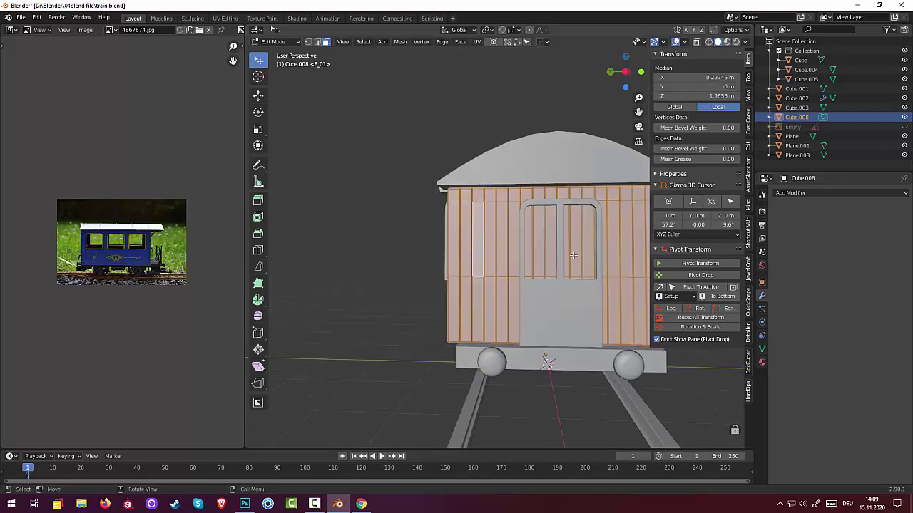
{"action": "scroll", "coordinate": [571, 257], "scroll_direction": "up", "scroll_amount": 2}
- Select the plank strips behind both door windows and delete those faces
{"action": "left_click", "coordinate": [561, 237]}
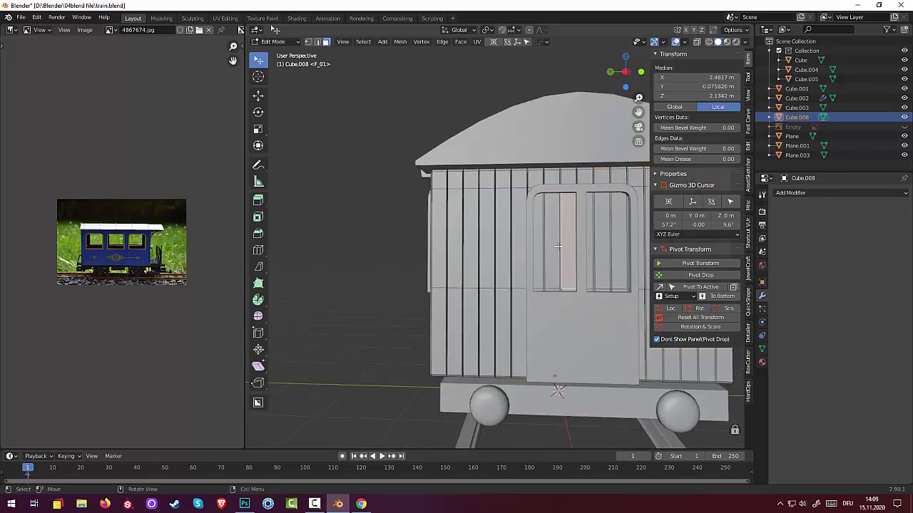
{"action": "left_click", "coordinate": [545, 250], "text": "shift"}
{"action": "left_click", "coordinate": [538, 251], "text": "shift"}
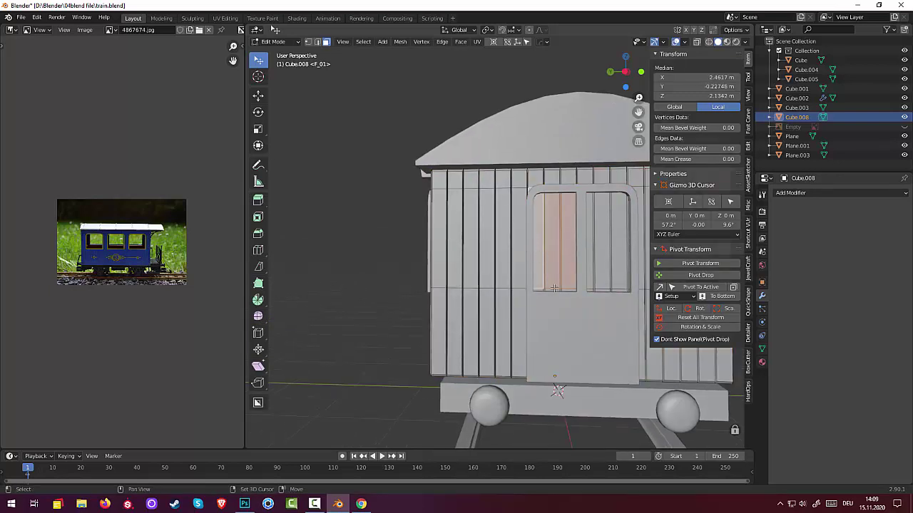
{"action": "left_click", "coordinate": [594, 249], "text": "shift"}
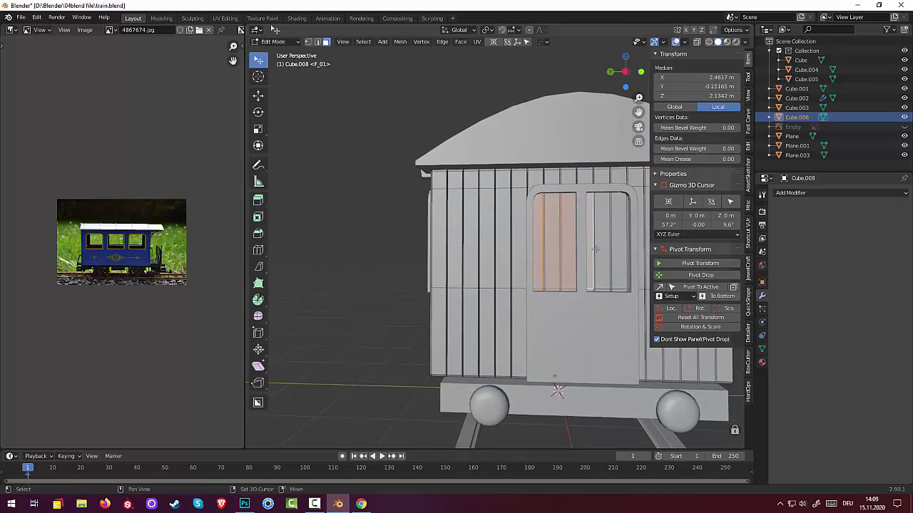
{"action": "left_click", "coordinate": [596, 249], "text": "shift"}
{"action": "left_click", "coordinate": [617, 250], "text": "shift"}
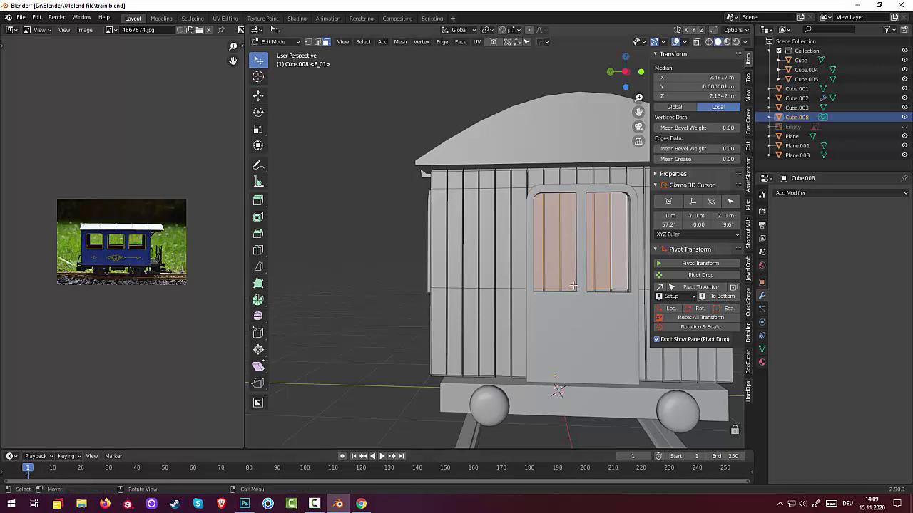
{"action": "key", "text": "KP_4"}
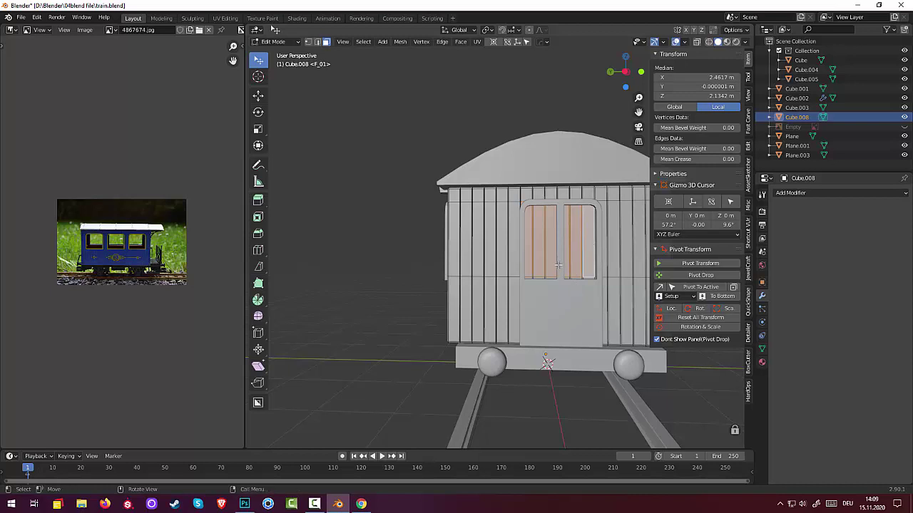
{"action": "key", "text": "x"}
{"action": "left_click", "coordinate": [548, 261]}
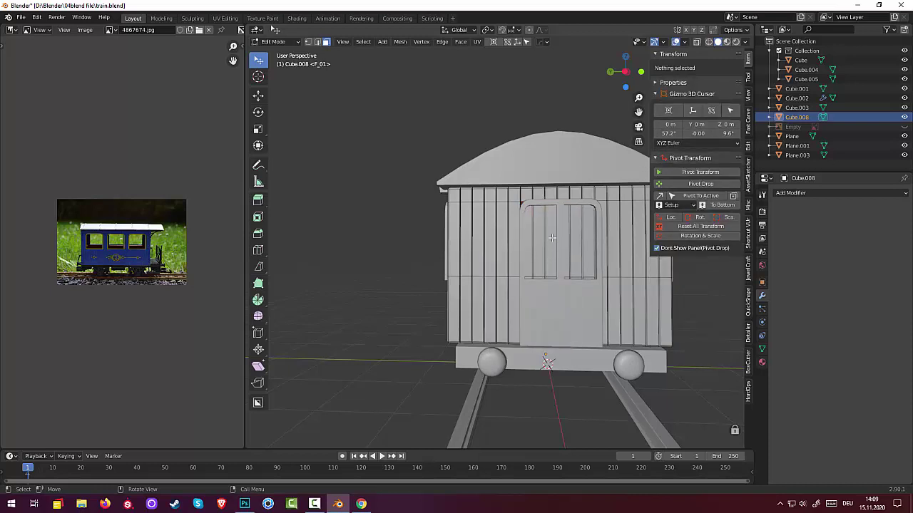
- Circle-select the remaining wall faces behind the door windows and delete them
{"action": "left_click", "coordinate": [532, 238]}
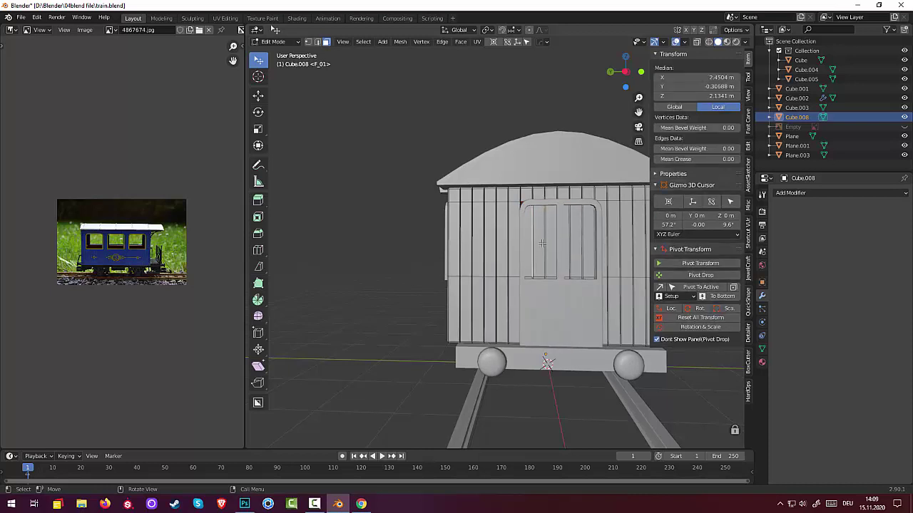
{"action": "left_click", "coordinate": [535, 240], "text": "shift"}
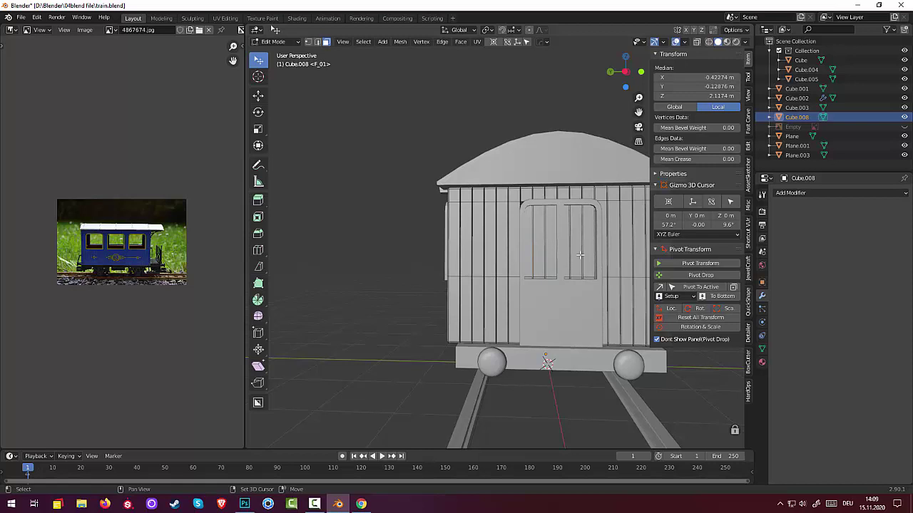
{"action": "middle_click_drag", "start_coordinate": [579, 255], "coordinate": [597, 311], "text": "ctrl"}
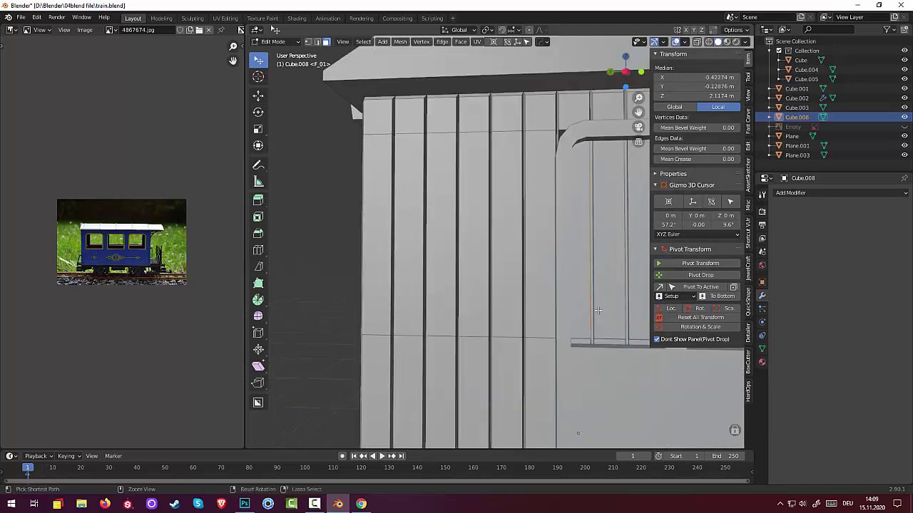
{"action": "left_click", "coordinate": [590, 341], "text": "ctrl"}
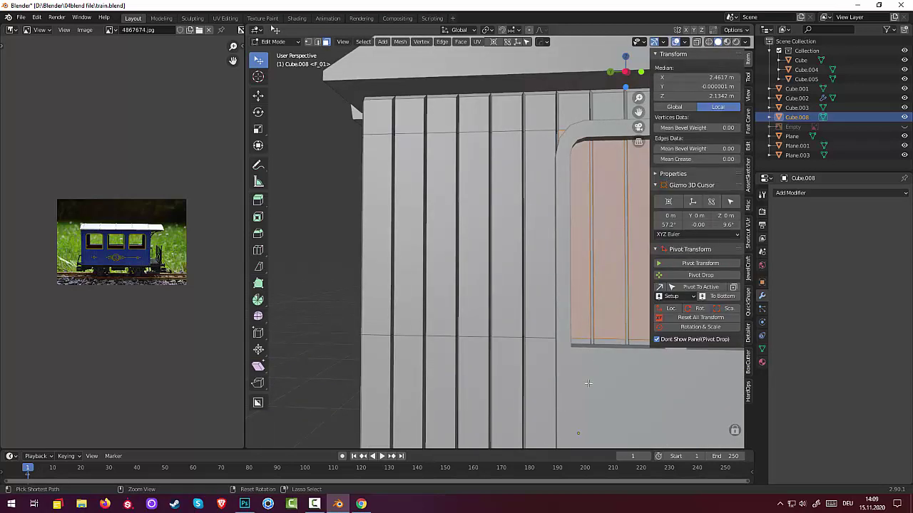
{"action": "left_click", "coordinate": [260, 65]}
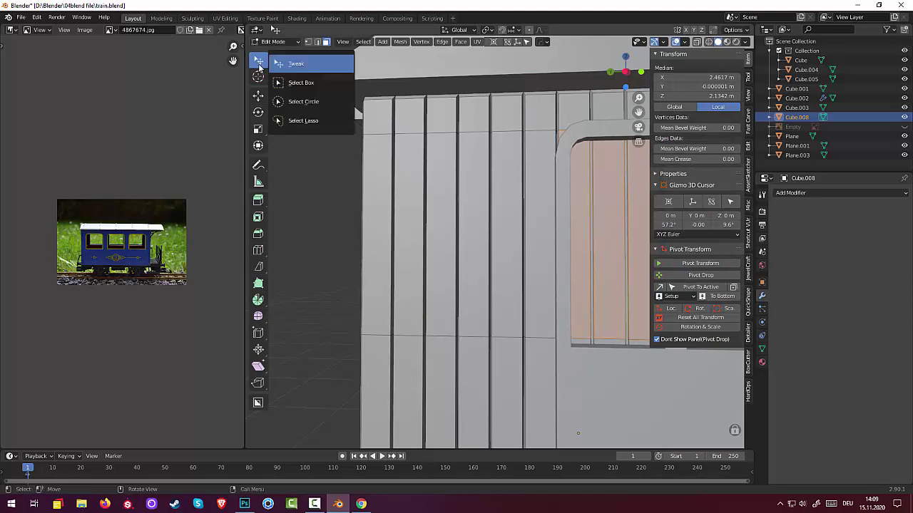
{"action": "left_click", "coordinate": [303, 101]}
{"action": "mouse_move", "coordinate": [595, 216]}
{"action": "left_mouse_down"}
{"action": "mouse_move", "coordinate": [610, 219]}
{"action": "mouse_move", "coordinate": [611, 231]}
{"action": "mouse_move", "coordinate": [591, 243]}
{"action": "mouse_move", "coordinate": [501, 232]}
{"action": "mouse_move", "coordinate": [616, 230]}
{"action": "left_mouse_up"}
{"action": "scroll", "coordinate": [606, 234], "scroll_direction": "down", "scroll_amount": 5}
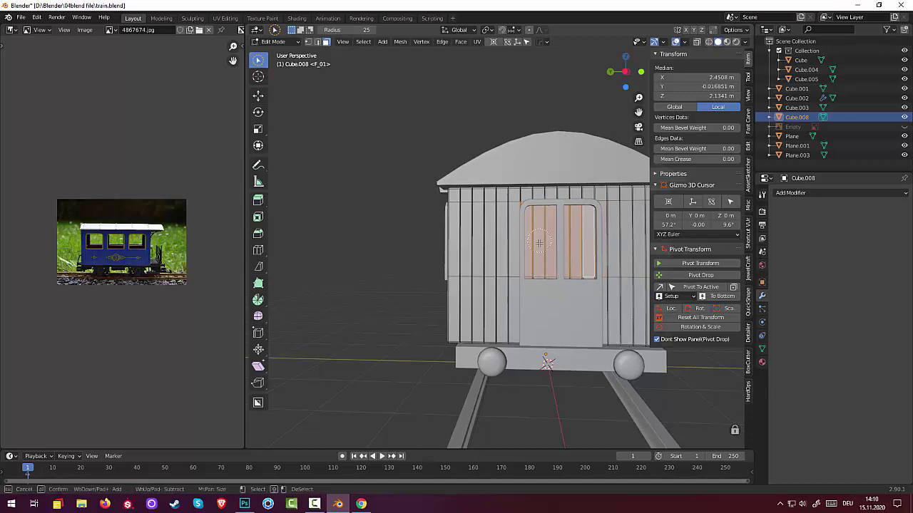
{"action": "mouse_move", "coordinate": [537, 263]}
{"action": "left_mouse_down"}
{"action": "mouse_move", "coordinate": [595, 273]}
{"action": "mouse_move", "coordinate": [630, 303]}
{"action": "left_mouse_up"}
{"action": "middle_click_drag", "start_coordinate": [630, 303], "coordinate": [614, 286]}
{"action": "key", "text": "Escape"}
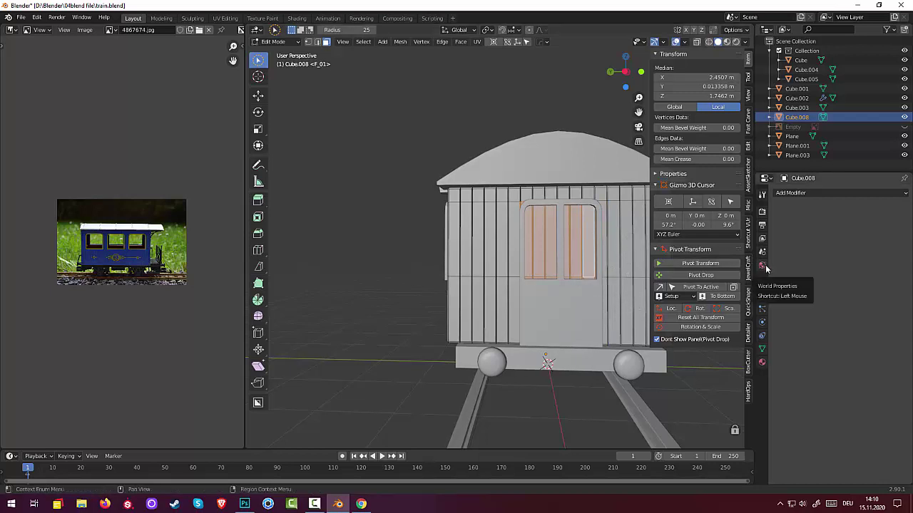
{"action": "left_click", "coordinate": [691, 246]}
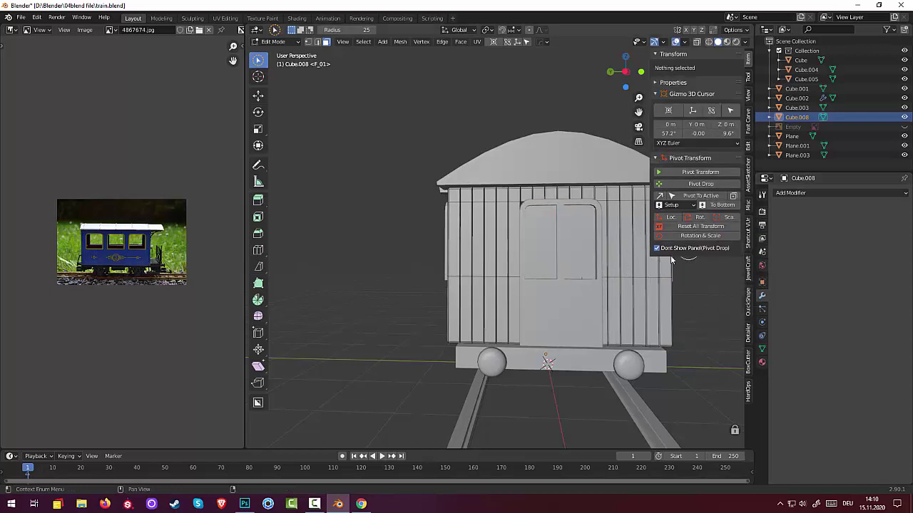
{"action": "middle_click_drag", "start_coordinate": [629, 280], "coordinate": [451, 286]}
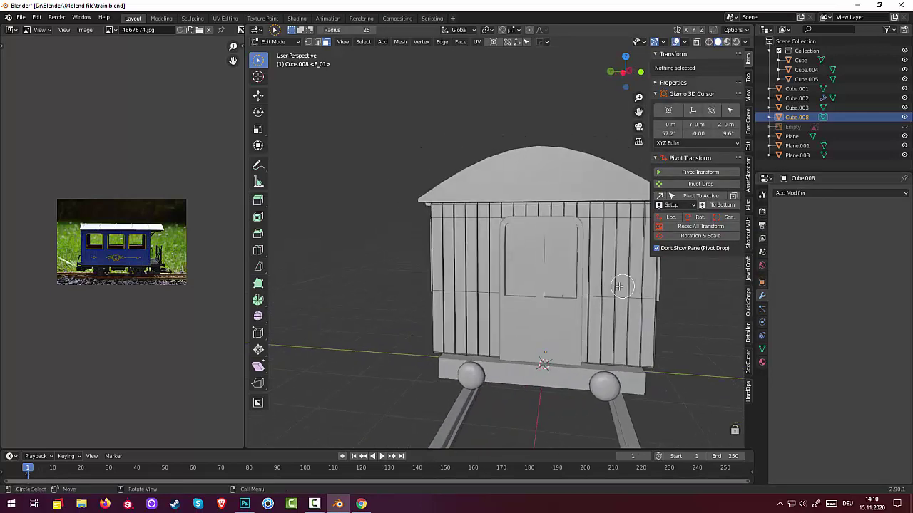
- Return to Object Mode and hide the door Plane.001 to expose the doorway
{"action": "left_click", "coordinate": [271, 43]}
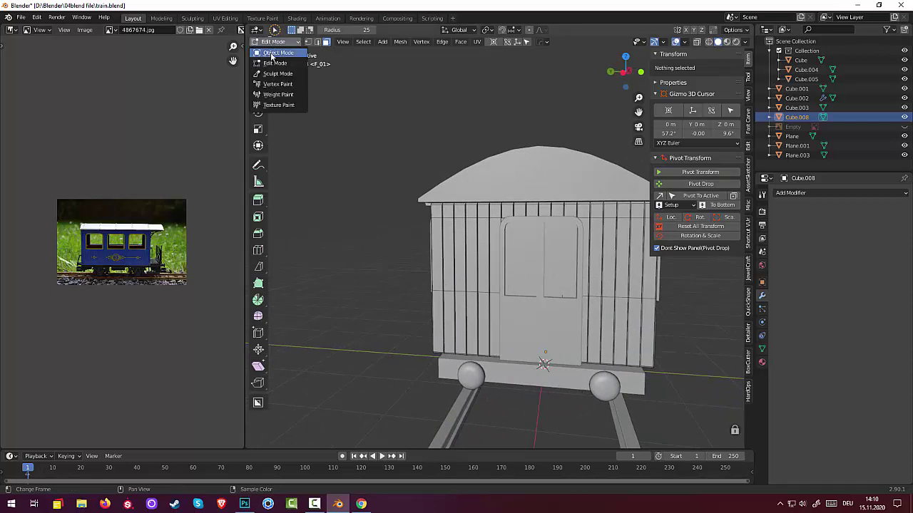
{"action": "left_click", "coordinate": [272, 55]}
{"action": "left_click", "coordinate": [548, 326]}
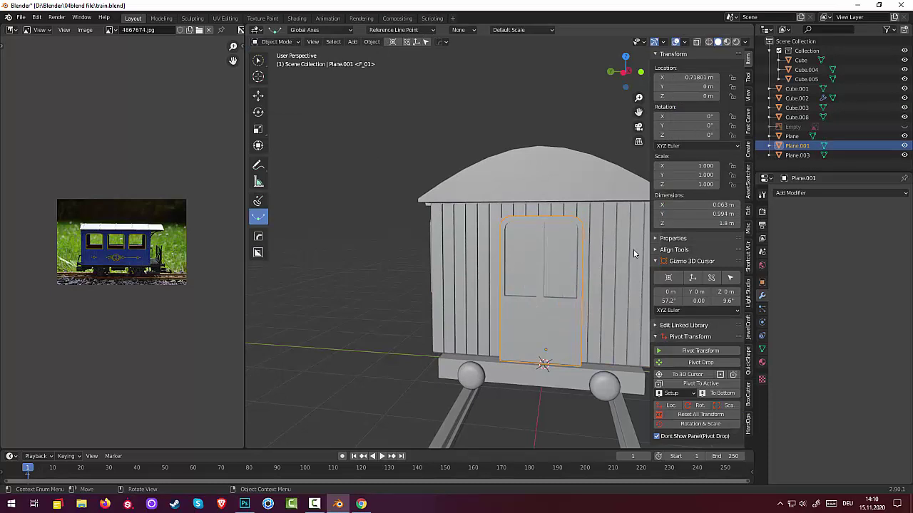
{"action": "key", "text": "v"}
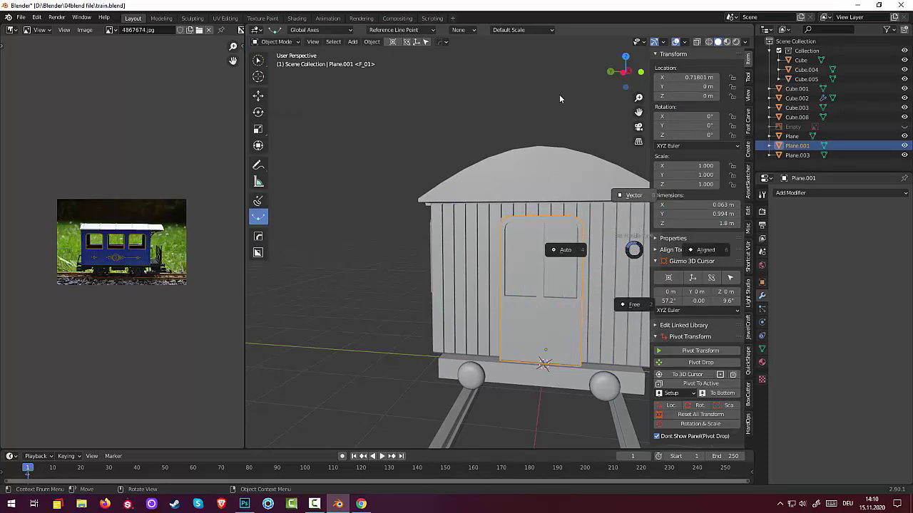
{"action": "left_click", "coordinate": [558, 330]}
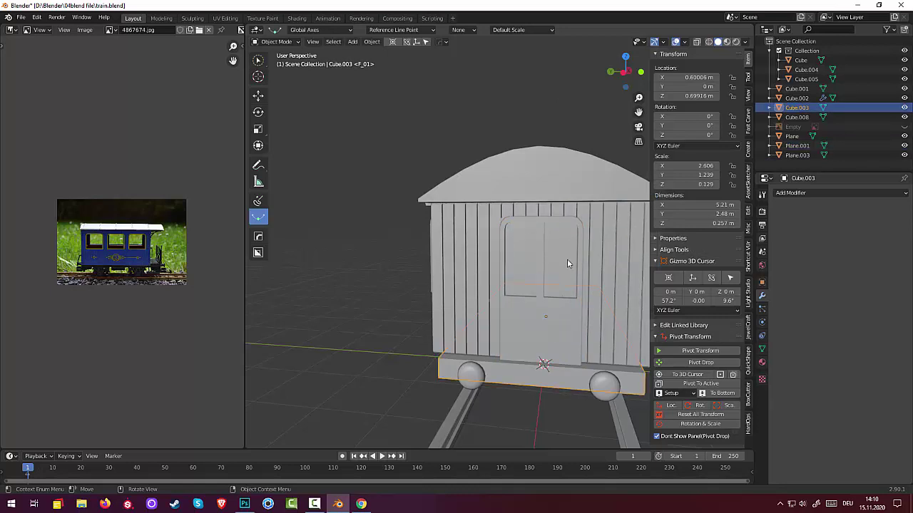
{"action": "left_click", "coordinate": [548, 224]}
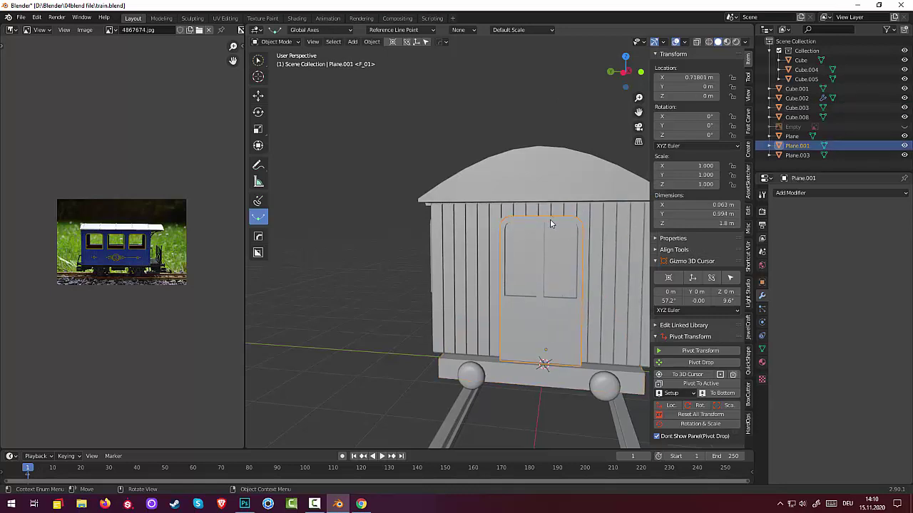
{"action": "left_click", "coordinate": [904, 145]}
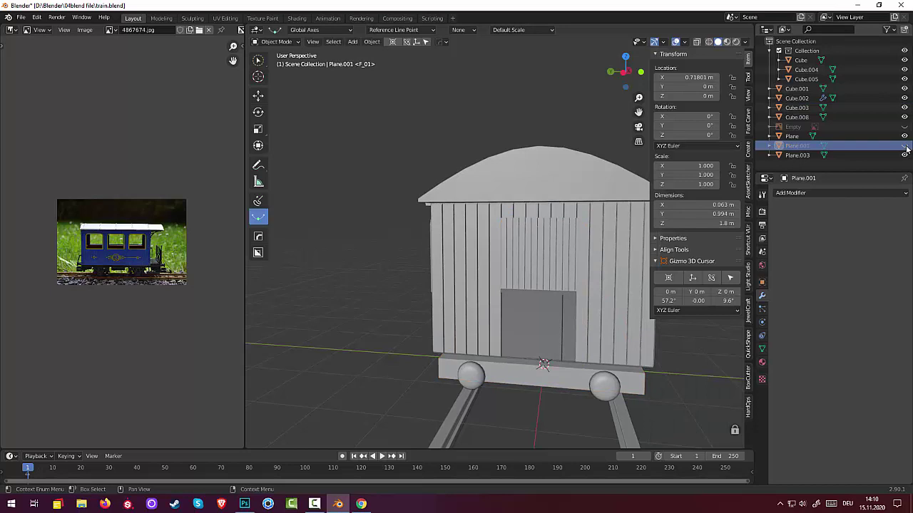
{"action": "middle_click_drag", "start_coordinate": [642, 285], "coordinate": [599, 293]}
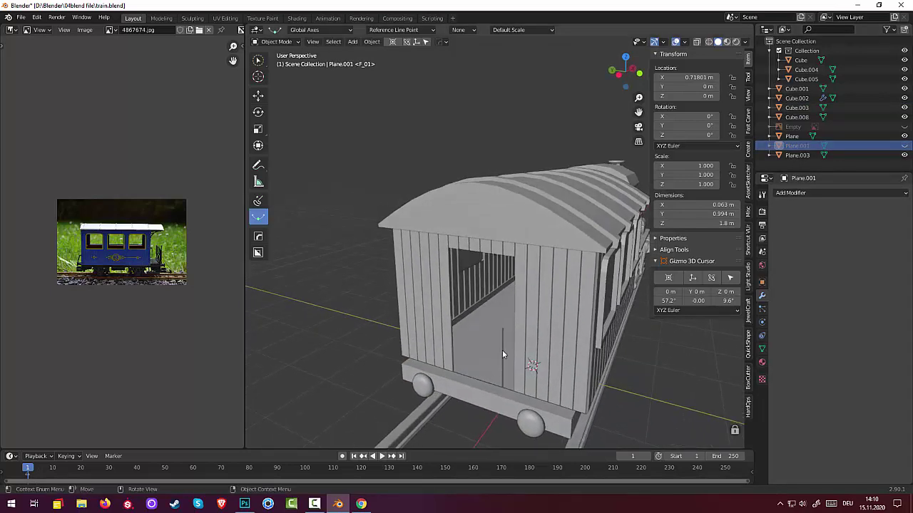
- Select Cube.008, enter Edit Mode, and pick a vertical edge in the door opening
{"action": "left_click", "coordinate": [501, 350]}
{"action": "left_click", "coordinate": [502, 350]}
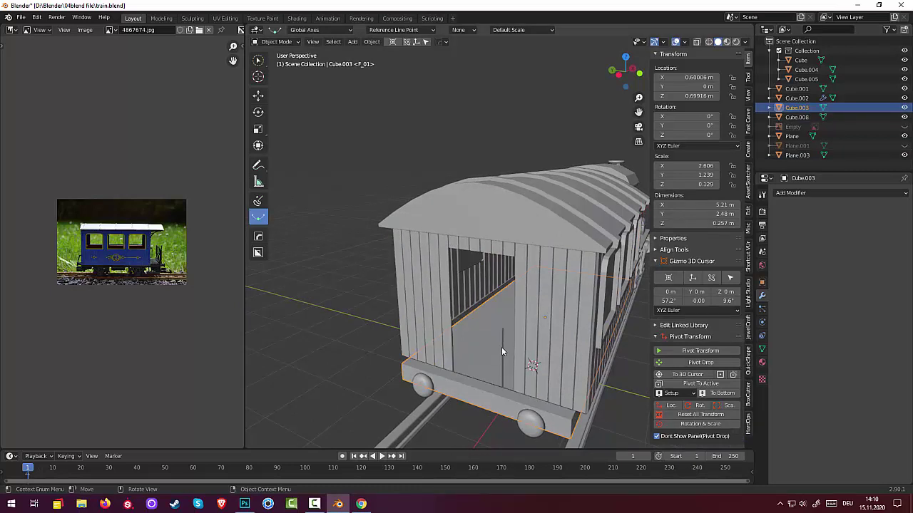
{"action": "left_click", "coordinate": [503, 352]}
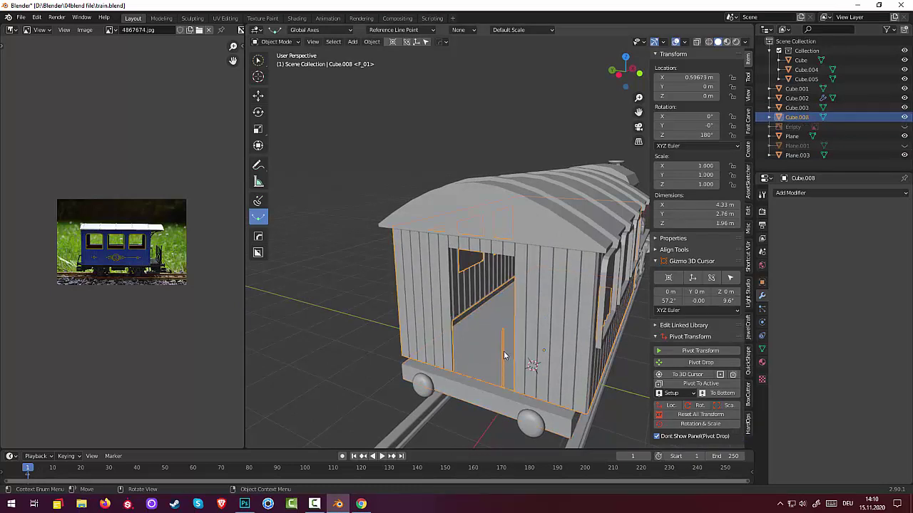
{"action": "left_click", "coordinate": [277, 41]}
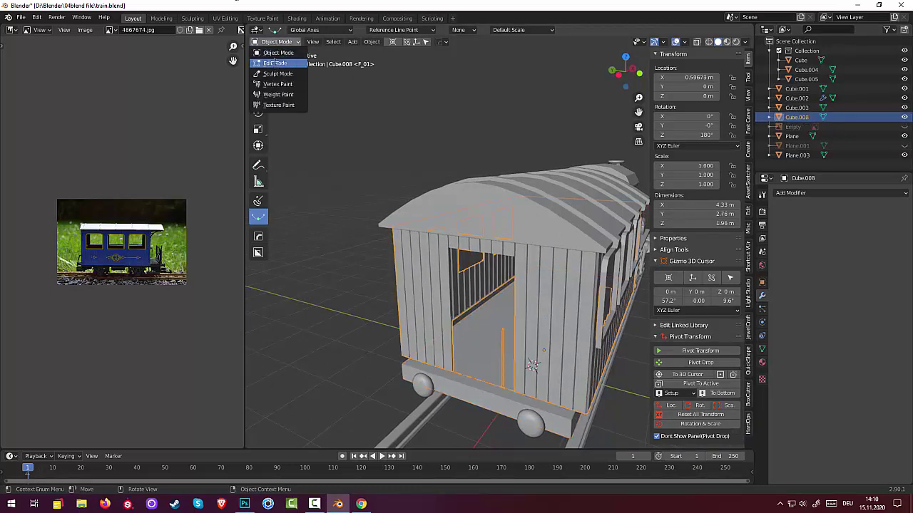
{"action": "left_click", "coordinate": [274, 64]}
{"action": "left_click", "coordinate": [501, 367]}
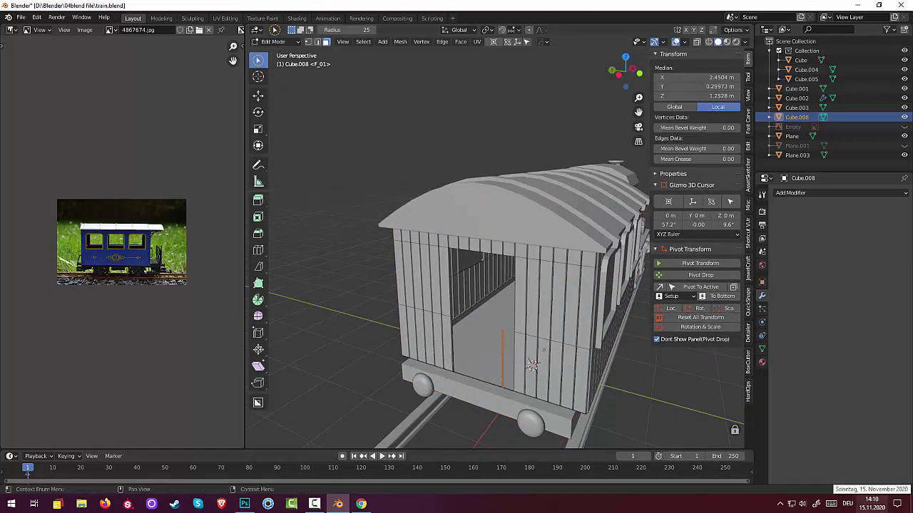
- Circle-select the faces filling the doorway and delete them
{"action": "key", "text": "c"}
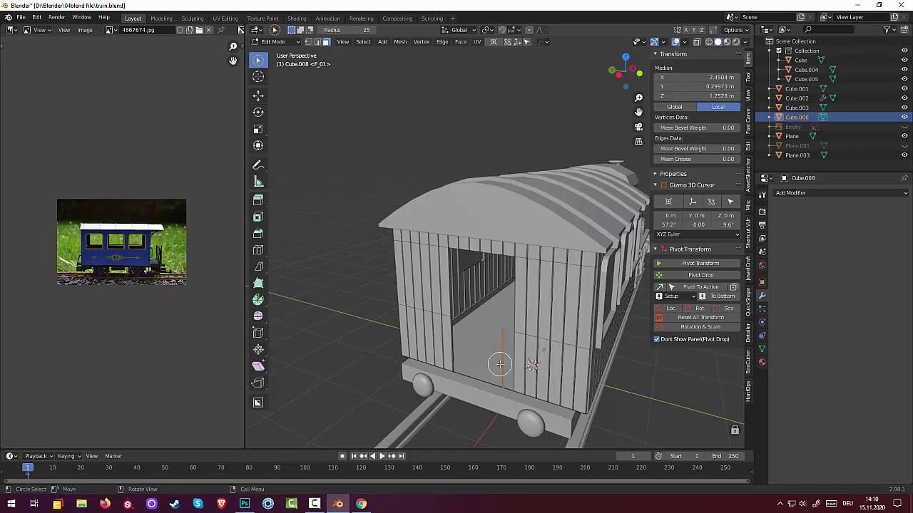
{"action": "key", "text": "x"}
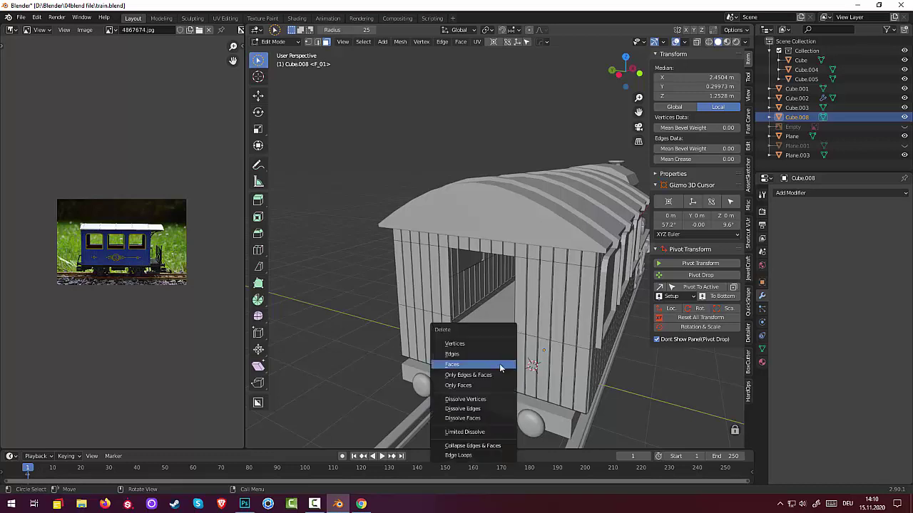
{"action": "left_click", "coordinate": [501, 368]}
{"action": "mouse_move", "coordinate": [489, 373]}
{"action": "middle_mouse_down"}
{"action": "mouse_move", "coordinate": [428, 376]}
{"action": "mouse_move", "coordinate": [594, 366]}
{"action": "mouse_move", "coordinate": [597, 381]}
{"action": "mouse_move", "coordinate": [574, 372]}
{"action": "middle_mouse_up"}
{"action": "scroll", "coordinate": [431, 378], "scroll_direction": "down", "scroll_amount": 3}
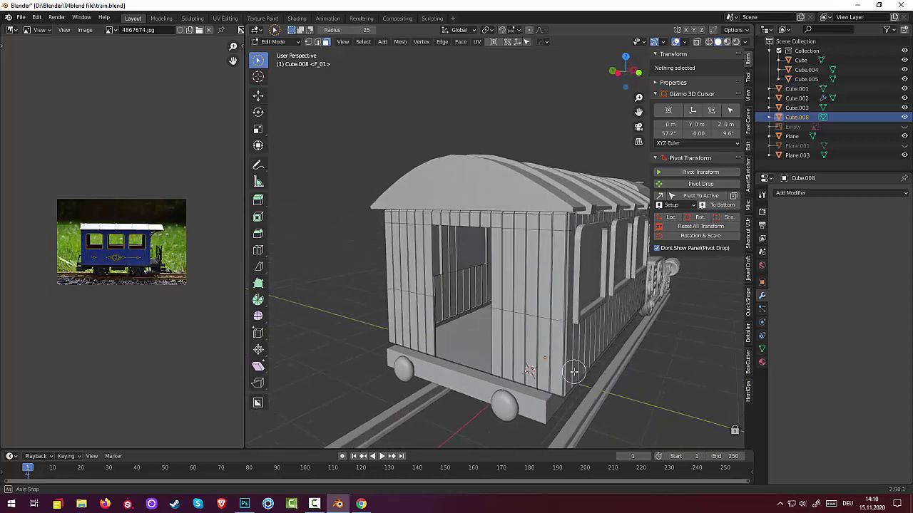
- Toggle the roof's visibility to check the interior, then unhide the door Plane.001
{"action": "left_click", "coordinate": [905, 136]}
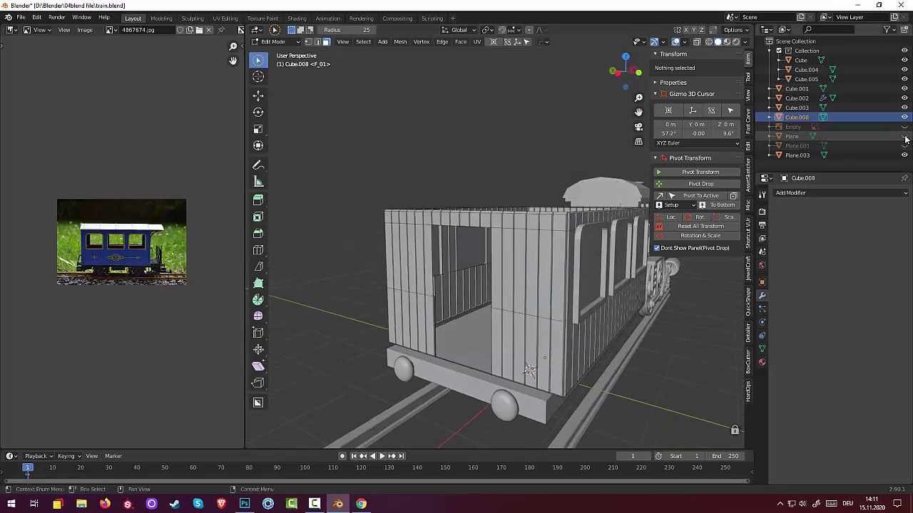
{"action": "left_click", "coordinate": [904, 137]}
{"action": "left_click", "coordinate": [904, 145]}
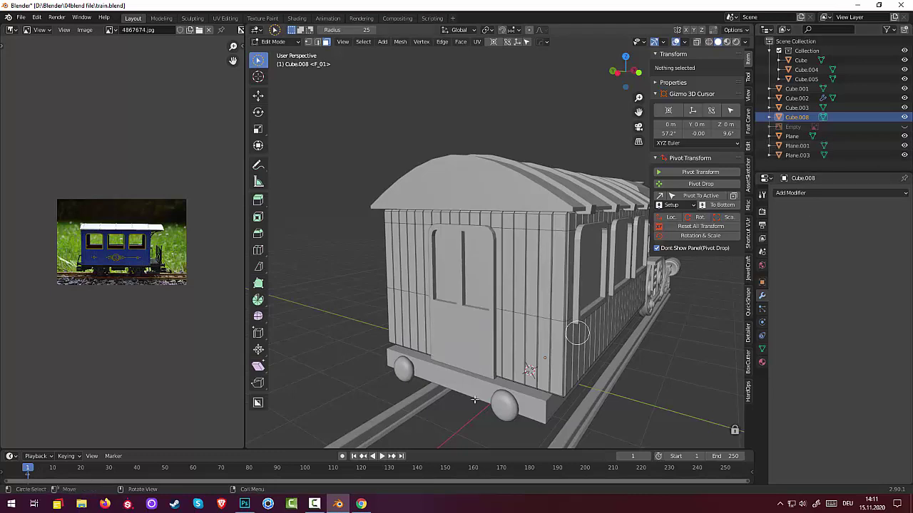
{"action": "middle_click_drag", "start_coordinate": [428, 393], "coordinate": [148, 149]}
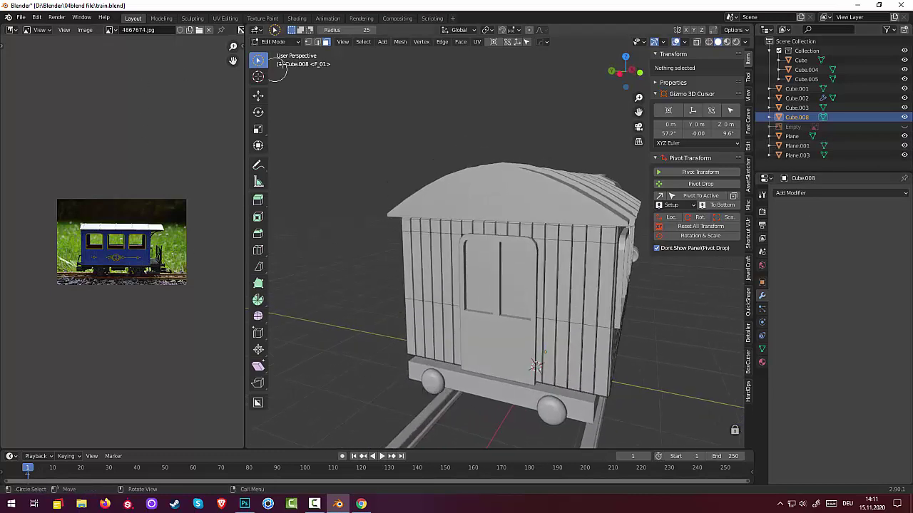
{"action": "left_click", "coordinate": [271, 41]}
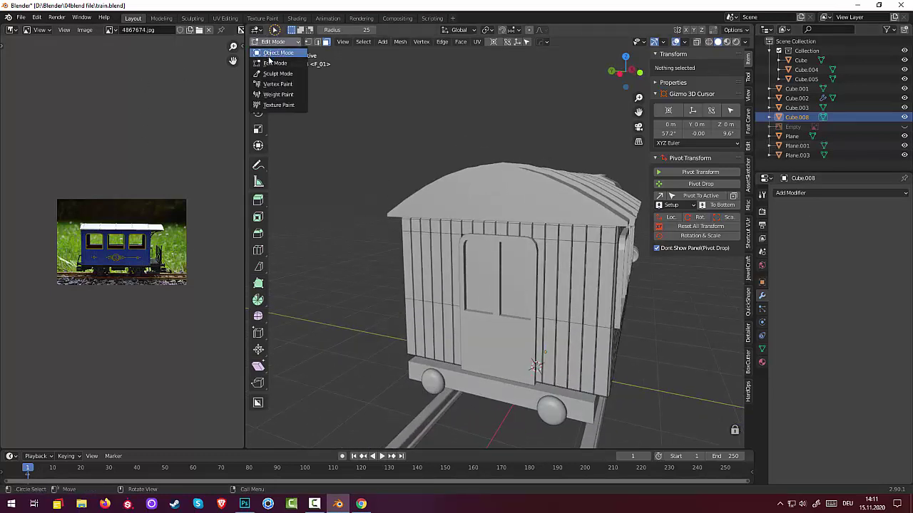
- Return to Object Mode and select the door object Plane.001
{"action": "left_click", "coordinate": [275, 53]}
{"action": "left_click", "coordinate": [498, 368]}
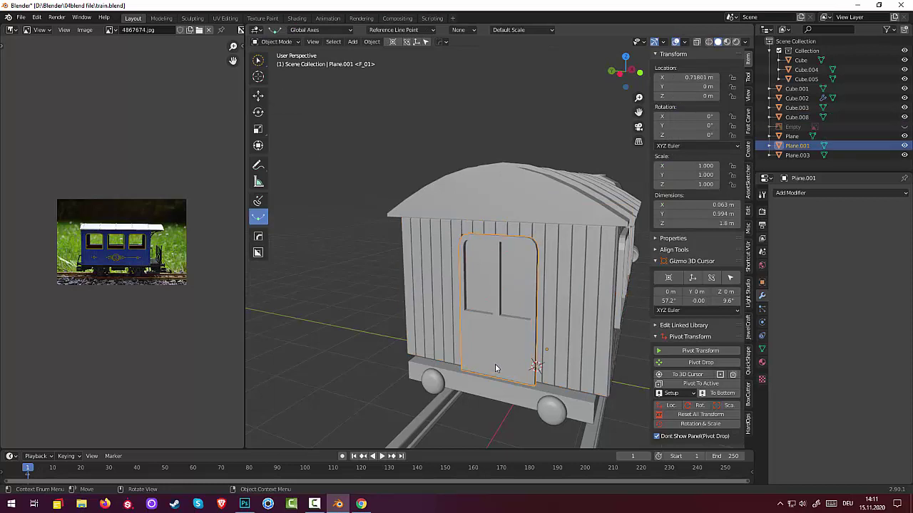
{"action": "key", "text": "v"}
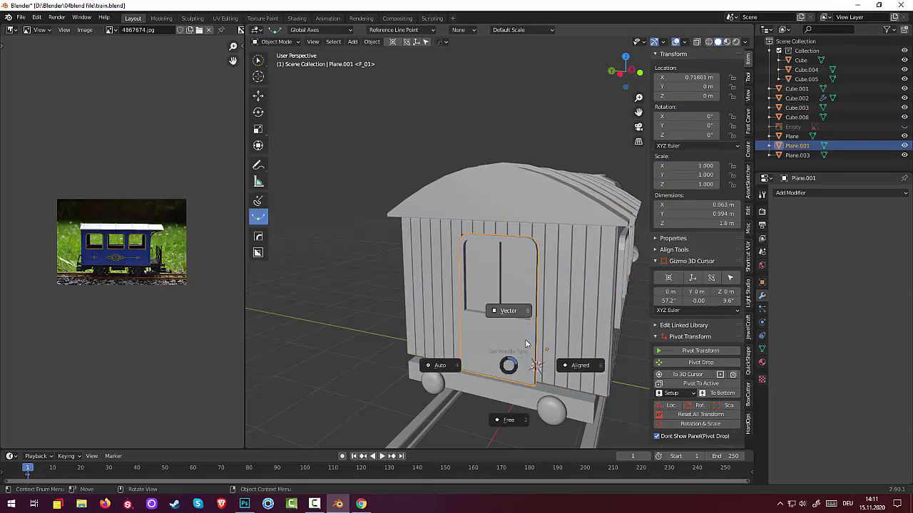
{"action": "left_click", "coordinate": [524, 344]}
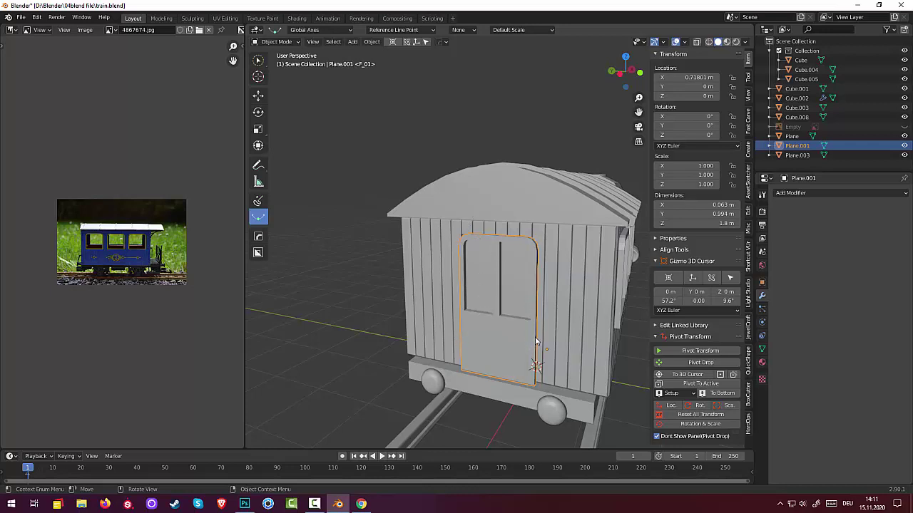
- In Edit Mode, select a lower door panel face and grow the selection twice
{"action": "left_click", "coordinate": [275, 42]}
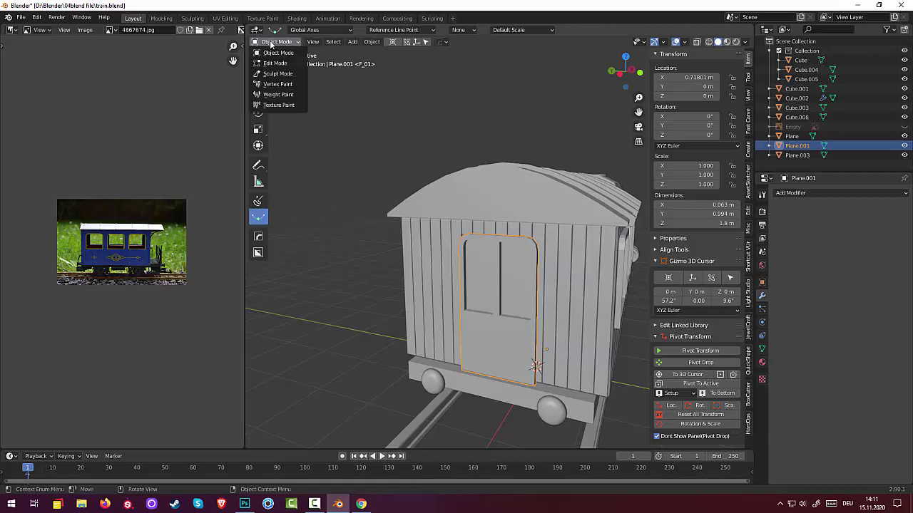
{"action": "left_click", "coordinate": [278, 61]}
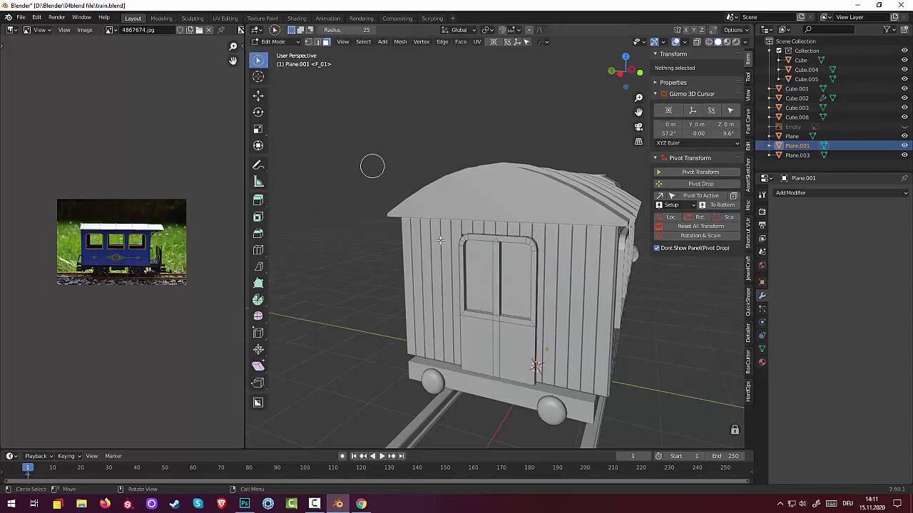
{"action": "left_click", "coordinate": [515, 357]}
{"action": "key", "text": "ctrl+KP_Add"}
{"action": "key", "text": "ctrl+KP_Add"}
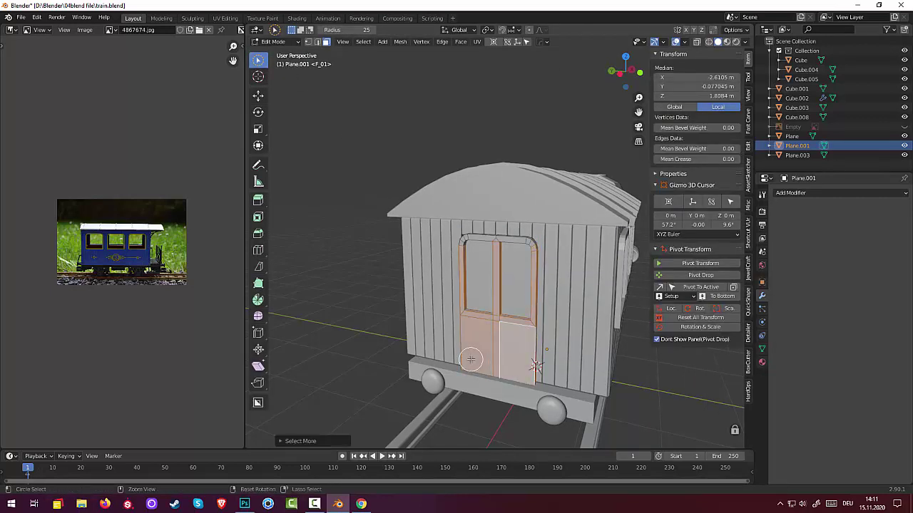
{"action": "key", "text": "ctrl+KP_Add"}
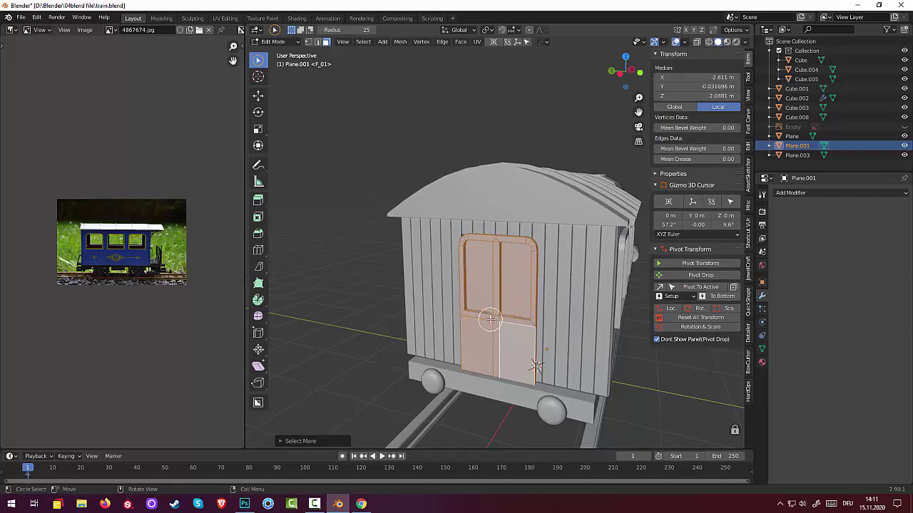
- Scale the selected door faces 1.085 along Z, shift them about 0.029 m along Y, then deselect
{"action": "key", "text": "s"}
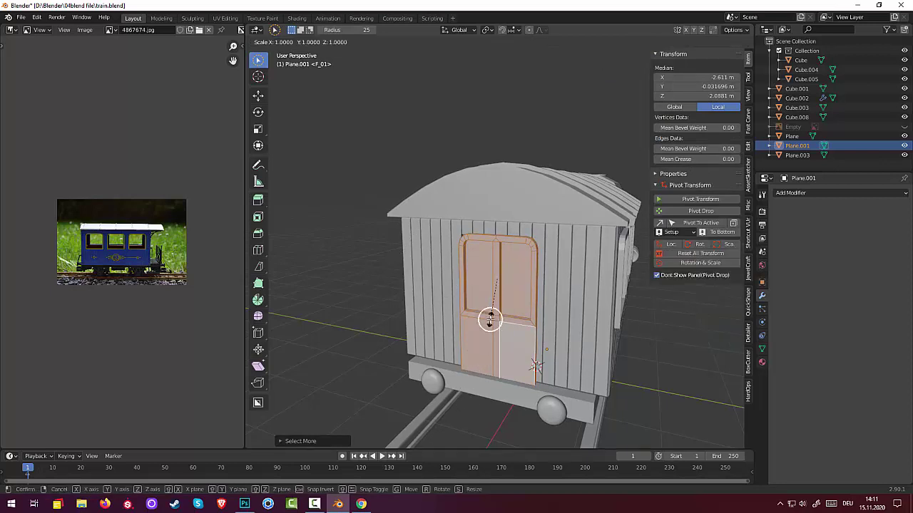
{"action": "key", "text": "z"}
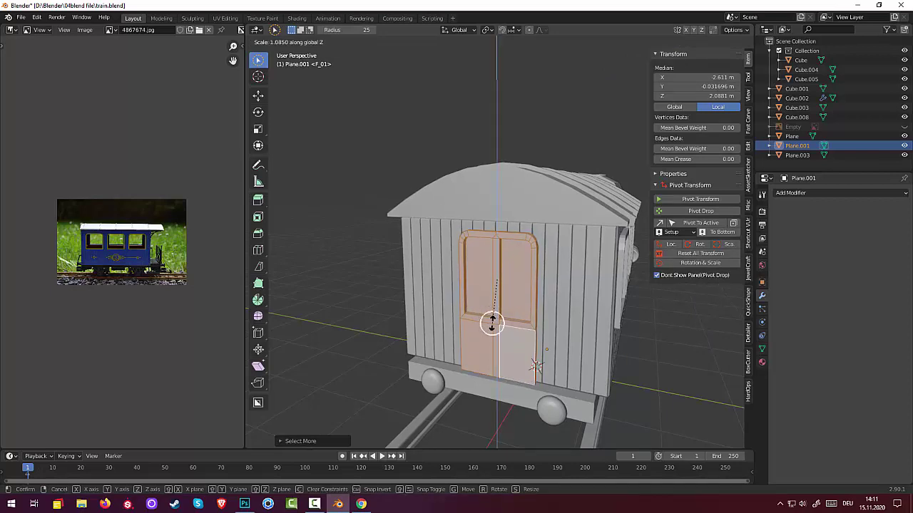
{"action": "left_click", "coordinate": [491, 324]}
{"action": "mouse_move", "coordinate": [492, 324]}
{"action": "middle_mouse_down"}
{"action": "mouse_move", "coordinate": [556, 300]}
{"action": "mouse_move", "coordinate": [529, 303]}
{"action": "mouse_move", "coordinate": [538, 312]}
{"action": "middle_mouse_up"}
{"action": "key", "text": "g"}
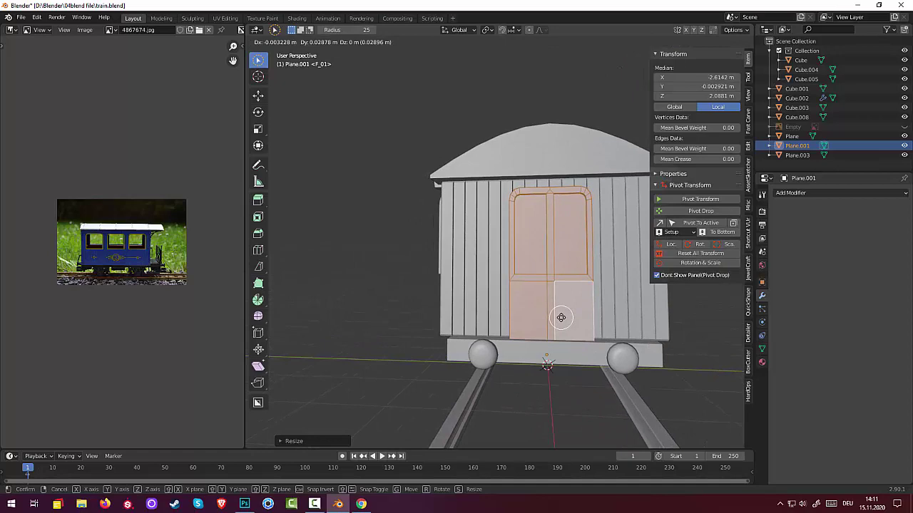
{"action": "left_click", "coordinate": [561, 317]}
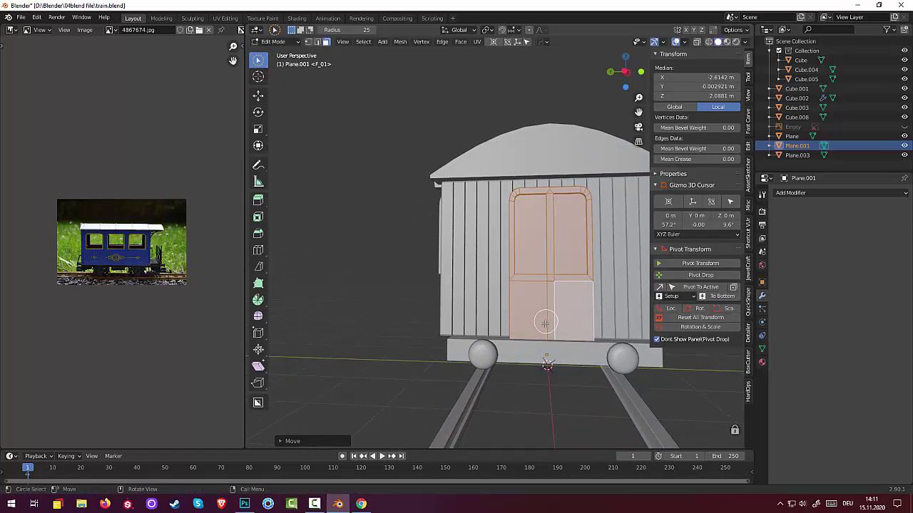
{"action": "mouse_move", "coordinate": [537, 421]}
{"action": "middle_mouse_down"}
{"action": "mouse_move", "coordinate": [466, 416]}
{"action": "mouse_move", "coordinate": [469, 432]}
{"action": "middle_mouse_up"}
{"action": "left_click", "coordinate": [329, 301]}
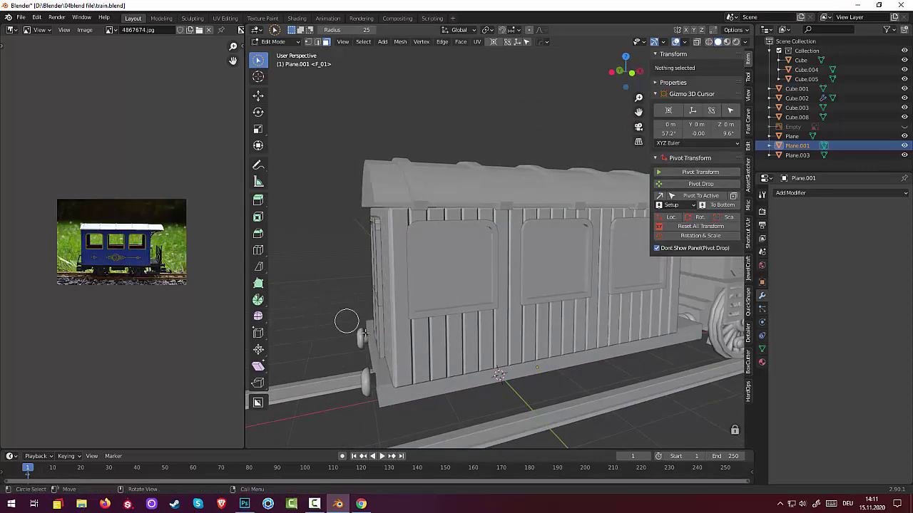
- Orbit to inspect the carriage's end and its position beside the locomotive
{"action": "mouse_move", "coordinate": [347, 321]}
{"action": "middle_mouse_down"}
{"action": "mouse_move", "coordinate": [412, 344]}
{"action": "mouse_move", "coordinate": [480, 336]}
{"action": "mouse_move", "coordinate": [529, 352]}
{"action": "middle_mouse_up"}
{"action": "mouse_move", "coordinate": [650, 369]}
{"action": "middle_mouse_down"}
{"action": "mouse_move", "coordinate": [570, 392]}
{"action": "mouse_move", "coordinate": [549, 378]}
{"action": "middle_mouse_up"}
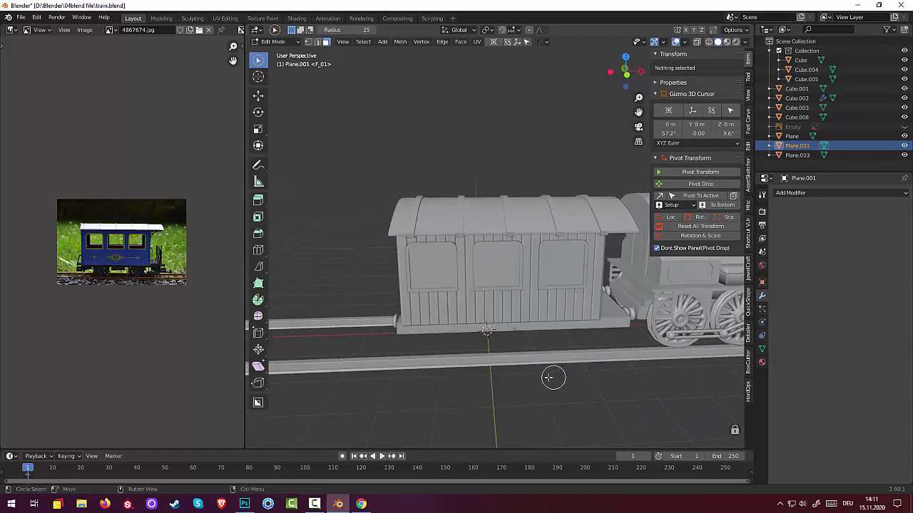
{"action": "left_click", "coordinate": [314, 504]}
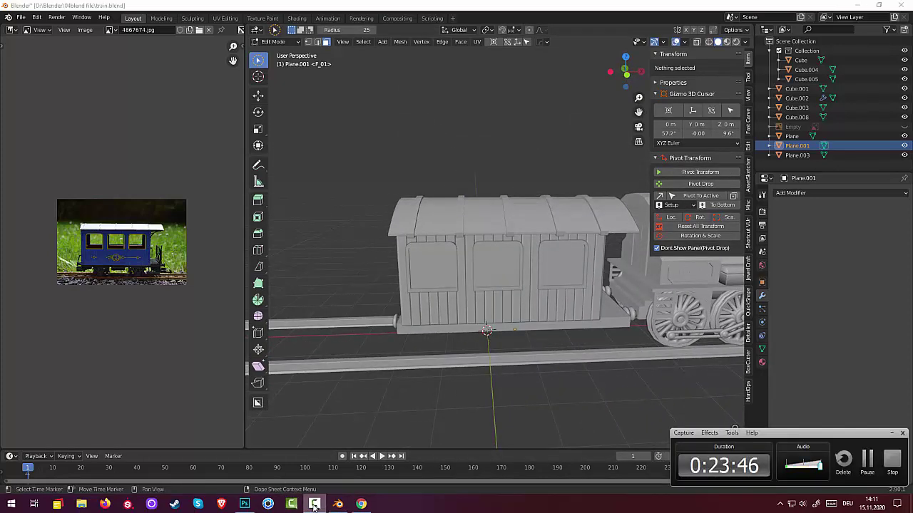
{"action": "left_click", "coordinate": [314, 504]}
- View the train from higher up, then bring up the 'Railway wagon in miniature' reference photo
{"action": "mouse_move", "coordinate": [472, 360]}
{"action": "middle_mouse_down"}
{"action": "mouse_move", "coordinate": [527, 336]}
{"action": "mouse_move", "coordinate": [579, 344]}
{"action": "mouse_move", "coordinate": [399, 340]}
{"action": "mouse_move", "coordinate": [561, 340]}
{"action": "mouse_move", "coordinate": [564, 357]}
{"action": "mouse_move", "coordinate": [494, 350]}
{"action": "mouse_move", "coordinate": [501, 336]}
{"action": "mouse_move", "coordinate": [597, 349]}
{"action": "mouse_move", "coordinate": [493, 354]}
{"action": "middle_mouse_up"}
{"action": "left_click", "coordinate": [361, 504]}
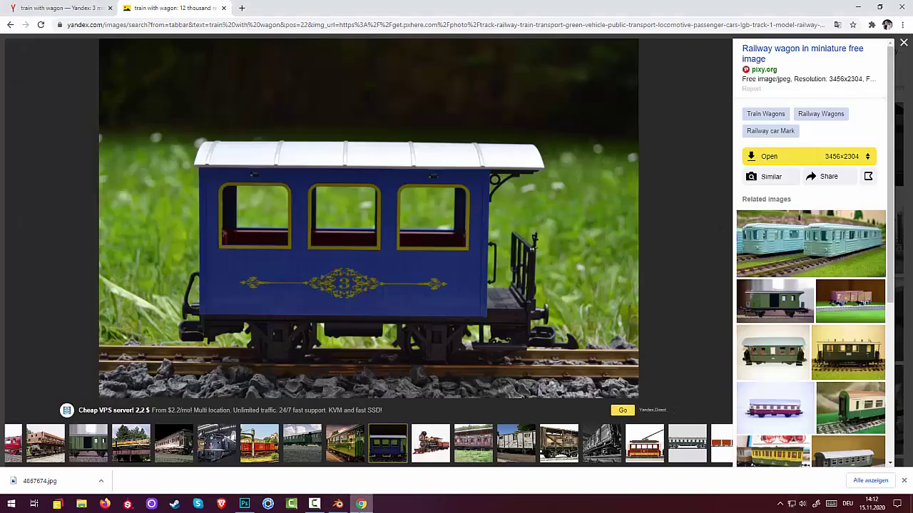
{"action": "left_click", "coordinate": [316, 505]}
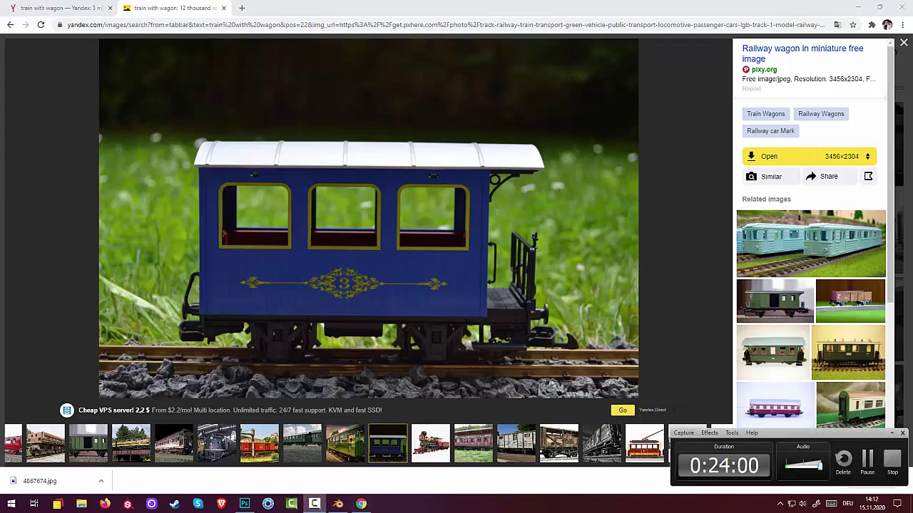